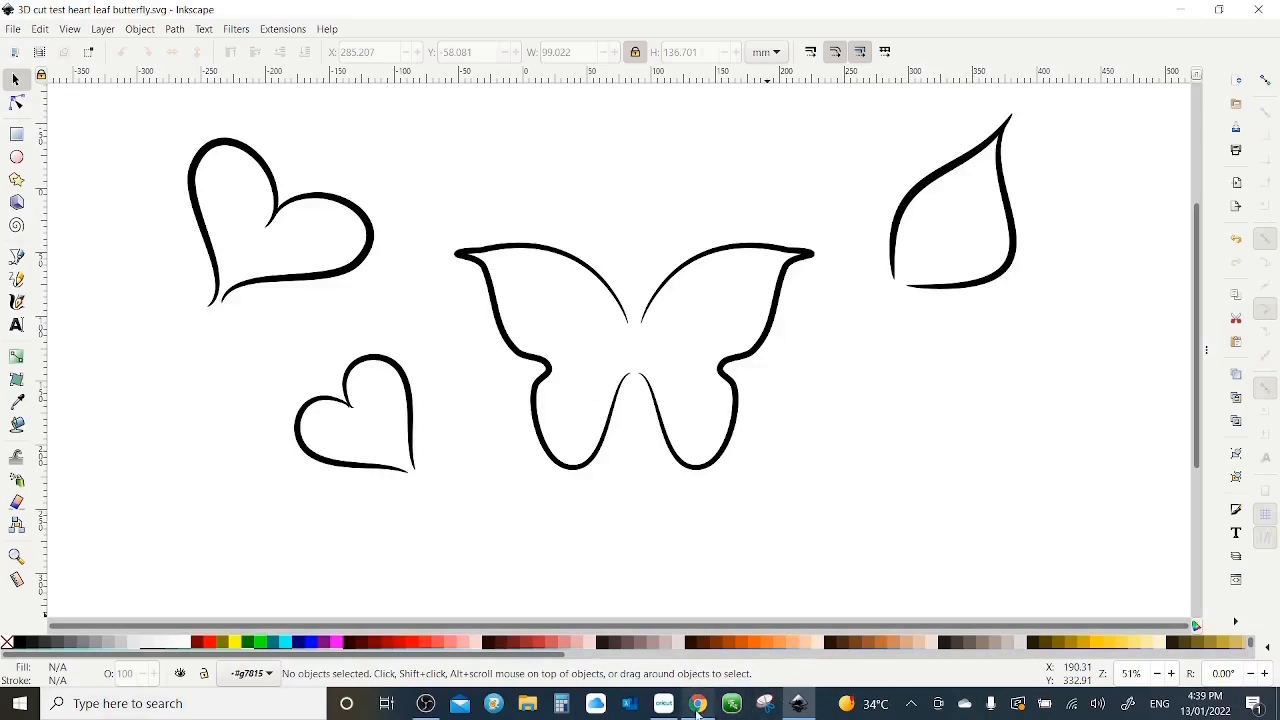
- Switch to the Pixabay butterfly search in the browser and limit its results to vector graphics
left_click(698, 703)
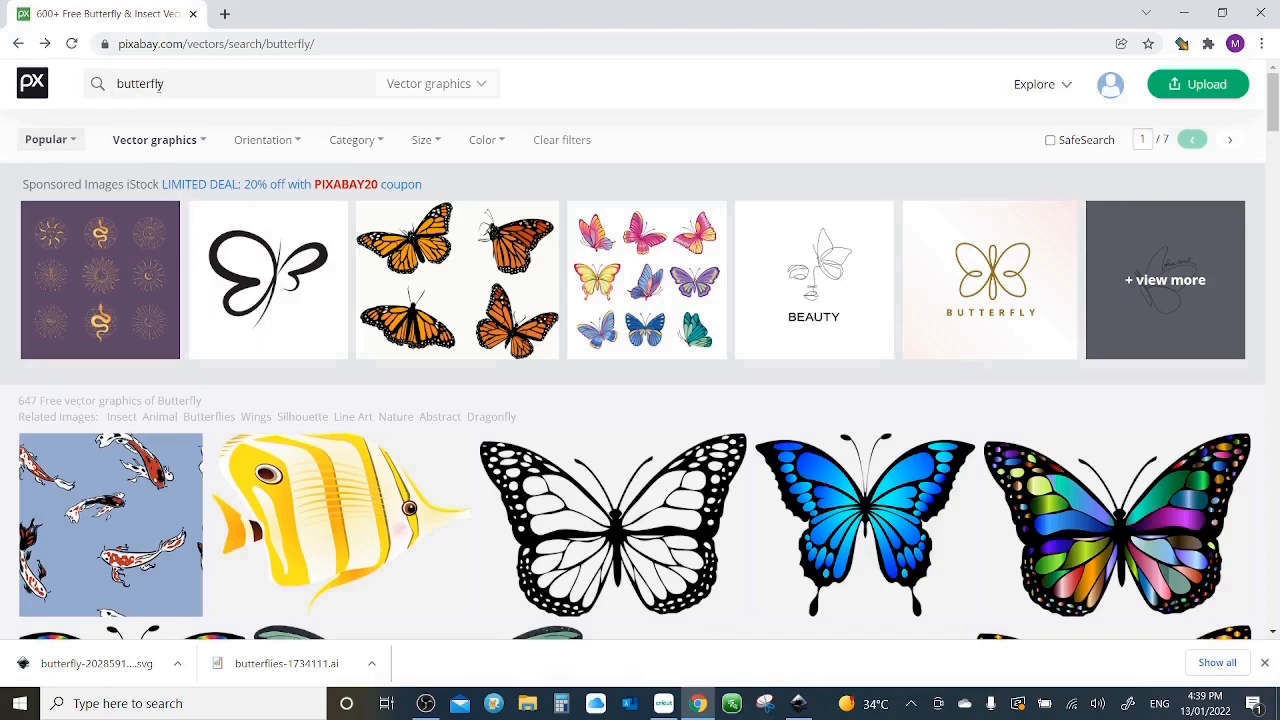
left_click(465, 88)
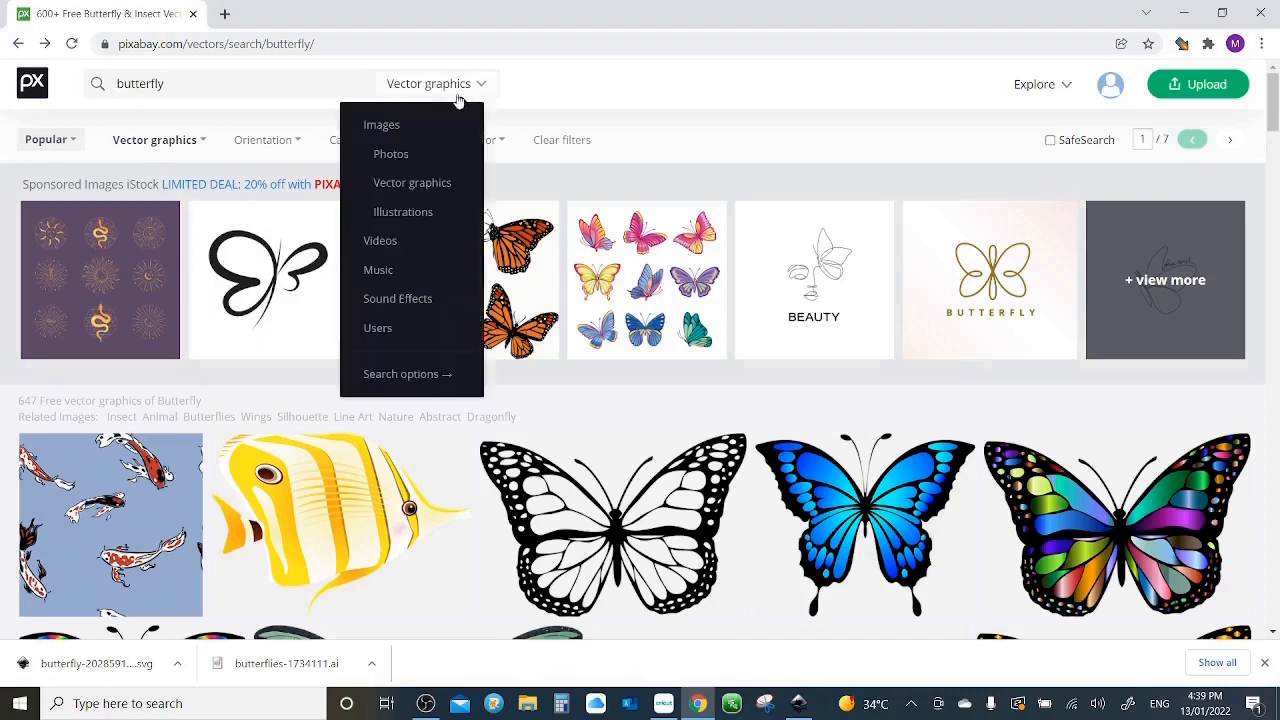
left_click(440, 190)
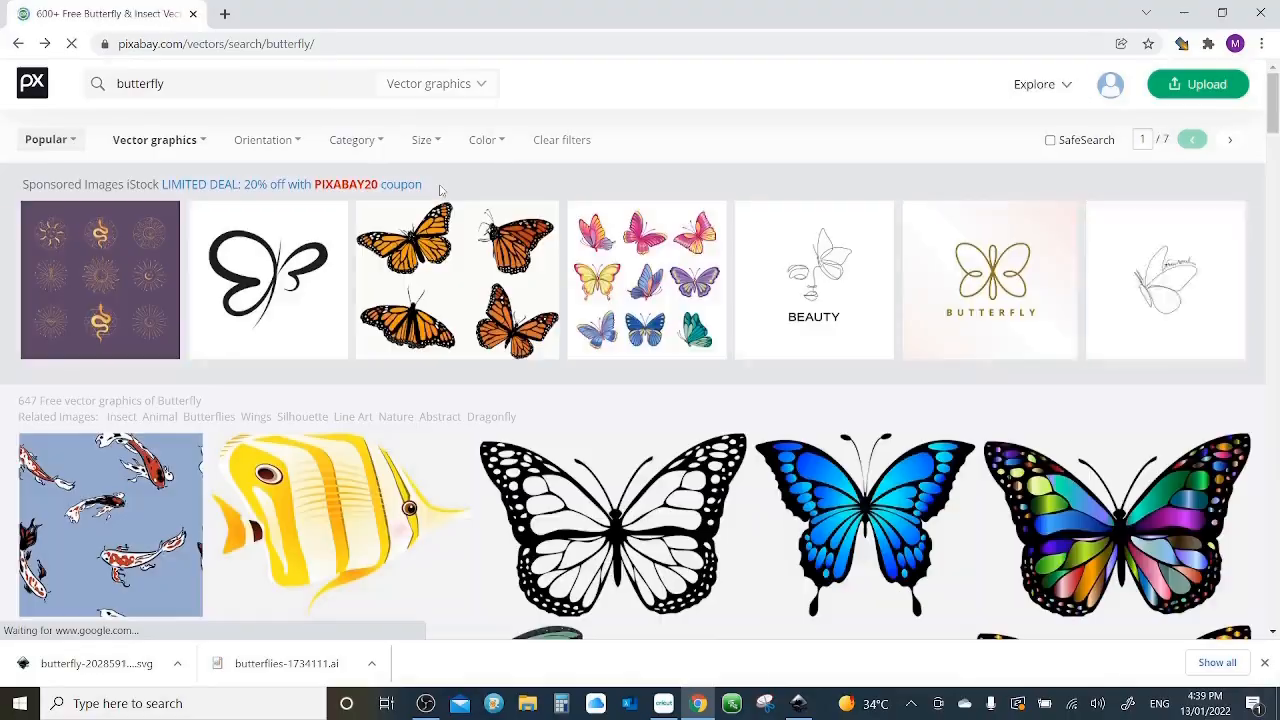
- Browse the butterfly vector graphics on Pixabay for designs suitable for cutting
scroll(910, 375, "down", 10)
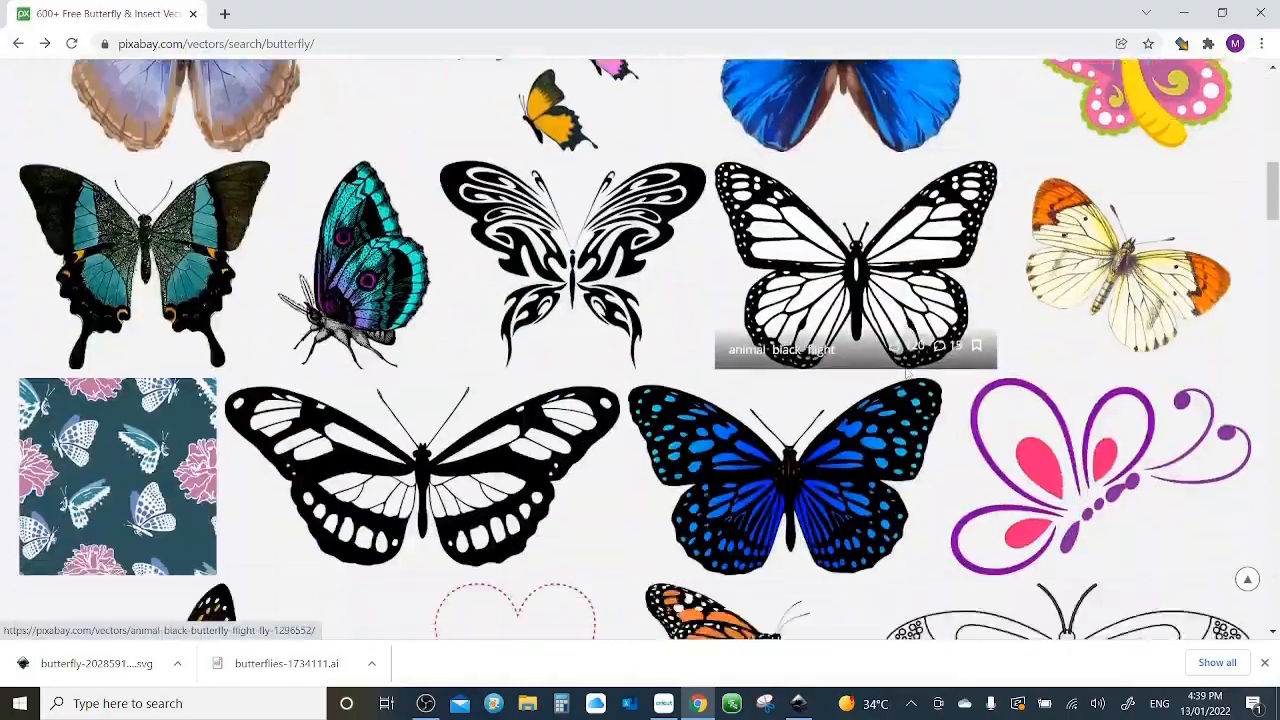
scroll(908, 375, "down", 10)
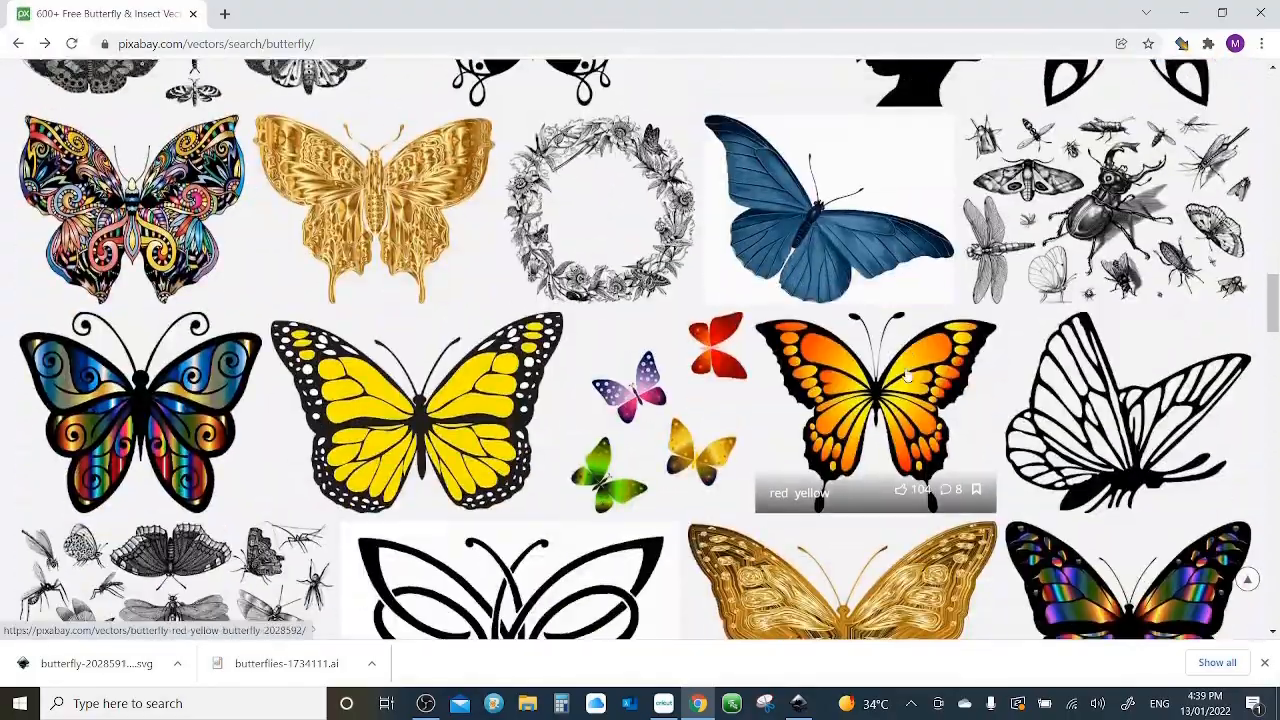
scroll(908, 375, "down", 5)
scroll(908, 375, "down", 10)
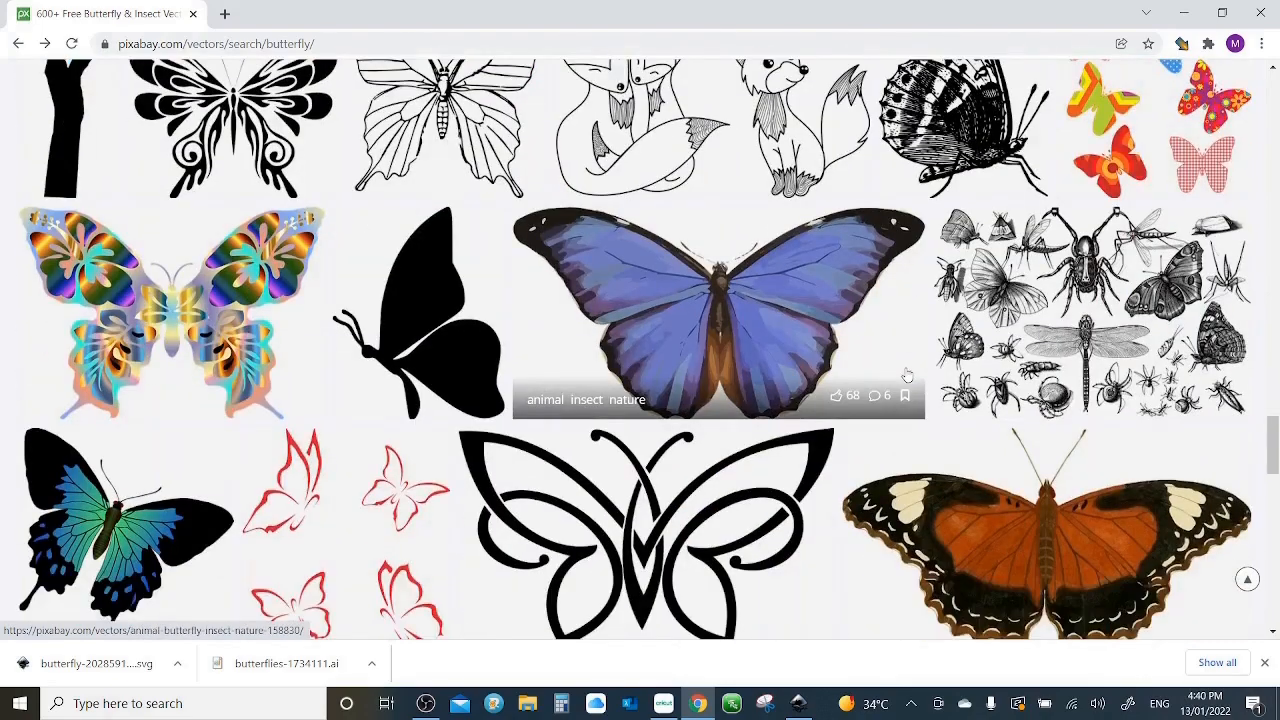
scroll(908, 375, "down", 3)
scroll(907, 375, "down", 3)
scroll(880, 380, "down", 3)
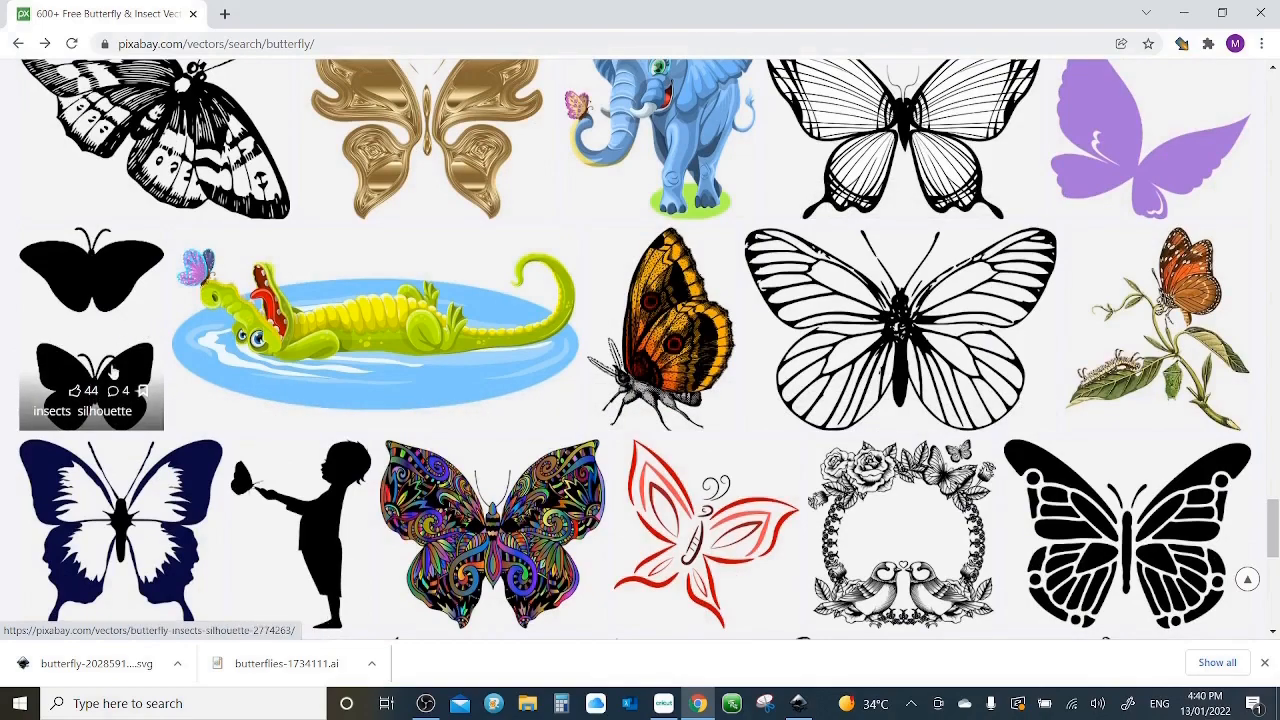
scroll(780, 378, "down", 3)
scroll(780, 378, "down", 3)
scroll(782, 376, "up", 15)
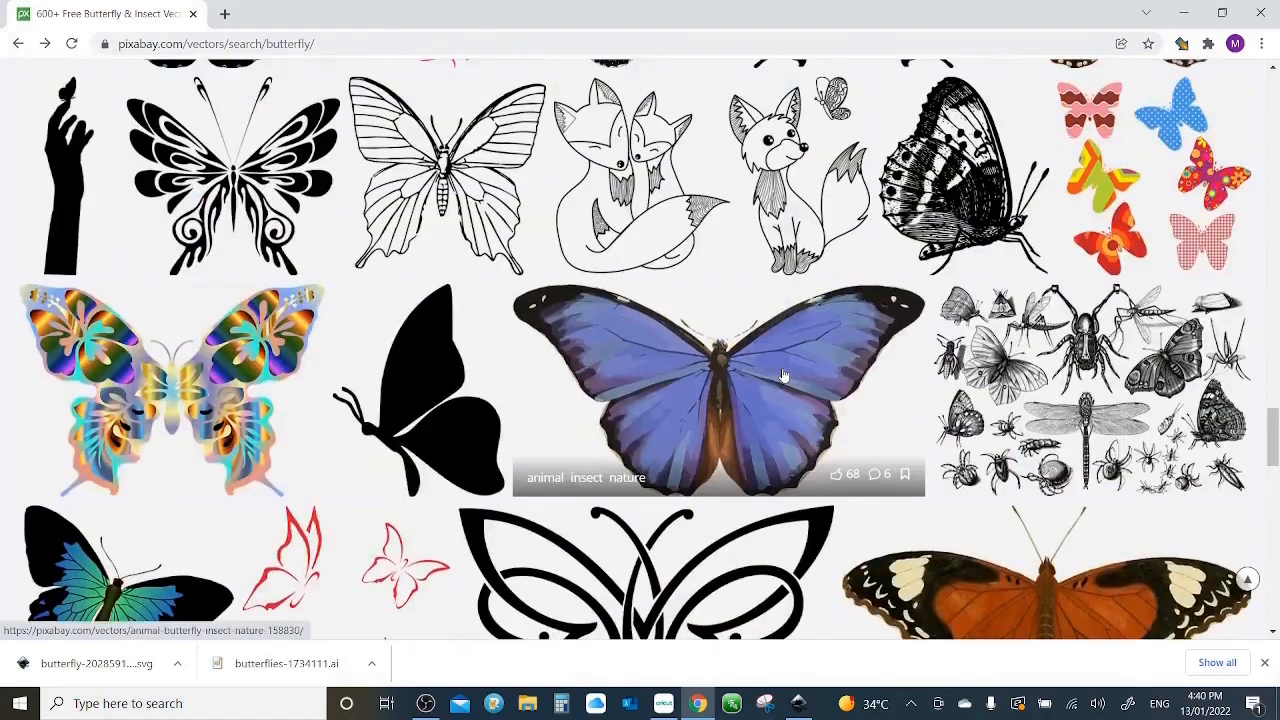
scroll(784, 375, "up", 4)
- Open the black butterfly vector with flower-patterned wings, check its licence terms, and download it for free
left_click(788, 360)
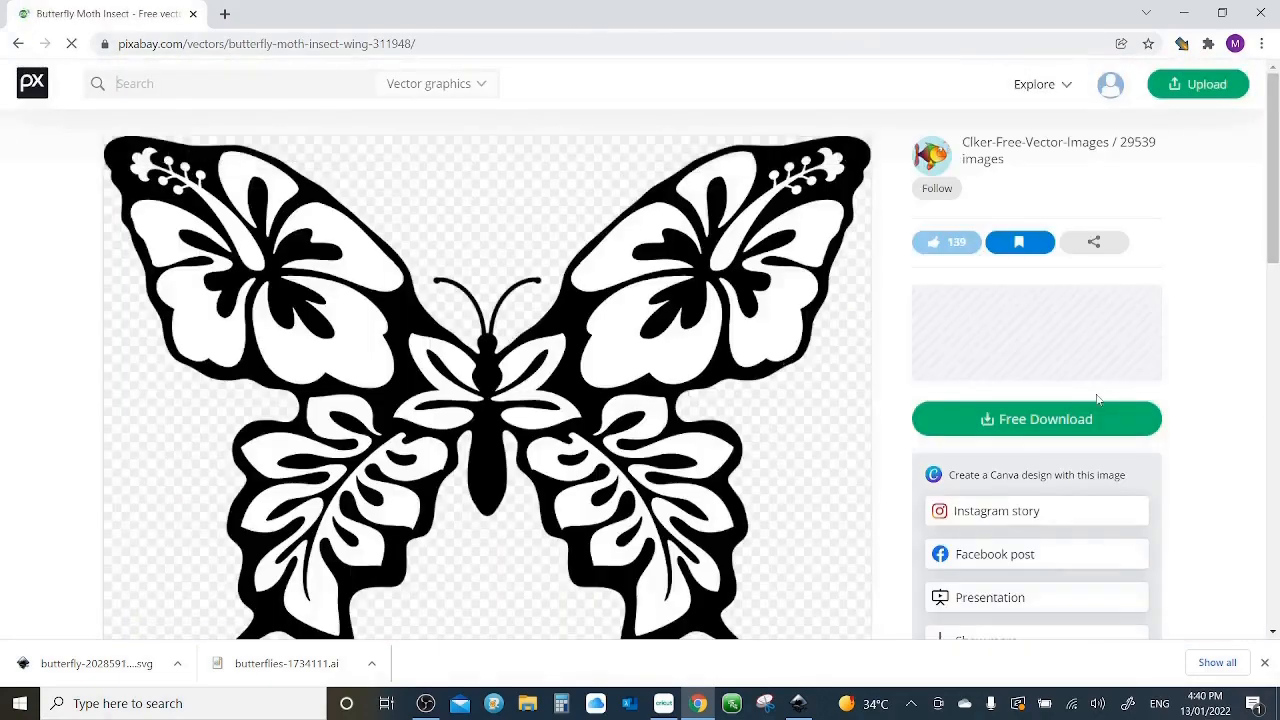
scroll(1092, 402, "down", 4)
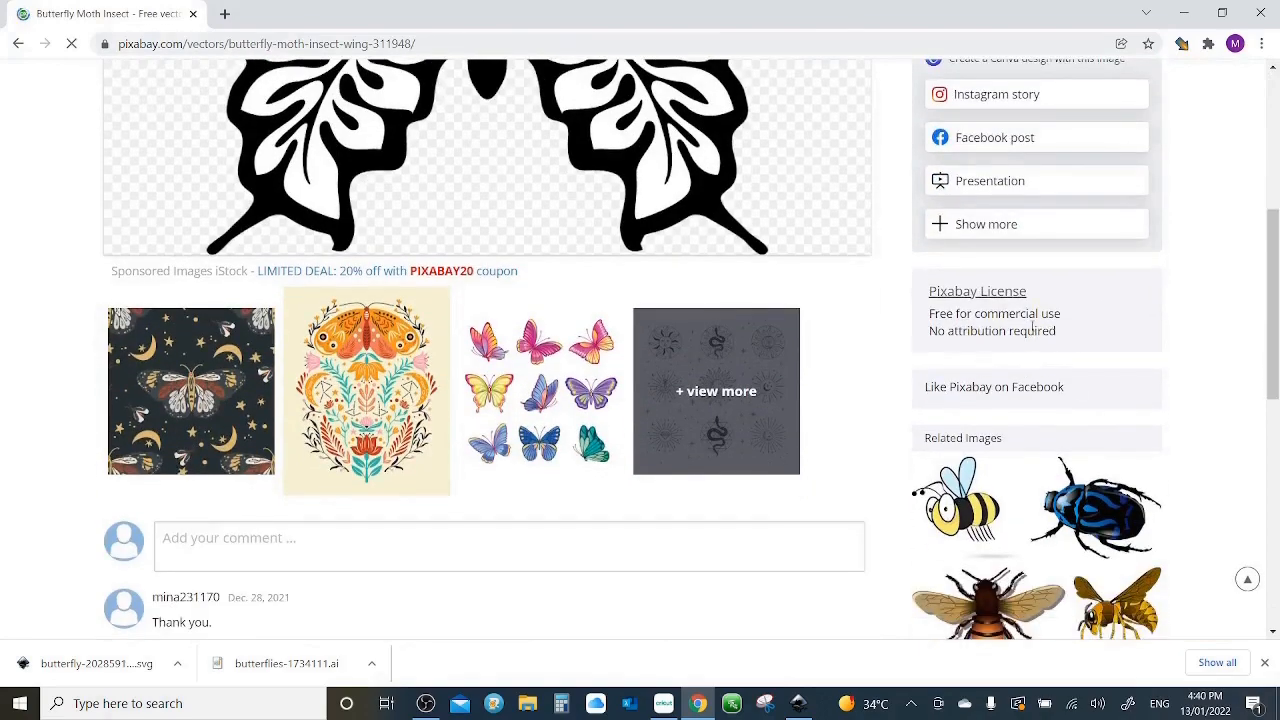
scroll(1088, 348, "up", 3)
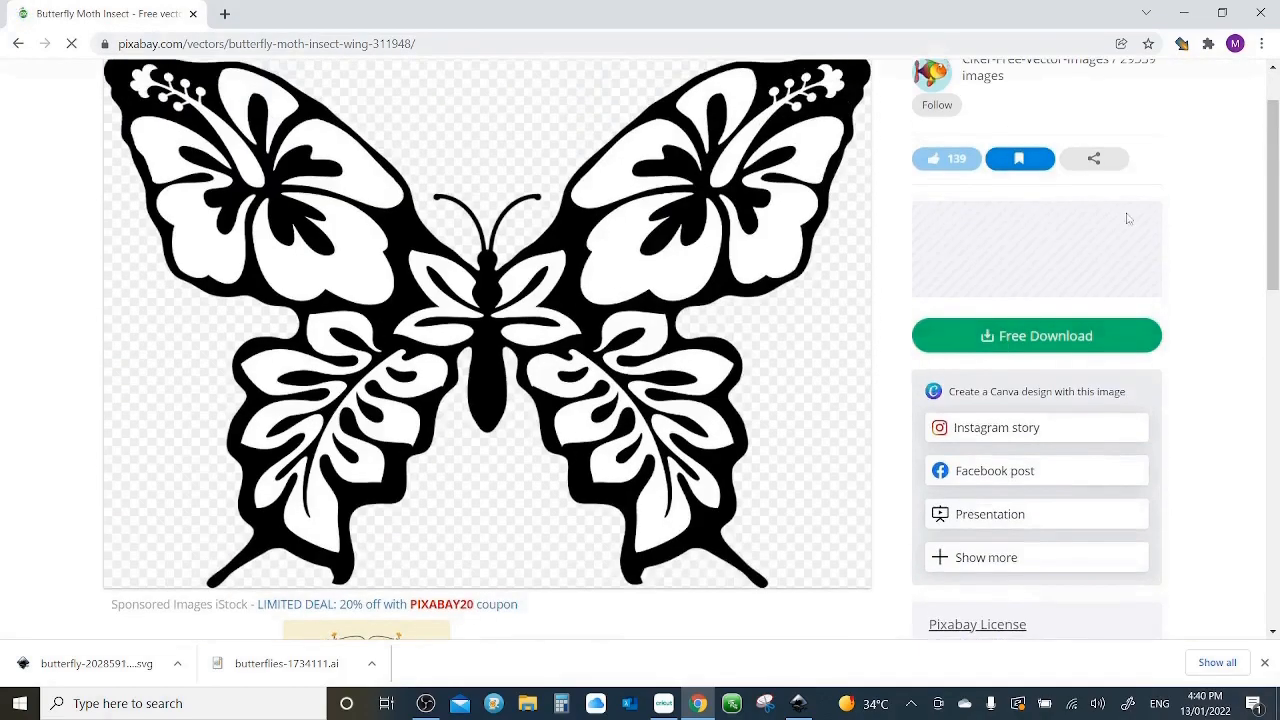
scroll(1105, 256, "up", 1)
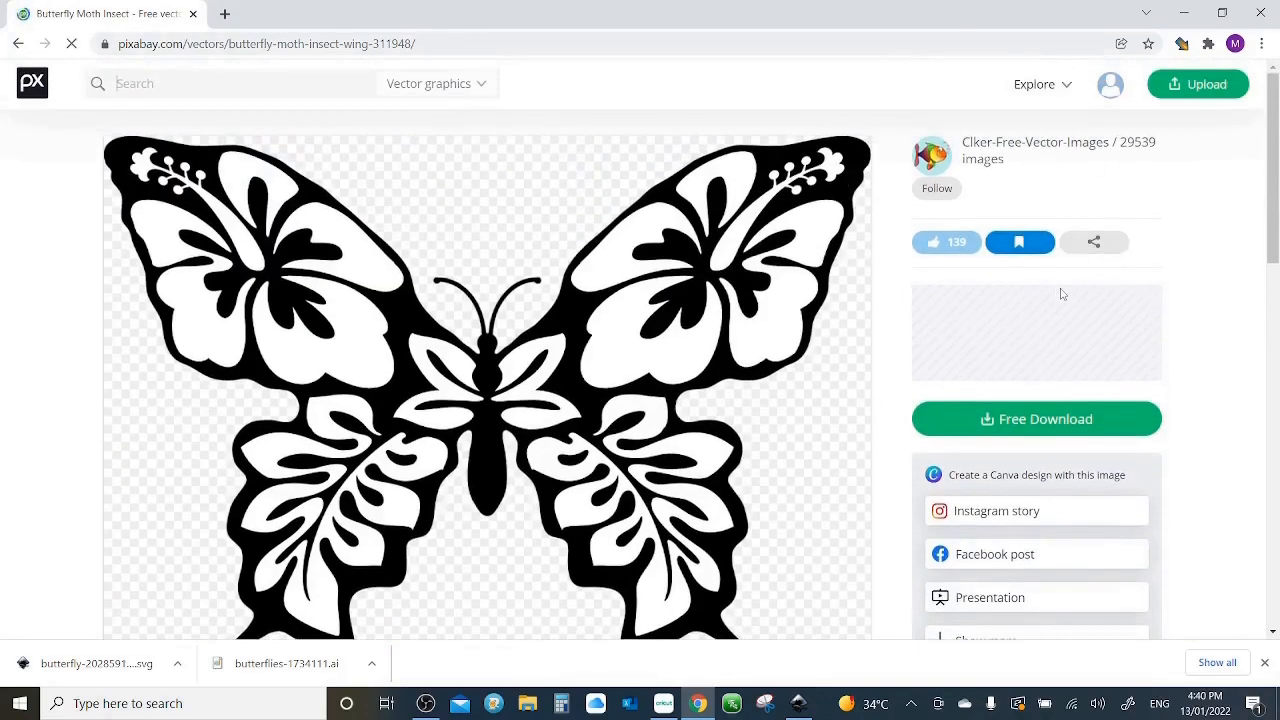
left_click(1060, 420)
left_click(986, 542)
left_click(990, 577)
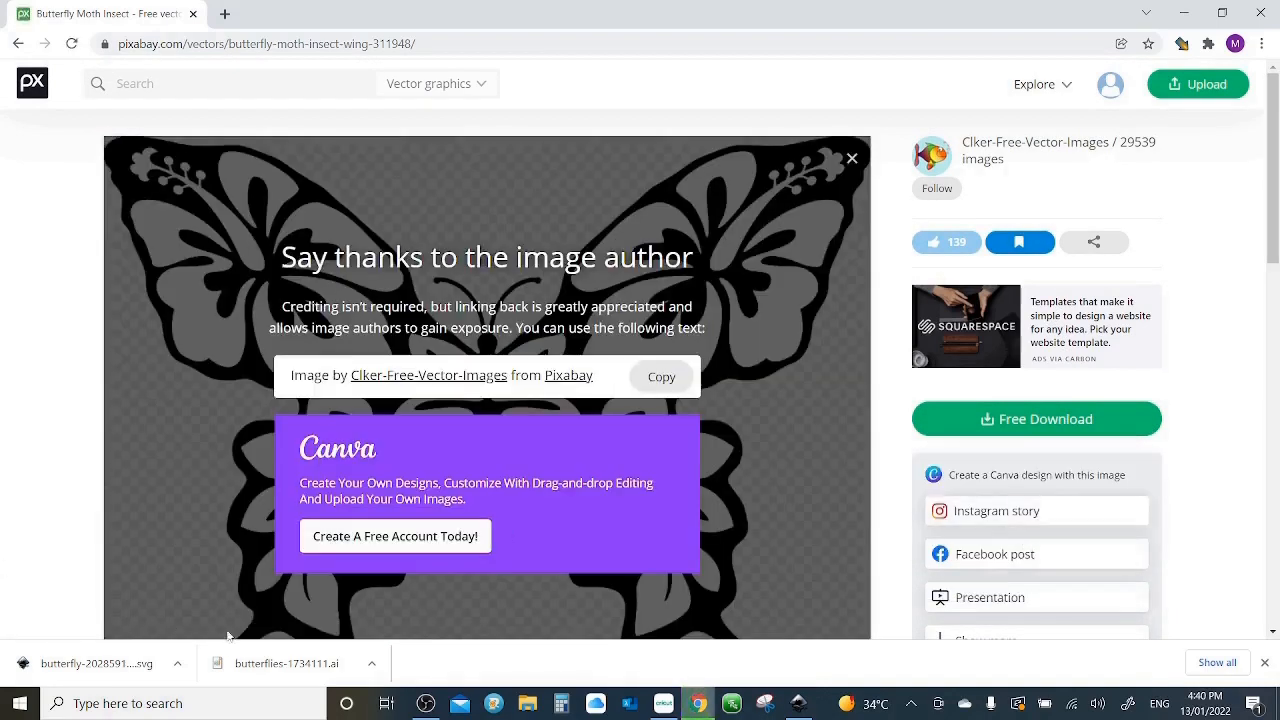
- Switch to Cricut Design Space, view the image upload page, and return to the canvas
left_click(665, 705)
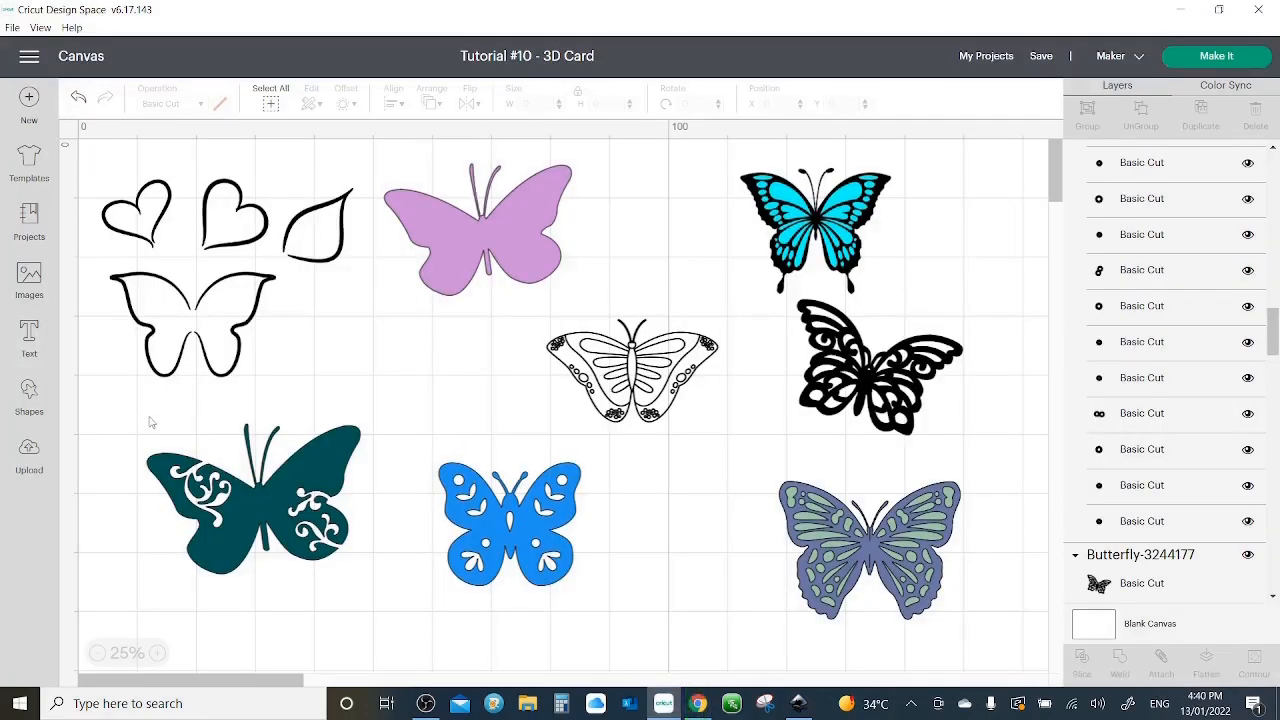
left_click(37, 452)
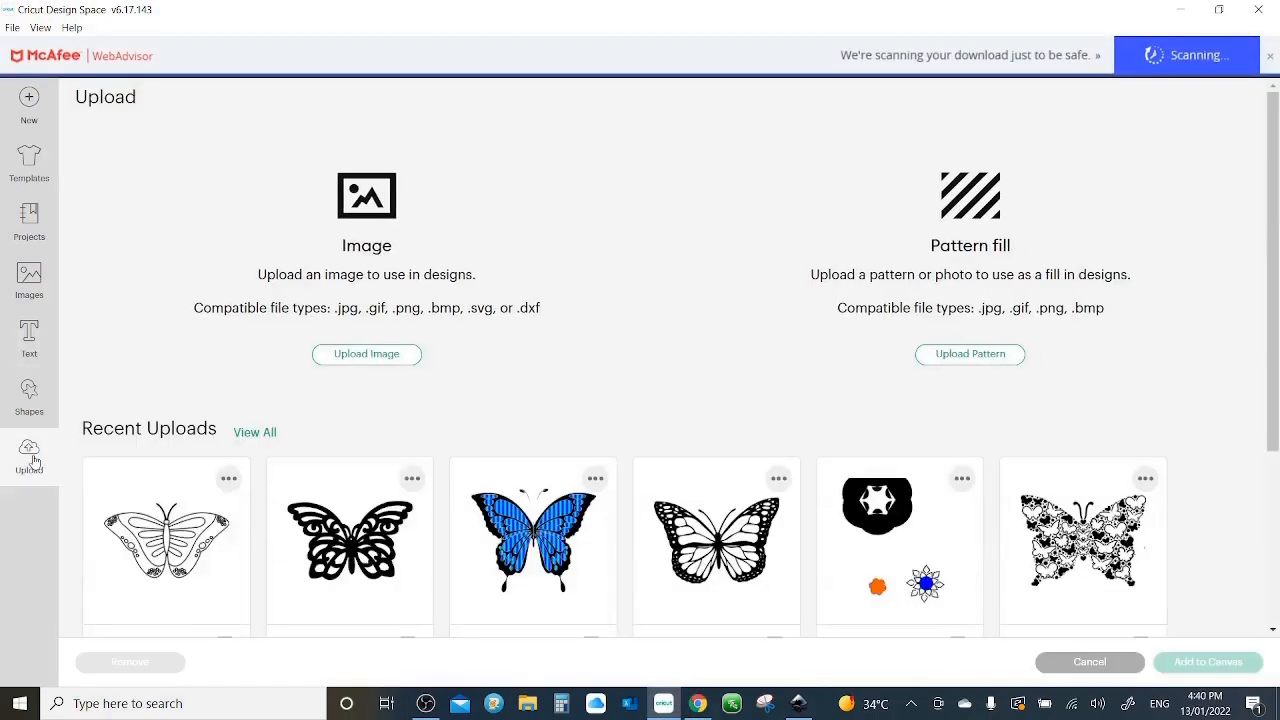
left_click(346, 356)
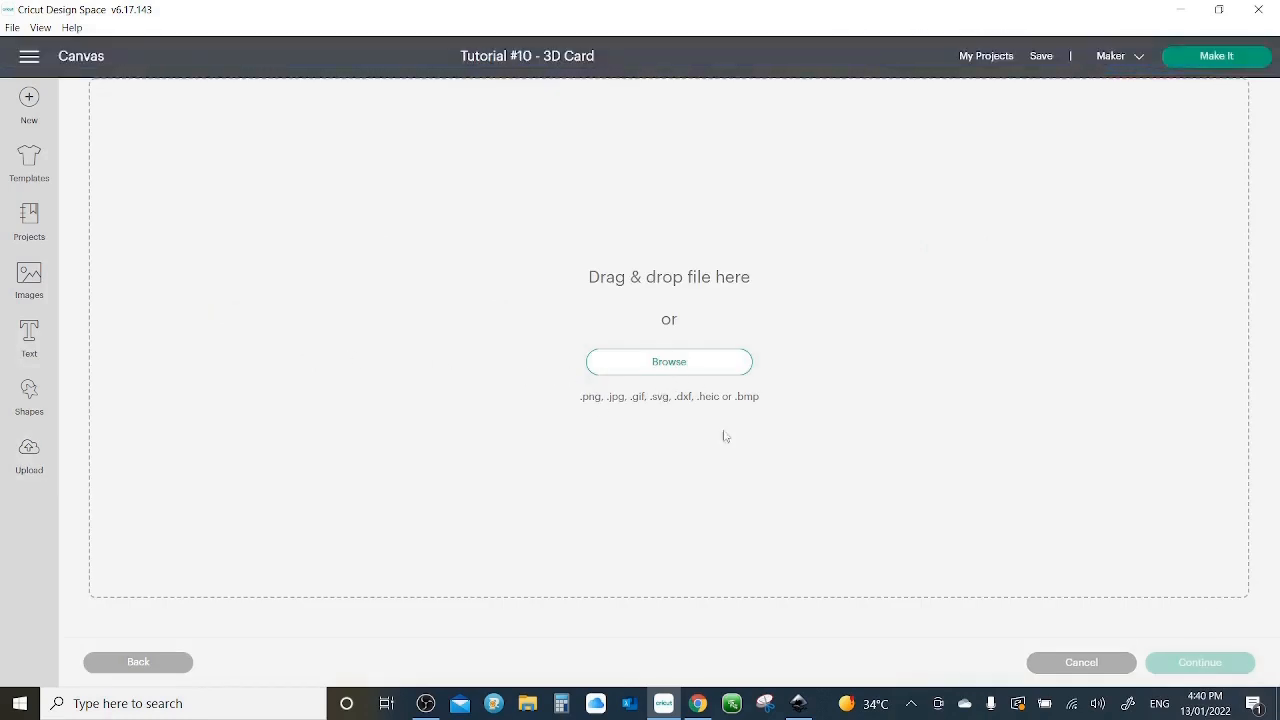
left_click(1058, 661)
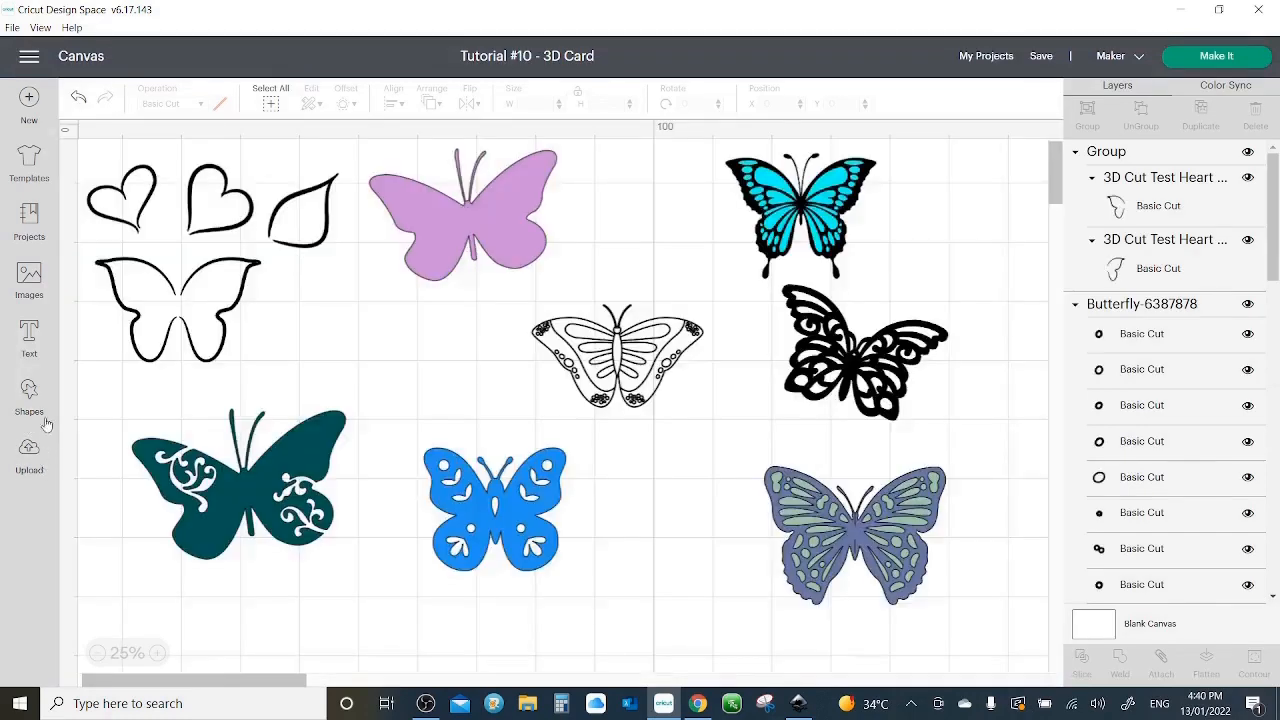
- Search the Cricut image library for "butterfly" and limit the results to free images
left_click(29, 455)
left_click(29, 283)
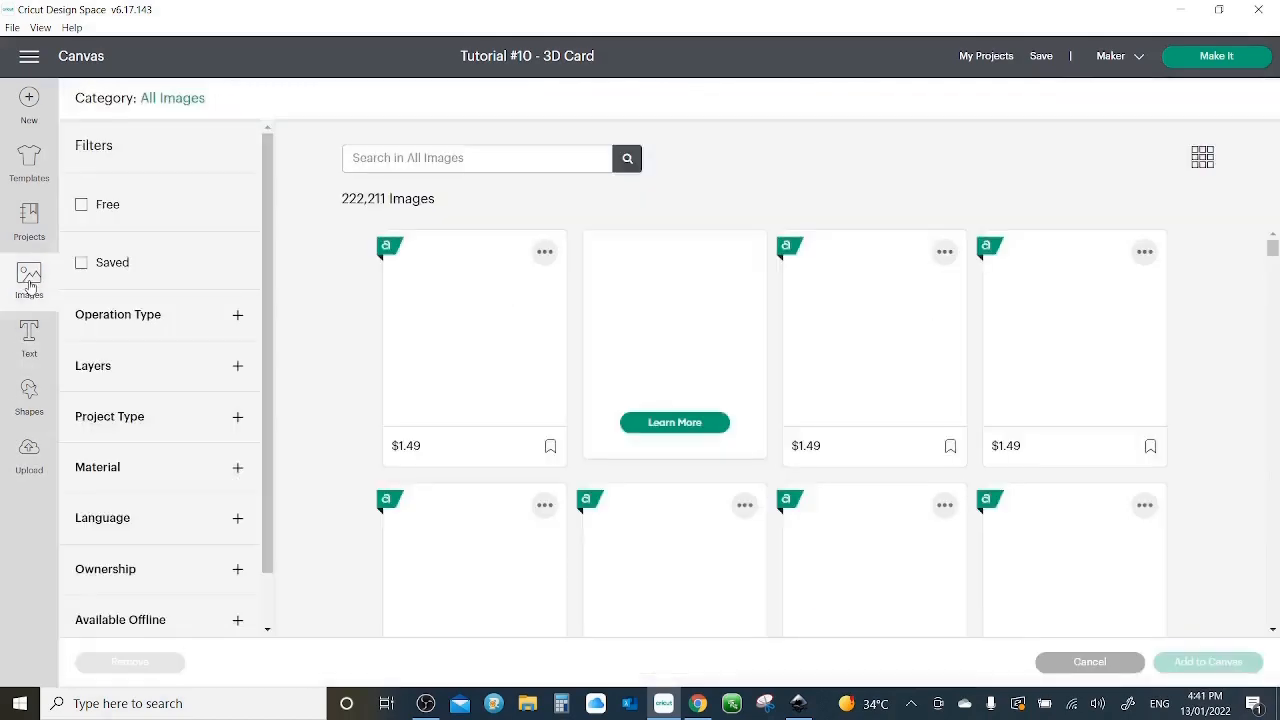
left_click(434, 160)
type("butter")
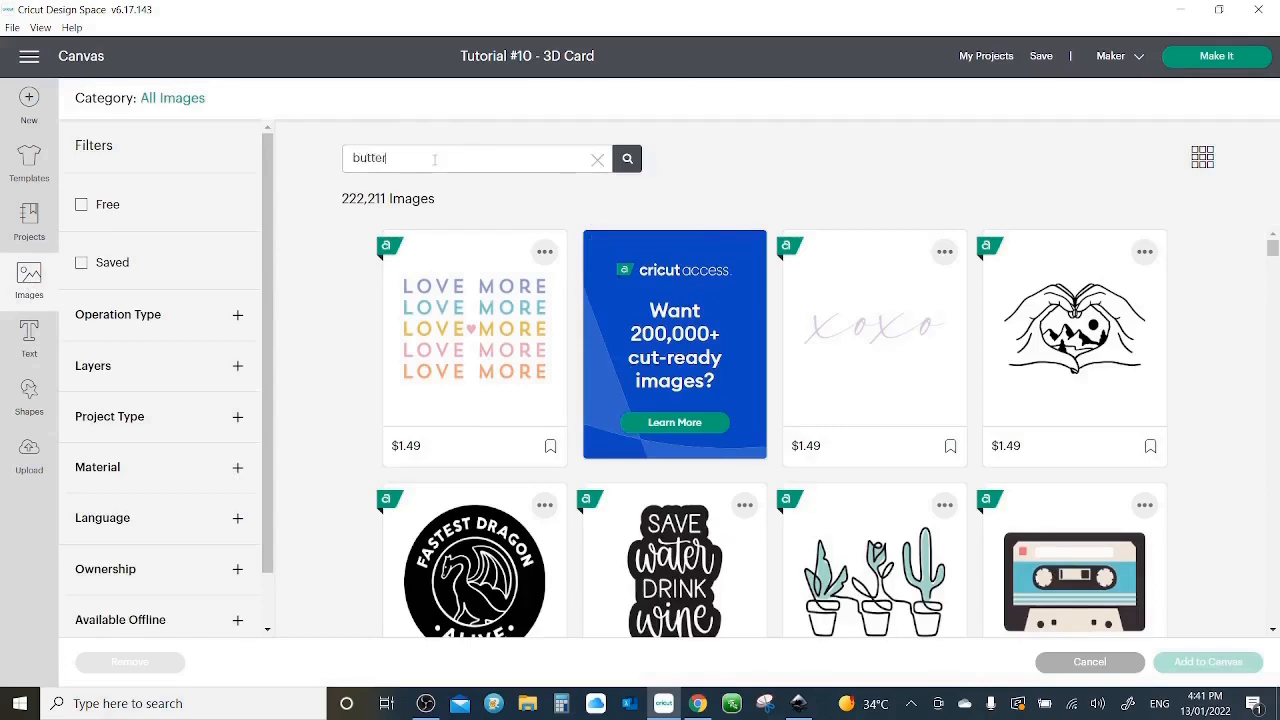
type("fly")
left_click(628, 160)
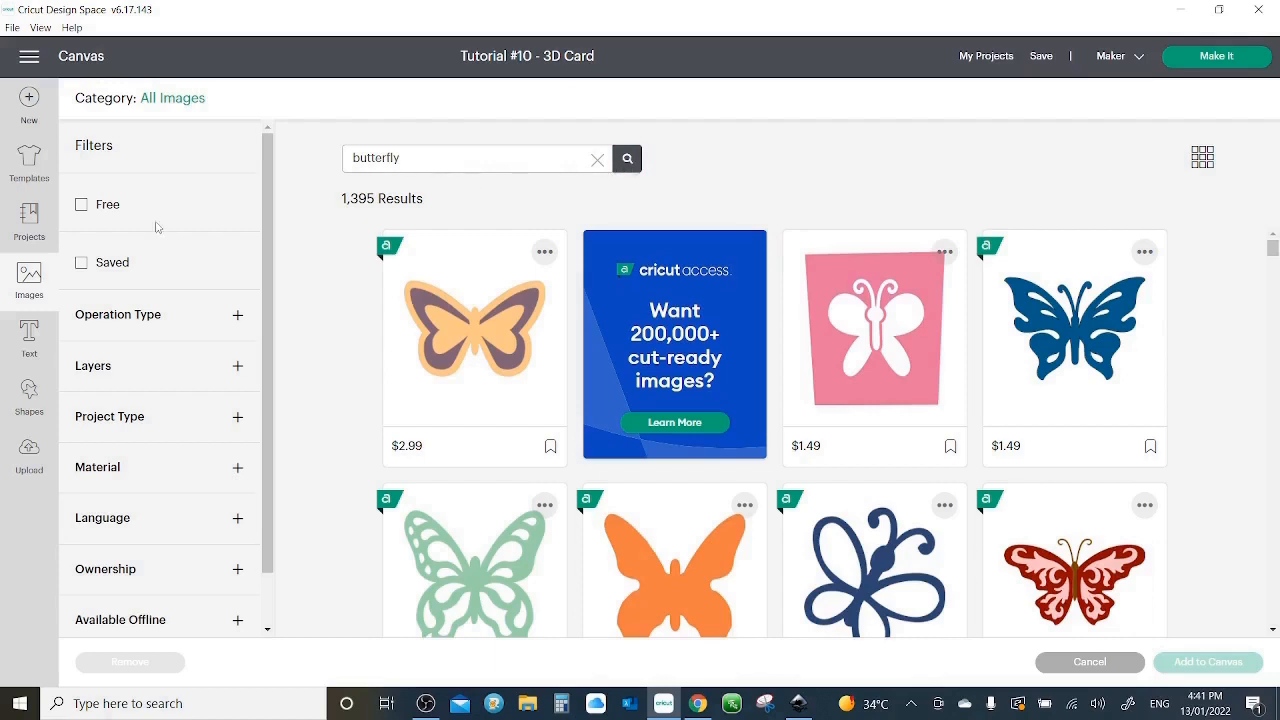
left_click(83, 205)
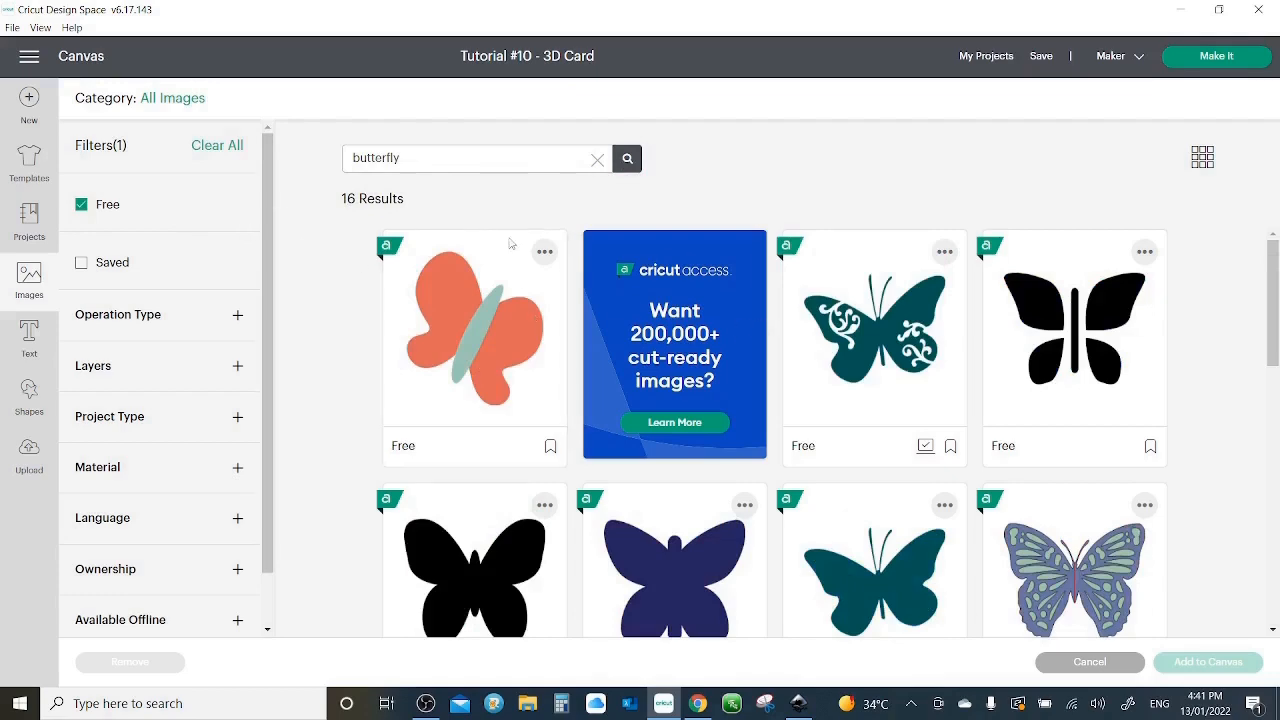
- Look through the free butterfly images and return to the canvas without adding any
scroll(1100, 420, "down", 5)
scroll(900, 434, "down", 2)
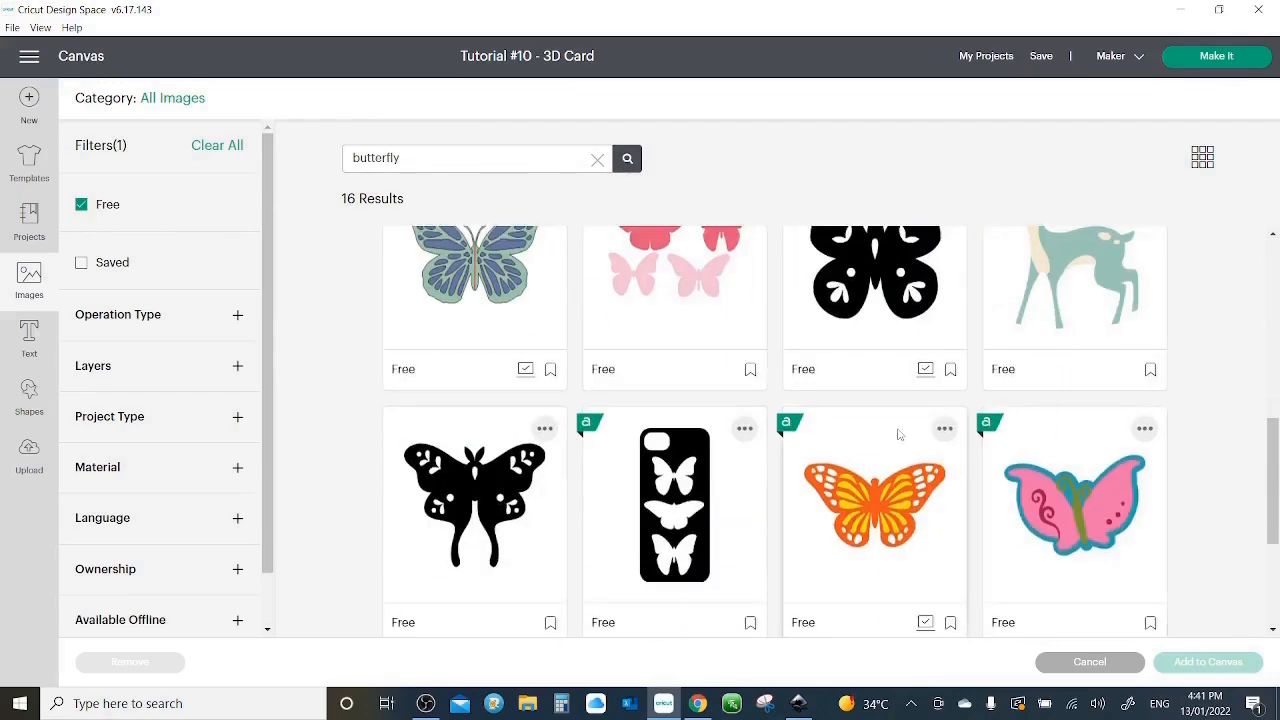
scroll(885, 425, "up", 3)
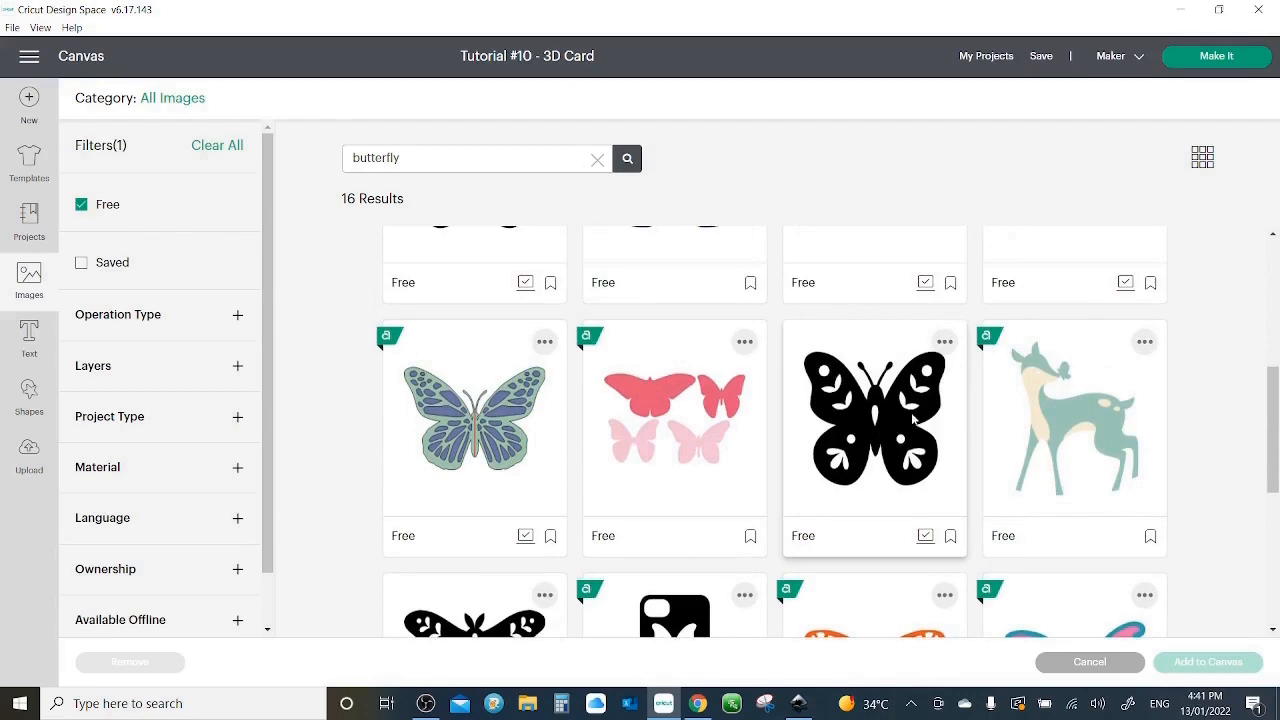
scroll(918, 430, "up", 3)
scroll(905, 434, "down", 6)
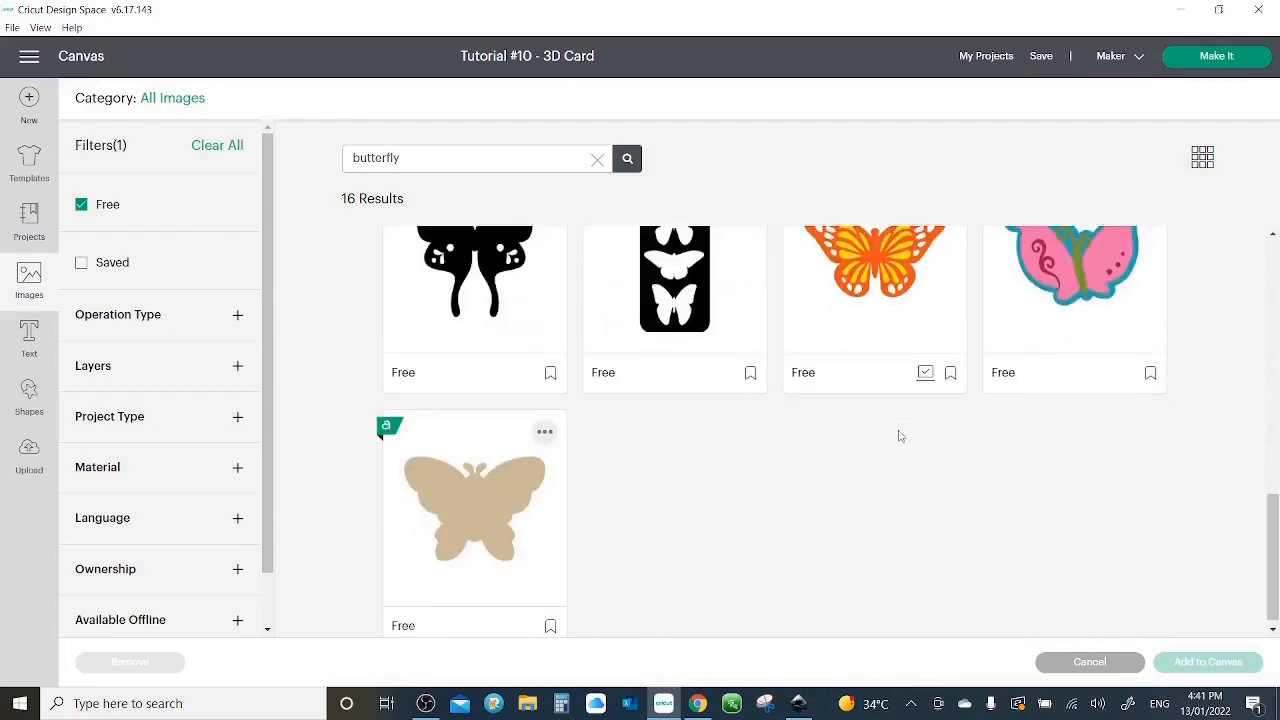
scroll(899, 436, "up", 2)
left_click(1089, 662)
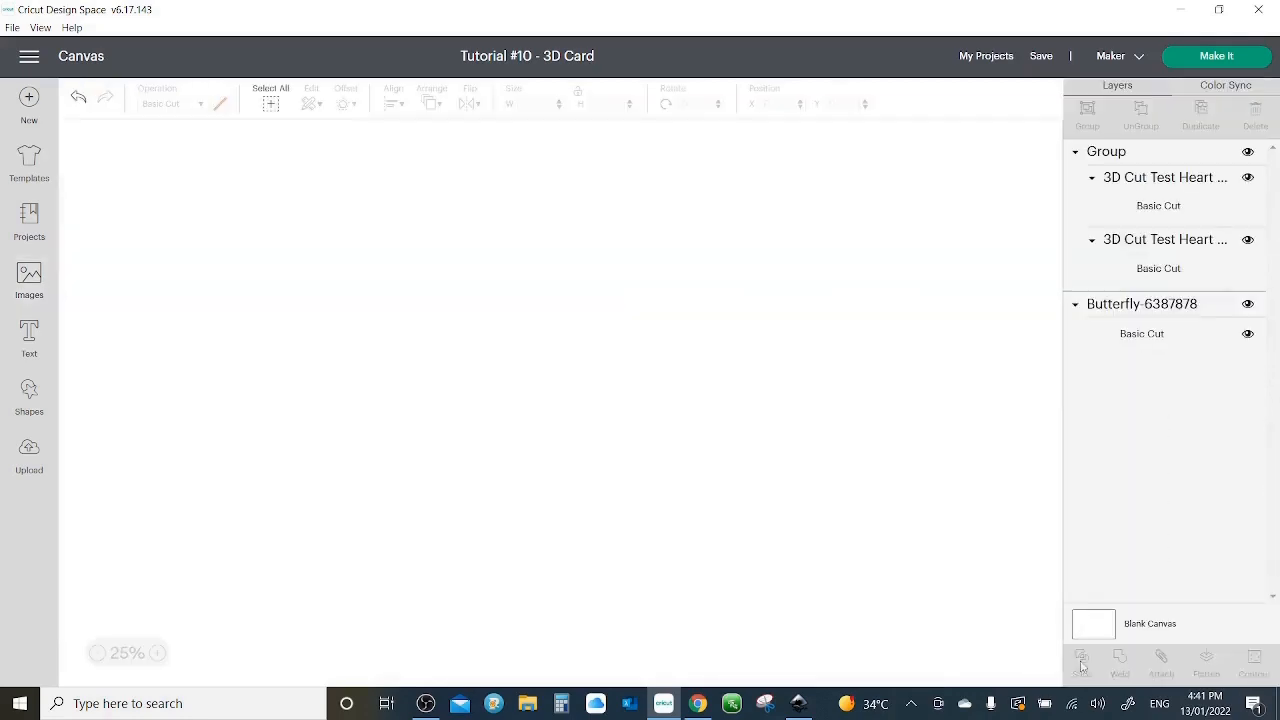
- Create an inward offset of 0.706 cm with rounded corners from the blue floral butterfly
left_click(541, 505)
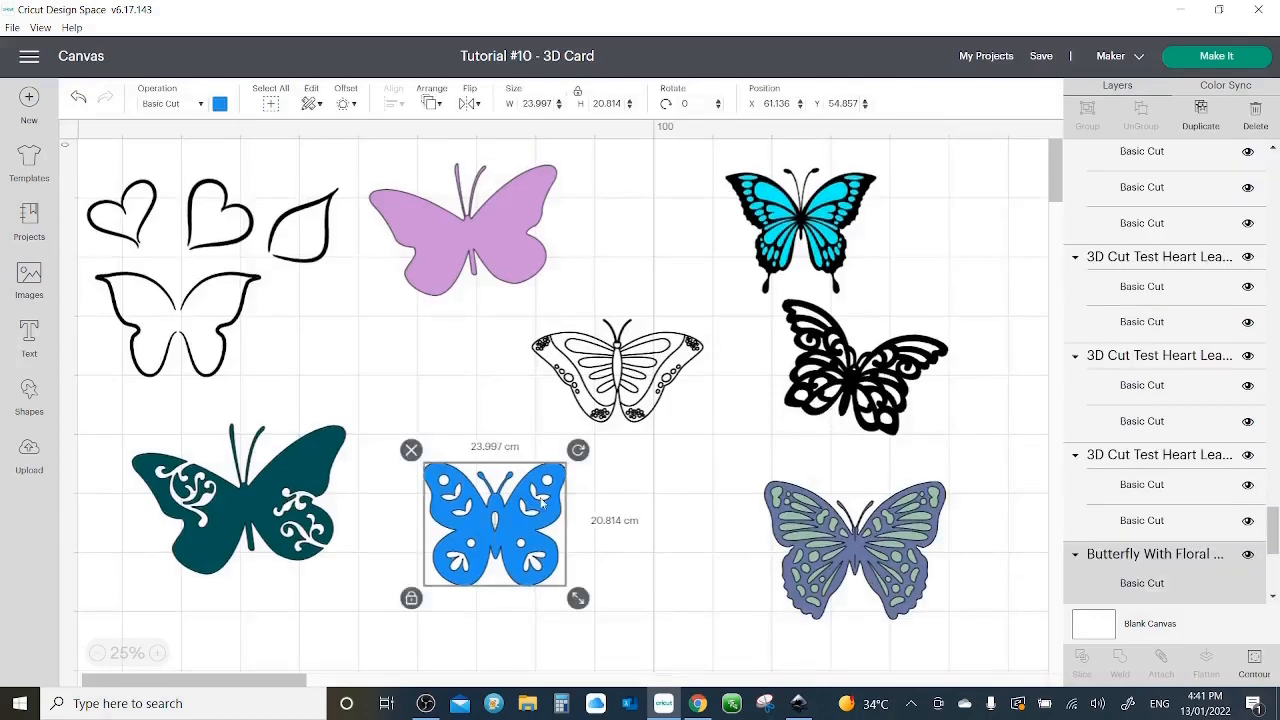
left_click(345, 104)
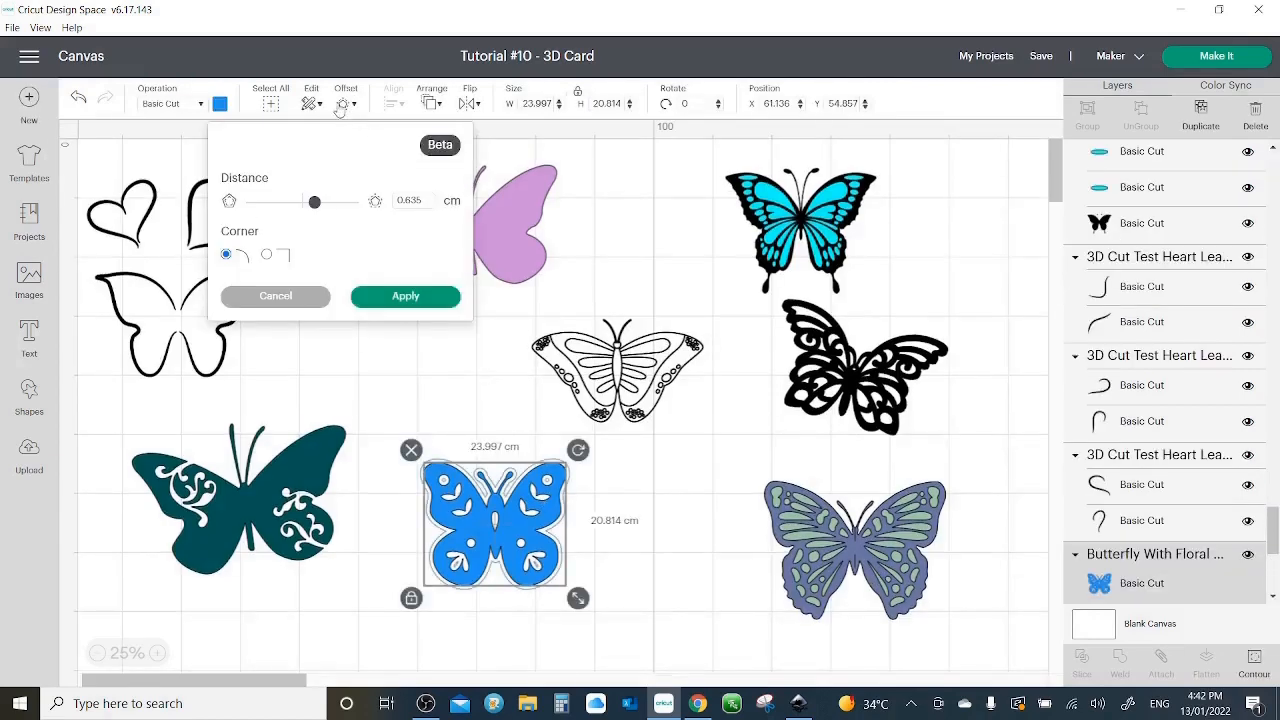
left_click_drag(315, 210, 289, 213)
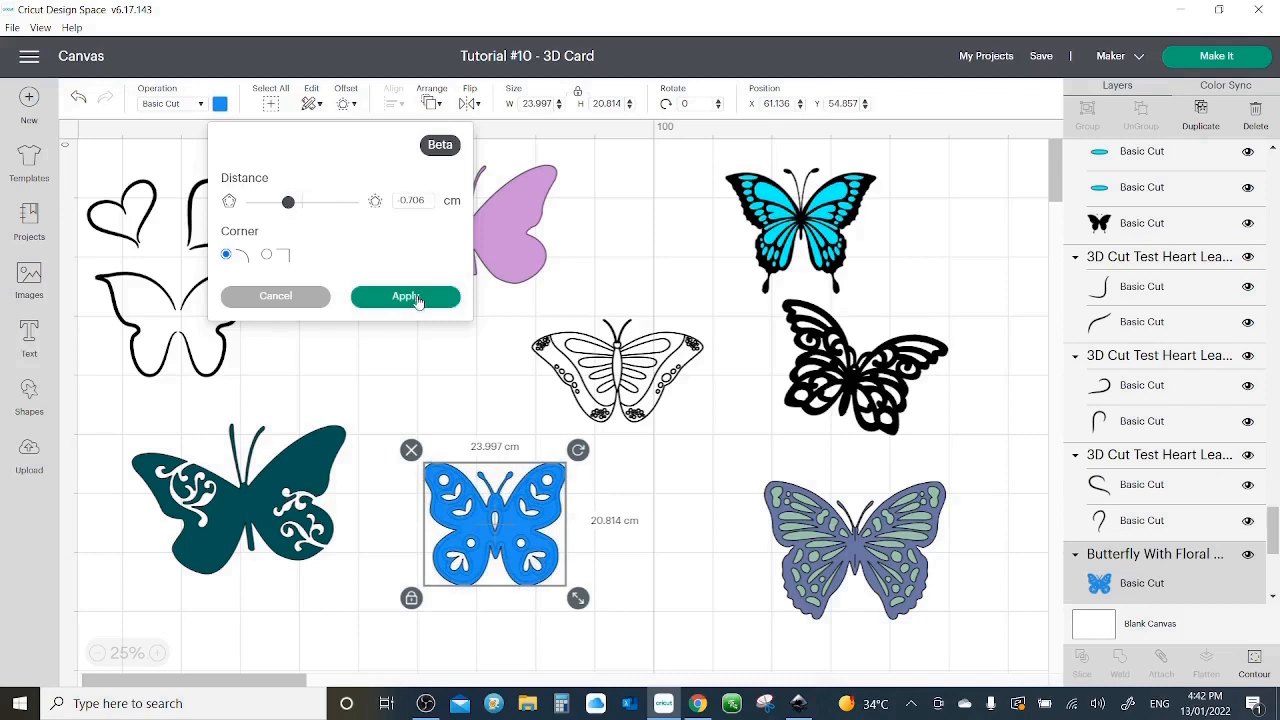
left_click(417, 299)
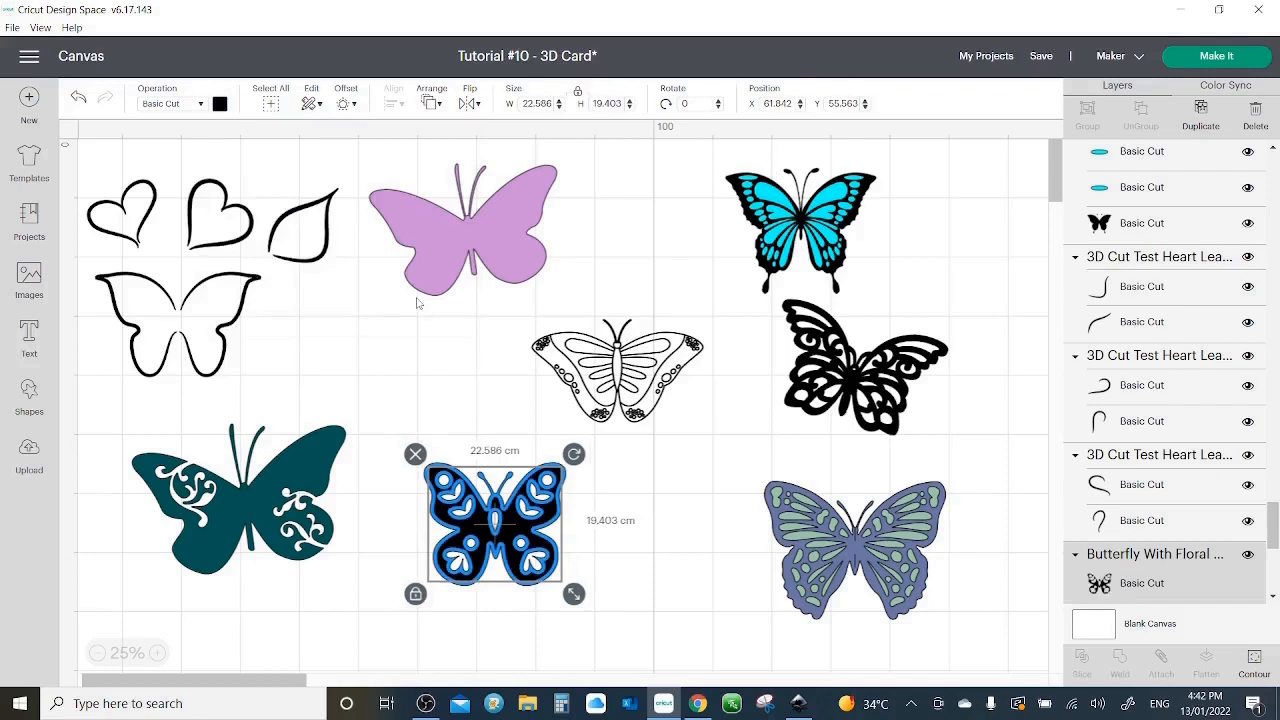
- Slice the blue floral butterfly with its black offset and pull the resulting pieces apart
left_click_drag(643, 466, 440, 568)
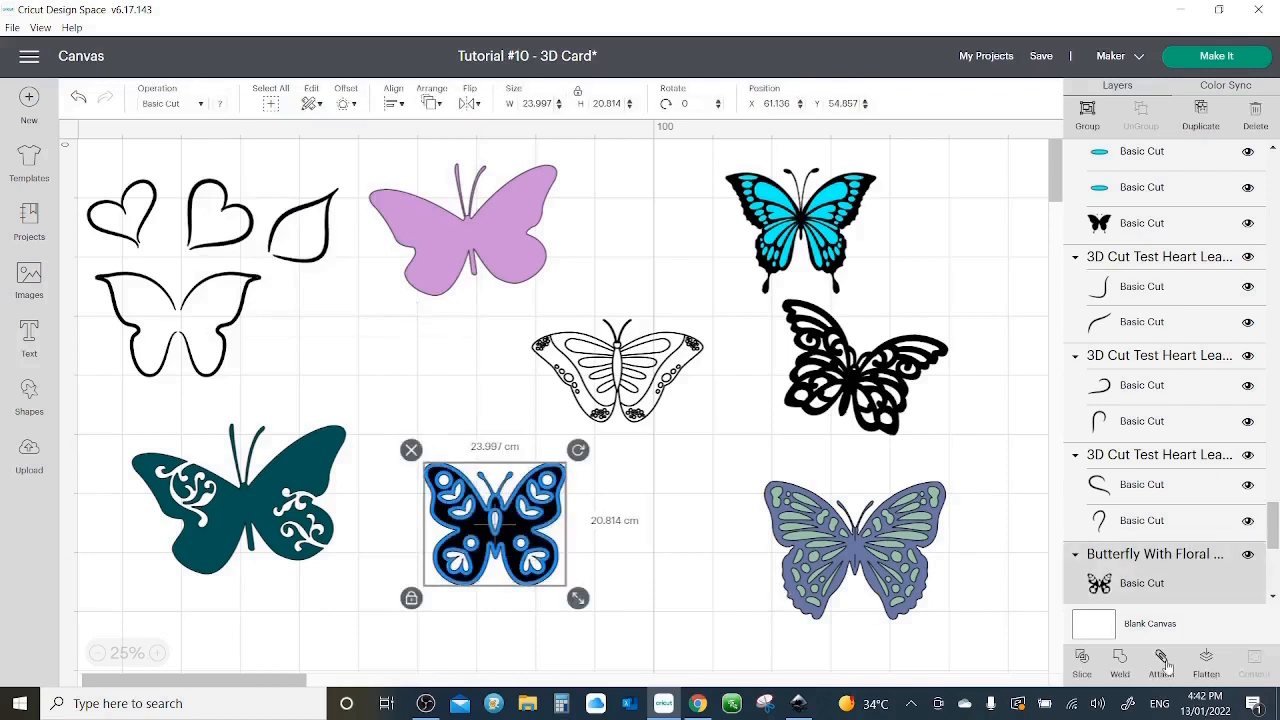
left_click(1060, 664)
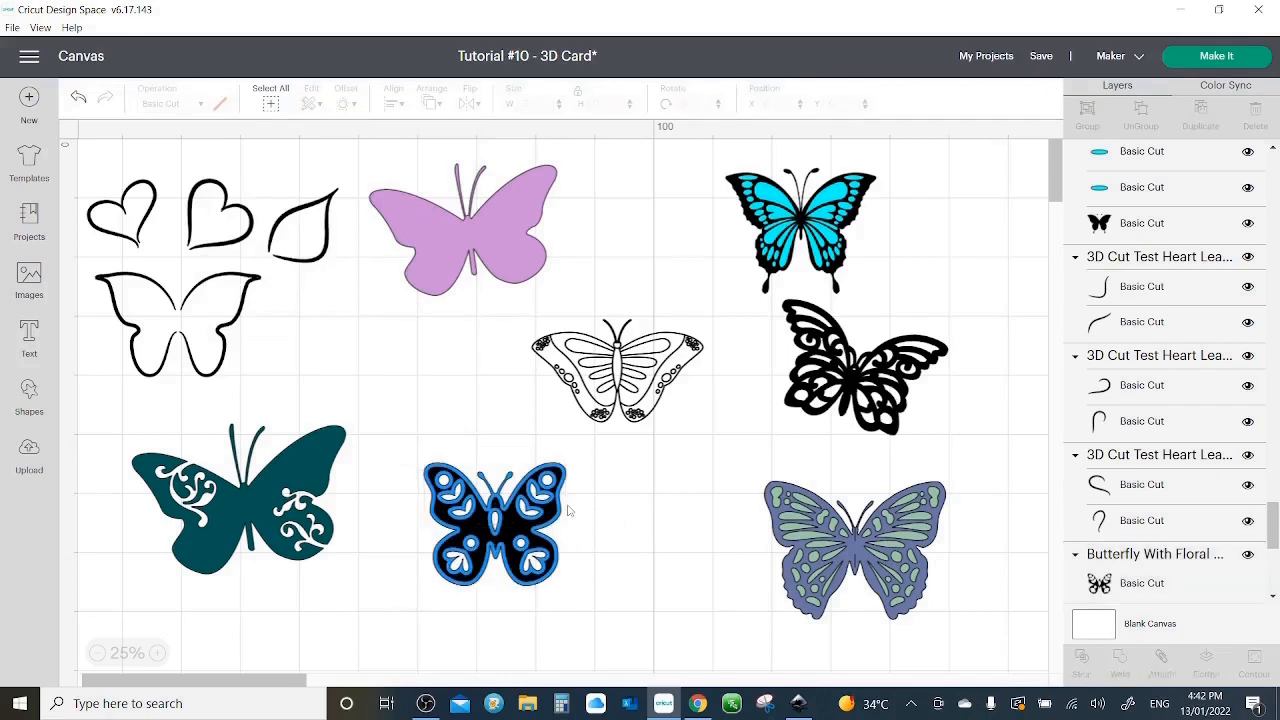
left_click_drag(558, 517, 698, 593)
left_click_drag(505, 545, 365, 628)
left_click_drag(487, 547, 621, 609)
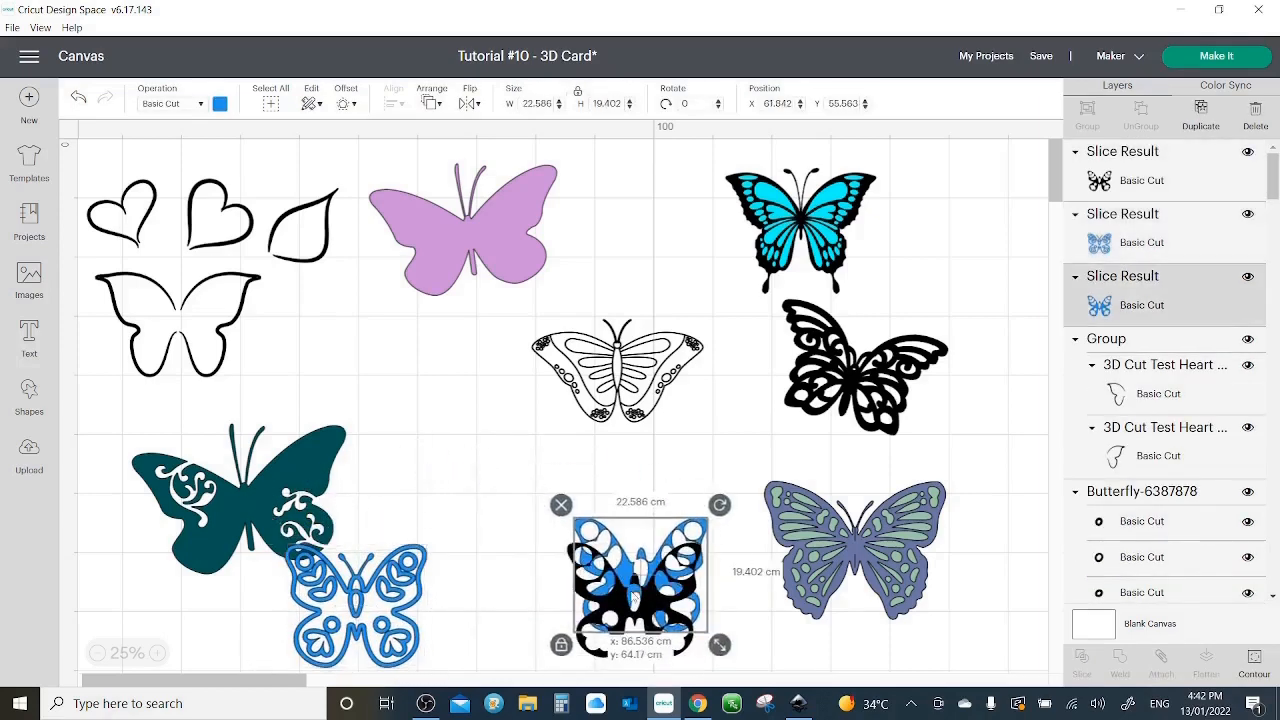
- Delete the black and blue inner slice pieces and move the blue outline butterfly up beside the teal one
left_click_drag(730, 468, 593, 652)
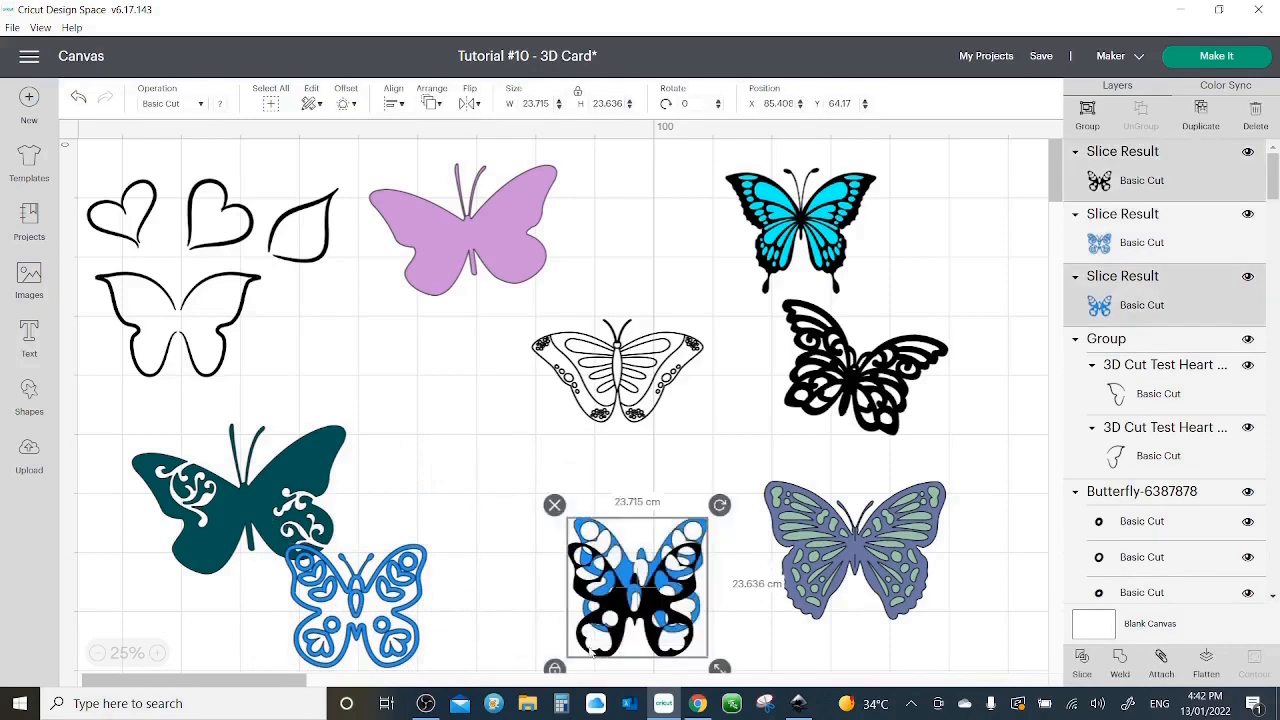
key("Delete")
left_click_drag(416, 570, 571, 500)
left_click(665, 528)
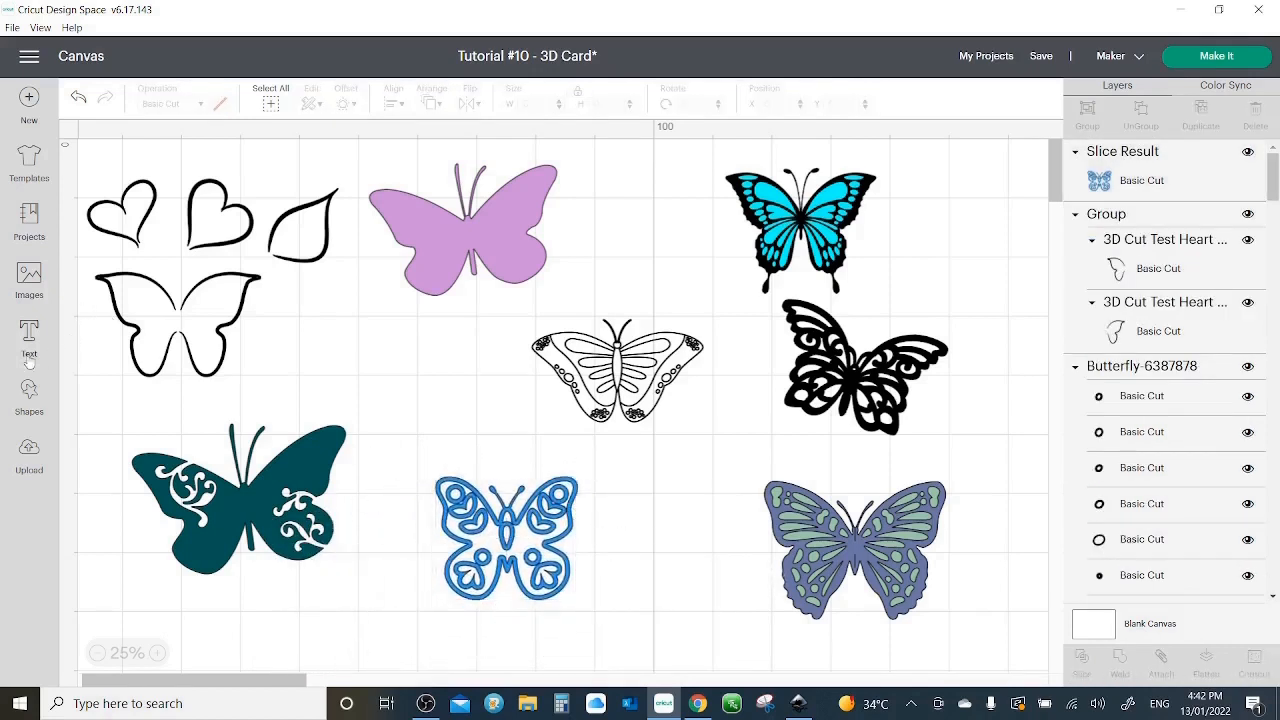
- Add a circle and shape it into a narrow ellipse about 3.7 by 17.1 cm over the blue outline butterfly's body
left_click(40, 392)
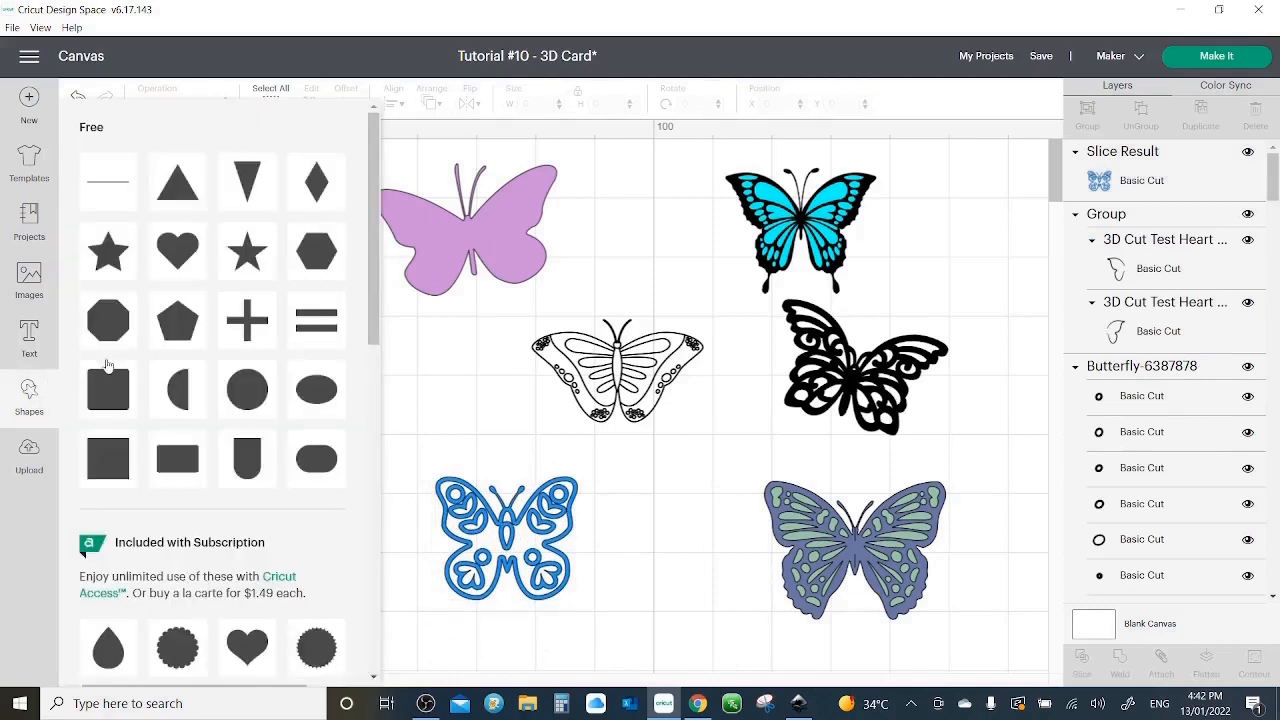
left_click(238, 400)
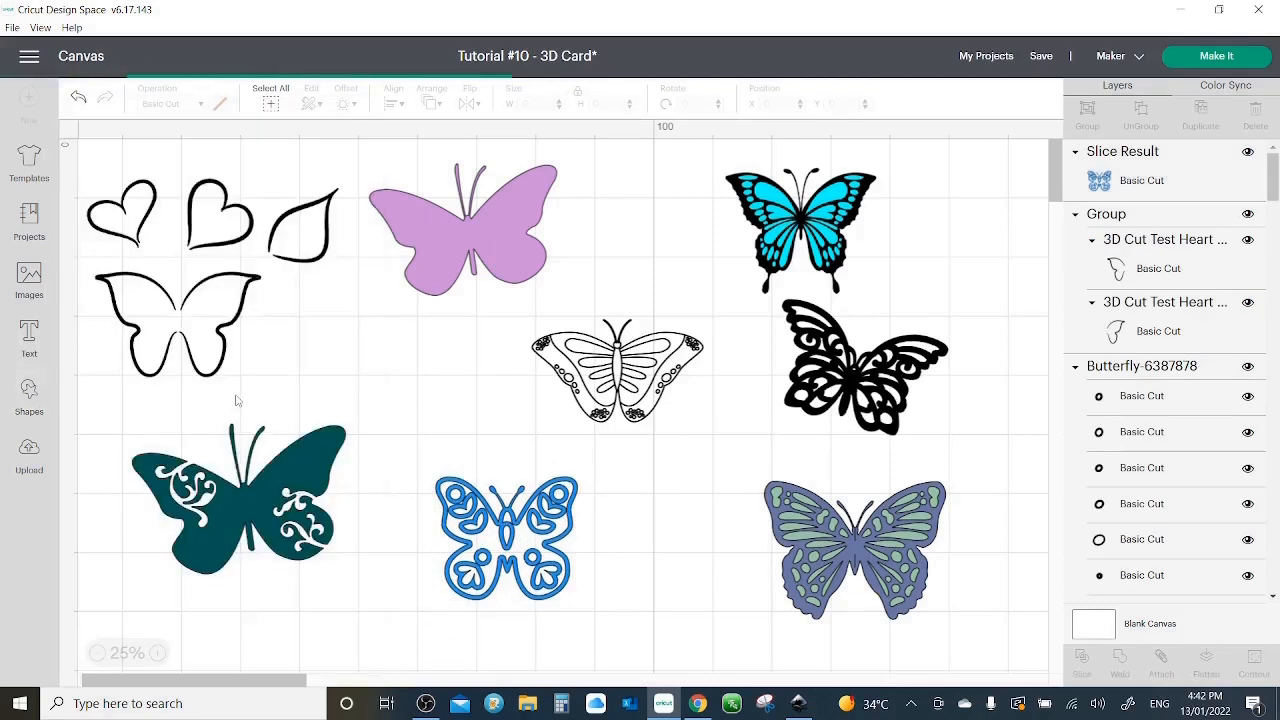
left_click_drag(108, 164, 518, 610)
left_click_drag(521, 609, 511, 561)
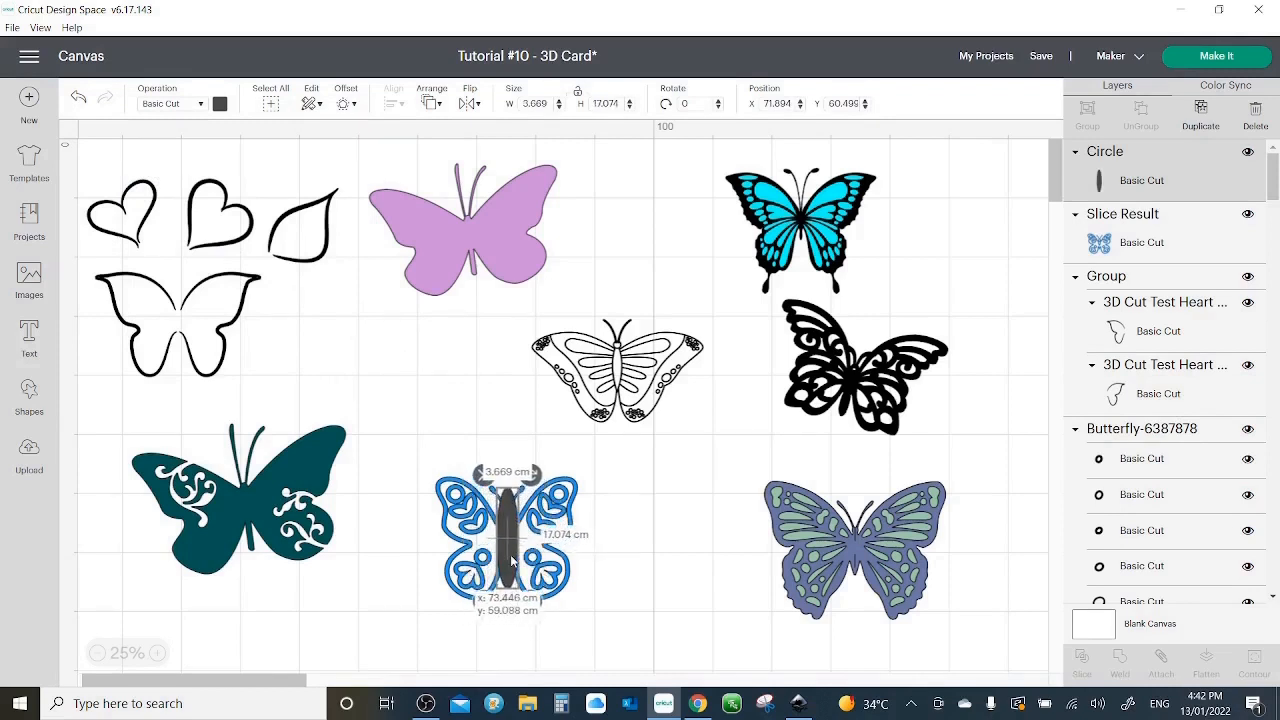
- Slice the blue butterfly with the ellipse, pull the wings away and delete the leftover body pieces
left_click_drag(651, 470, 445, 605)
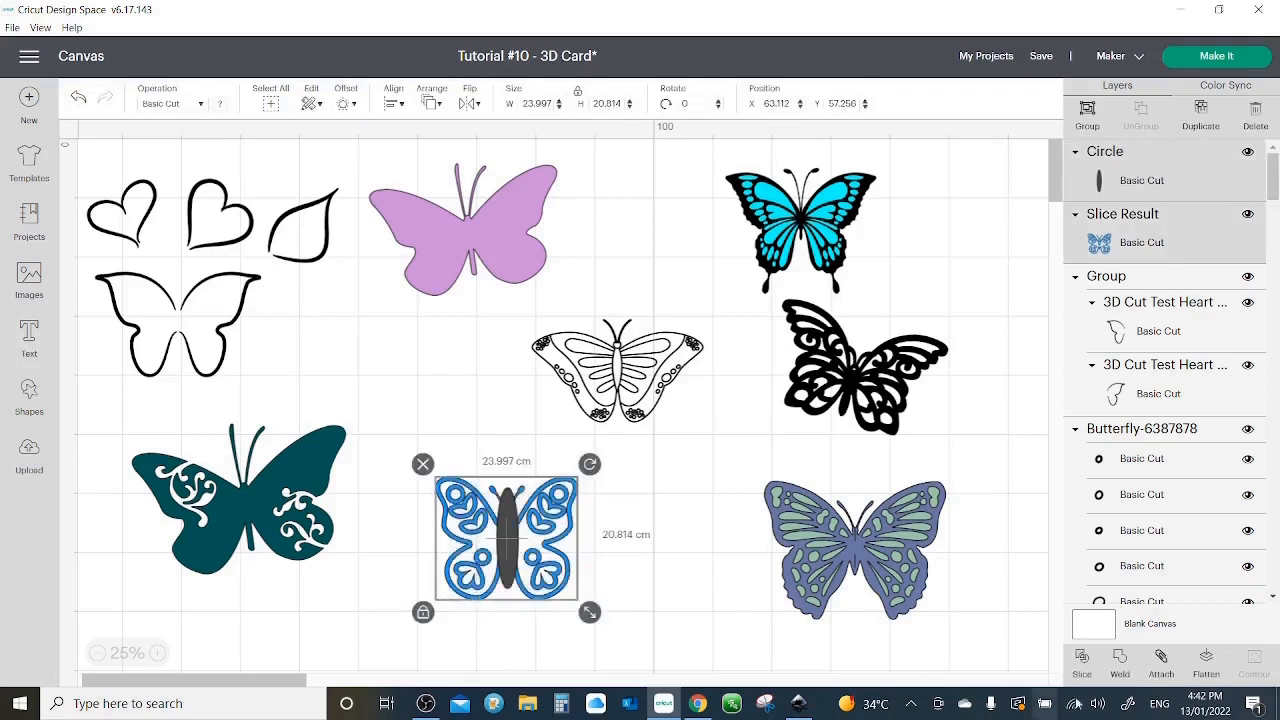
left_click(1083, 664)
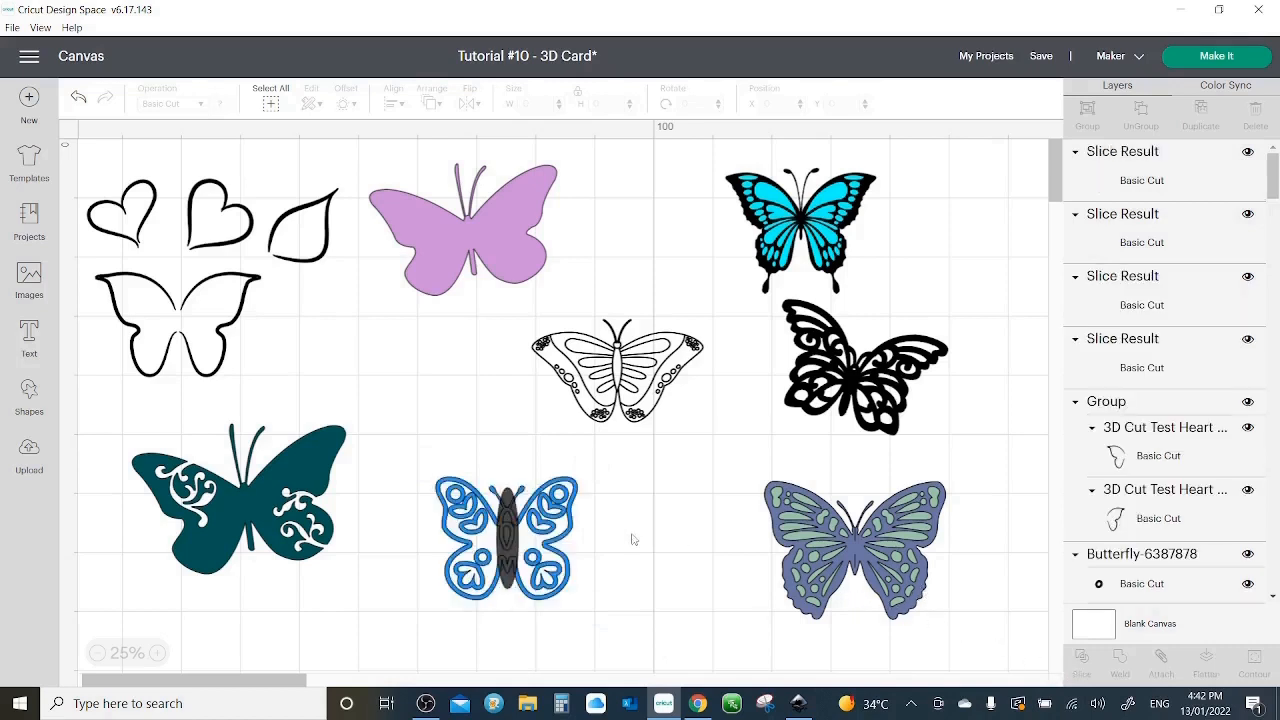
left_click_drag(560, 549, 693, 586)
left_click_drag(540, 466, 483, 602)
key("Delete")
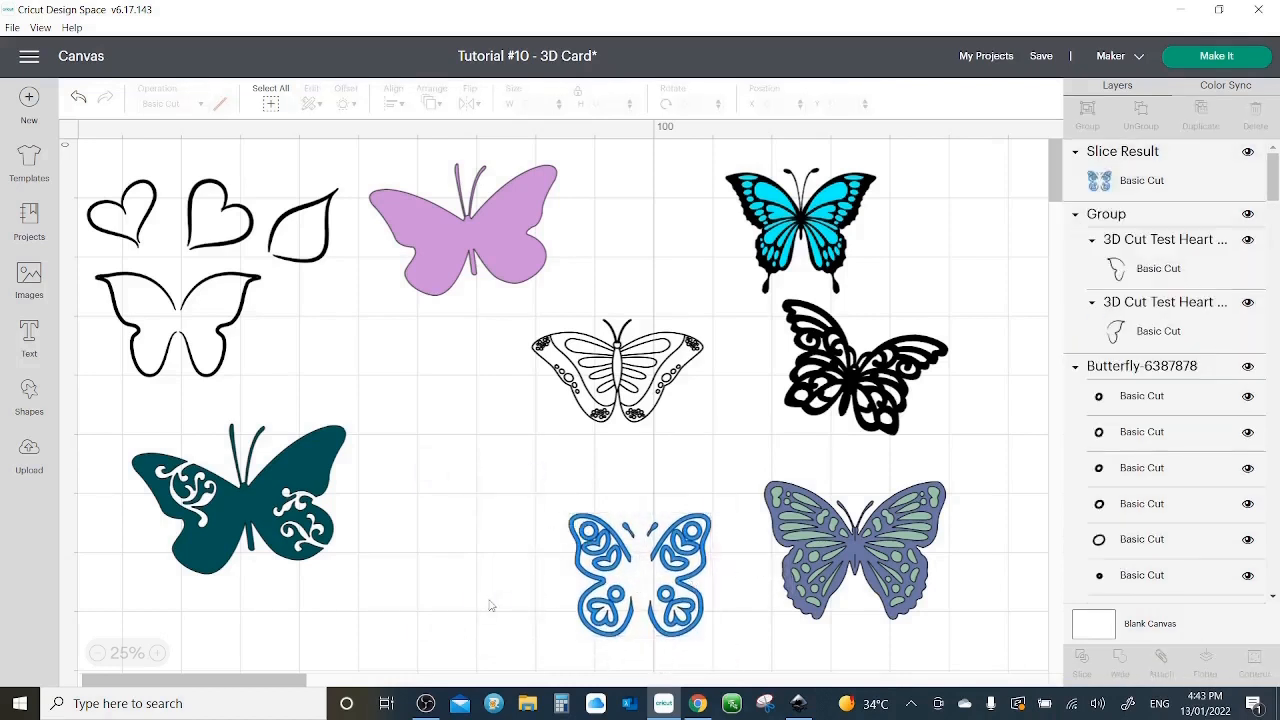
- Move the blue wings back beside the teal butterfly and hide their two antenna contours
left_click_drag(652, 562, 488, 513)
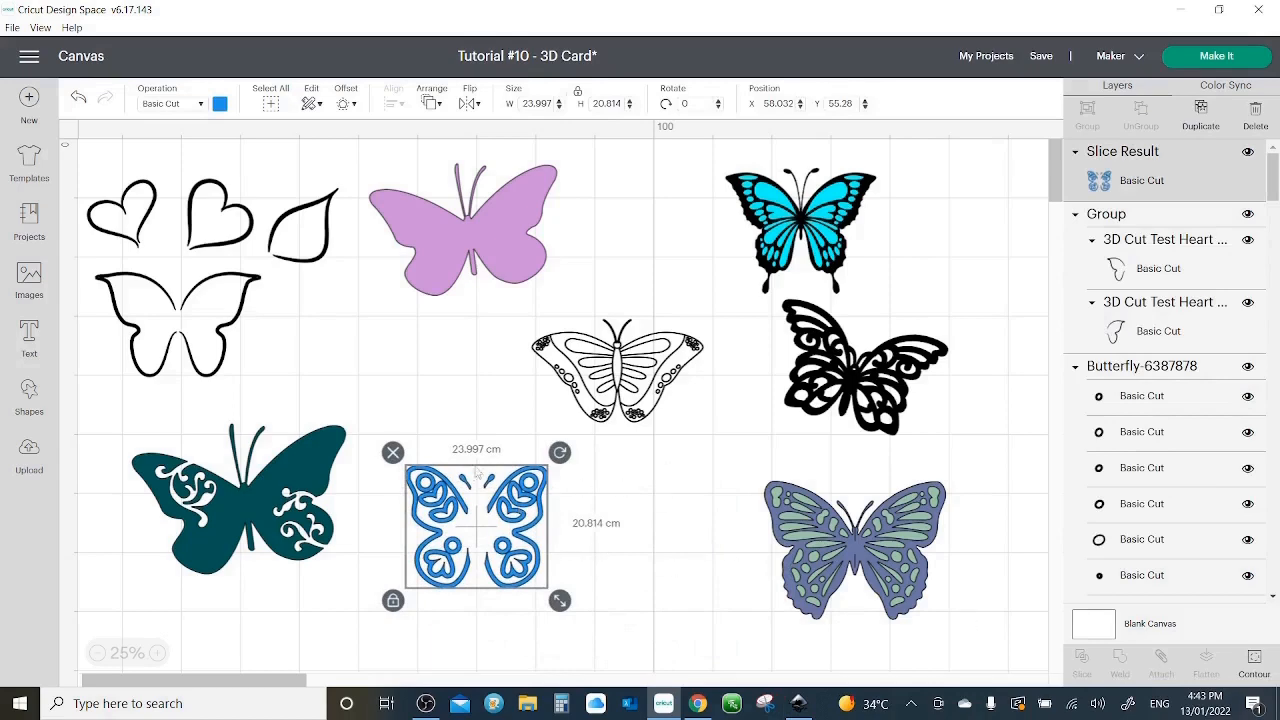
left_click(1255, 665)
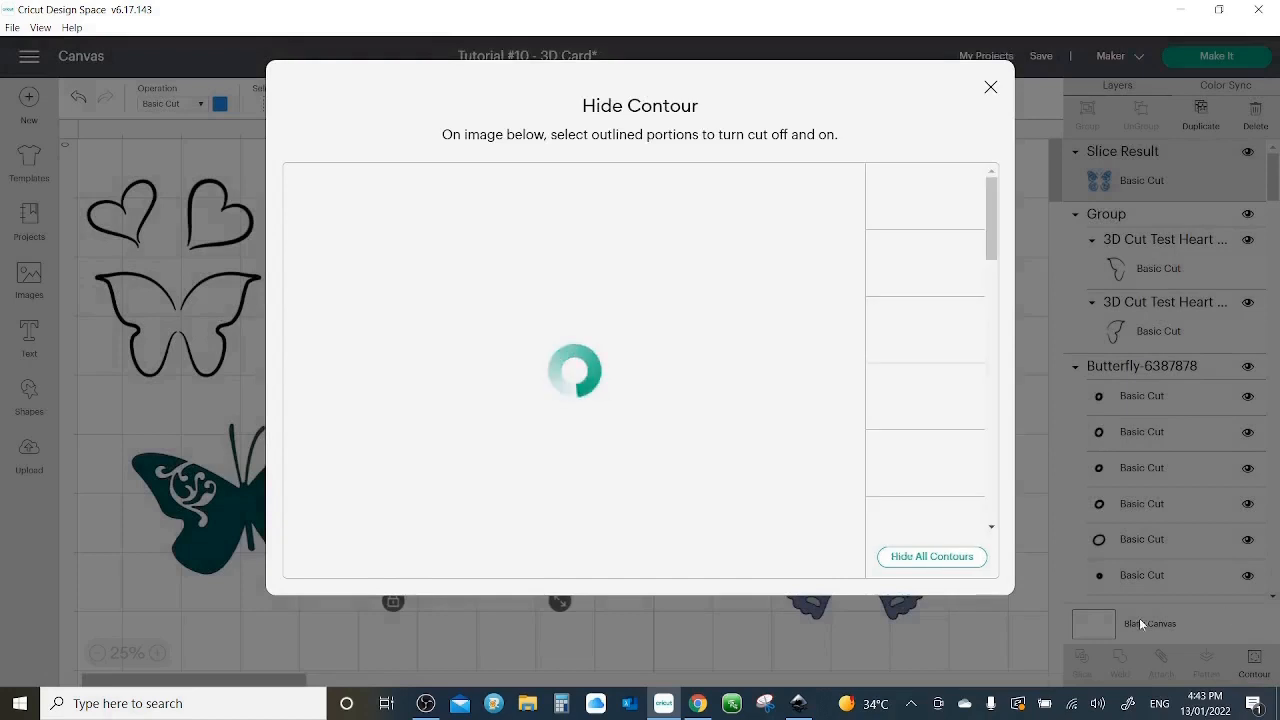
left_click(566, 230)
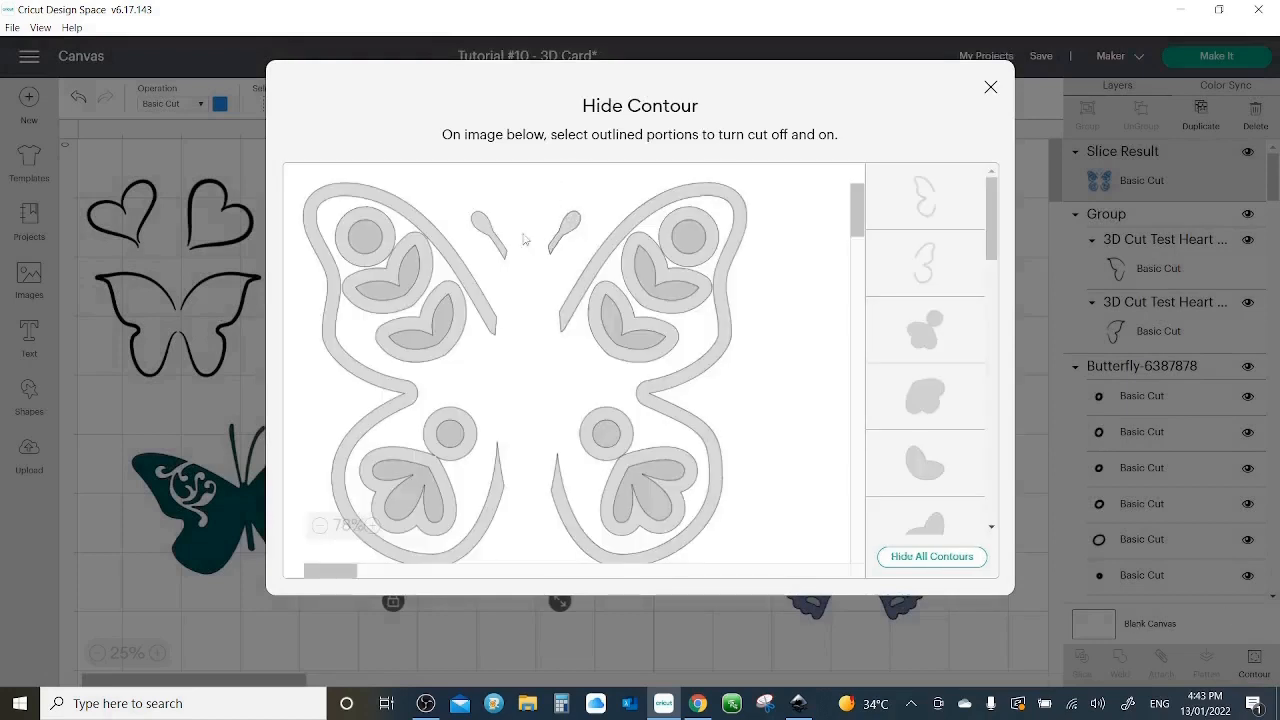
left_click(493, 236)
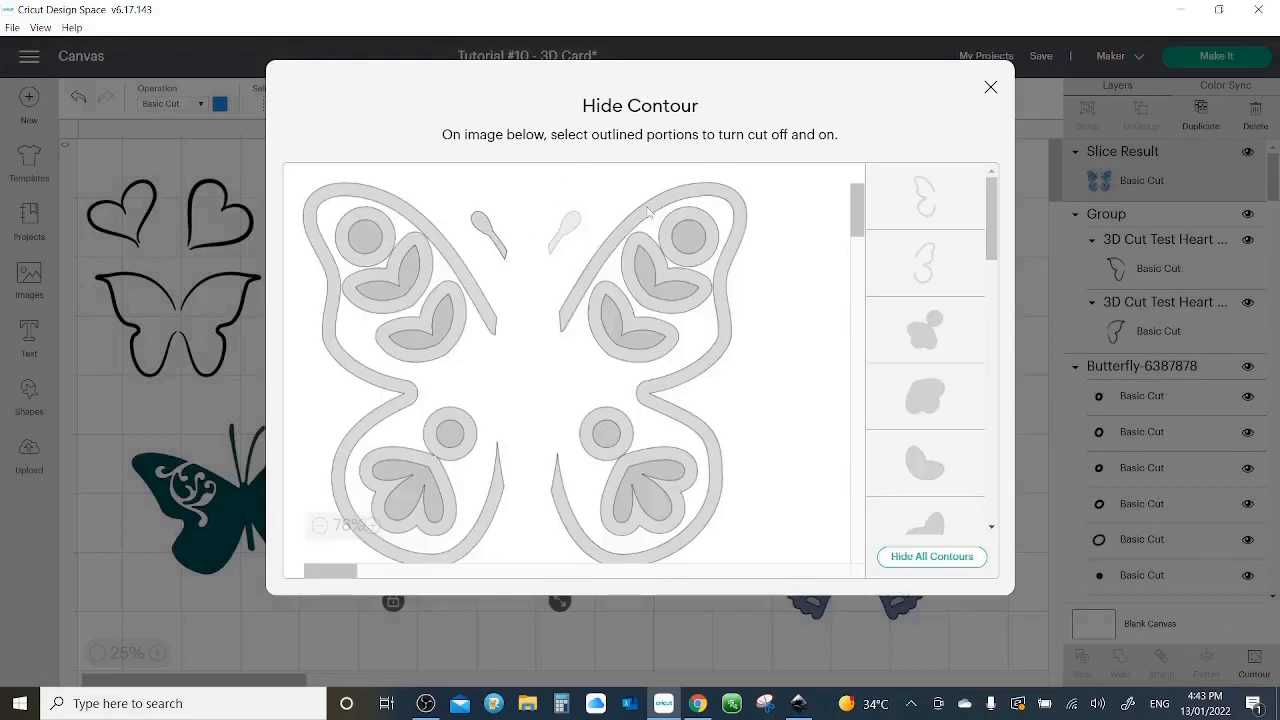
left_click(990, 88)
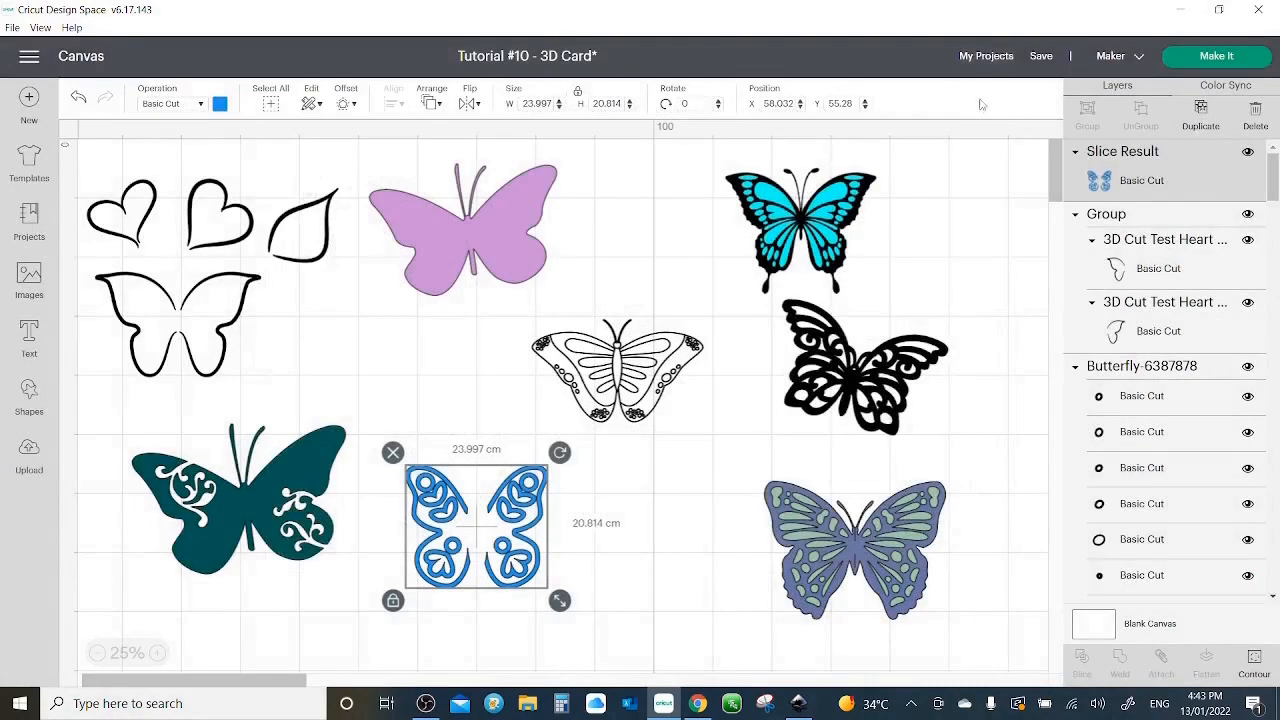
left_click(662, 446)
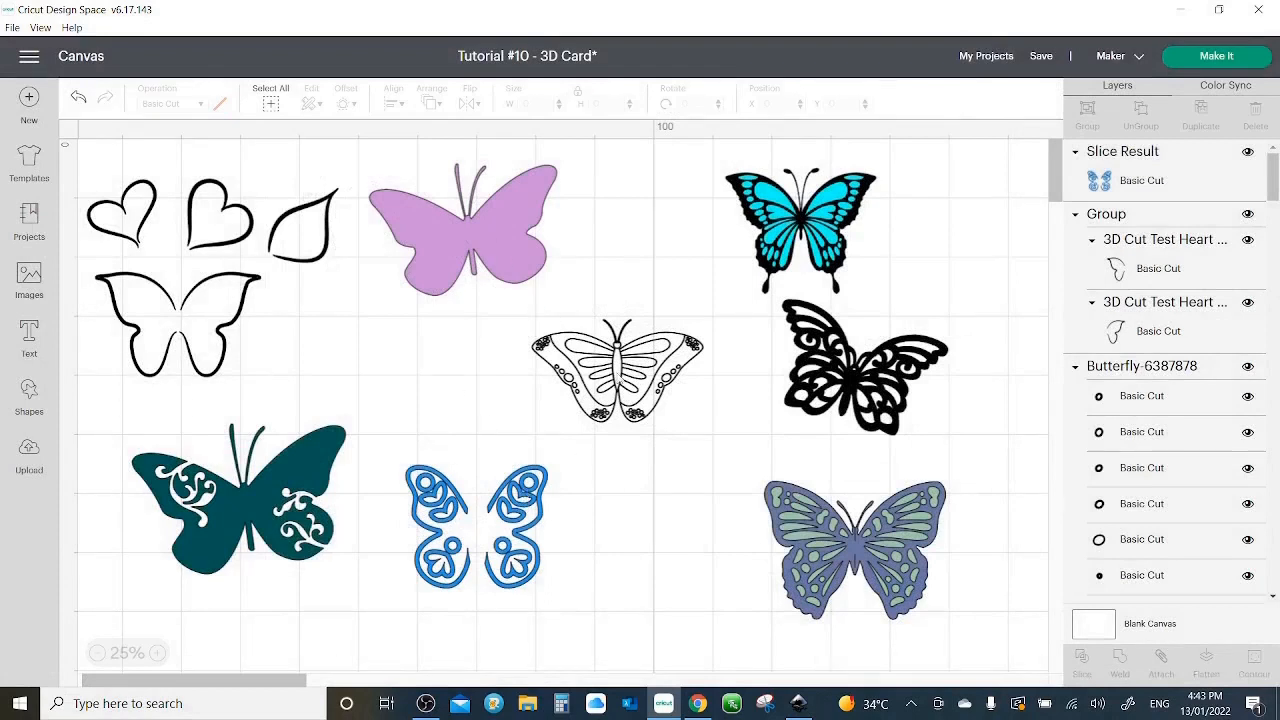
- Enlarge the black line-art butterfly to about 44.3 cm wide and rearrange it and the blue wings so they do not overlap
left_click(598, 380)
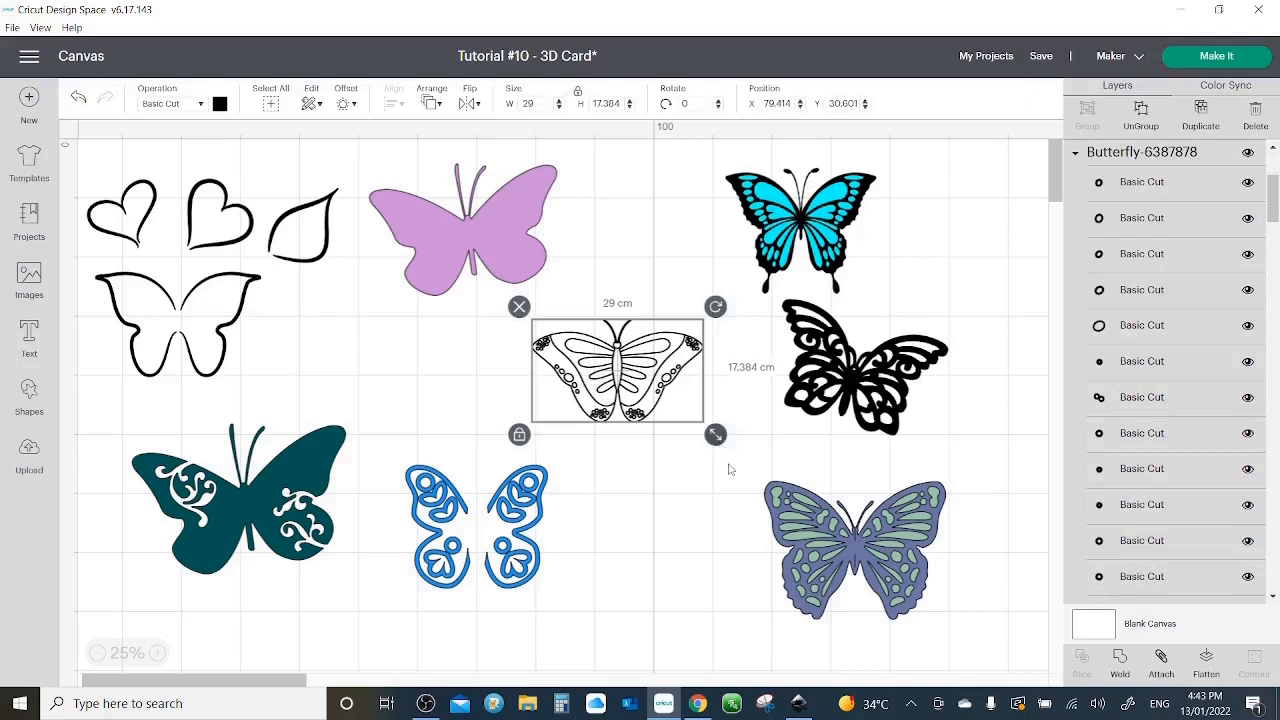
left_click_drag(716, 436, 805, 489)
left_click_drag(603, 512, 396, 627)
left_click_drag(601, 463, 479, 507)
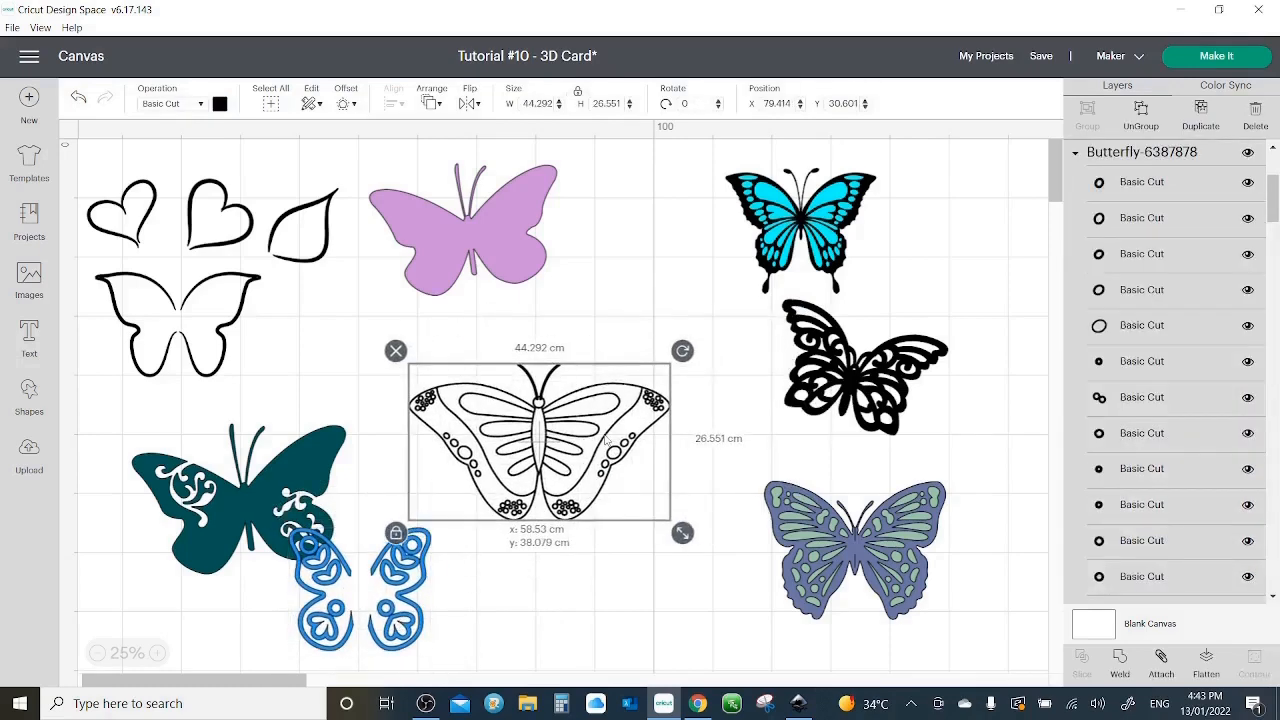
- Add a circle, shape it into a cyan ellipse about 3.7 by 29.2 cm and place it over the line-art butterfly's body
left_click(26, 402)
left_click(247, 392)
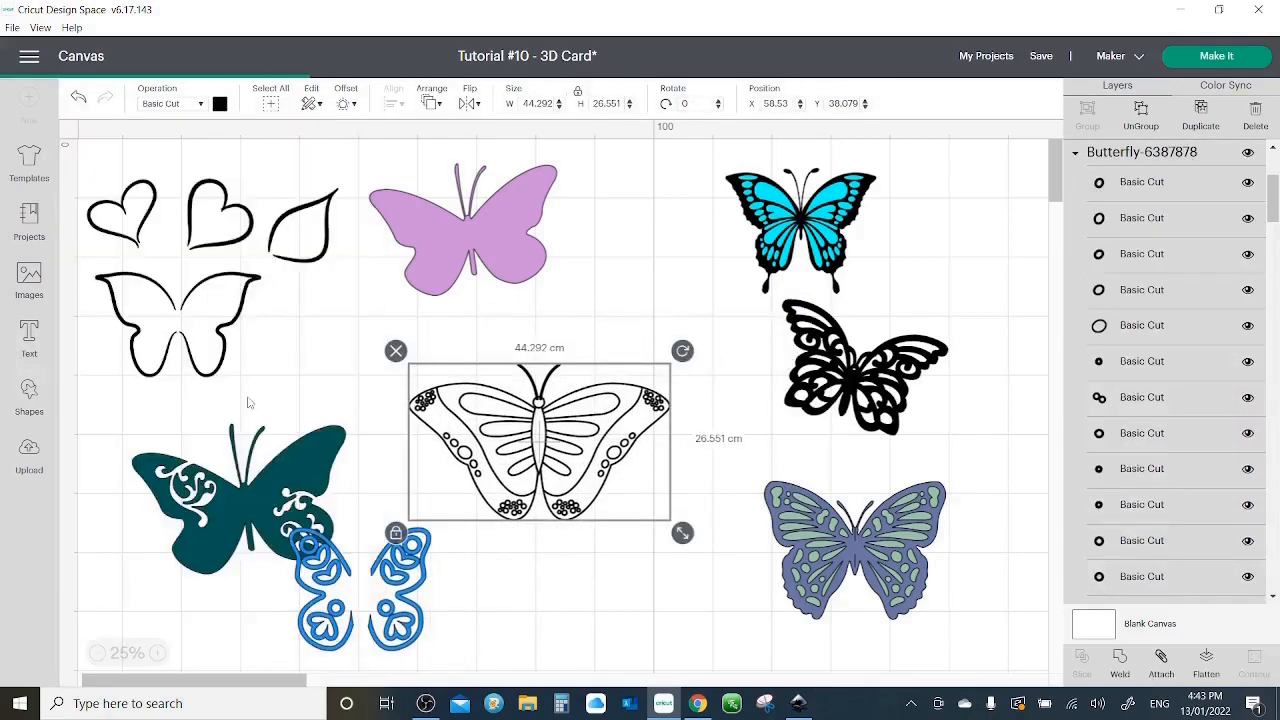
left_click_drag(107, 167, 557, 540)
left_click(220, 104)
left_click(342, 174)
left_click_drag(540, 494, 548, 487)
- Move the cyan ellipse aside and weld all layers of the line-art butterfly into one shape
left_click_drag(724, 348, 470, 521)
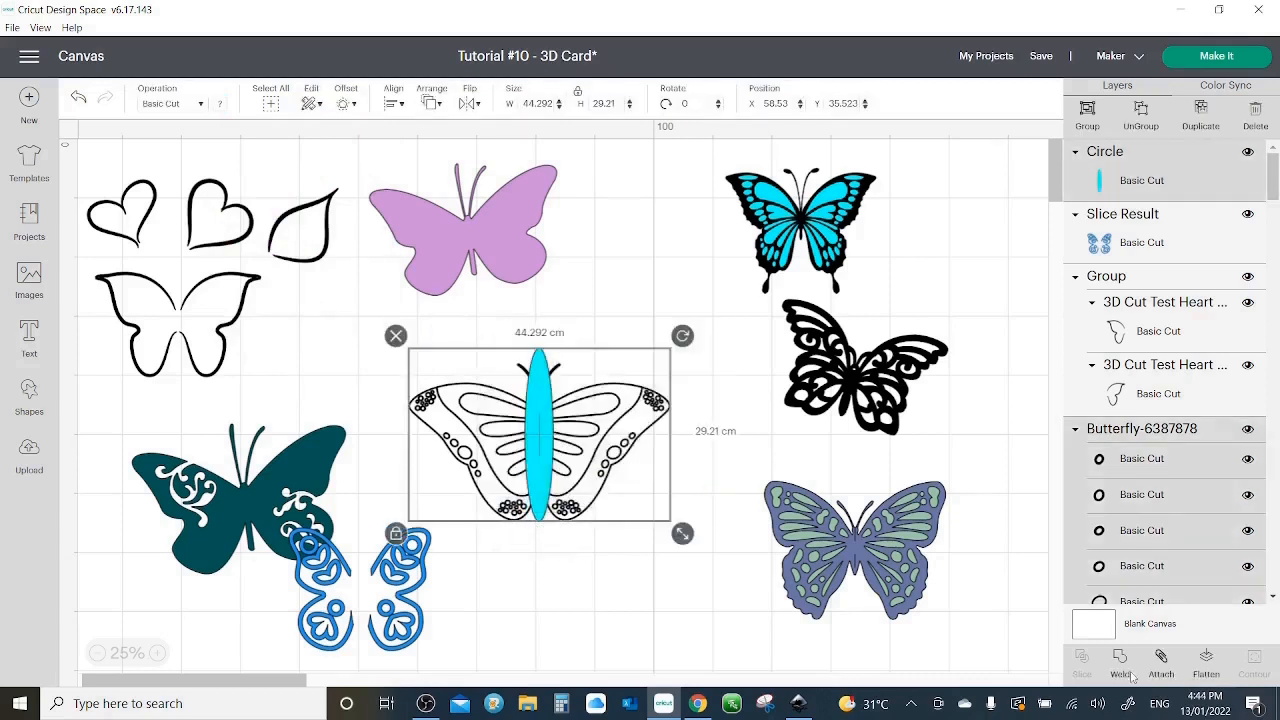
left_click(679, 597)
left_click_drag(540, 428, 691, 626)
left_click_drag(698, 366, 476, 518)
scroll(1150, 325, "up", 5)
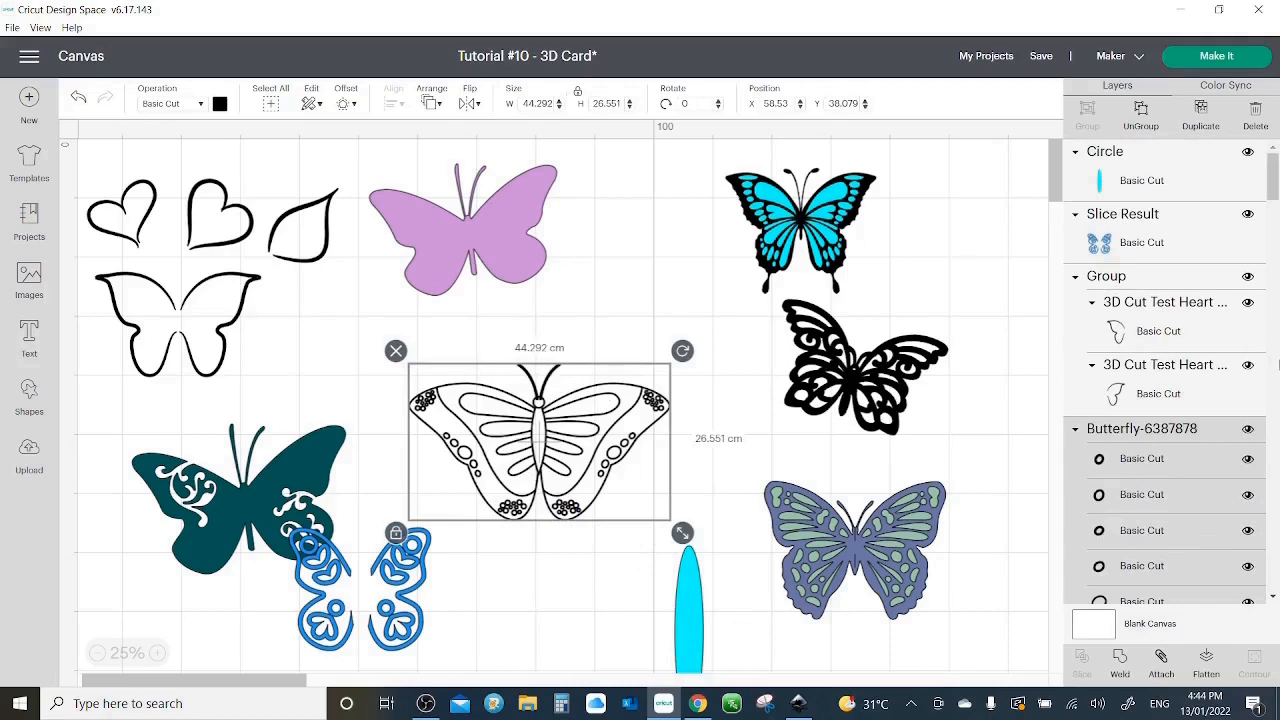
scroll(1127, 464, "down", 5)
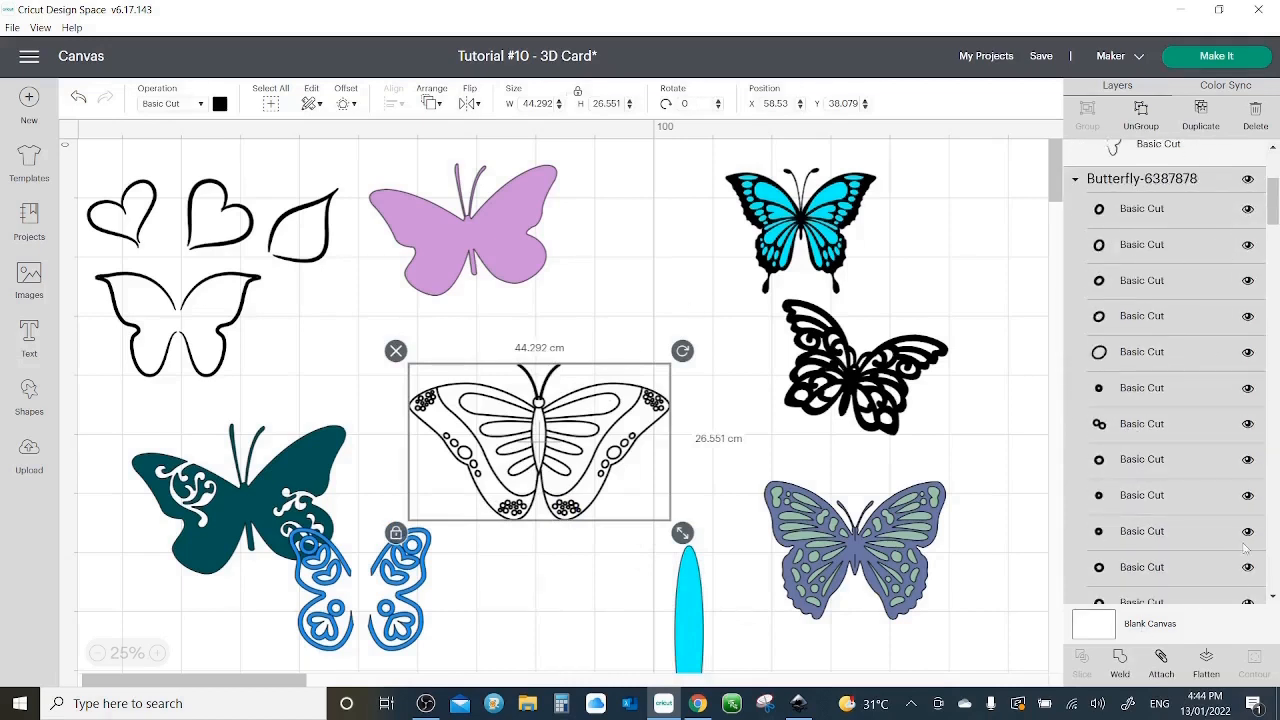
left_click(1120, 672)
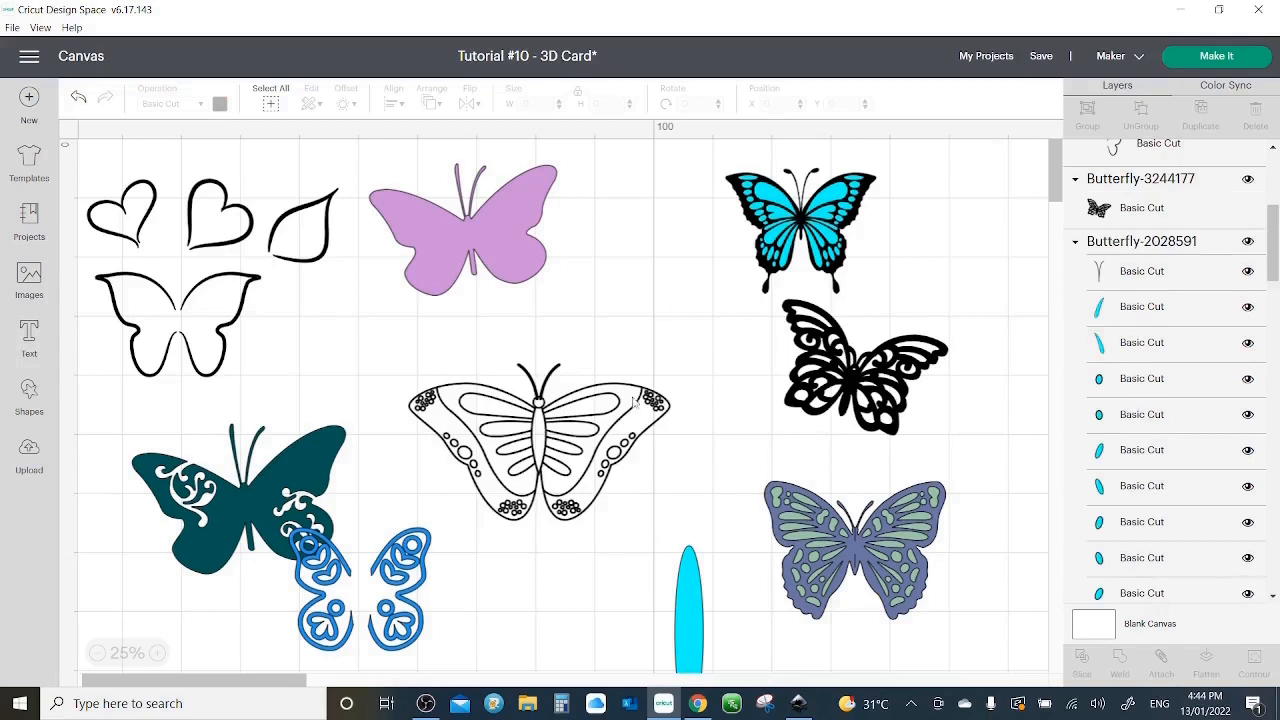
- Place the cyan ellipse back over the welded butterfly's body, slice the two and pull the wings away
scroll(1160, 371, "up", 5)
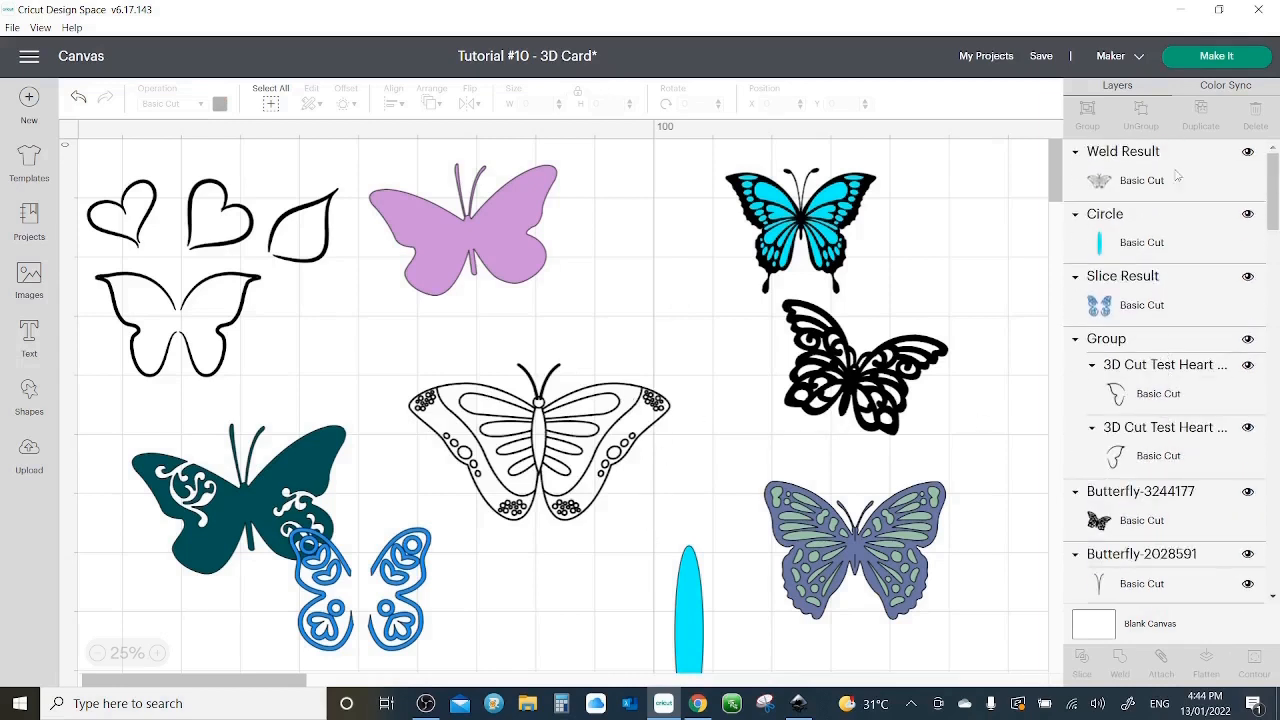
left_click_drag(698, 648, 548, 453)
mouse_move(634, 314)
left_mouse_down()
mouse_move(514, 428)
mouse_move(508, 456)
left_mouse_up()
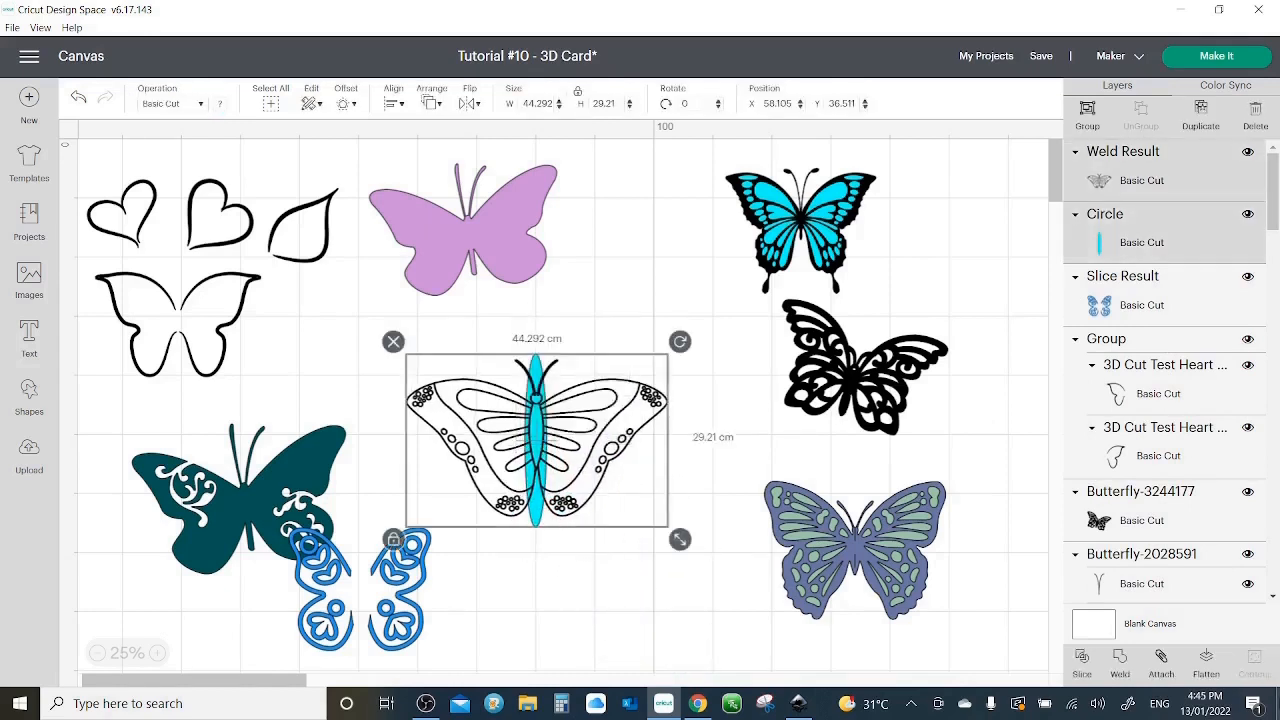
left_click(1083, 663)
left_click_drag(614, 463, 672, 638)
- Delete the sliced body pieces and move the line-art wings back up to the middle of the canvas
left_click(563, 380)
left_click(631, 444)
left_click_drag(592, 370, 494, 505)
left_click(810, 436)
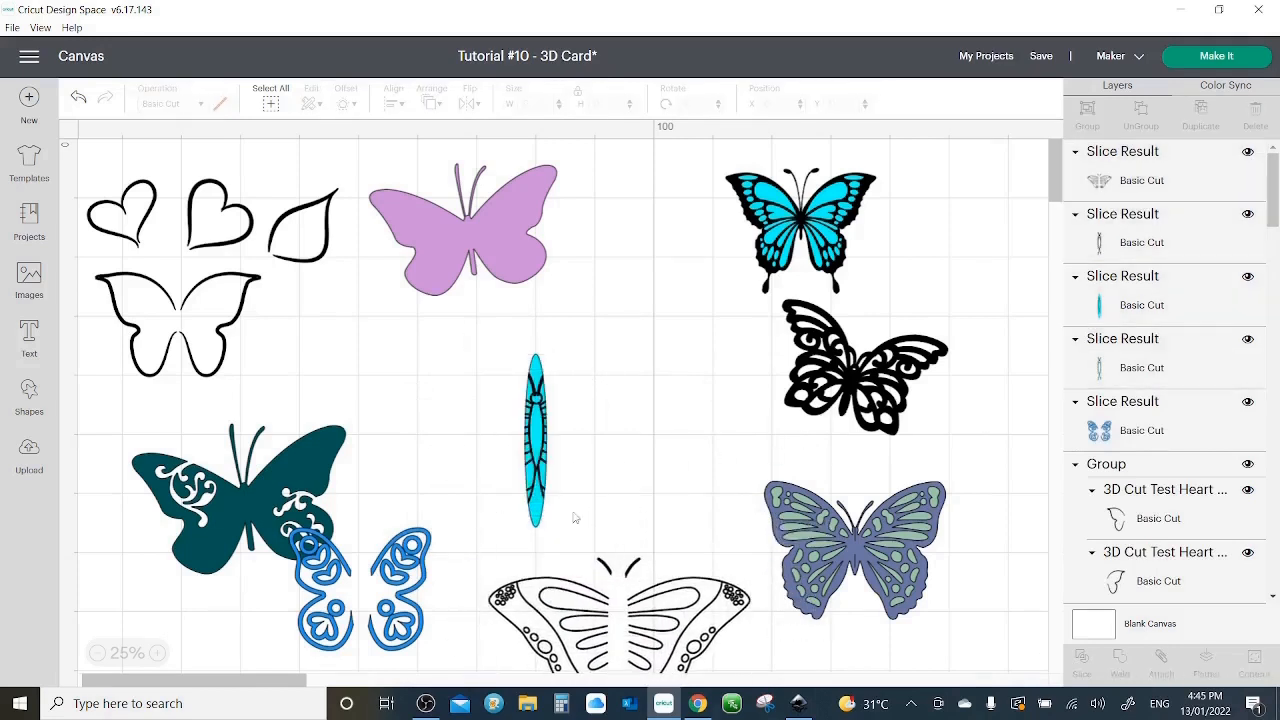
left_click(529, 470)
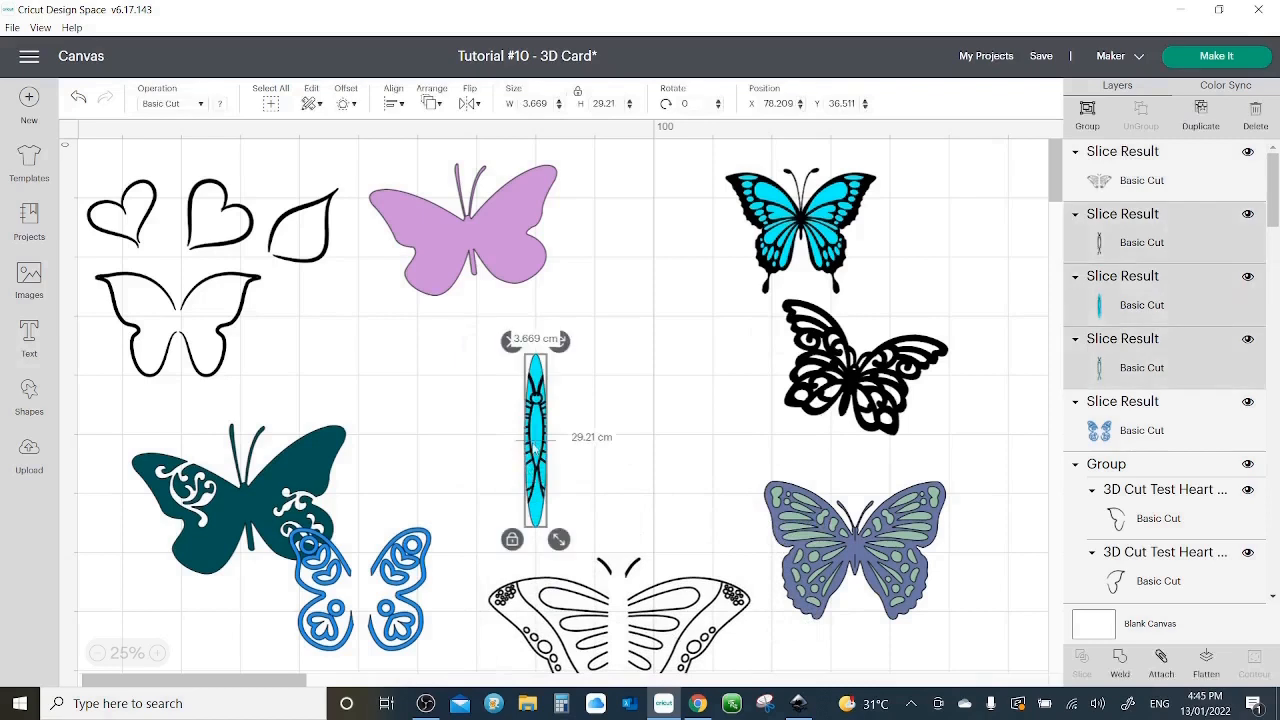
key("Delete")
left_click_drag(684, 613, 640, 409)
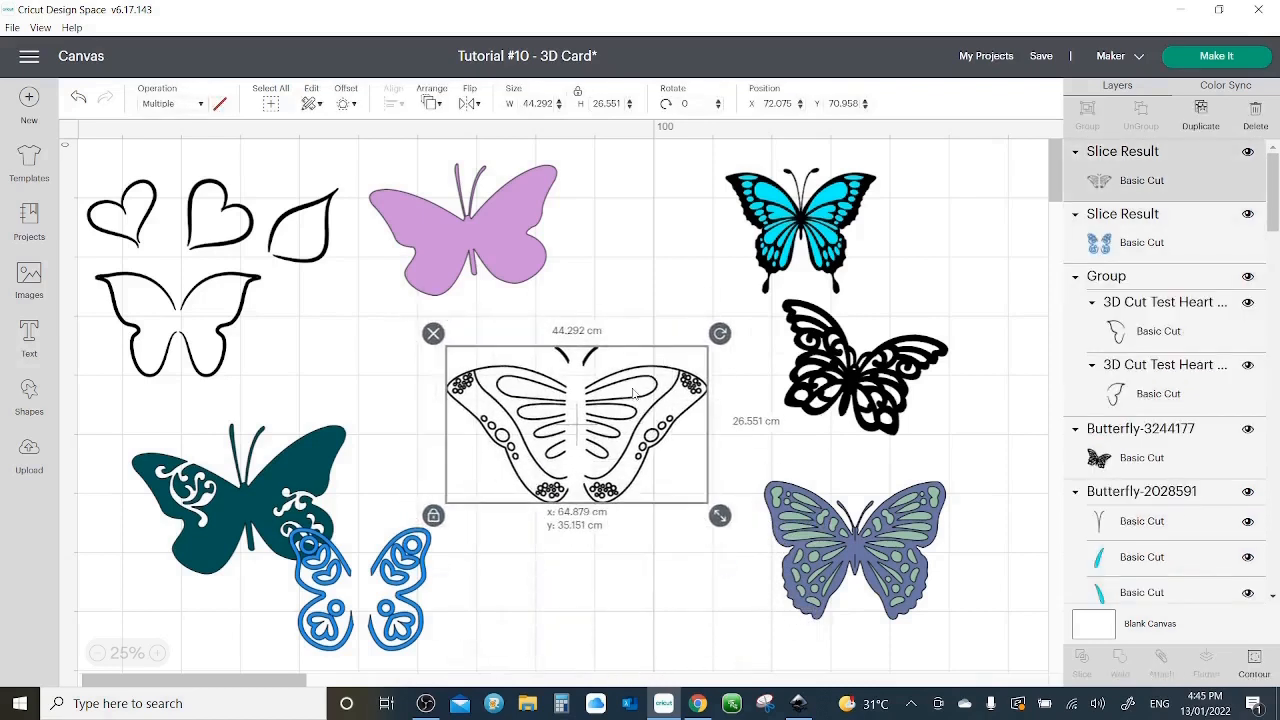
- Hide all contours of the line-art wings except the two main wing outlines
left_click(1254, 662)
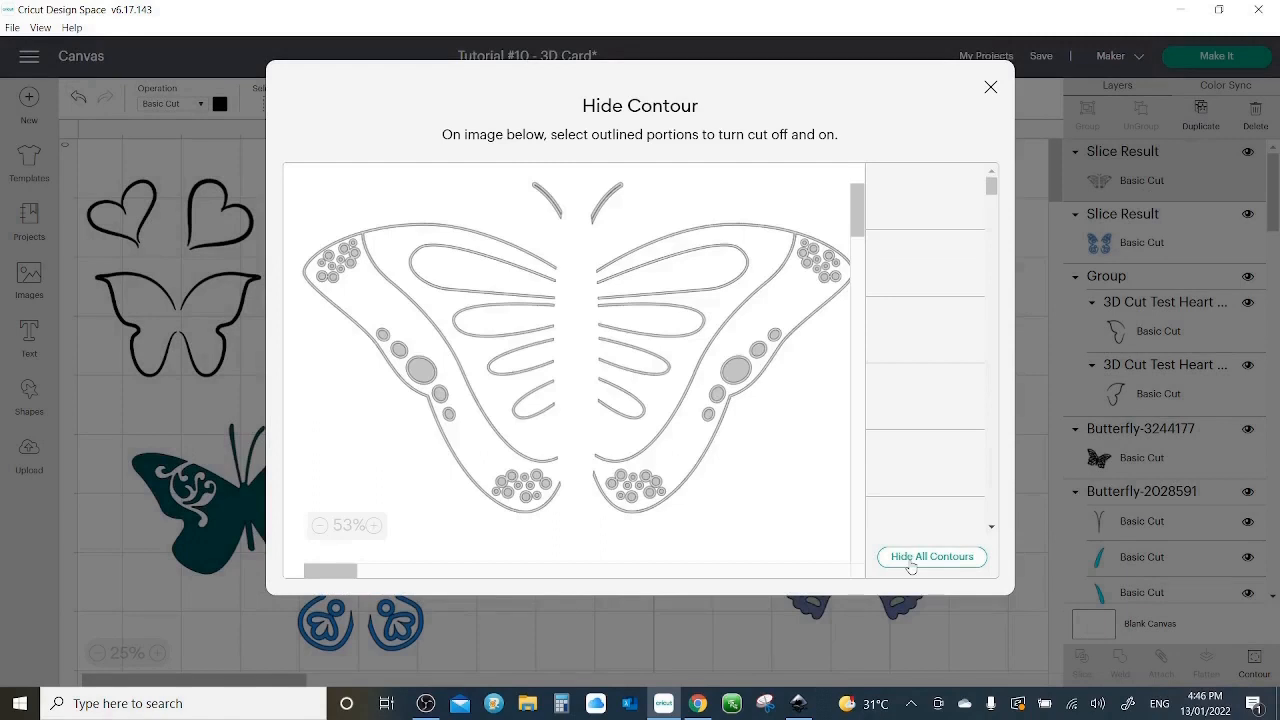
left_click(912, 557)
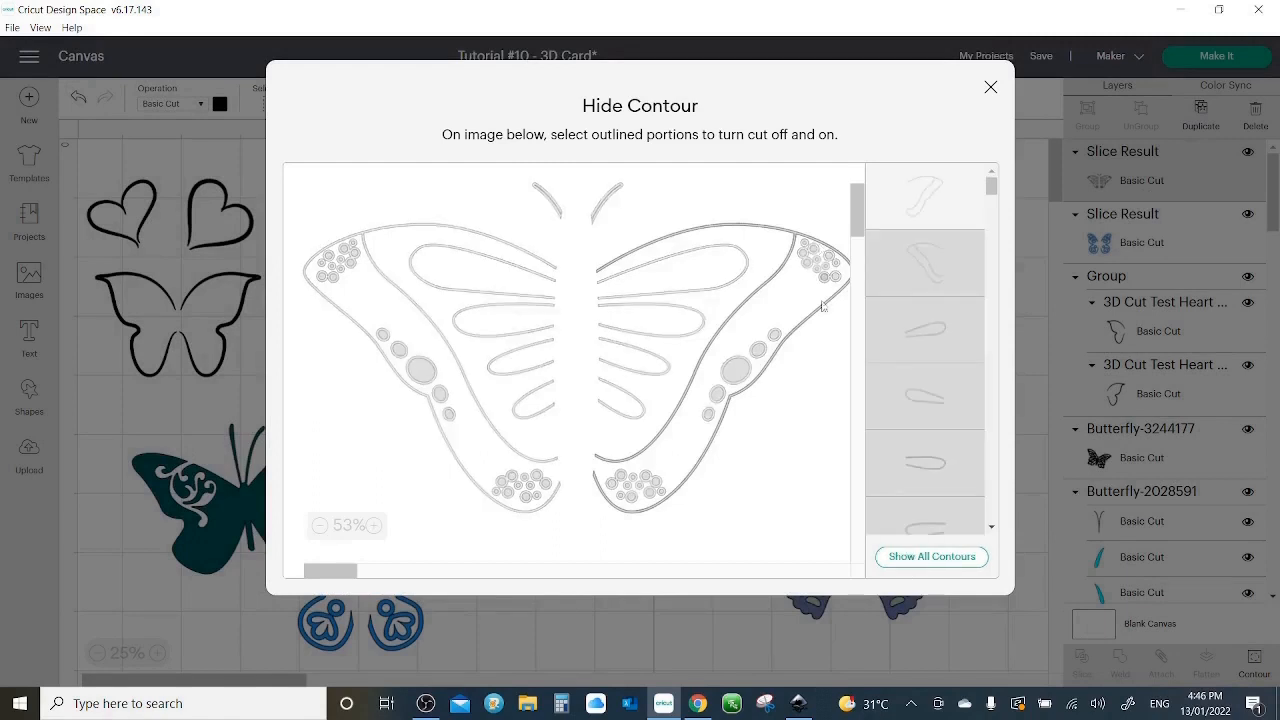
left_click(402, 229)
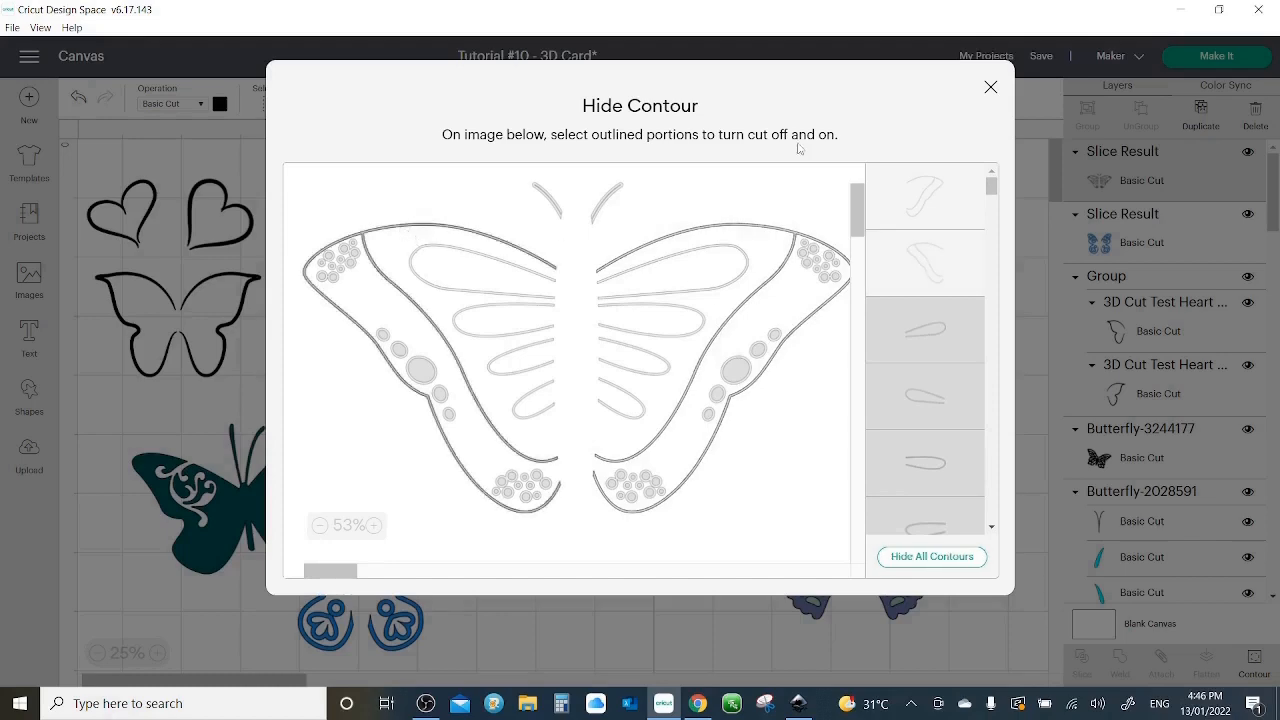
left_click(990, 90)
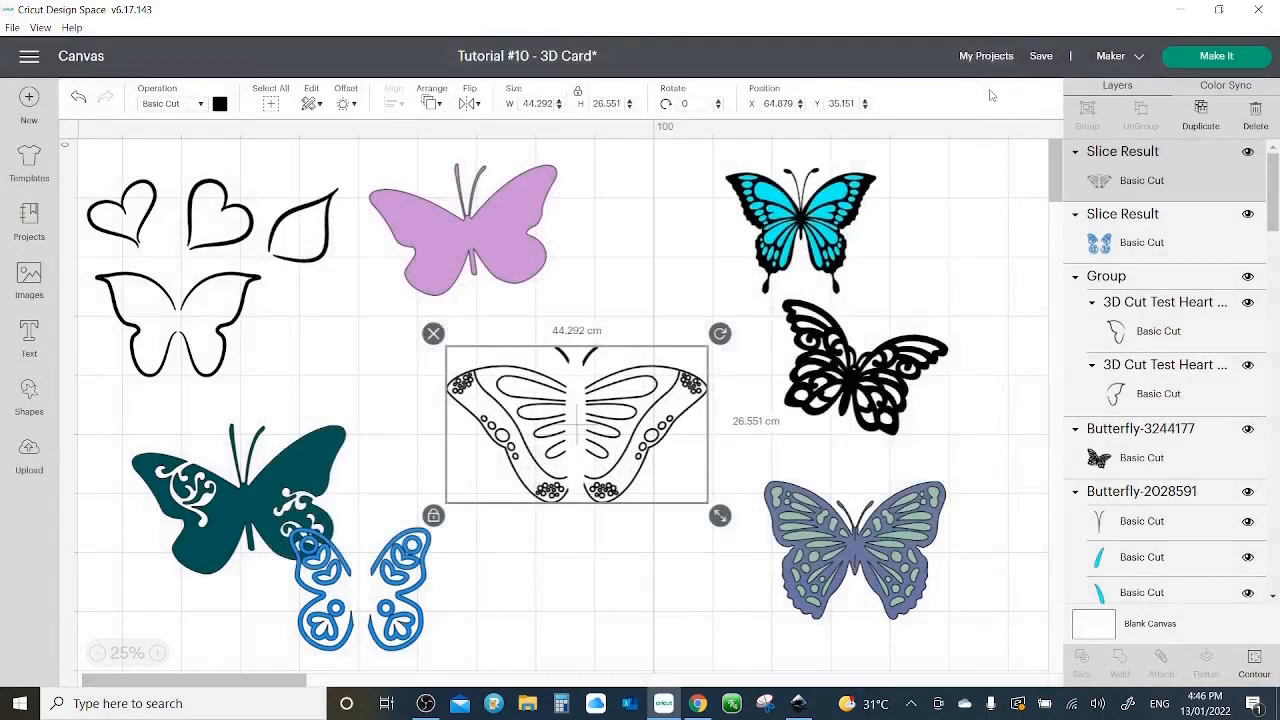
- Move the cyan and black butterfly into the open space beside the wing outlines and look through its layers
left_click(840, 226)
left_click_drag(838, 231, 649, 397)
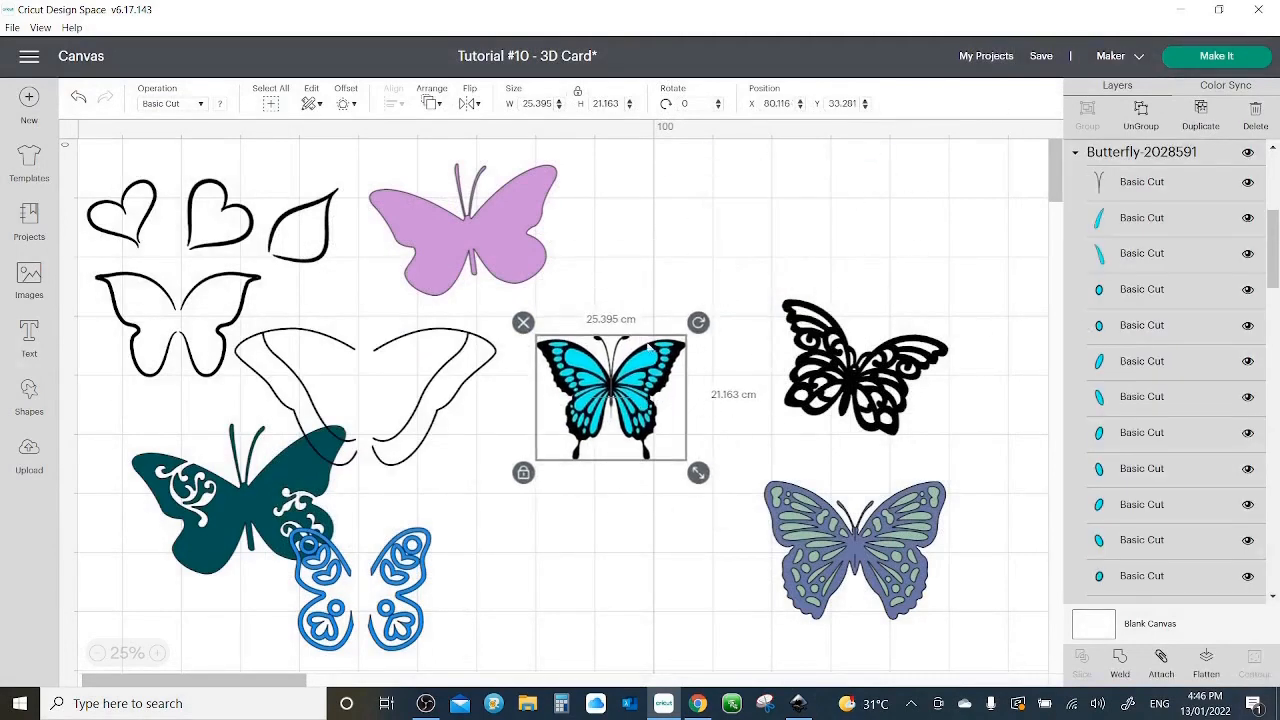
scroll(1168, 357, "down", 10)
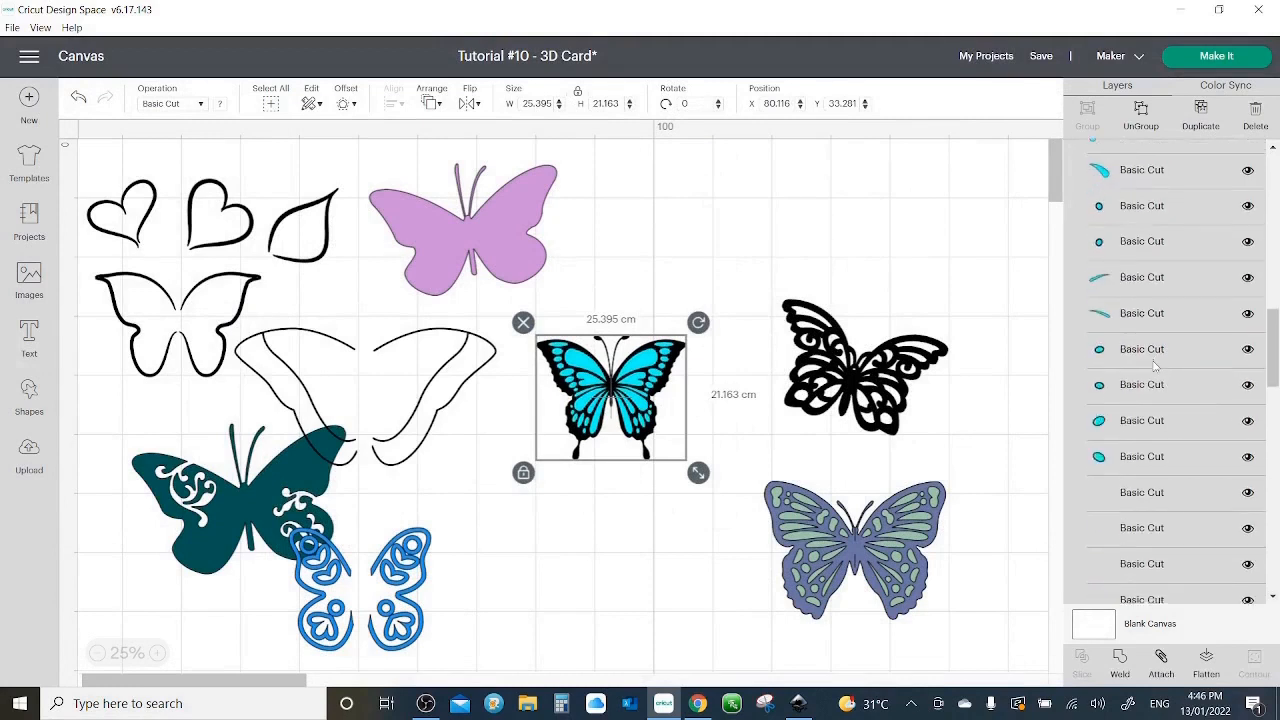
scroll(1150, 370, "up", 2)
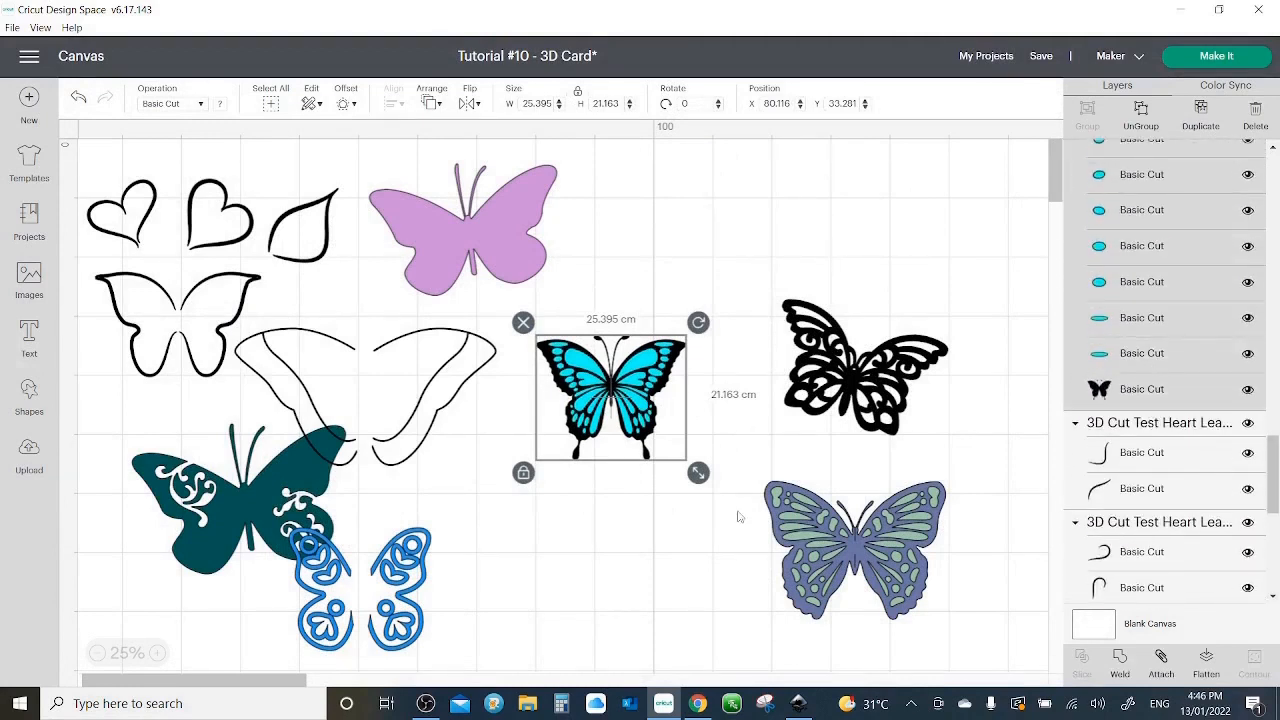
left_click(724, 526)
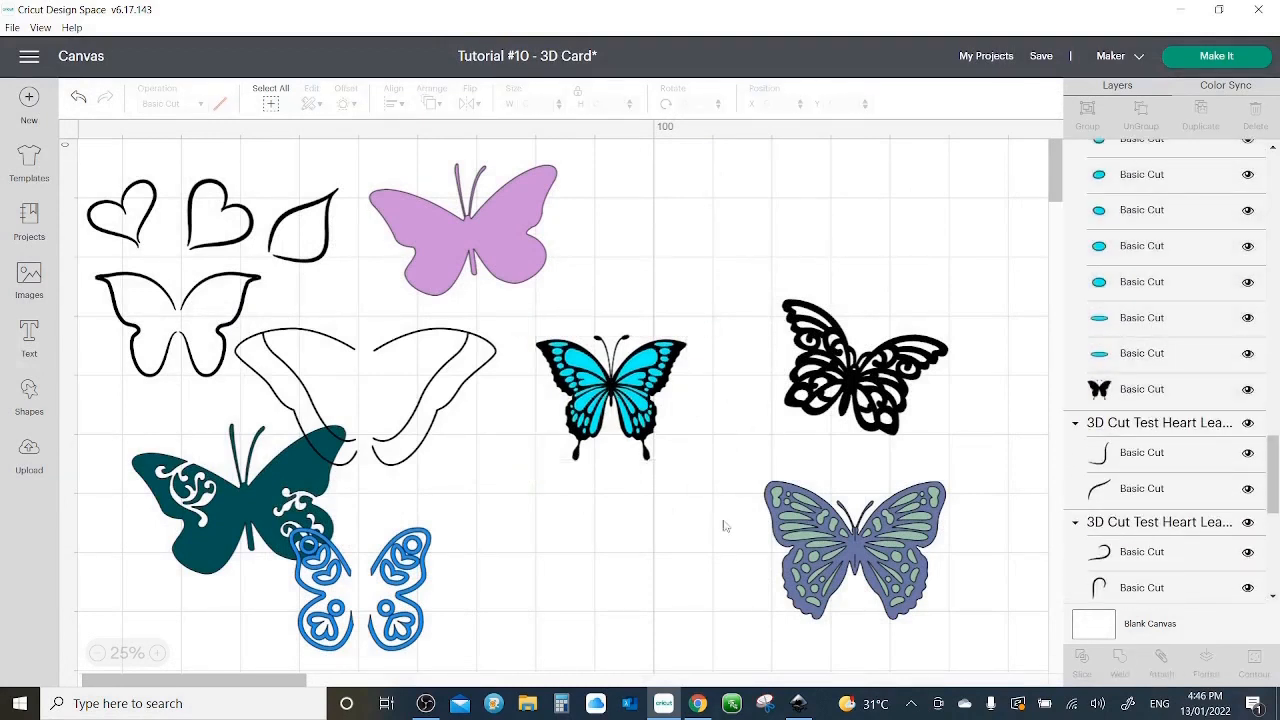
left_click(1120, 396)
left_click_drag(684, 425, 701, 397)
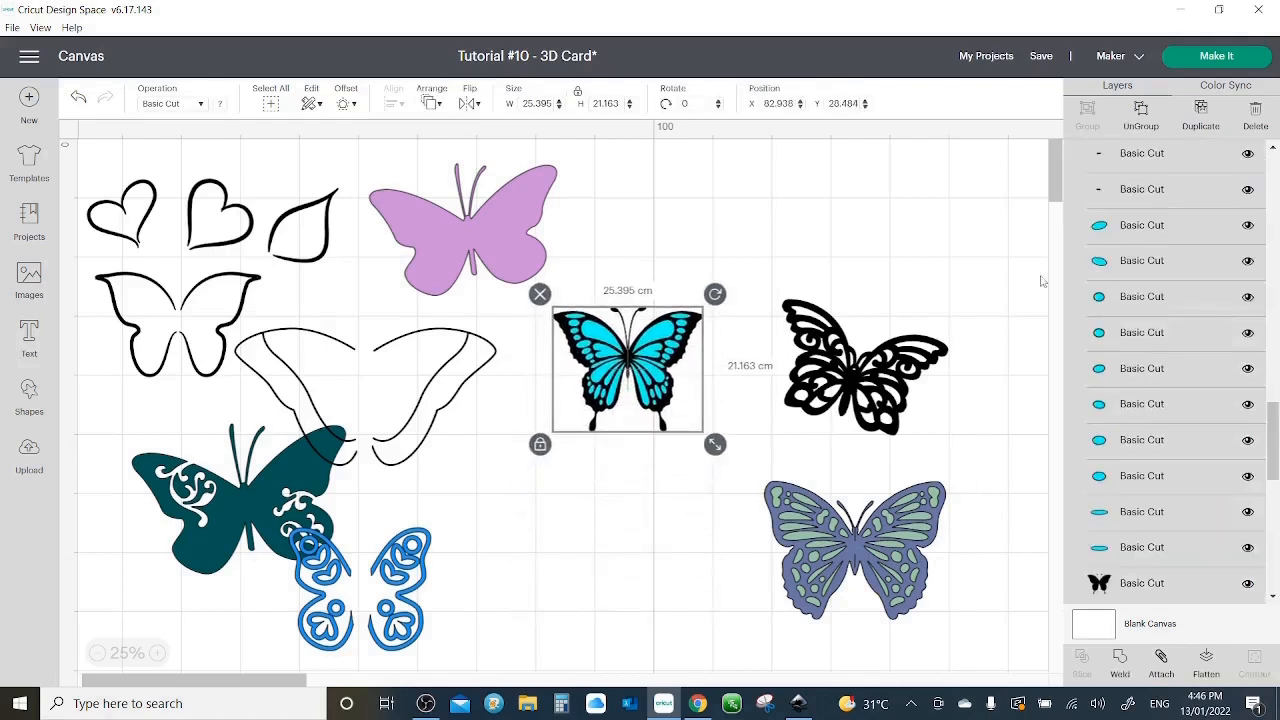
- Ungroup the cyan and black butterfly and move its black base layer out below the cyan pieces
left_click(1140, 118)
scroll(1278, 552, "down", 2)
scroll(1278, 552, "down", 3)
scroll(1143, 538, "down", 1)
left_click(1110, 386)
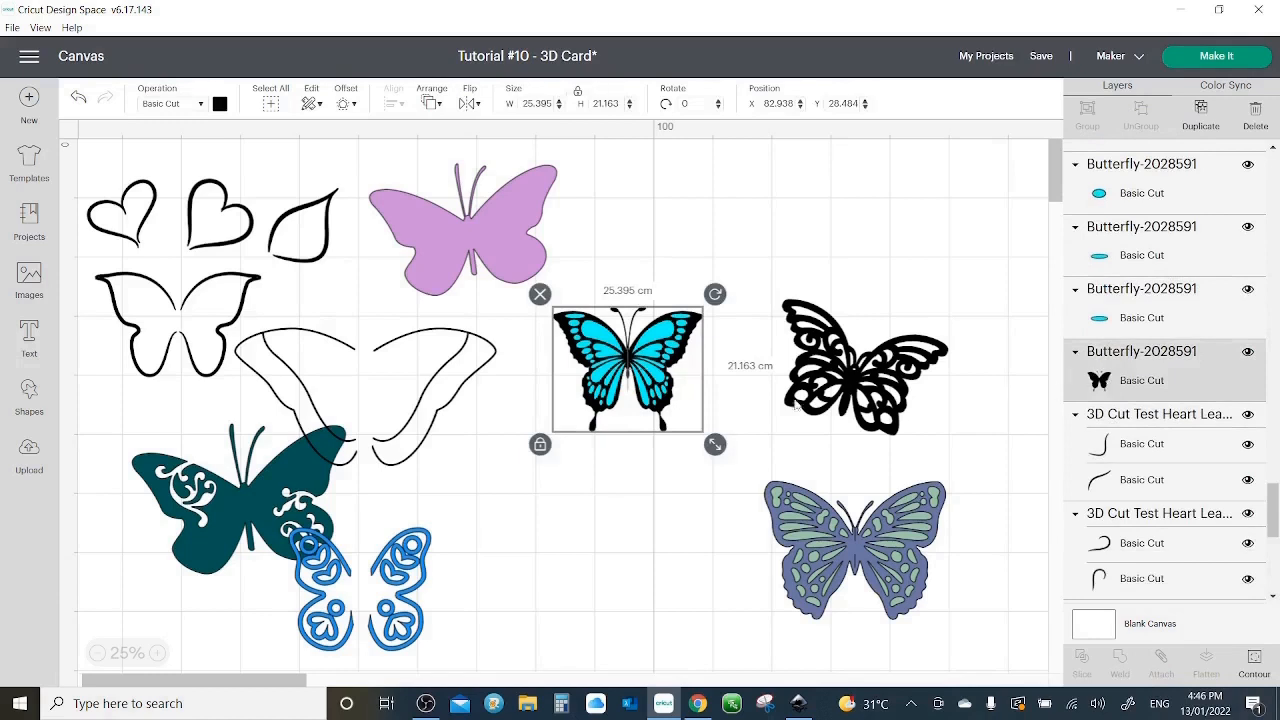
left_click_drag(696, 407, 660, 609)
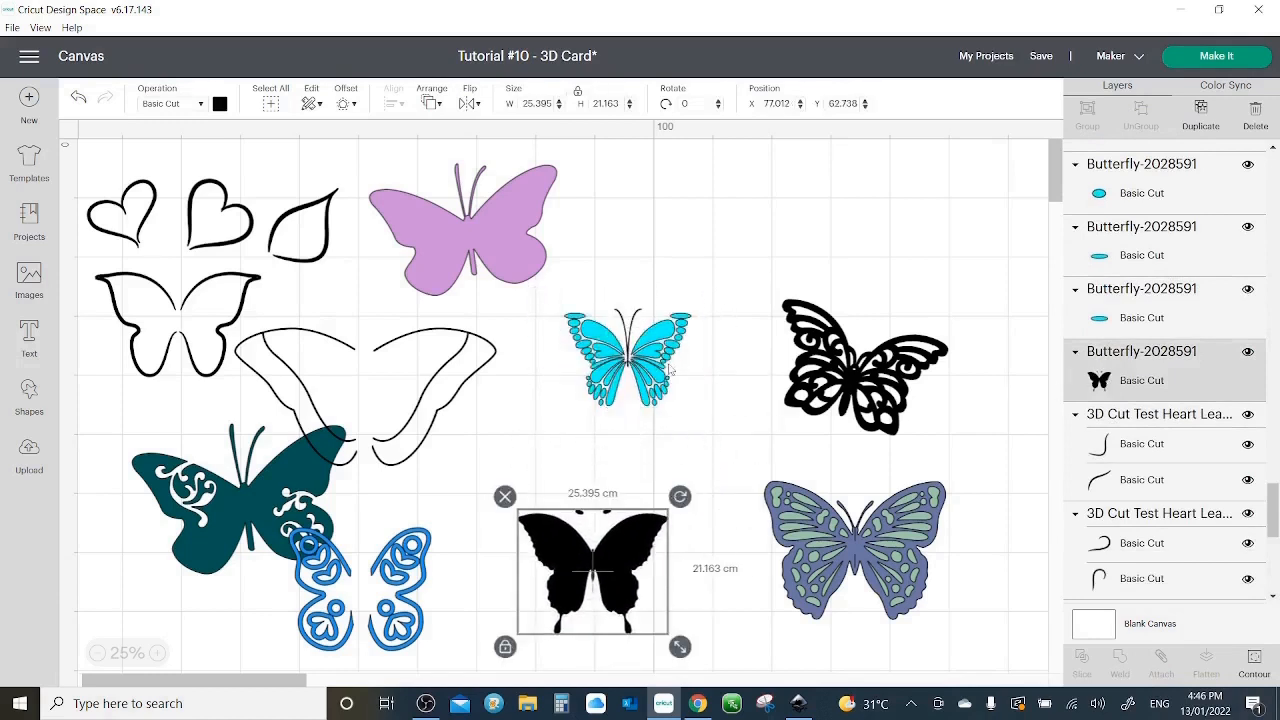
- Delete the cyan wing pieces and move the black butterfly base up into their place
left_click_drag(712, 295, 580, 428)
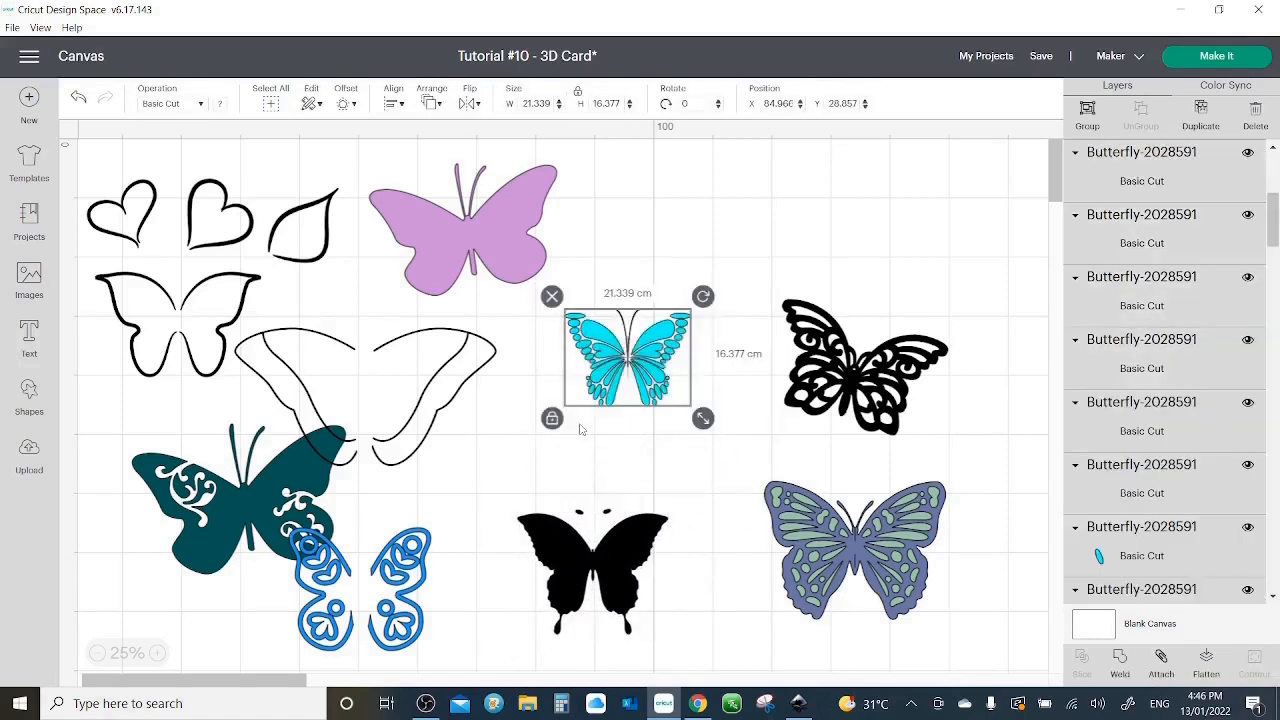
key("Delete")
left_click_drag(650, 544, 685, 376)
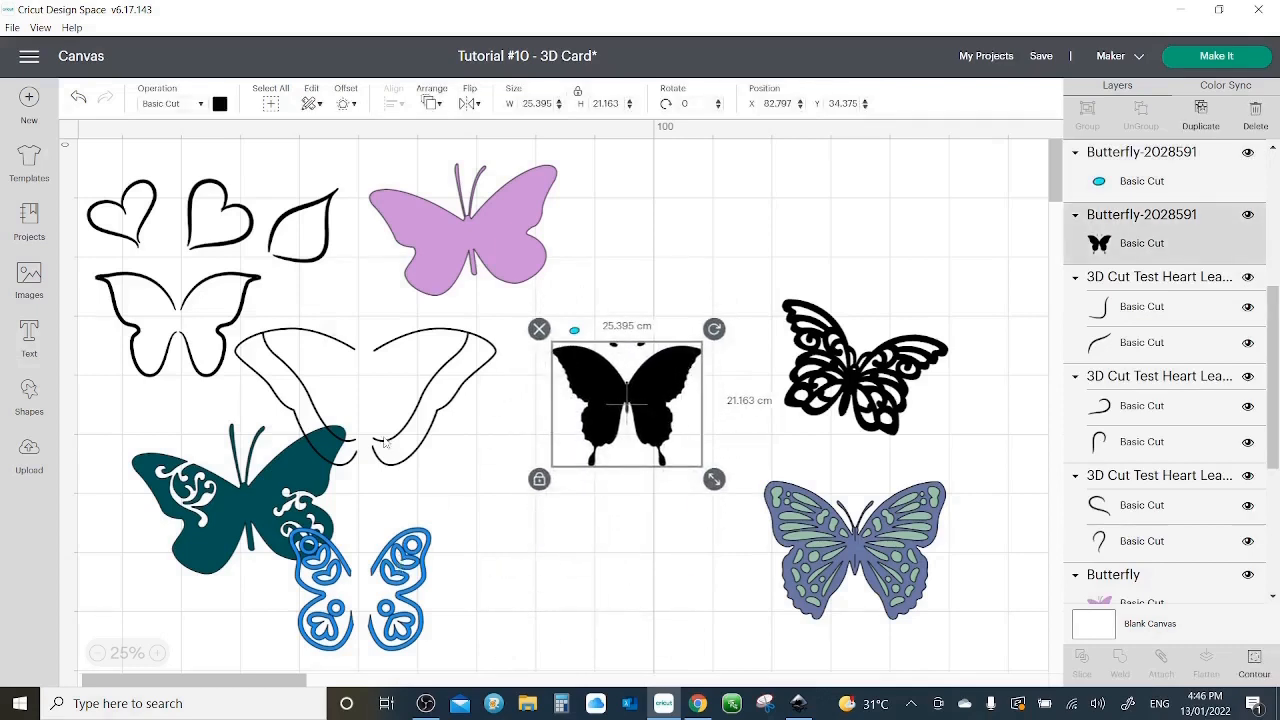
- Offset the black butterfly inward by -0.706 cm with rounded corners and colour the offset shape light purple
left_click(346, 104)
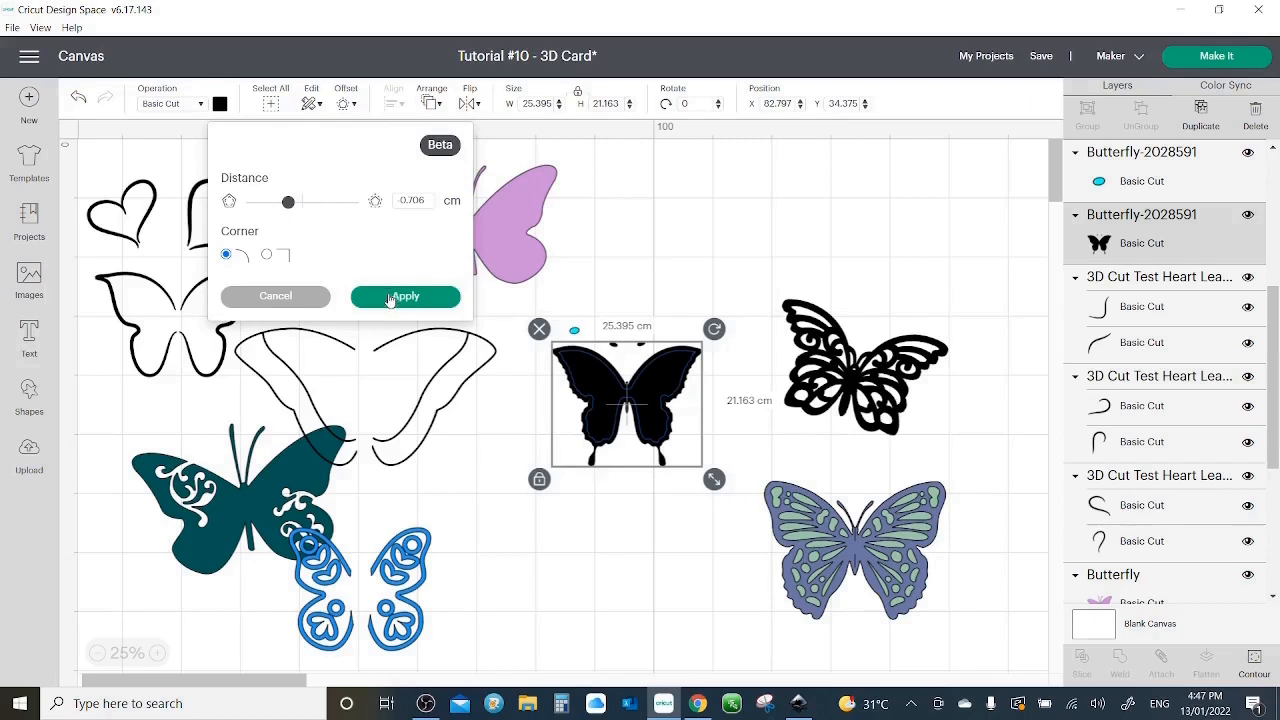
left_click(392, 297)
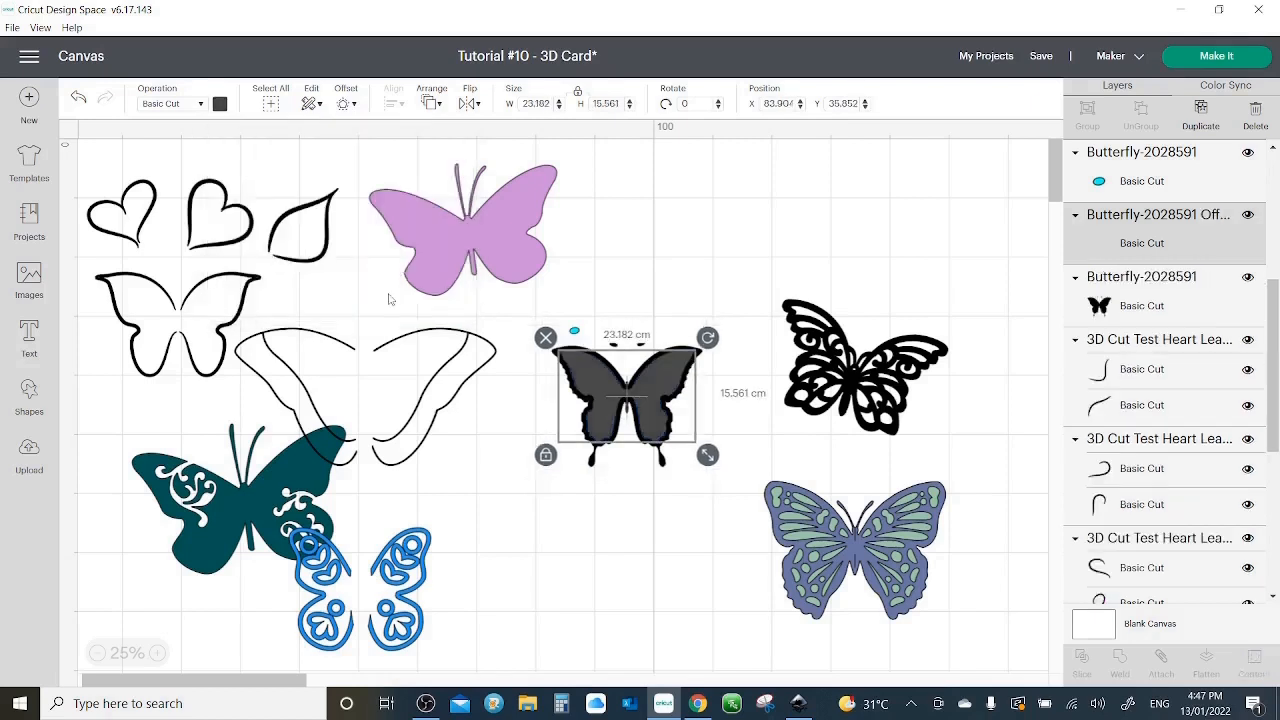
left_click(221, 105)
left_click(321, 174)
- Slice the black butterfly with its light purple offset and separate the slice results
left_click_drag(730, 281, 625, 483)
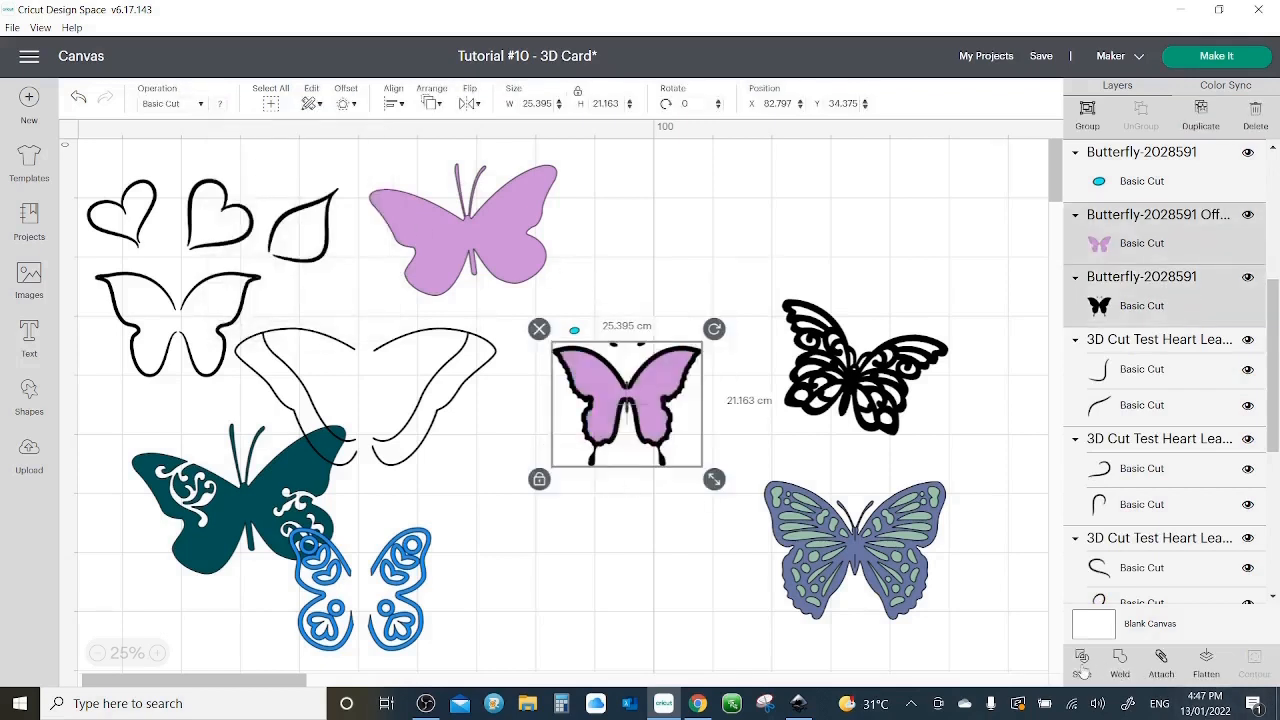
left_click(1081, 662)
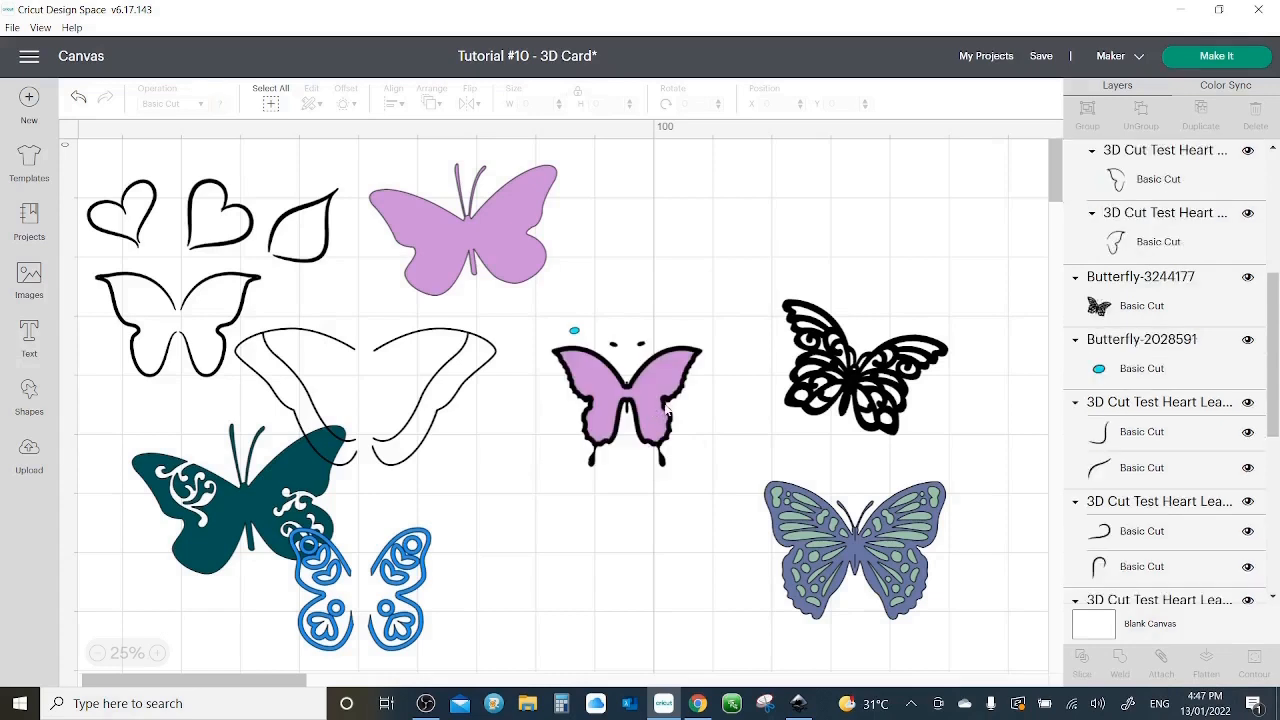
left_click_drag(668, 410, 762, 212)
- Hide the two small oval antenna-tip contours of the sliced black butterfly outline
left_click(1252, 670)
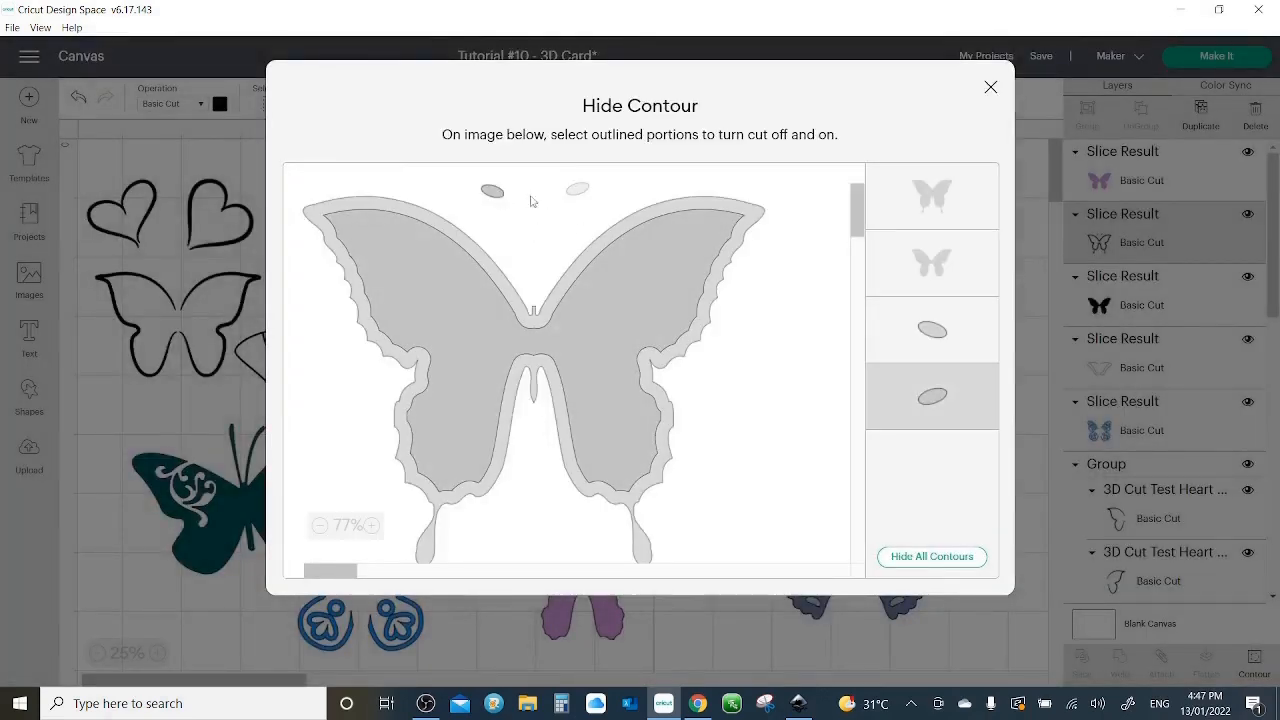
left_click(497, 193)
left_click(991, 87)
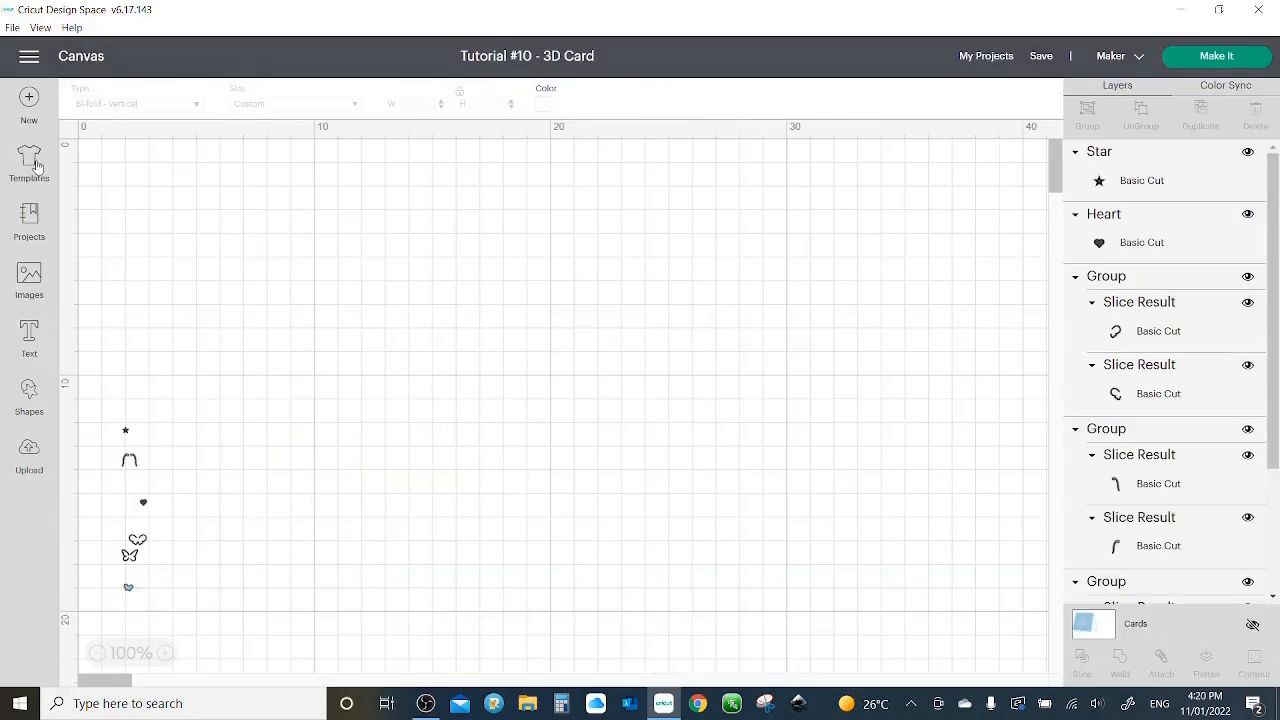
- Filter the templates by the Cards canvas type and place the Cards template on the canvas
left_click(29, 160)
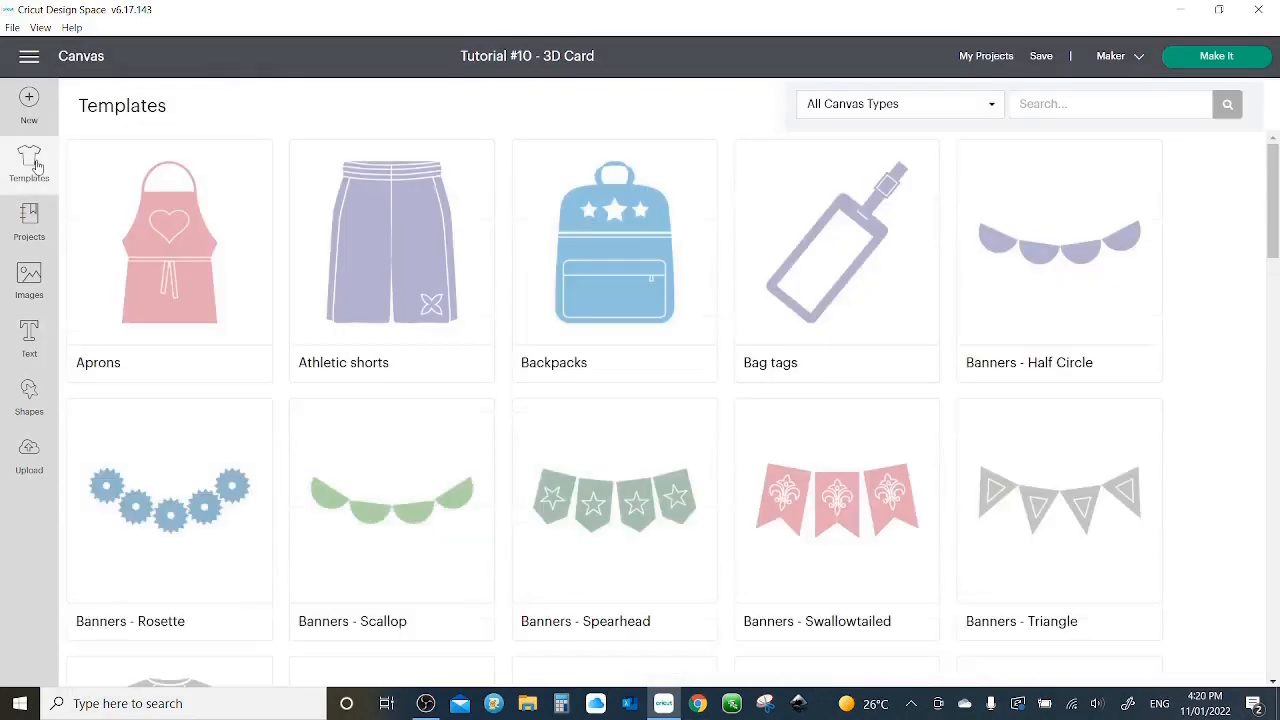
left_click(950, 110)
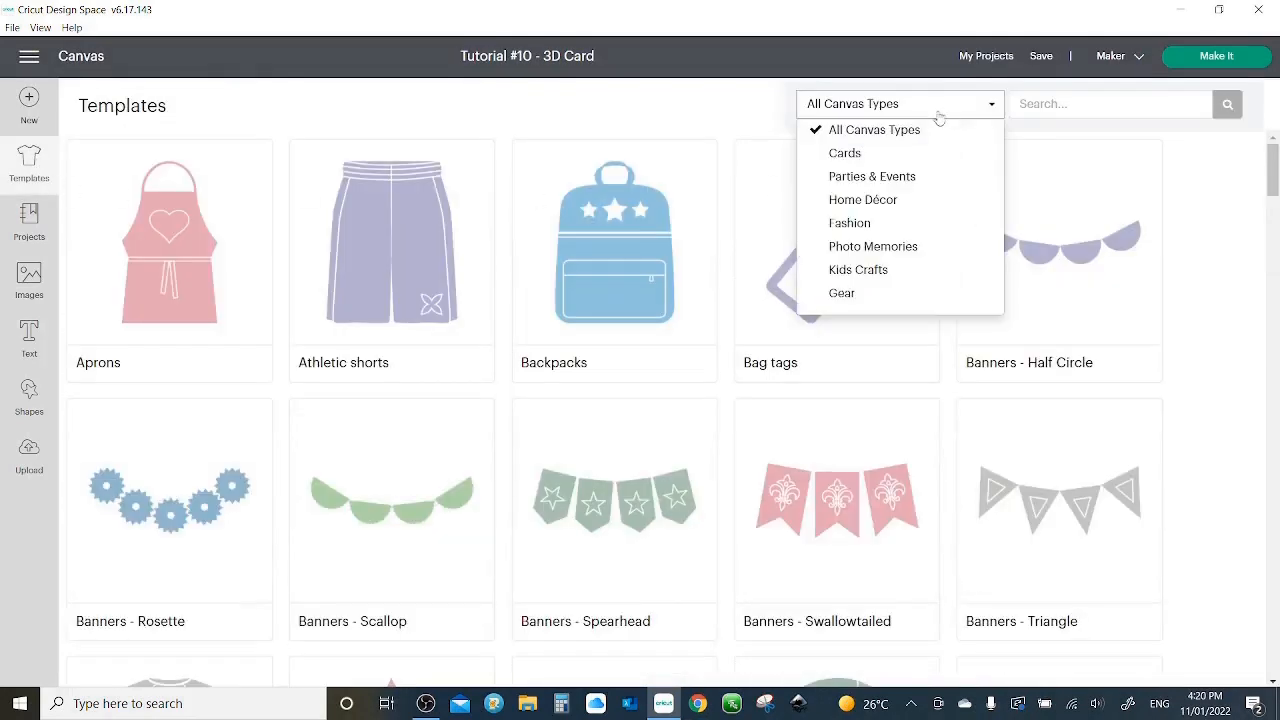
left_click(857, 157)
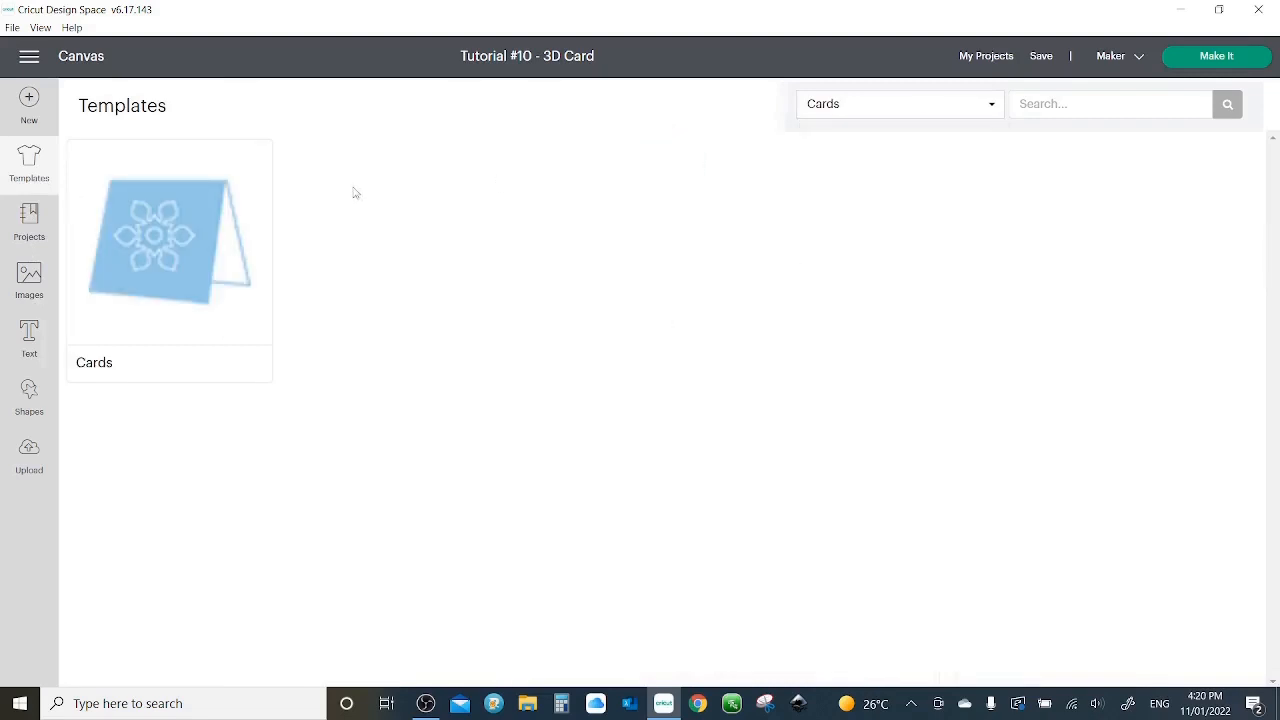
left_click(155, 292)
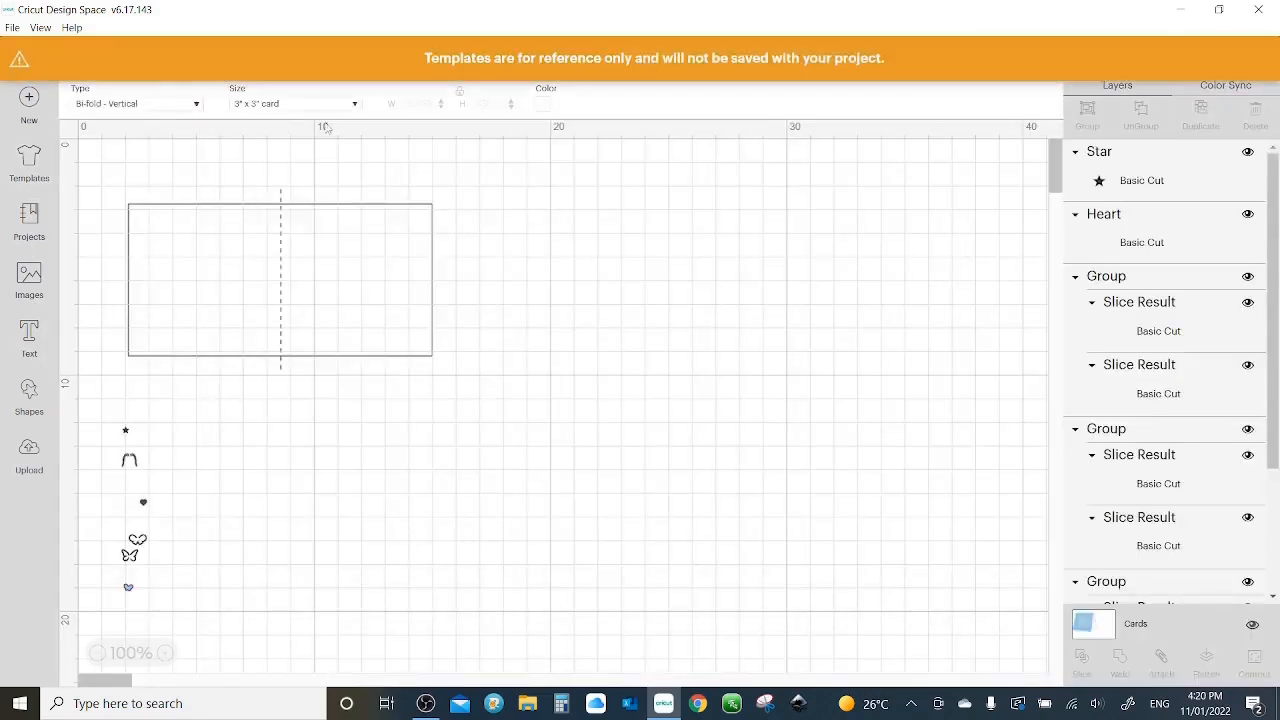
- Try the Bi-fold - Horizontal type on the card template and return to Bi-fold - Vertical
left_click(197, 104)
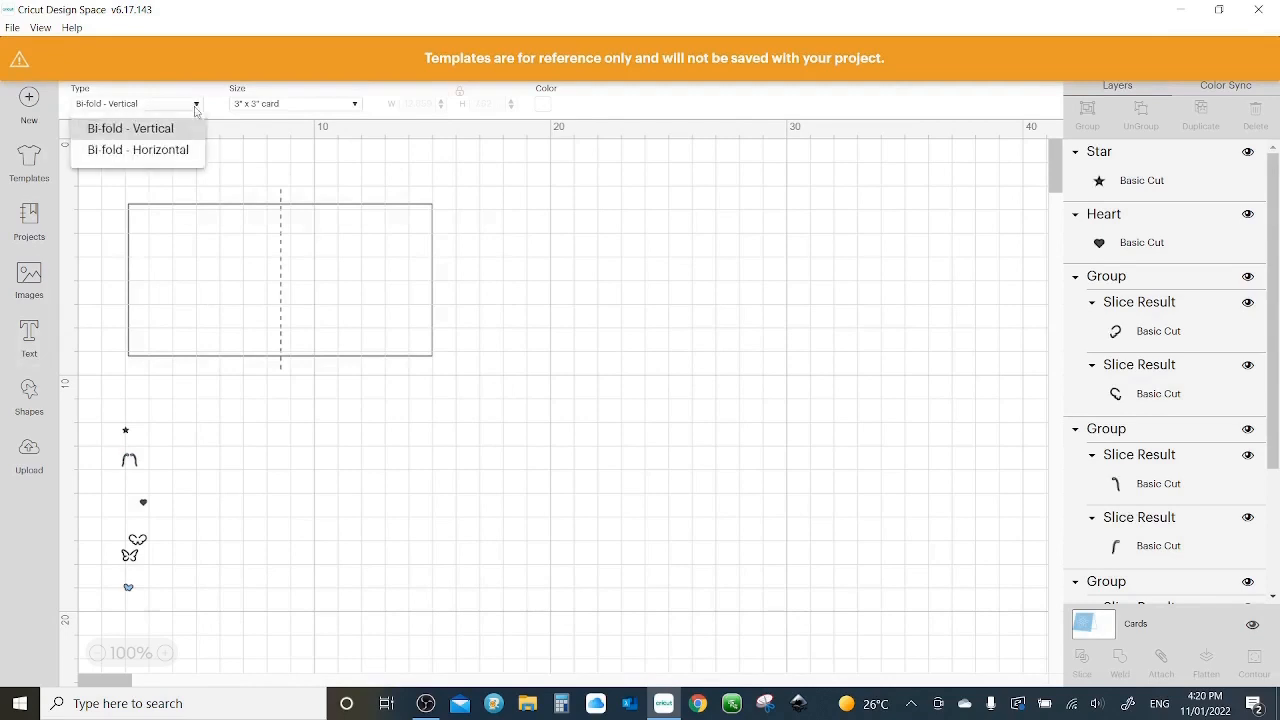
left_click(148, 160)
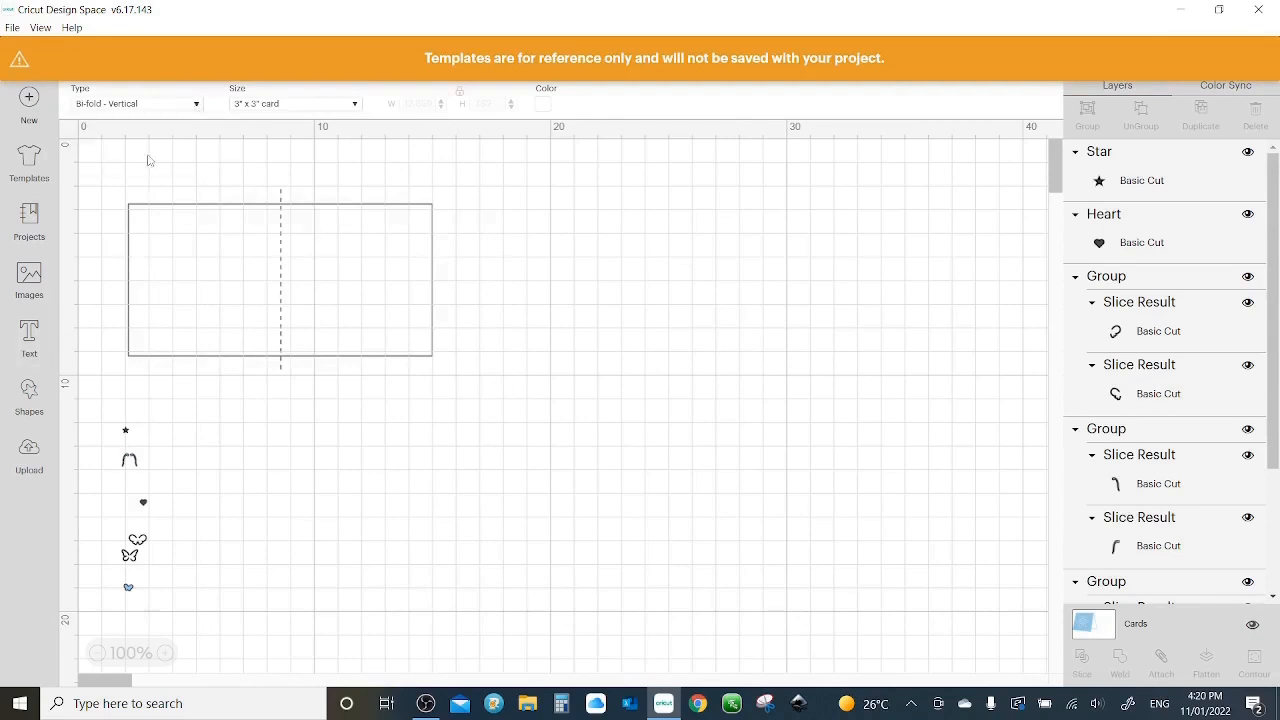
left_click(196, 105)
left_click(166, 130)
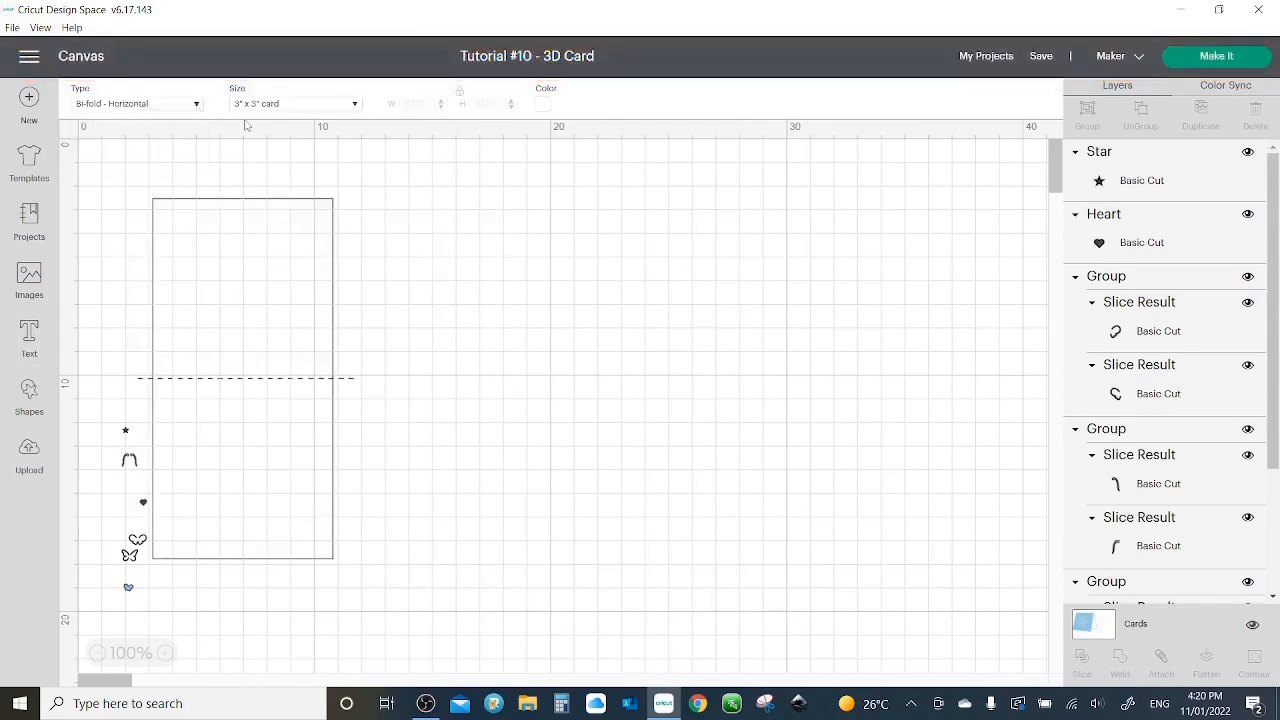
- Try the 7" x 5" size on the card template and change the size to Custom
left_click(339, 106)
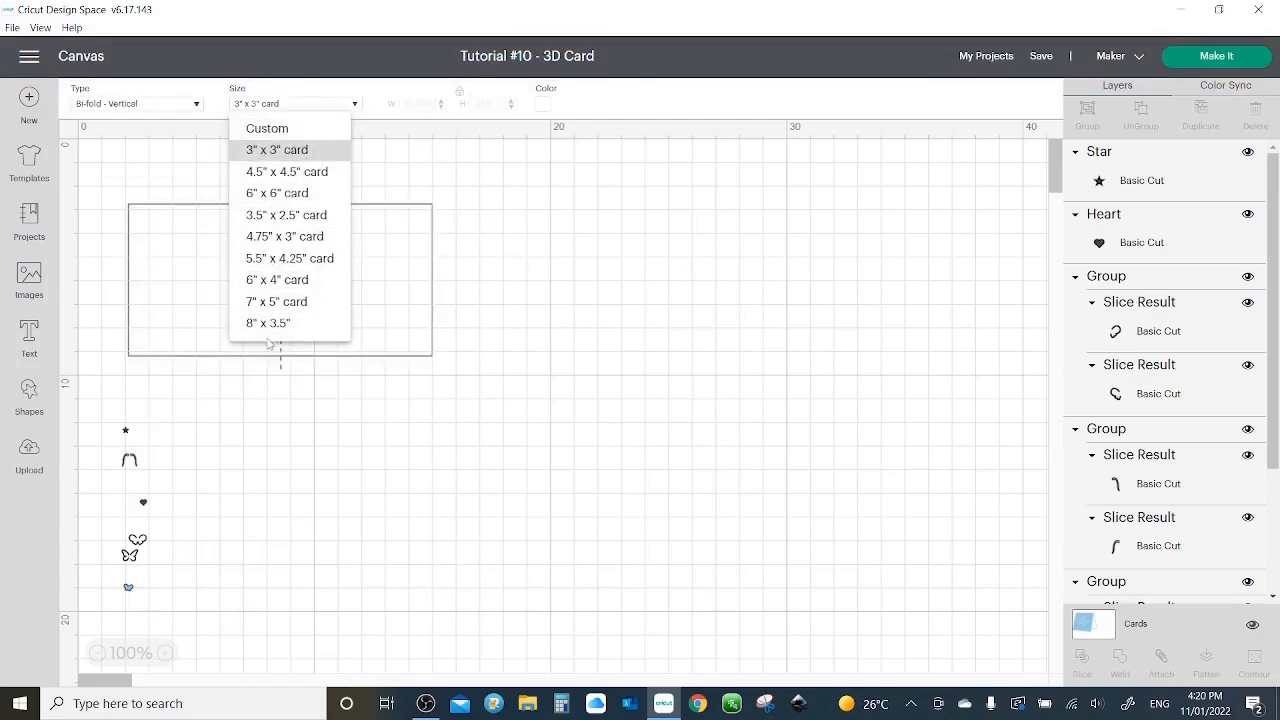
left_click(272, 303)
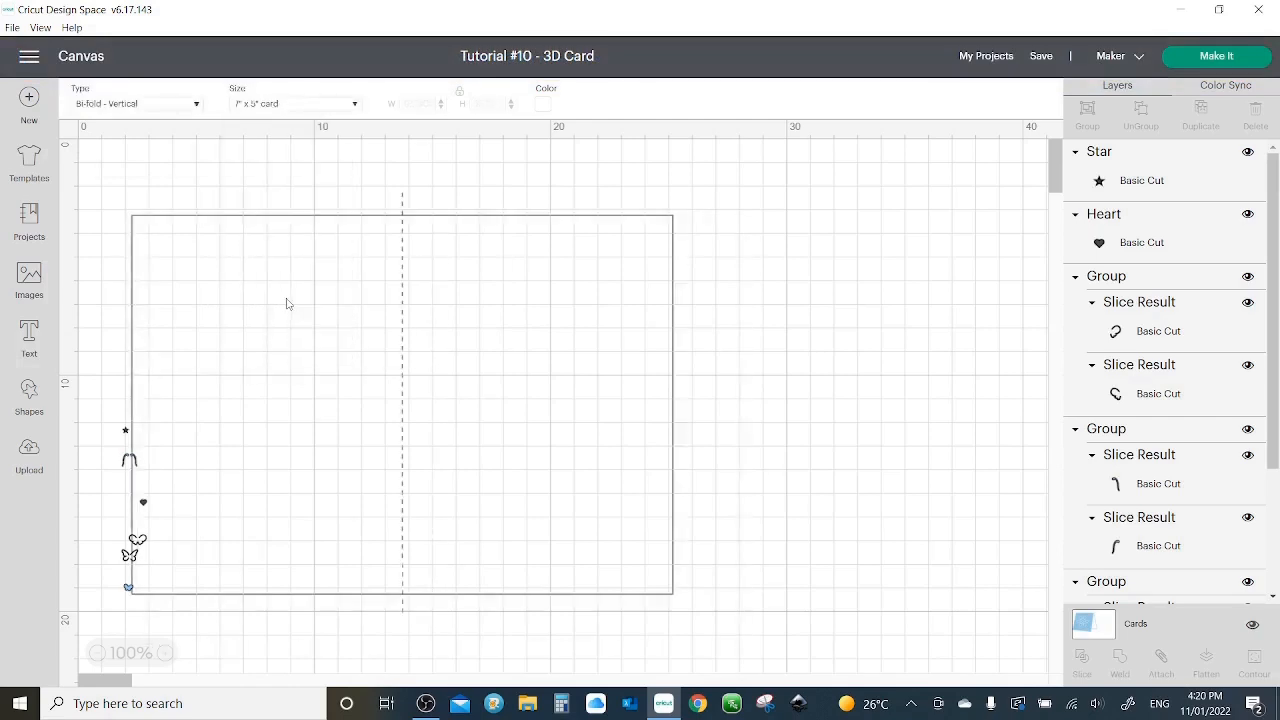
left_click(360, 106)
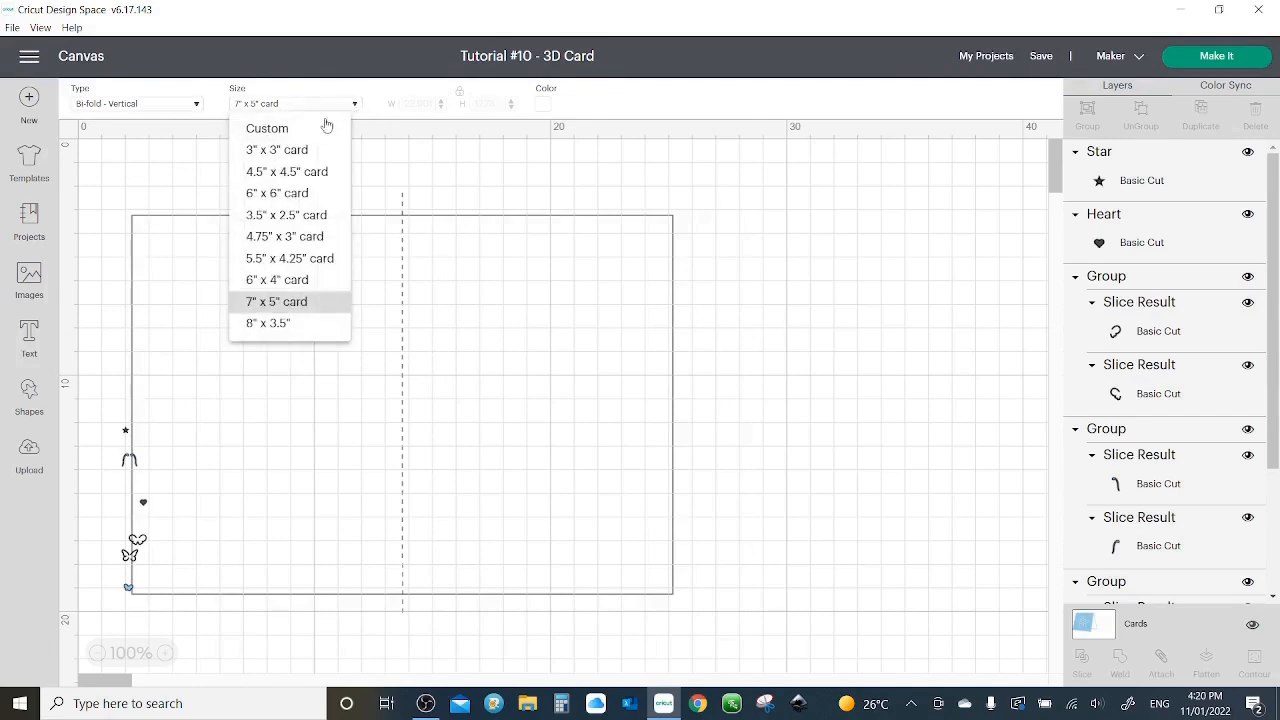
left_click(314, 131)
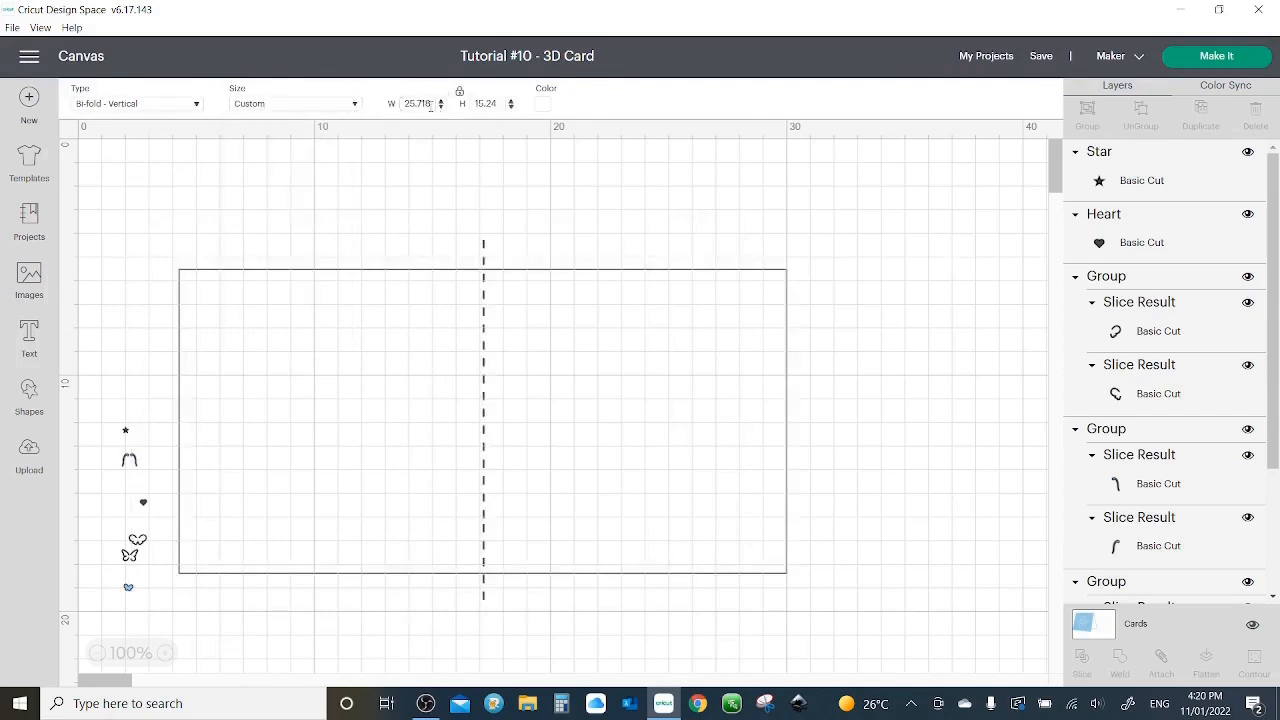
- Try the light blue material colour on the card template and remove it again
left_click(546, 108)
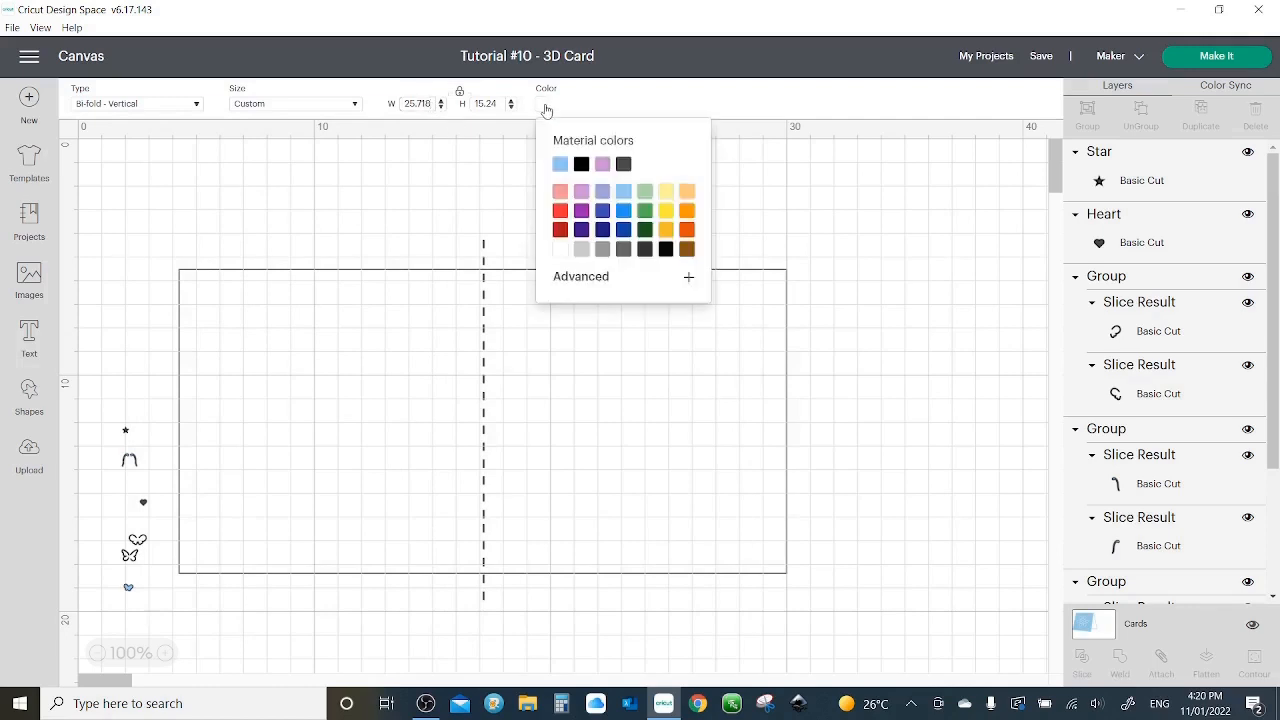
left_click(560, 163)
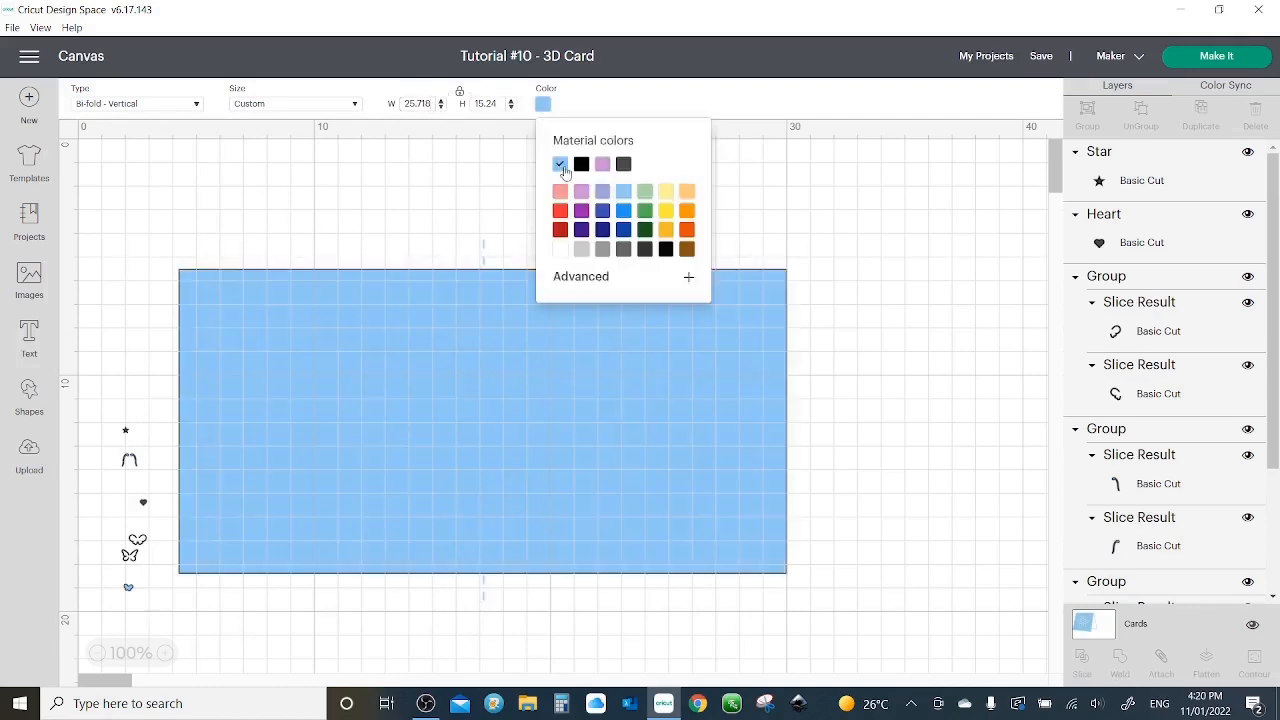
left_click(561, 165)
left_click(398, 147)
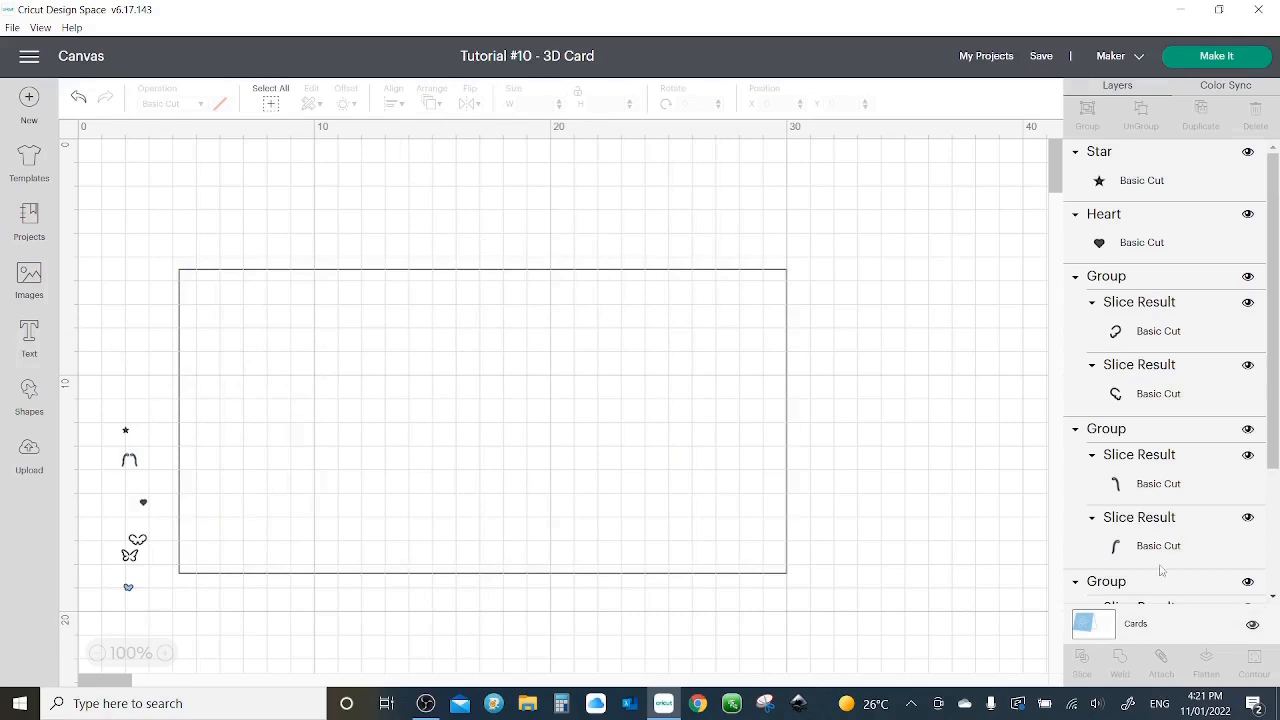
- Add a square to the canvas and colour it dark red
left_click(1121, 637)
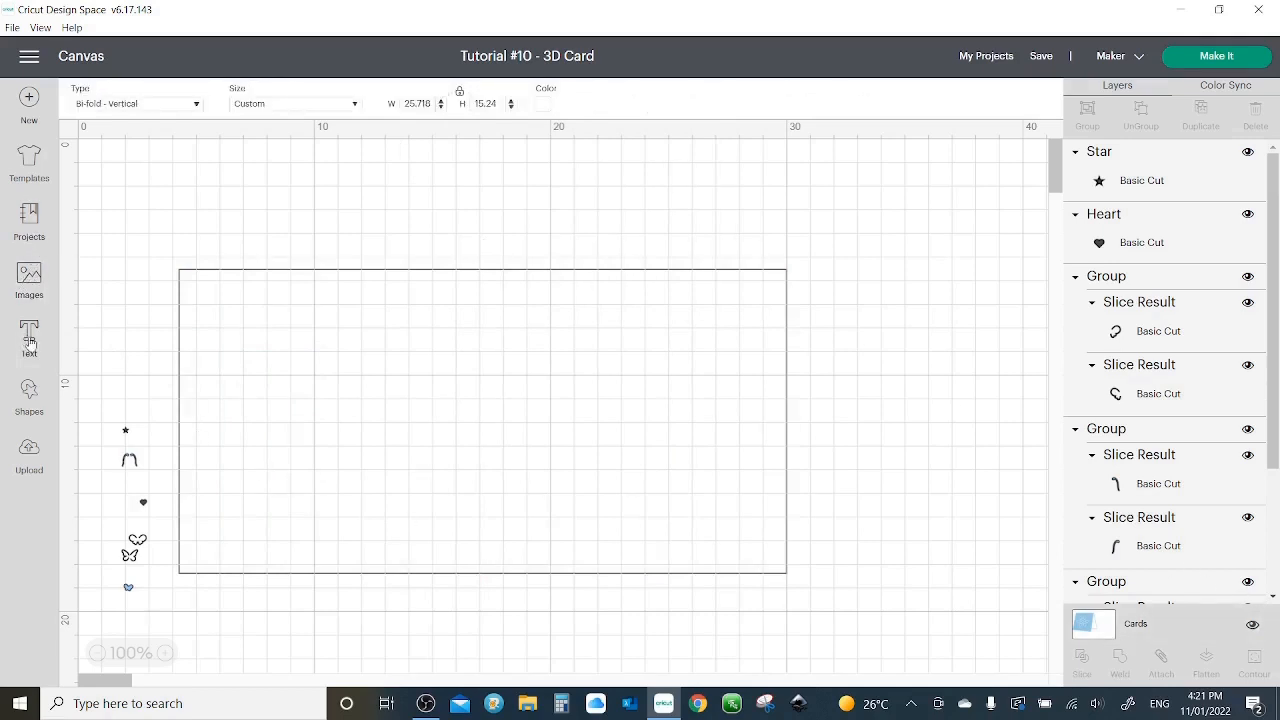
left_click(29, 395)
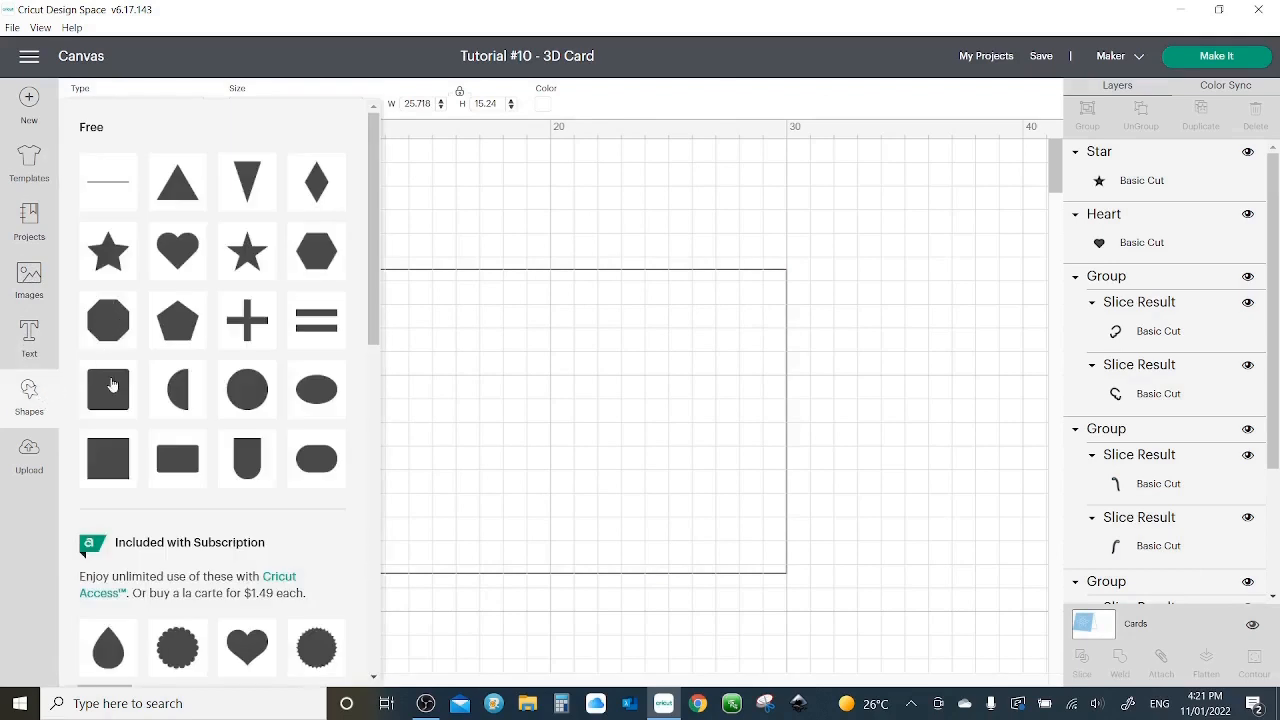
left_click(110, 457)
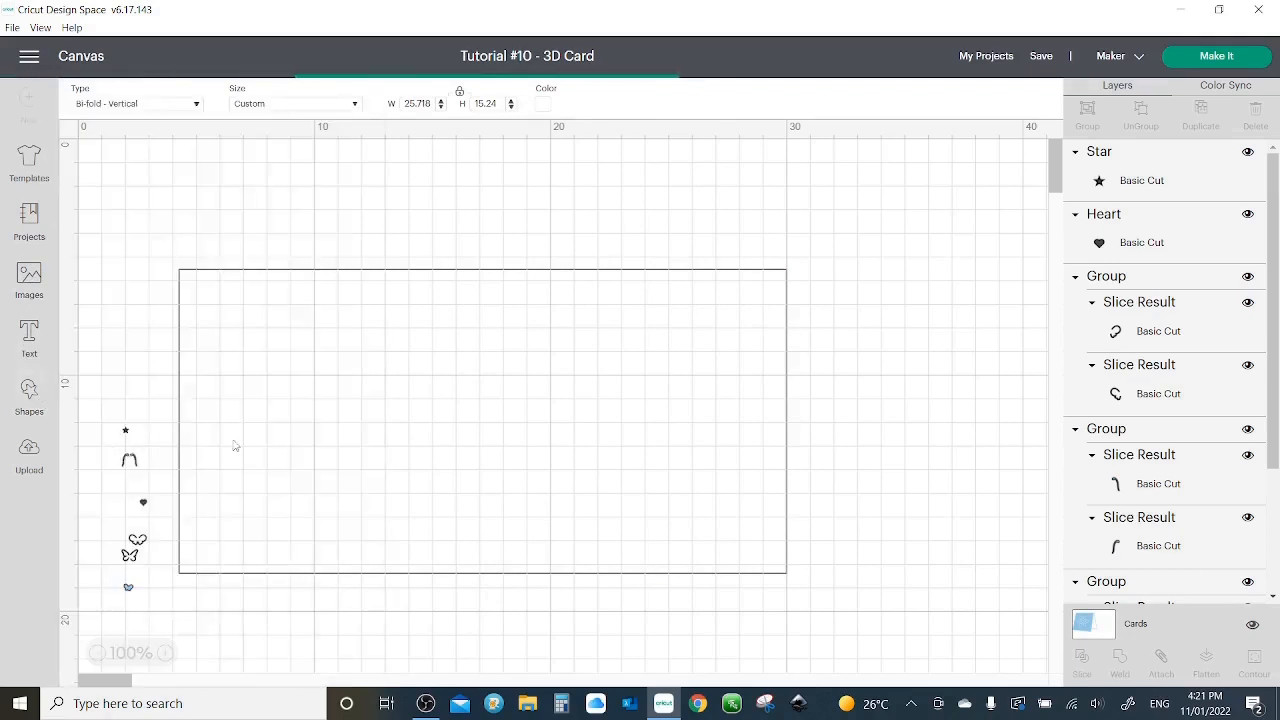
left_click(186, 231)
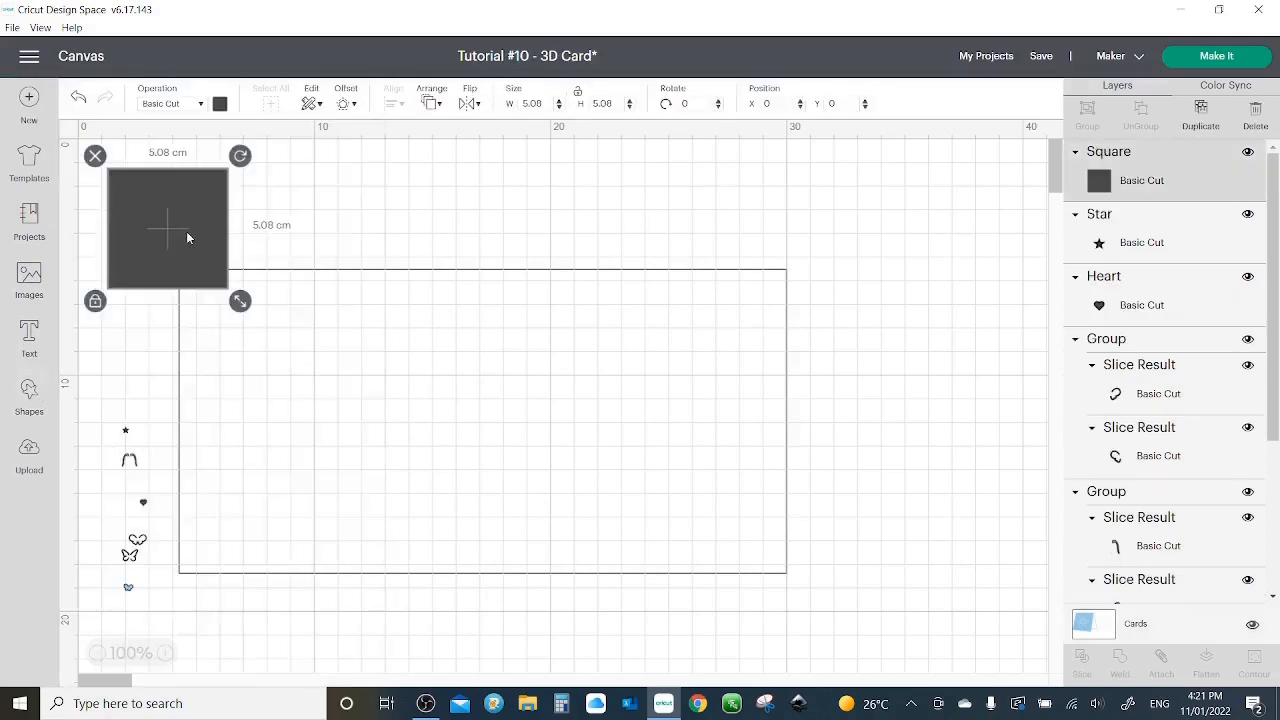
left_click(220, 104)
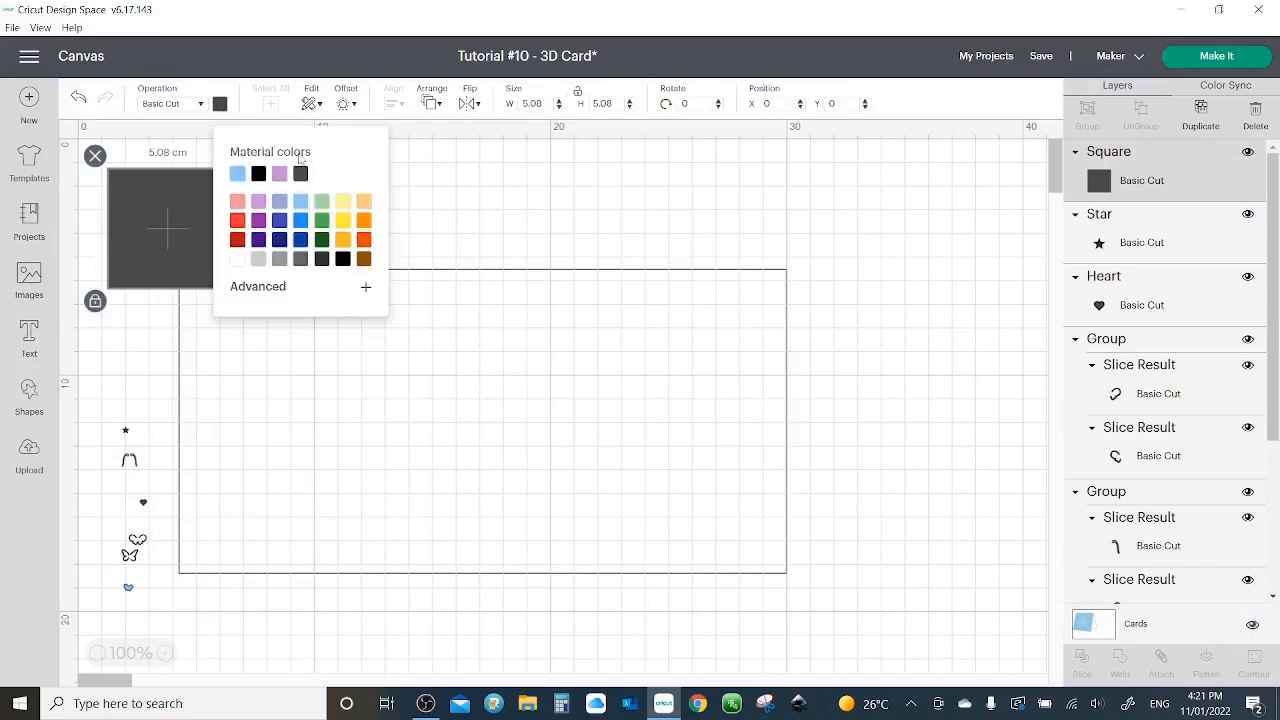
left_click(238, 240)
- Position the red square on the card template's upper-left corner and stretch it over the template to about 25.576 × 12.841 cm
left_click_drag(182, 246, 252, 344)
left_click(219, 224)
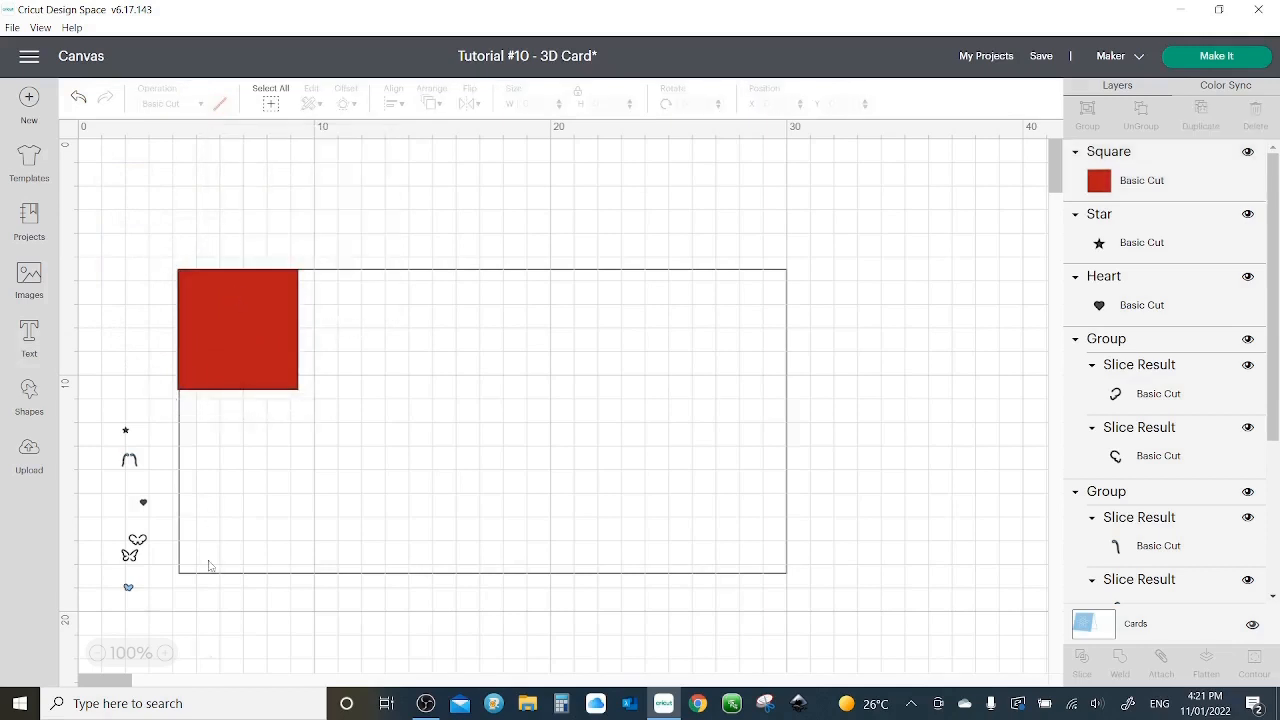
left_click(166, 653)
left_click(155, 328)
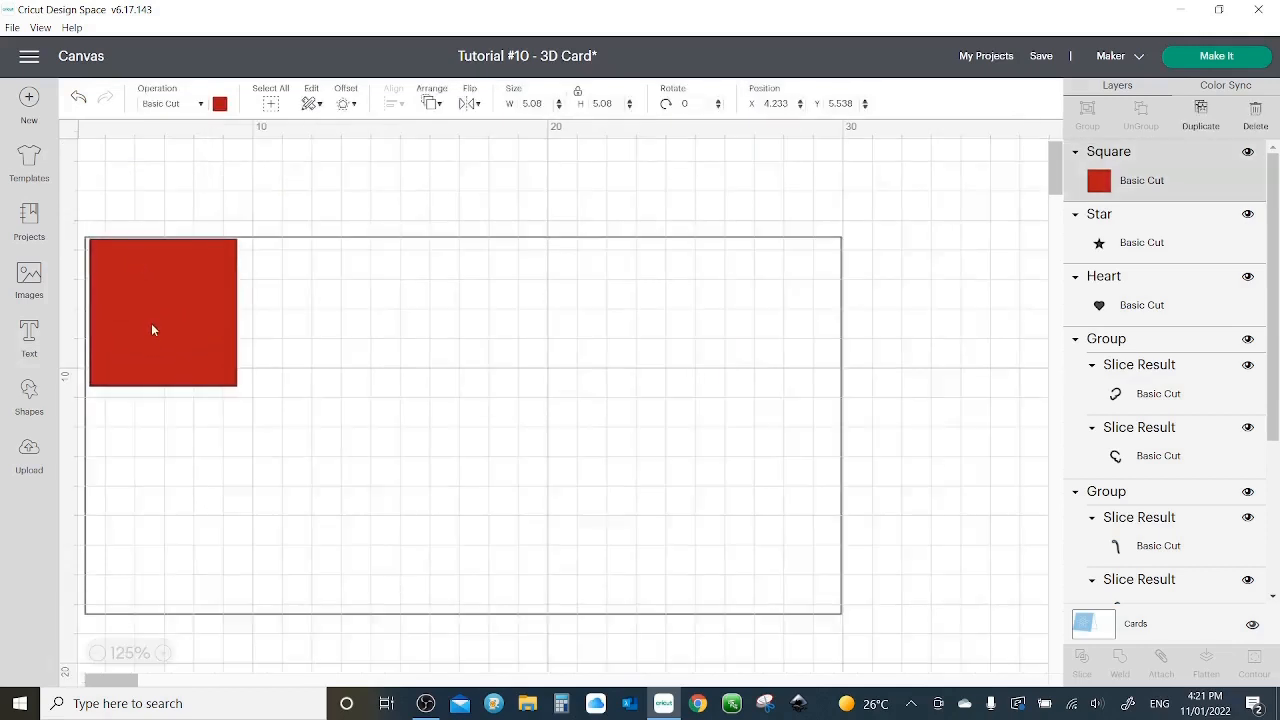
key("ctrl+minus")
left_click_drag(314, 337, 795, 498)
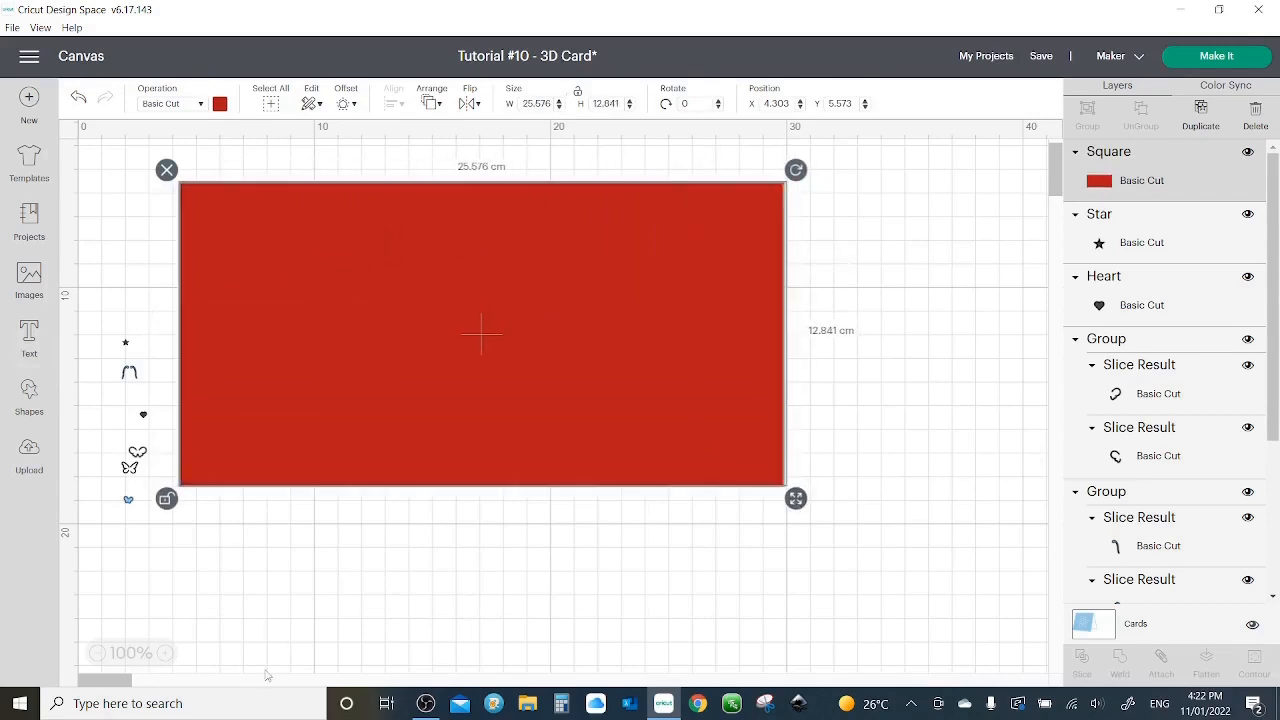
- Add a score line, place it near the middle of the red card and stretch it to the card's full height
key("ctrl+plus")
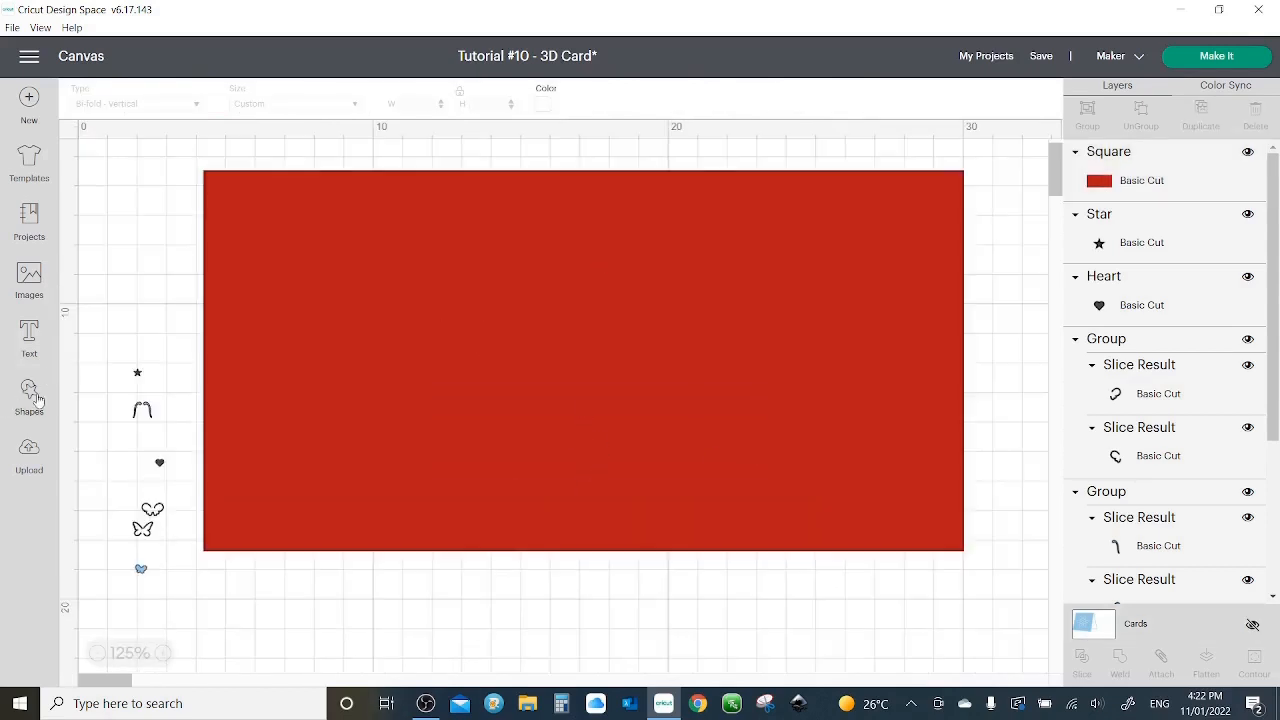
left_click(30, 395)
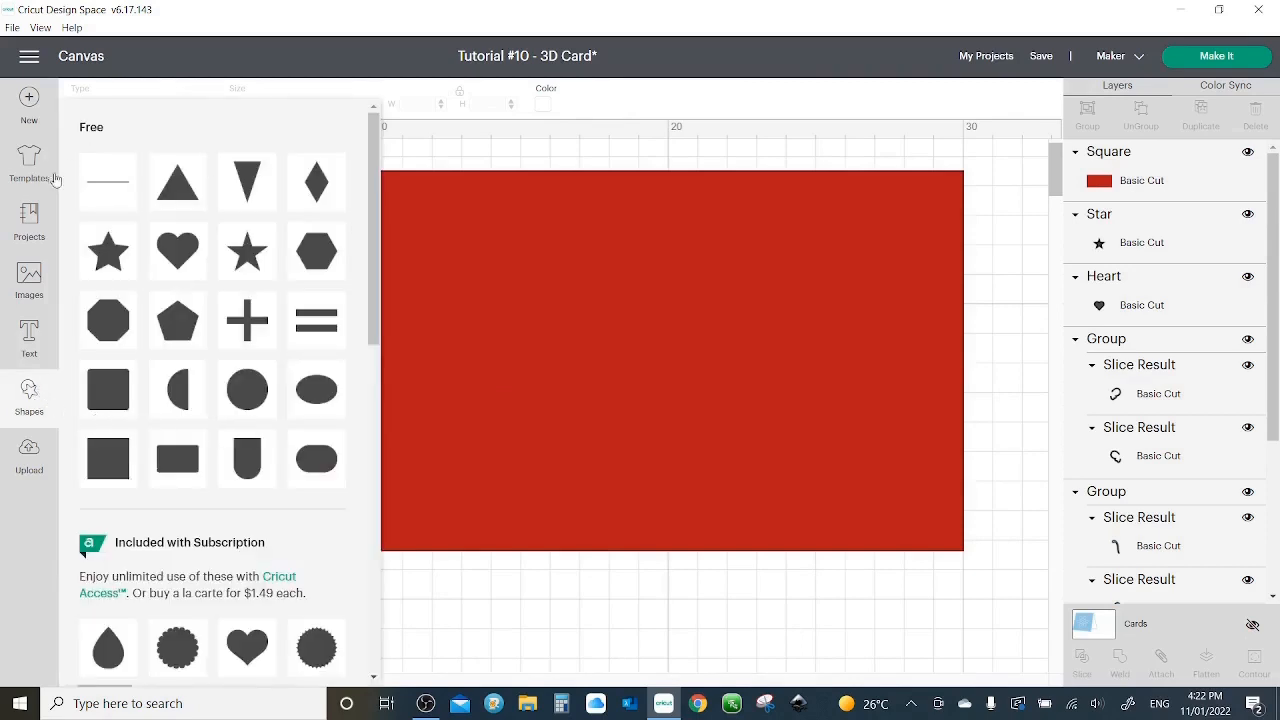
left_click(107, 183)
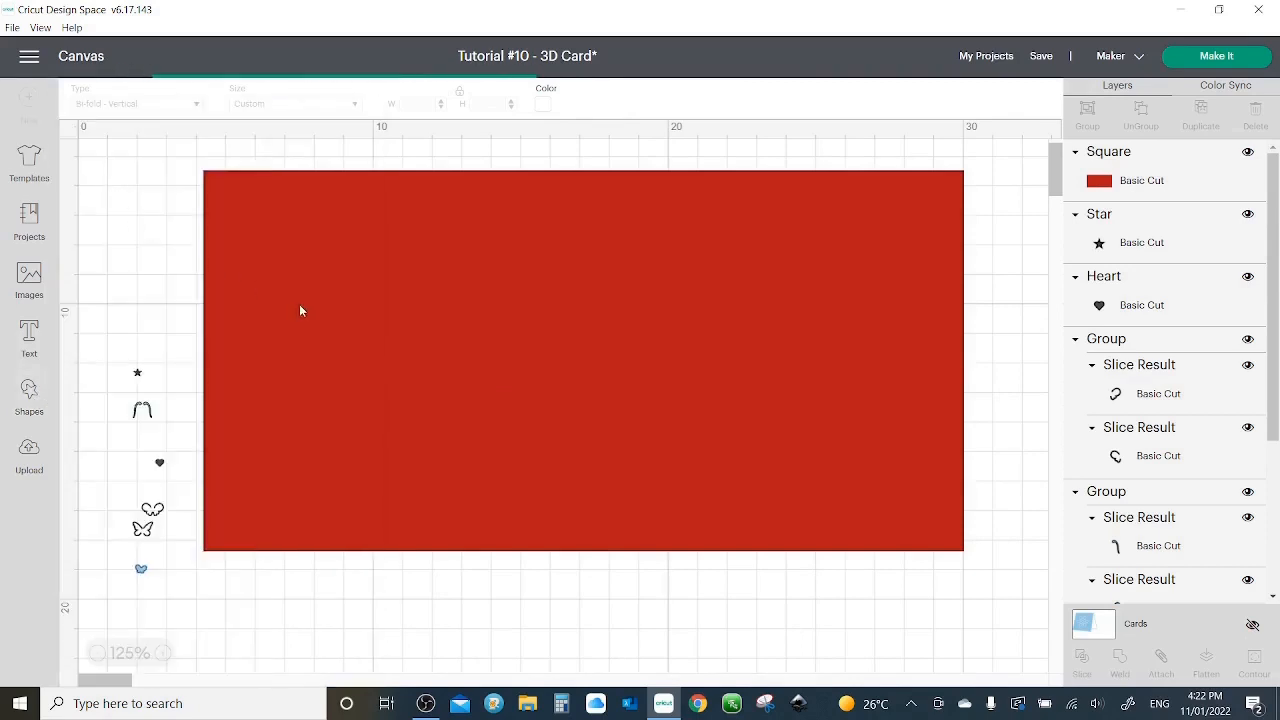
left_click_drag(118, 265, 580, 261)
left_click_drag(594, 371, 571, 560)
- Centre the score line on the red card and attach the two together
left_click(668, 147)
left_click_drag(668, 147, 484, 249)
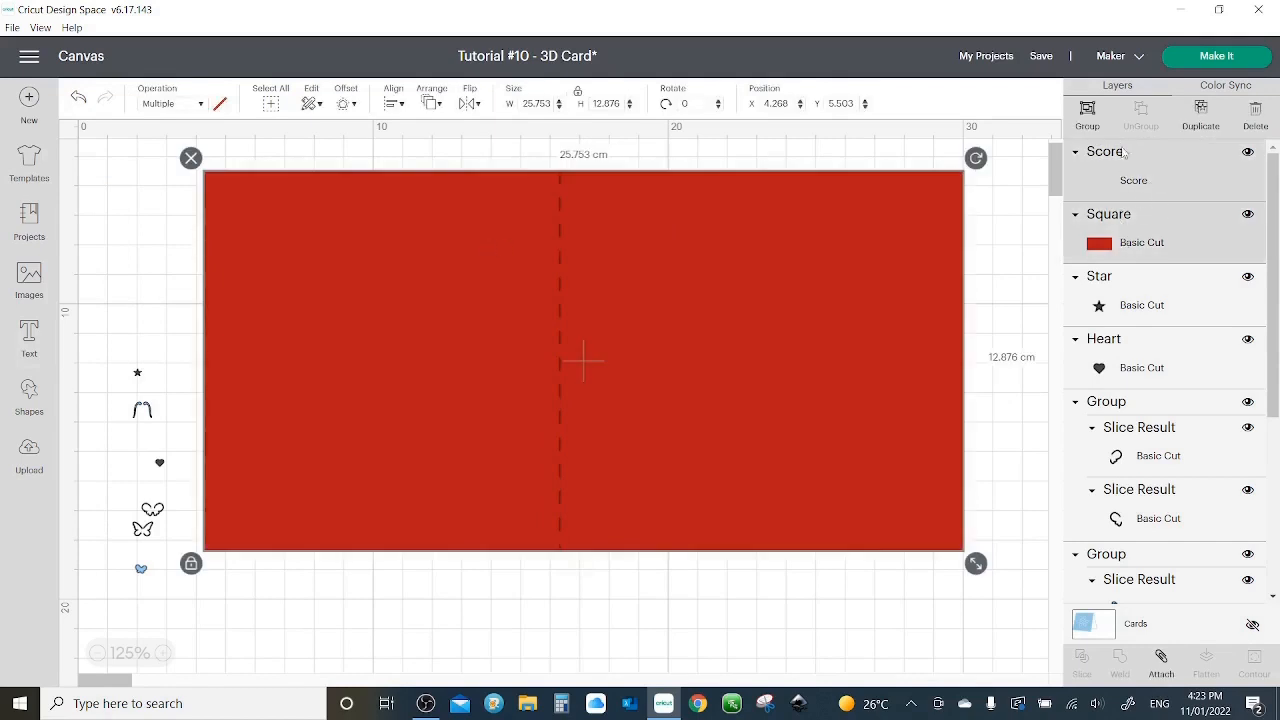
left_click(396, 104)
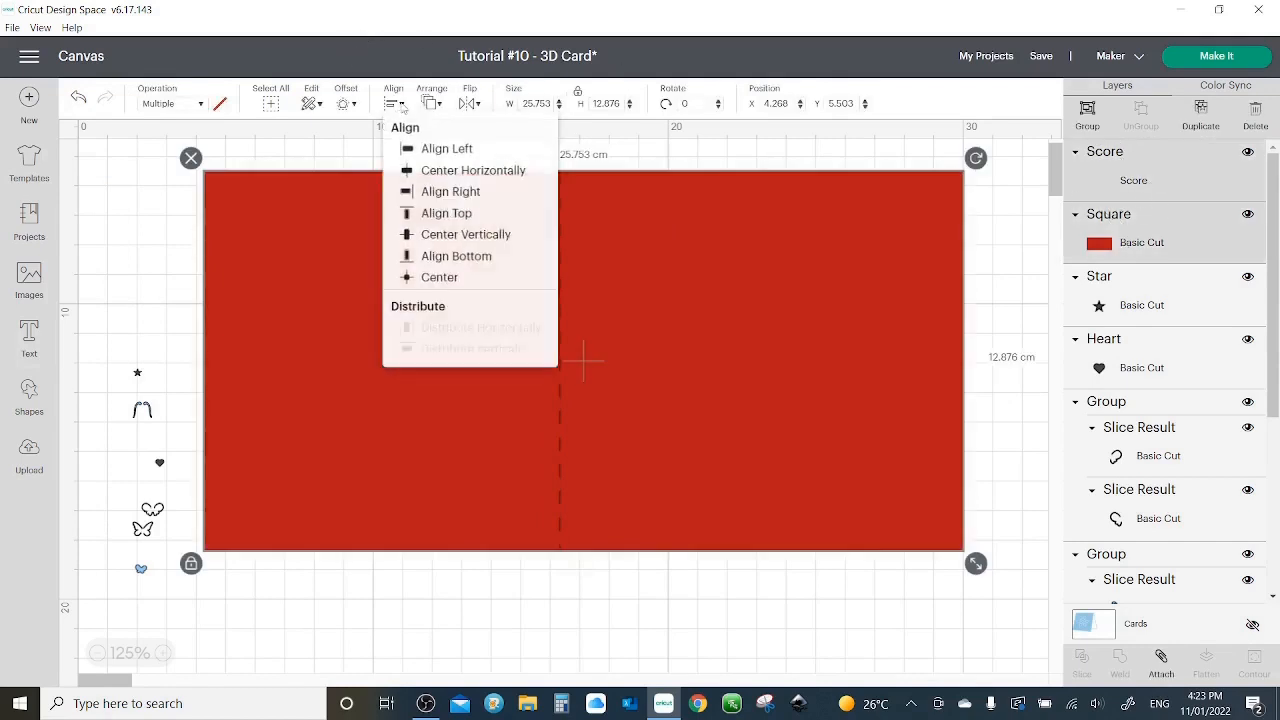
left_click(413, 284)
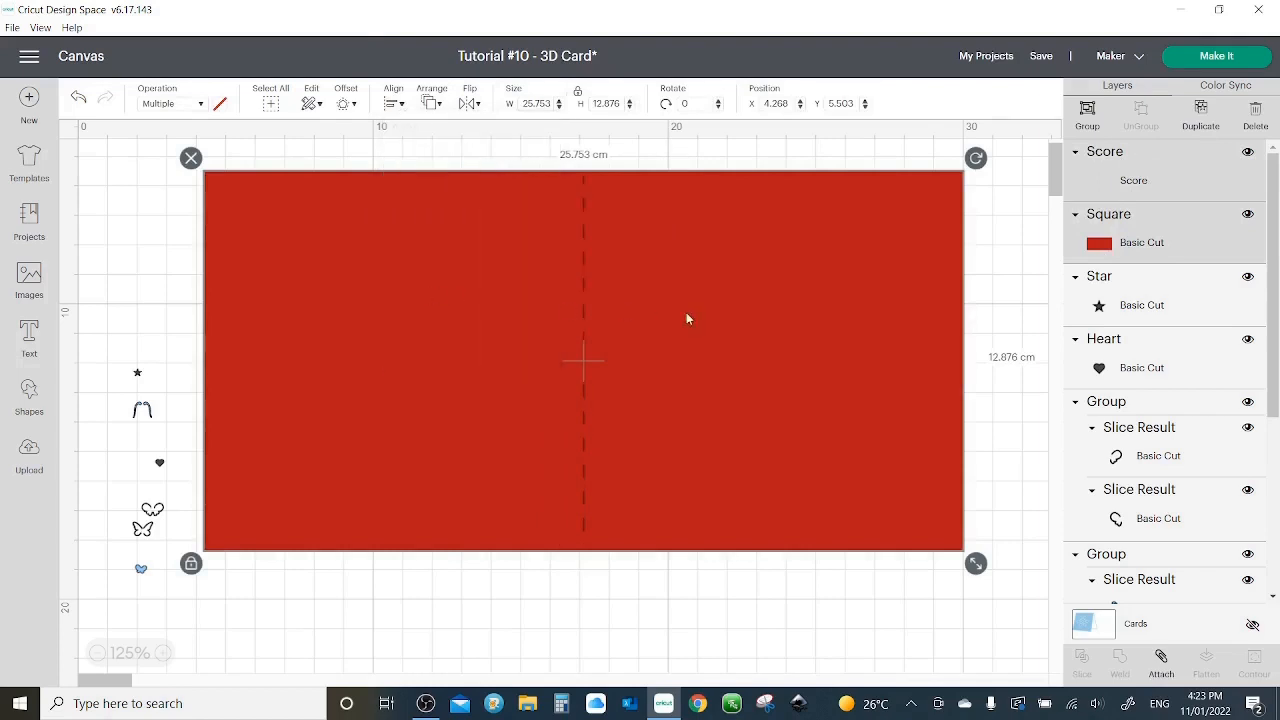
left_click(1162, 660)
left_click(990, 452)
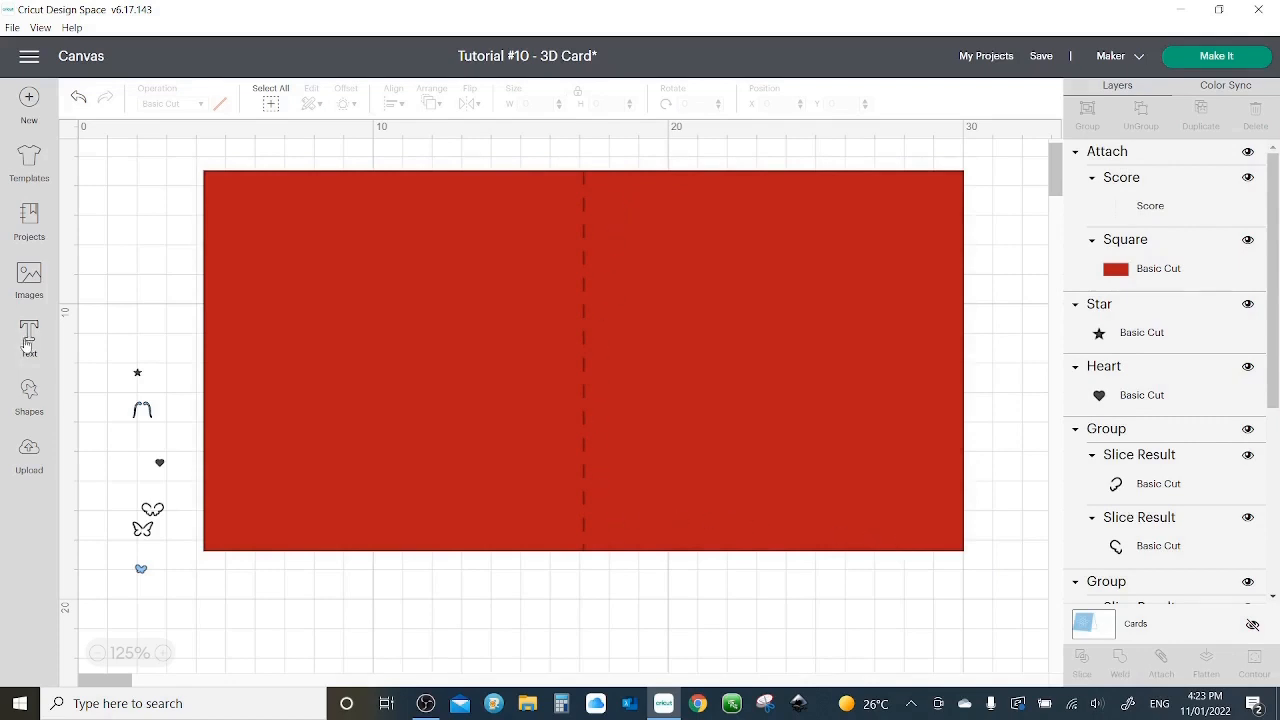
- Add a heart shape, enlarge it to about 11.86 × 10.48 cm and place it on the card's right half
left_click(30, 400)
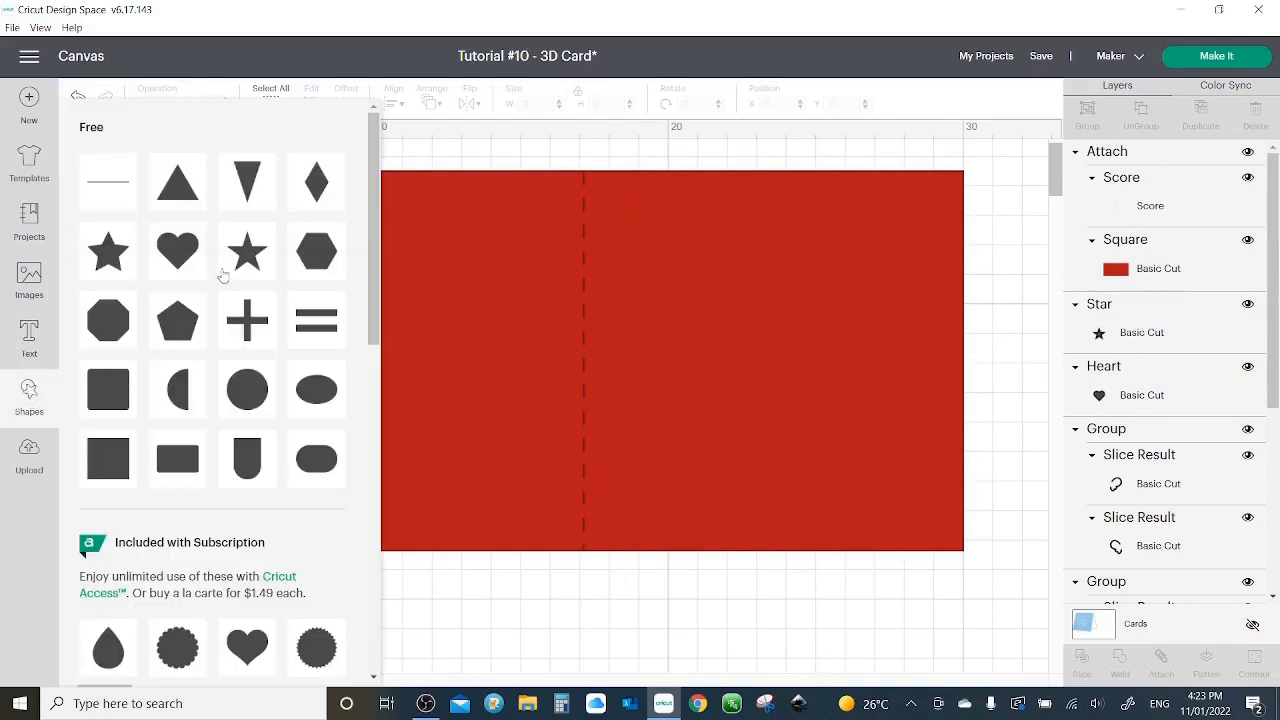
left_click(182, 258)
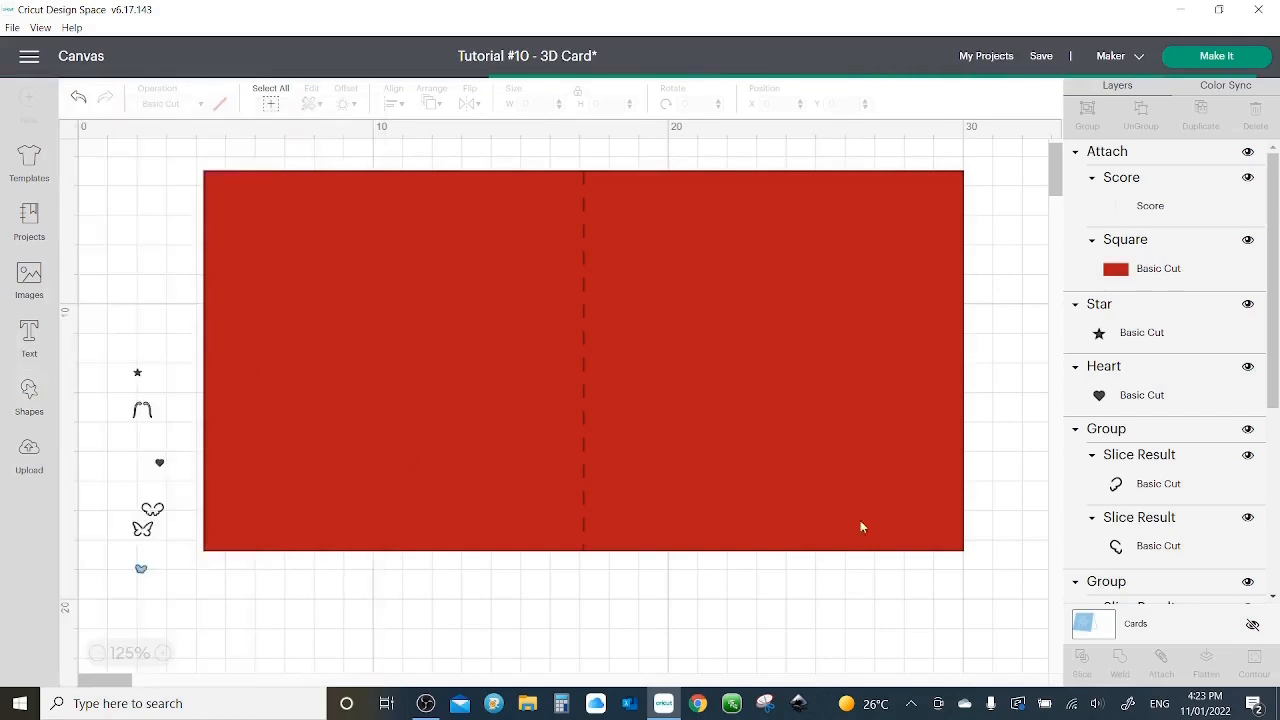
left_click_drag(288, 326, 1020, 546)
left_click_drag(930, 515, 849, 462)
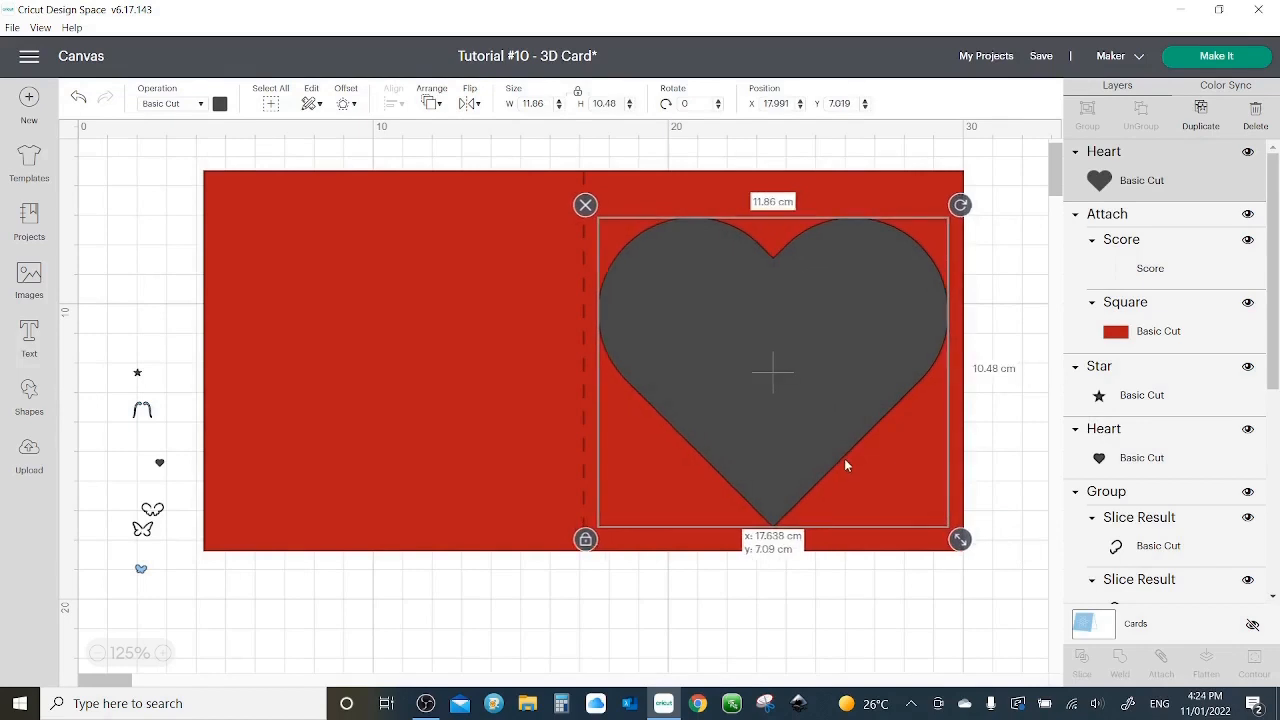
left_click_drag(845, 465, 828, 472)
- Unlock the large heart's proportions, stretch its height to about 10.974 cm and reposition it within the card's right half
left_click(905, 572)
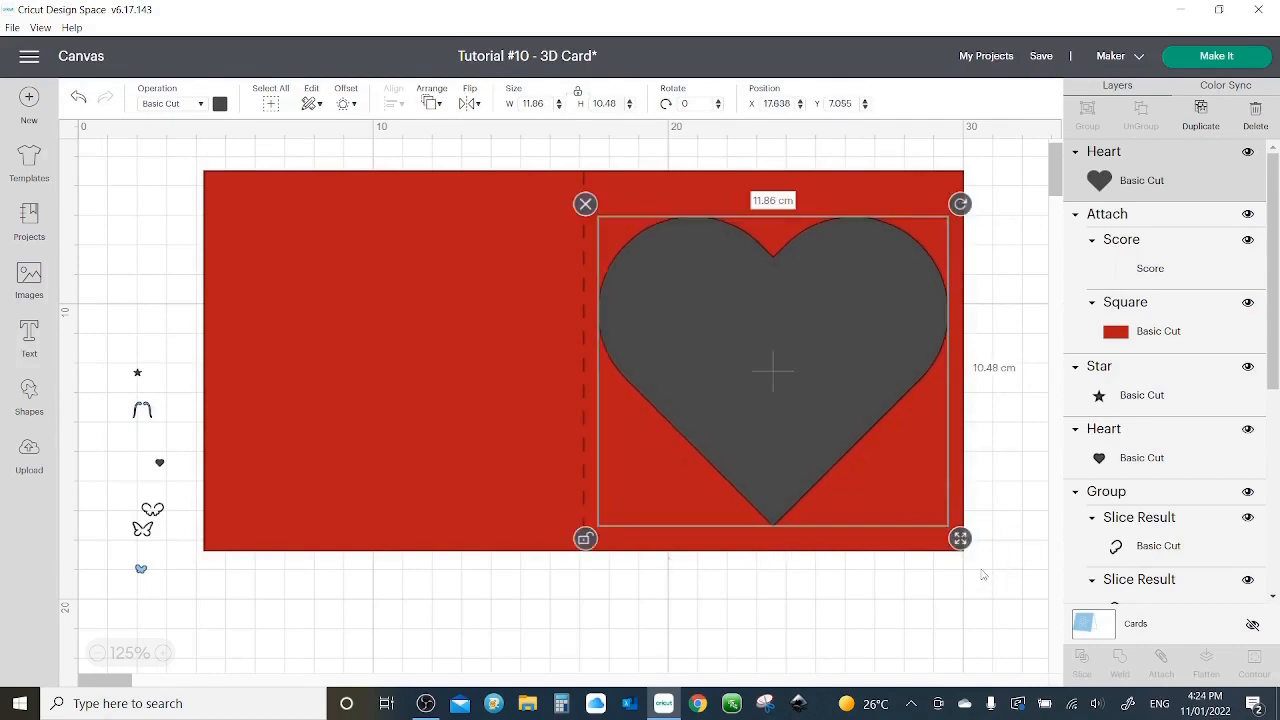
left_click_drag(961, 540, 963, 559)
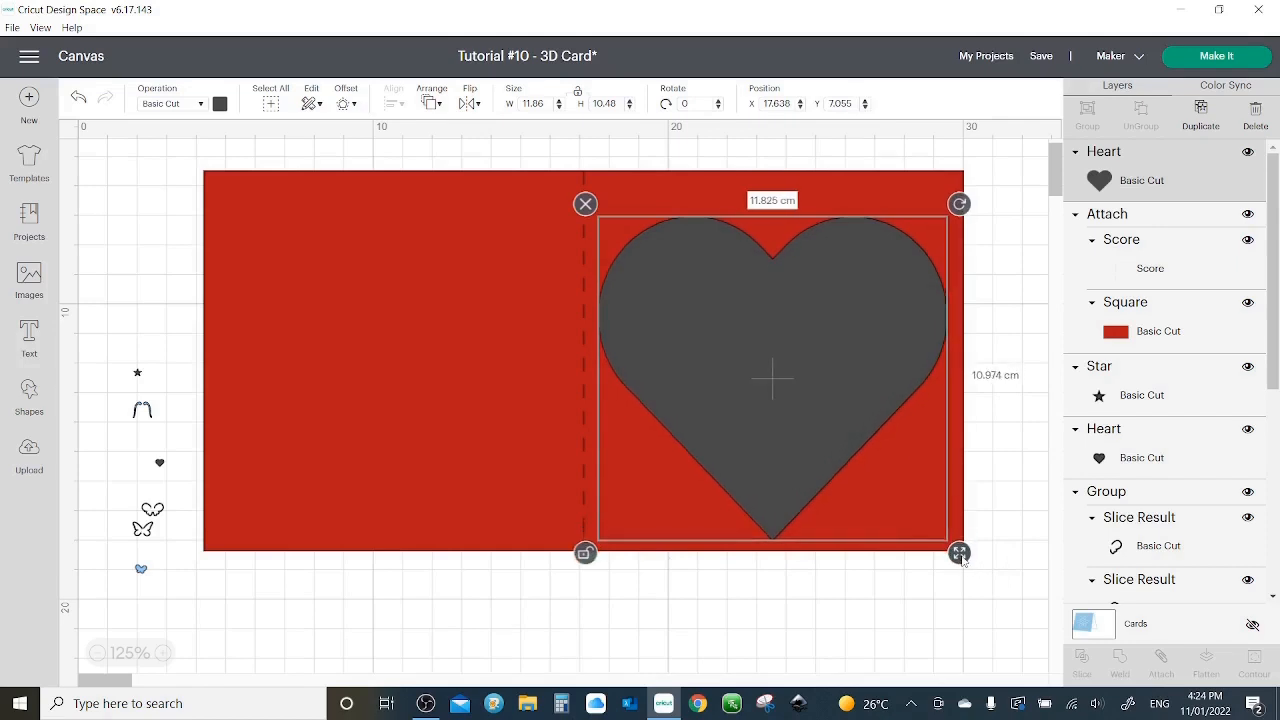
left_click_drag(960, 558, 960, 556)
left_click_drag(832, 468, 838, 466)
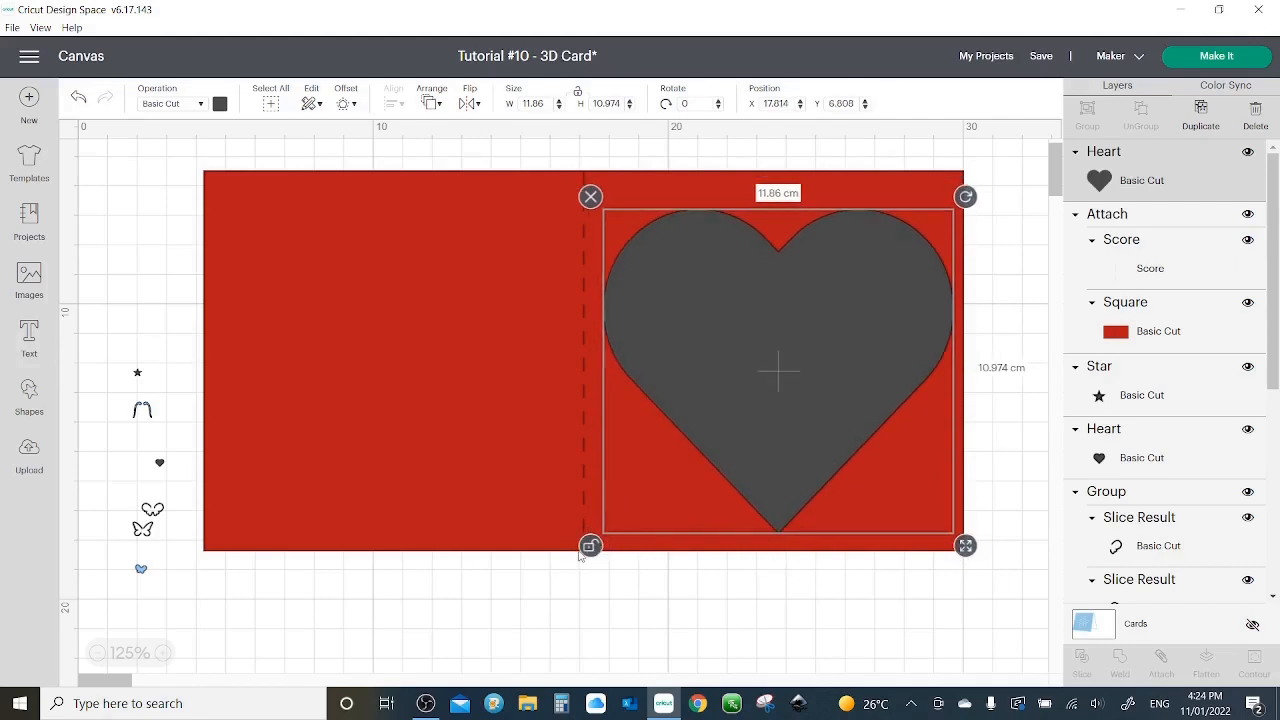
left_click(613, 561)
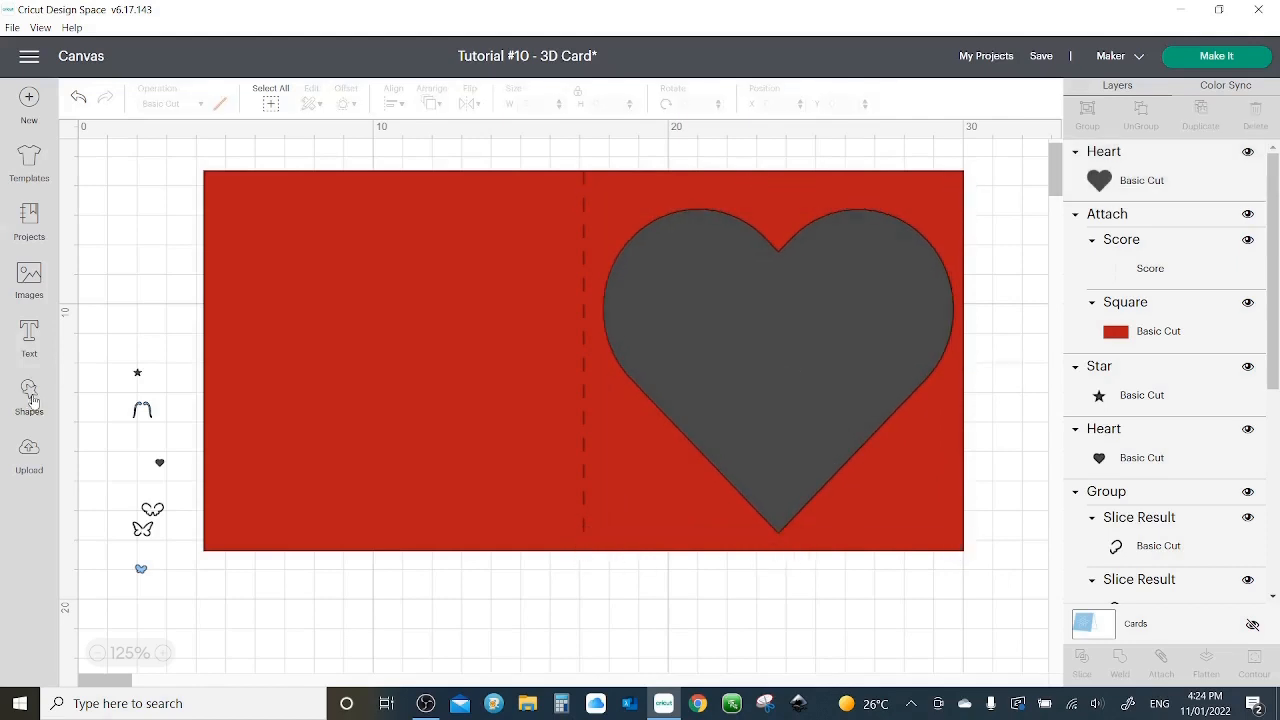
- Add a square to the canvas and colour it light orange
left_click(31, 400)
left_click(97, 466)
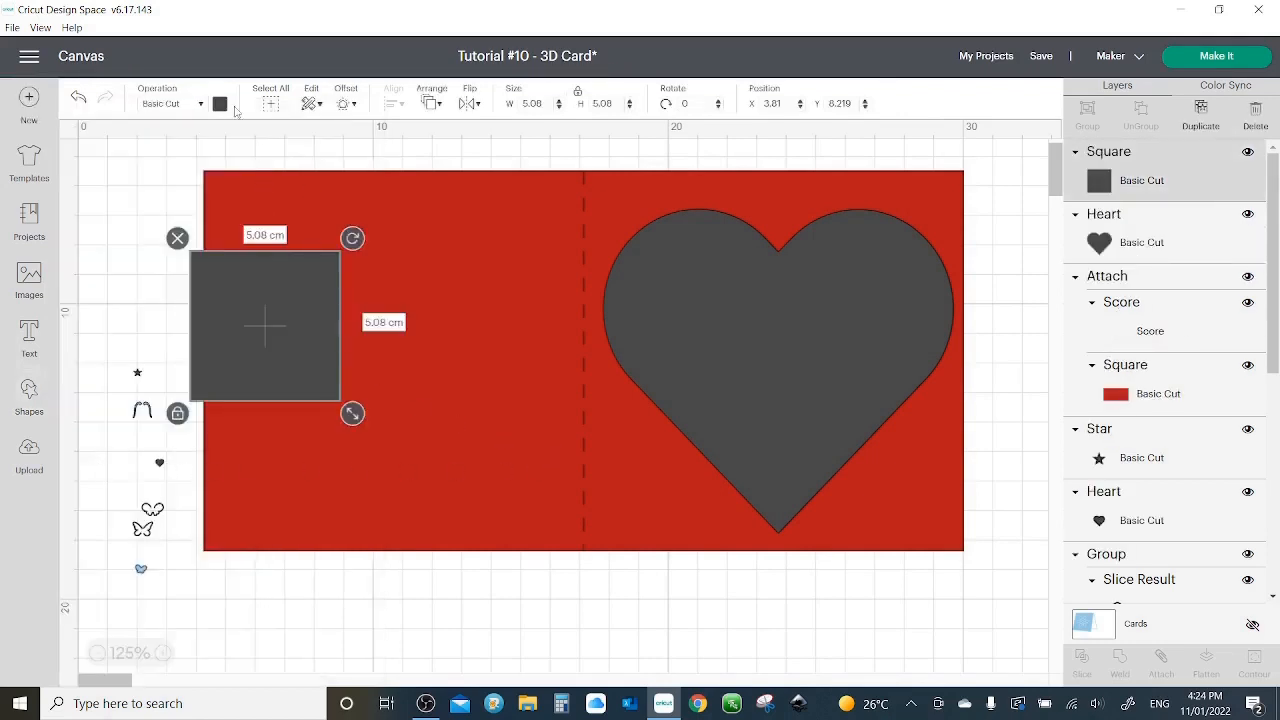
left_click(219, 104)
left_click(367, 205)
- Place the orange square against the score line at the card's upper edge and stretch it to about 12.876 × 12.735 cm
left_click_drag(285, 356, 675, 278)
left_click(571, 335)
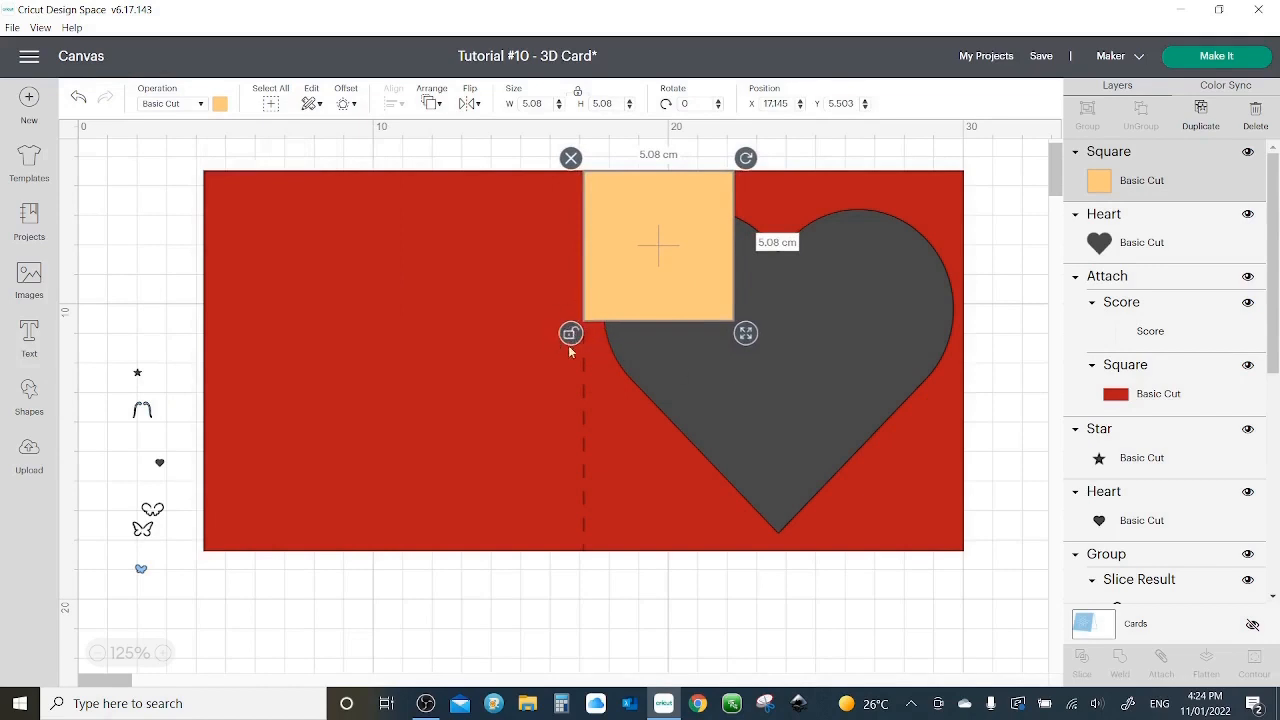
left_click_drag(745, 334, 976, 561)
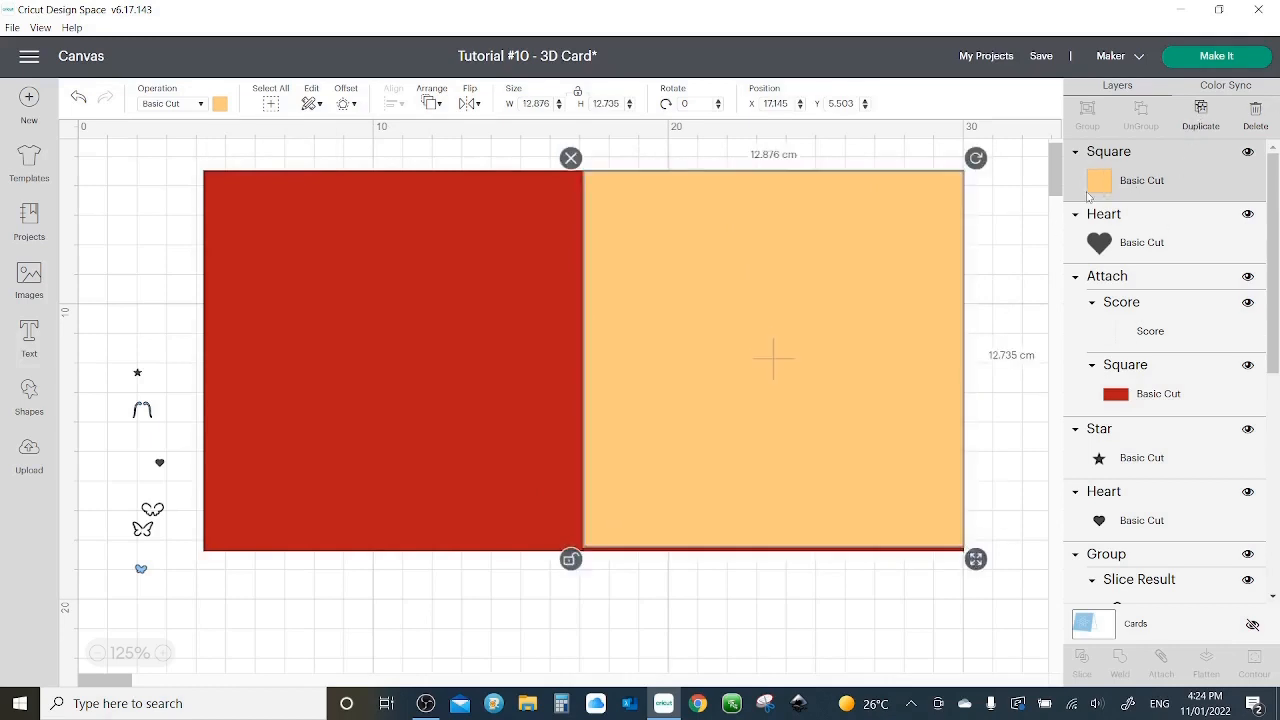
- Centre the large heart and the orange square on each other
left_click(1117, 229, "shift")
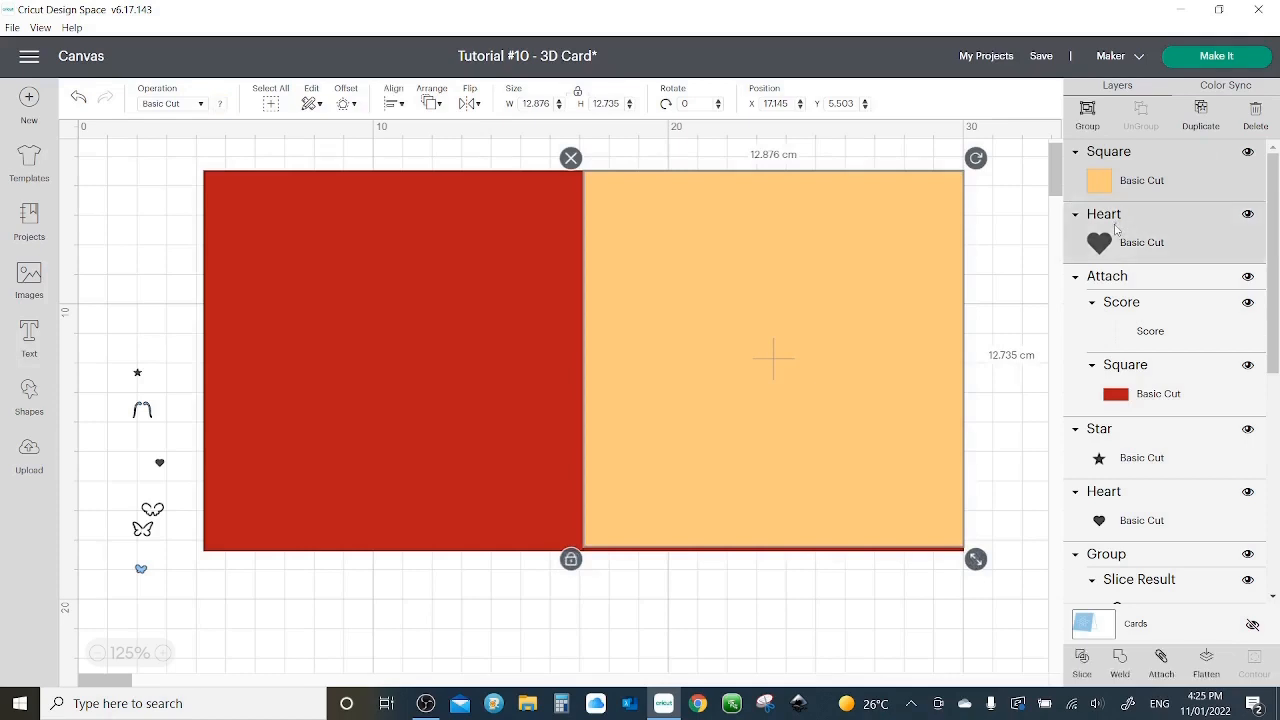
left_click(395, 103)
left_click(426, 280)
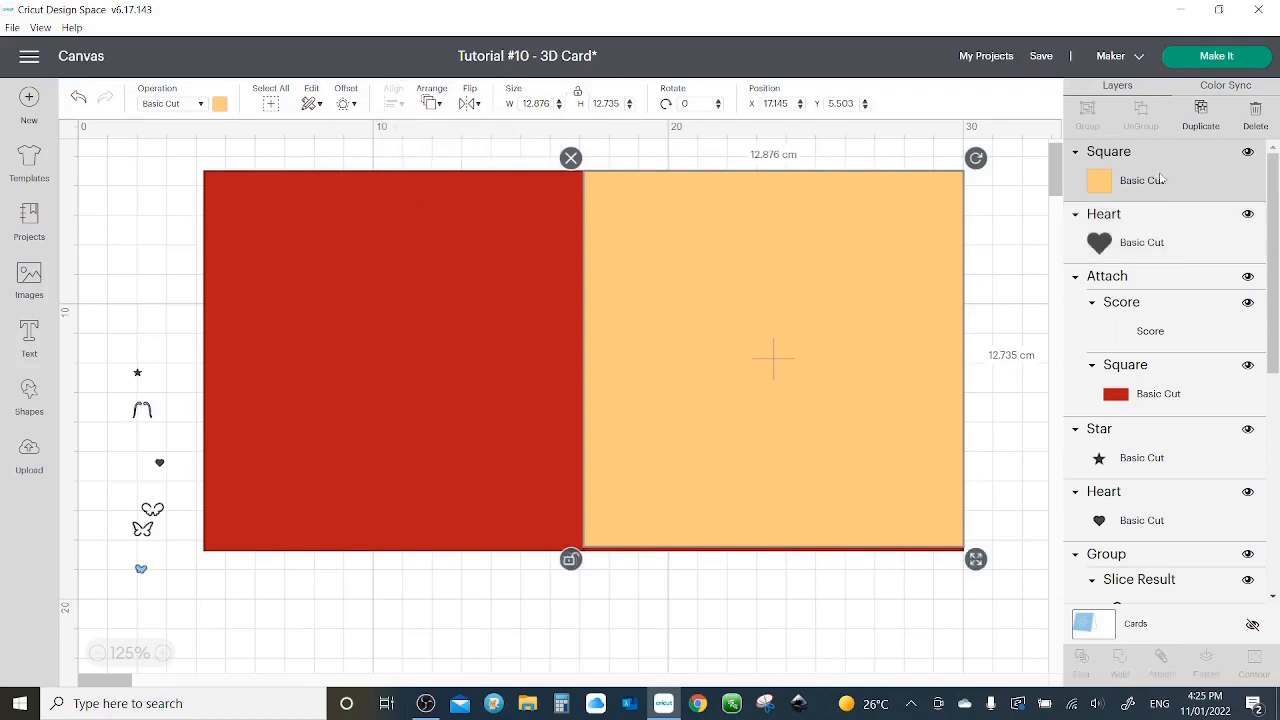
- Move the large heart's layer above the orange square and hide the square
left_click(1145, 237)
left_click_drag(1145, 237, 1150, 172)
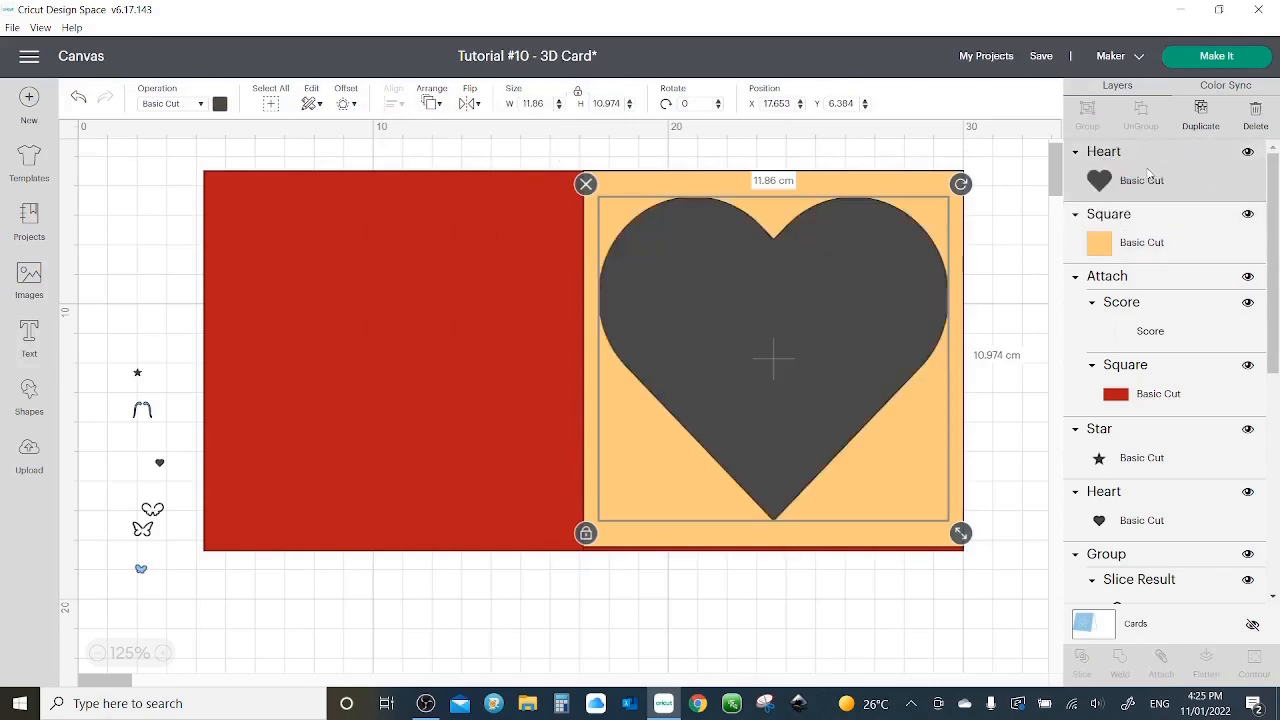
left_click(1145, 240)
left_click(1248, 215)
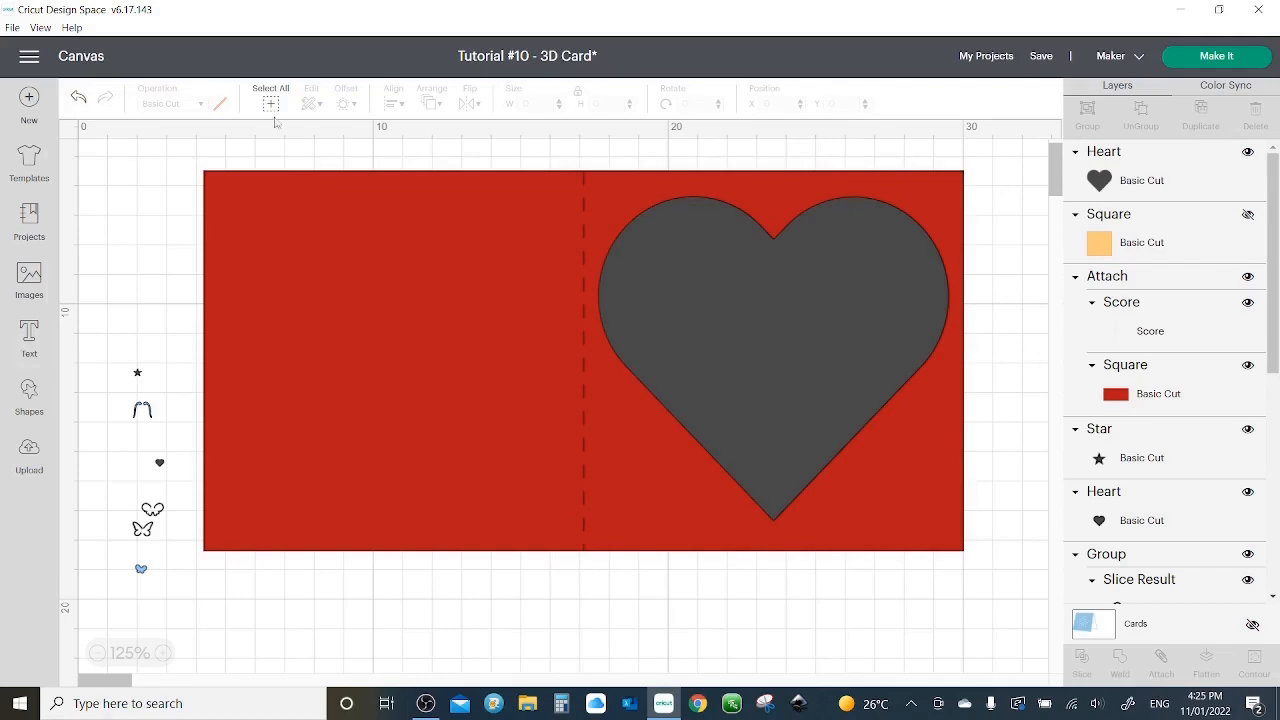
- Move the wing outline group from beside the card onto the large heart and change its stacking order
left_click(1118, 190)
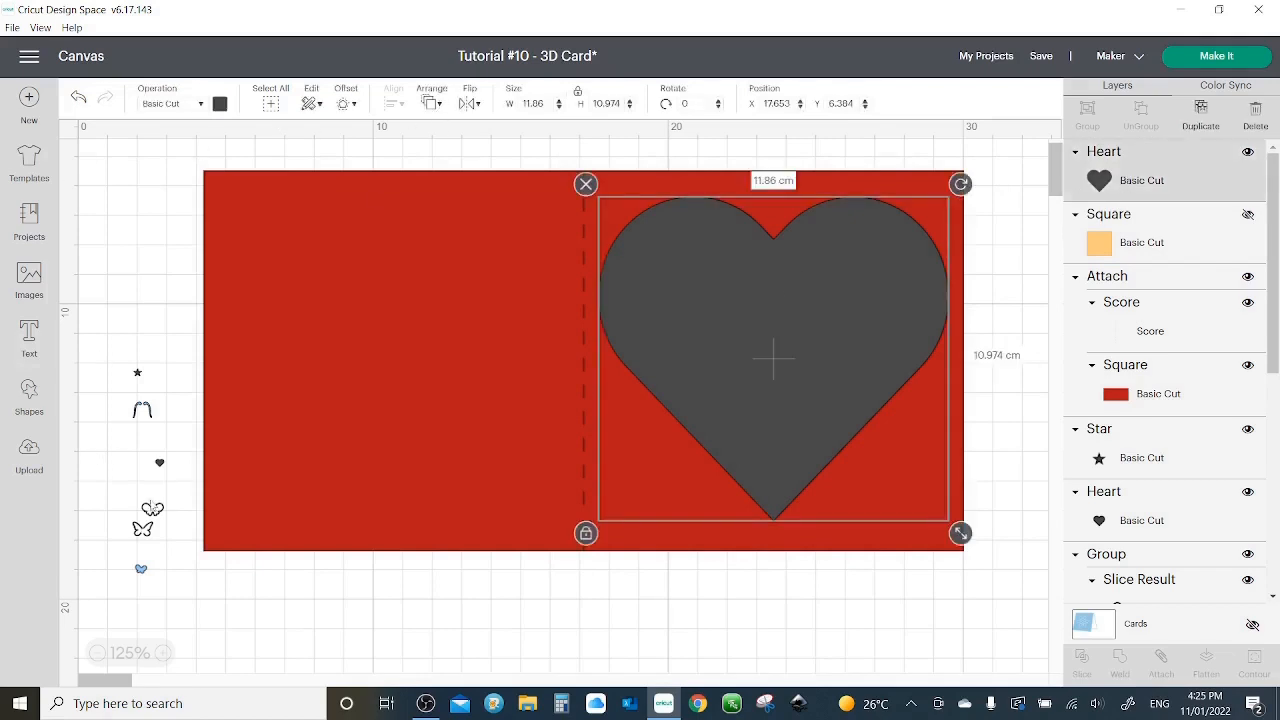
left_click_drag(167, 513, 785, 338)
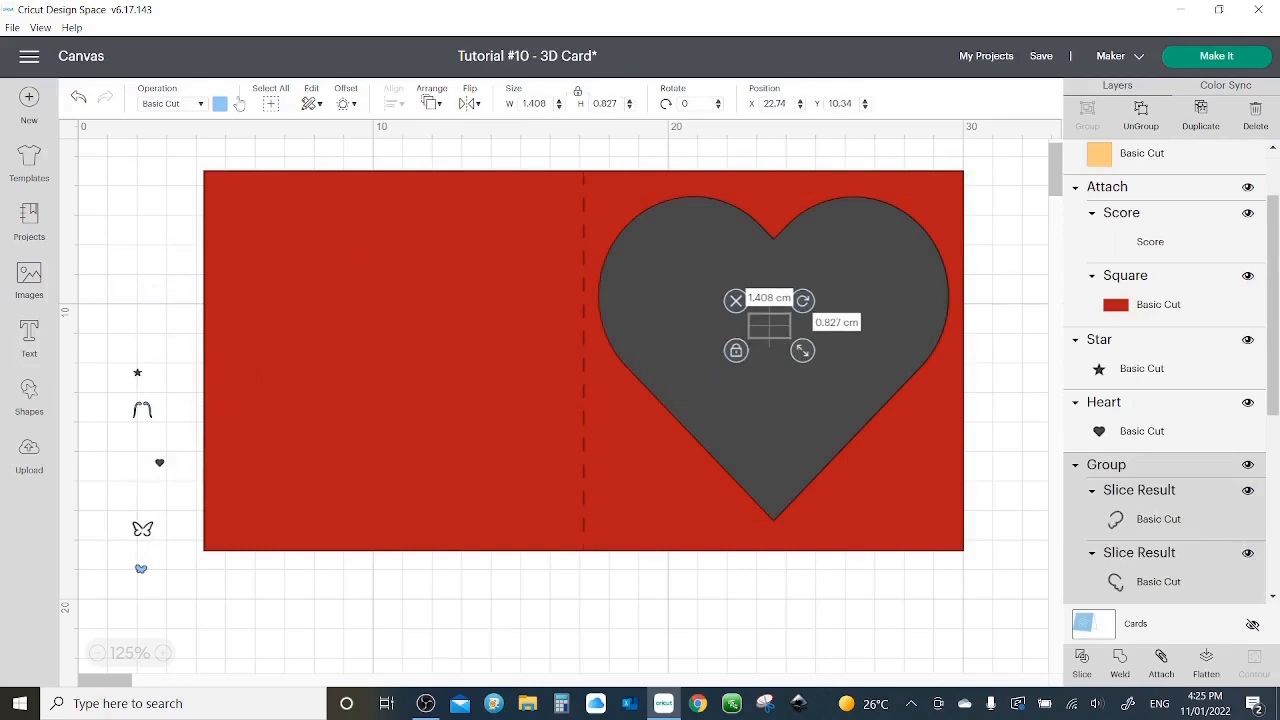
left_click(435, 104)
left_click(486, 194)
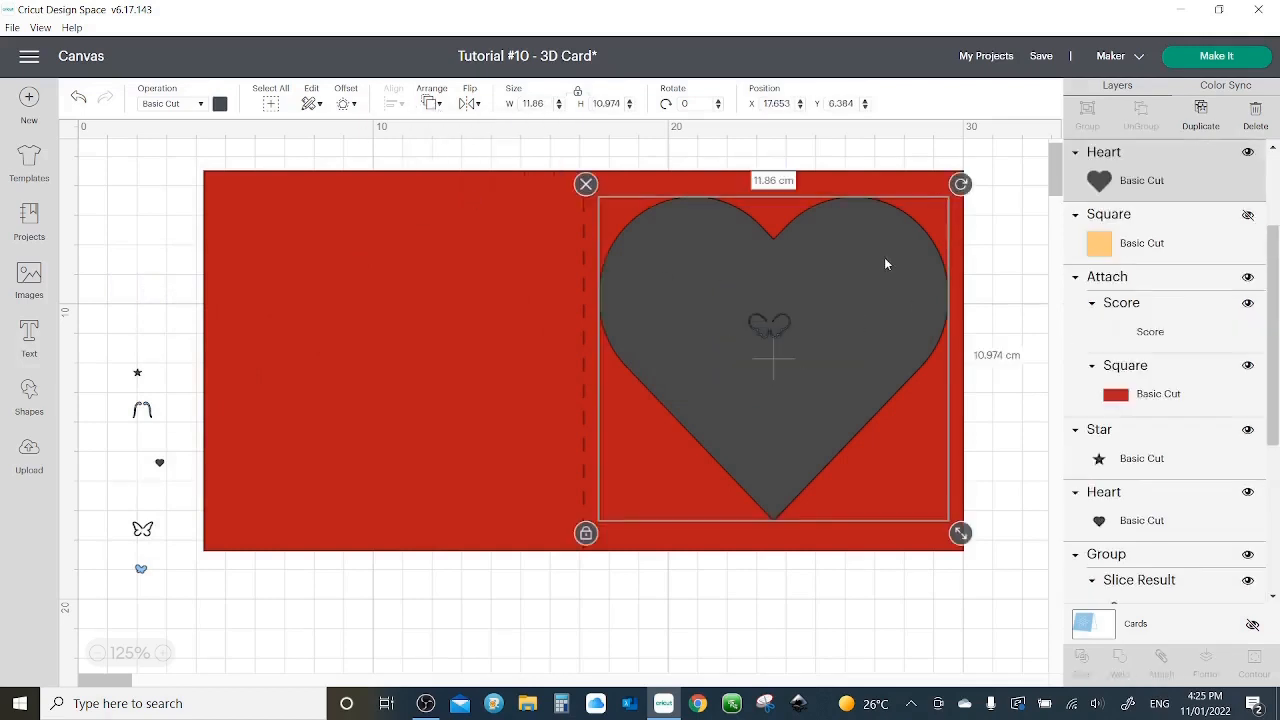
- Colour the large heart light yellow and rearrange the layers so the wing outline lies in front of it
left_click(220, 104)
left_click(350, 200)
left_click_drag(154, 341, 115, 590)
left_click(433, 104)
left_click(486, 194)
- Enlarge the wing outline to about 3.089 × 1.815 cm and centre it on the yellow heart
left_click(775, 331)
left_click_drag(804, 351, 852, 379)
left_click_drag(798, 354, 777, 348)
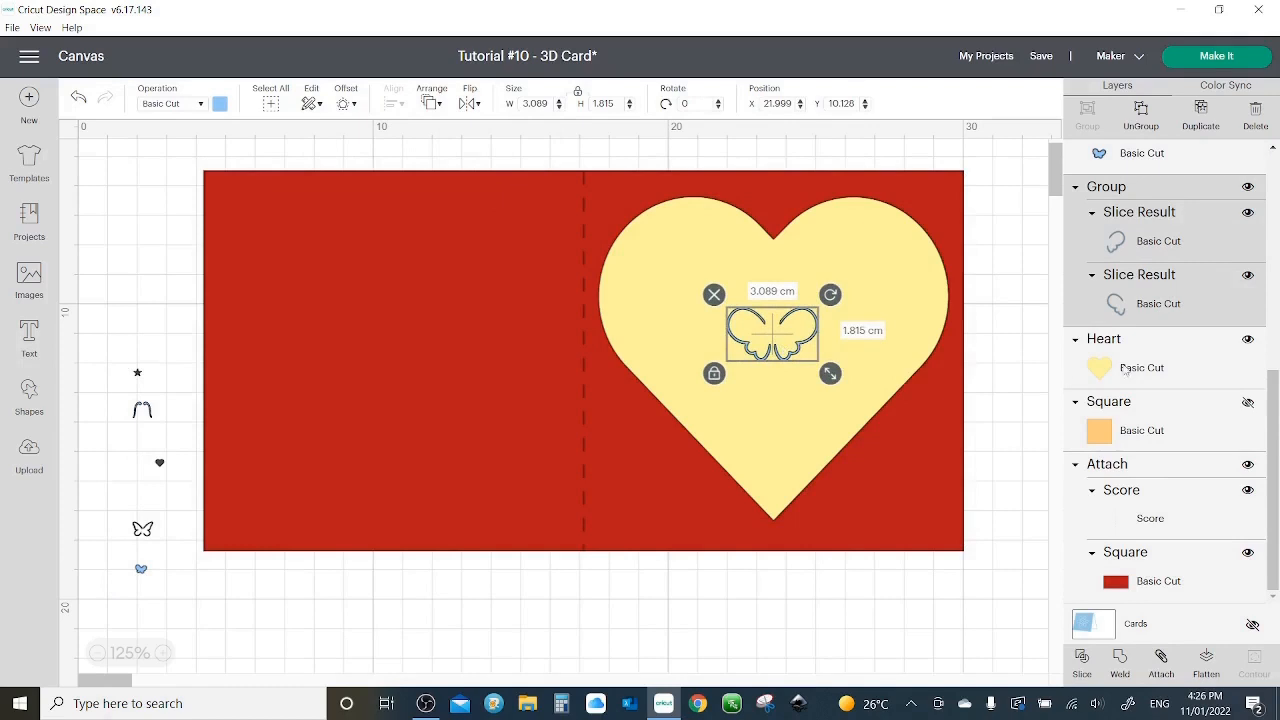
left_click(1124, 369, "shift")
left_click(395, 103)
left_click(430, 277)
key("Escape")
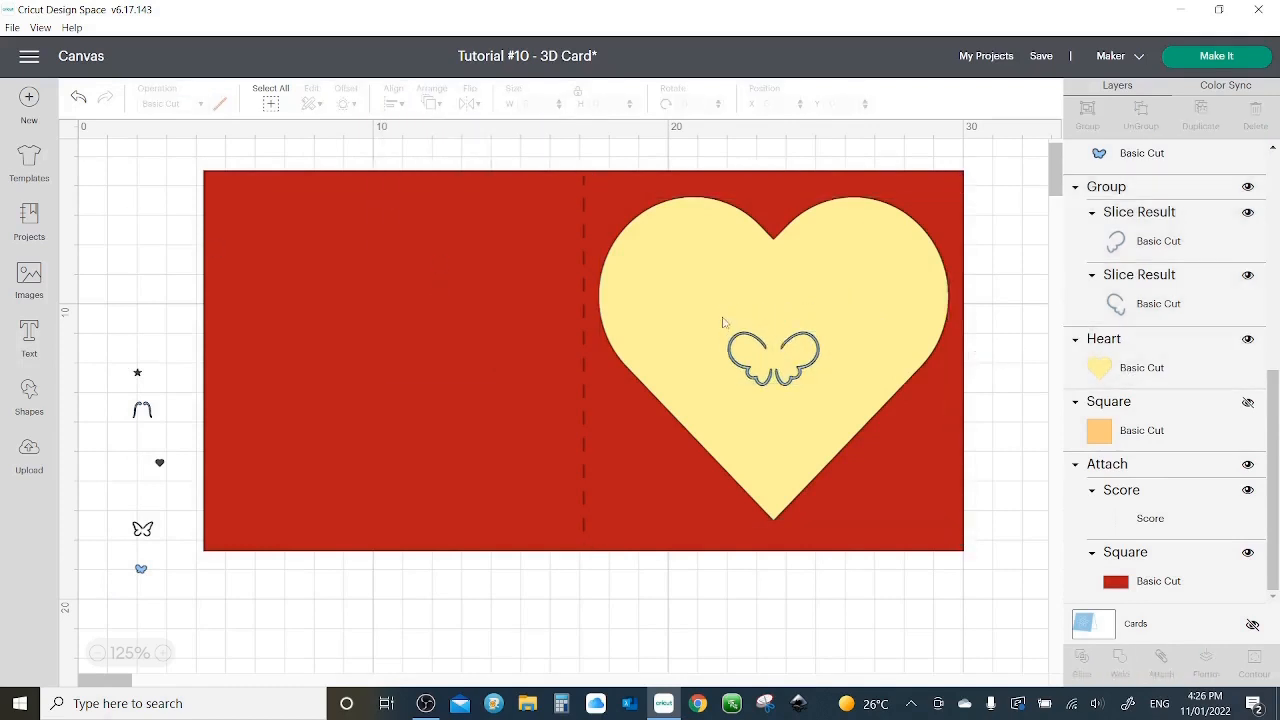
- Duplicate the wings, shrink the copy to about 2.181 × 1.282 cm, rotate it to about 319.47° and place it right of the heart's notch
left_click(778, 353)
left_click(1200, 113)
left_click_drag(848, 335, 850, 220)
left_click_drag(906, 272, 822, 246)
left_click_drag(811, 191, 817, 192)
left_click_drag(822, 248, 824, 241)
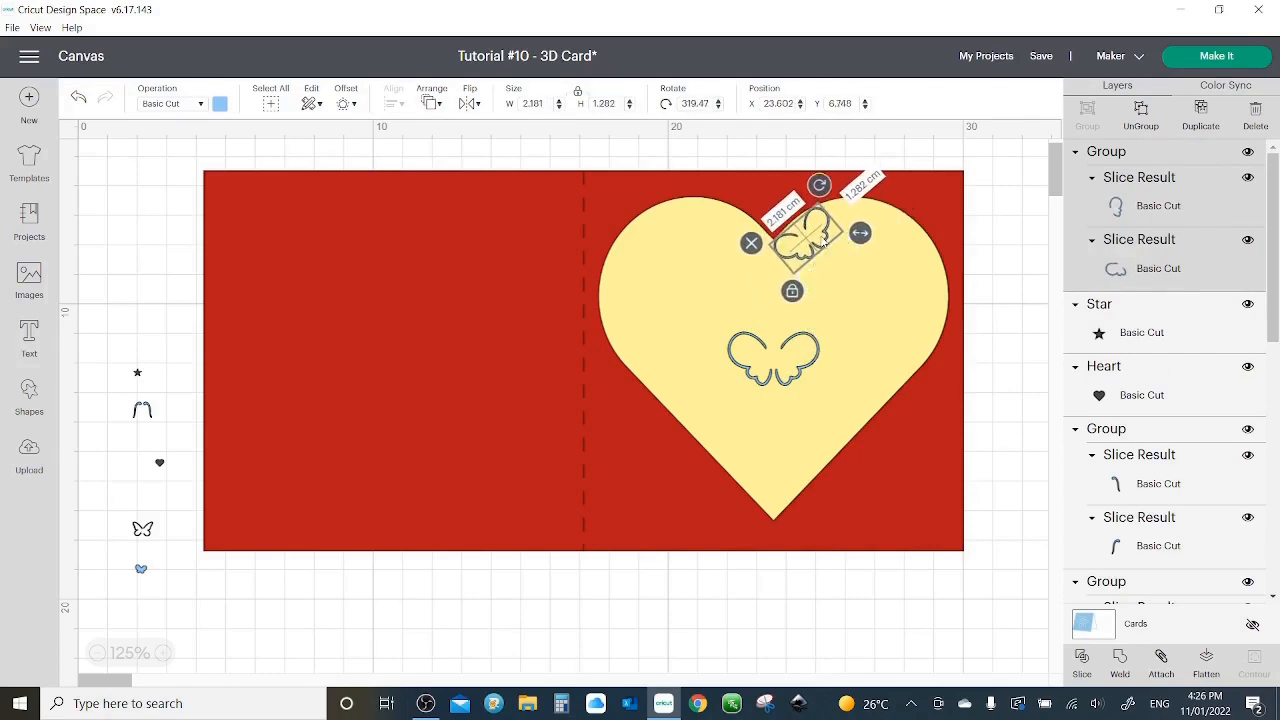
- Enlarge the small heart, antennae, star and butterfly outline beside the card and space them out
left_click(162, 464)
left_click_drag(175, 481, 186, 499)
left_click(168, 432)
left_click(149, 409)
left_click_drag(166, 431, 184, 465)
left_click_drag(138, 373, 142, 251)
left_click_drag(159, 267, 197, 305)
left_click(143, 529)
left_click_drag(166, 549, 207, 641)
- Duplicate the small tilted wings, place the copy left of the heart's notch and rotate it to mirror the first pair
left_click(819, 240)
left_click(1200, 117)
left_click_drag(826, 258, 722, 248)
left_click_drag(731, 194, 743, 250)
left_click(728, 250)
- Duplicate the small dark heart and arrange three copies above the large wings, with the outer two tilted
left_click_drag(166, 468, 826, 264)
left_click(1200, 117)
left_click(1200, 117)
left_click(1200, 117)
left_click(1200, 117)
left_click_drag(813, 294, 804, 292)
left_click(168, 349)
left_click_drag(171, 350, 769, 287)
- Centre the two tilted hearts vertically with each other and move the middle heart slightly lower
left_click(805, 290)
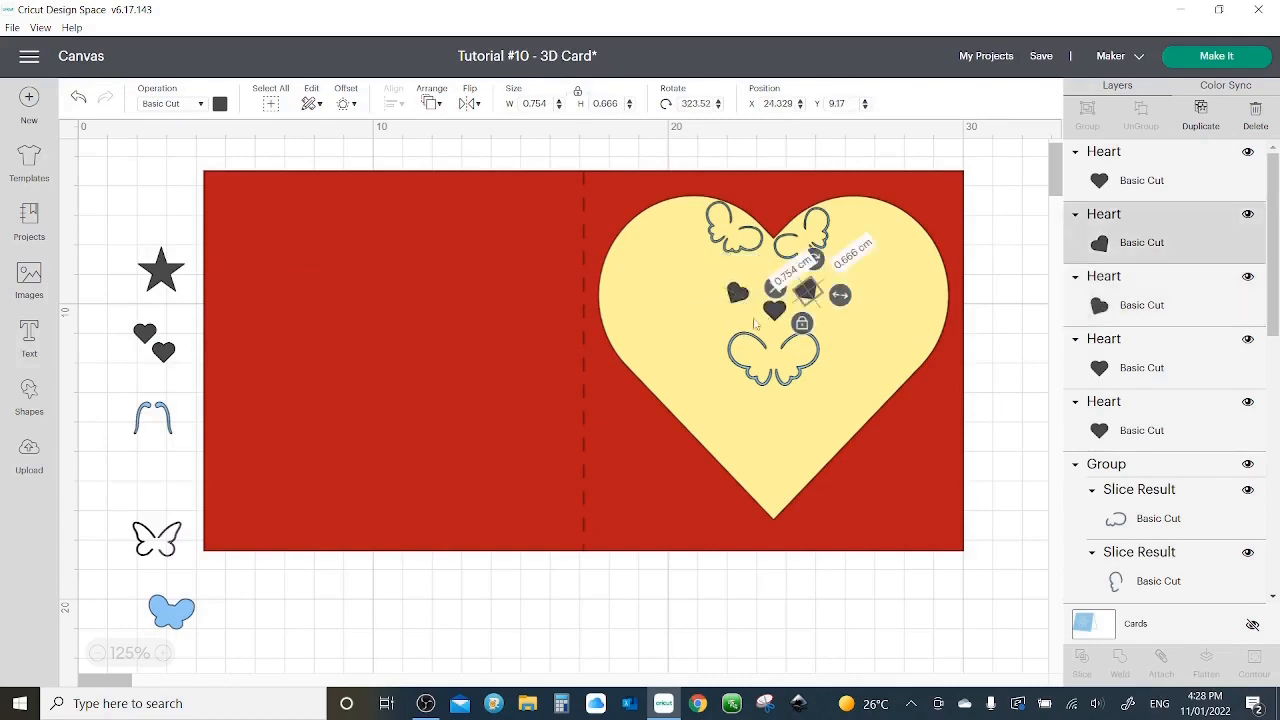
left_click(735, 293, "shift")
left_click(394, 103)
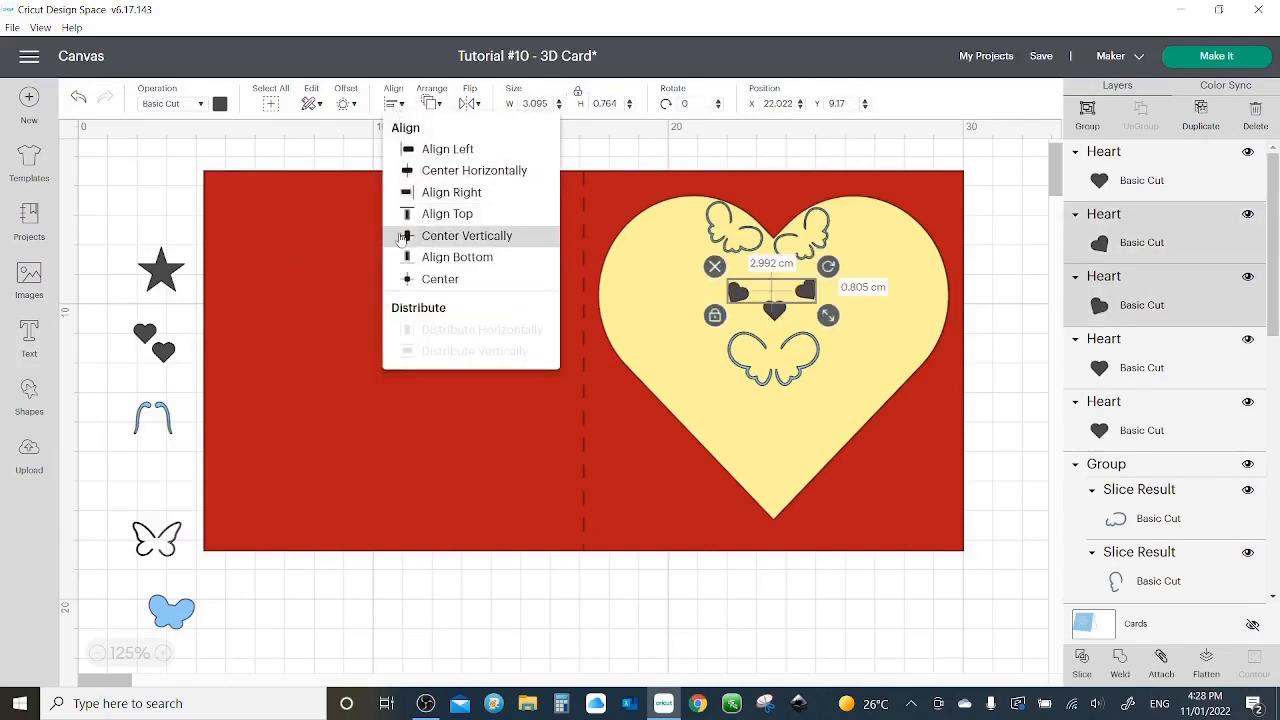
left_click(466, 236)
left_click(869, 218)
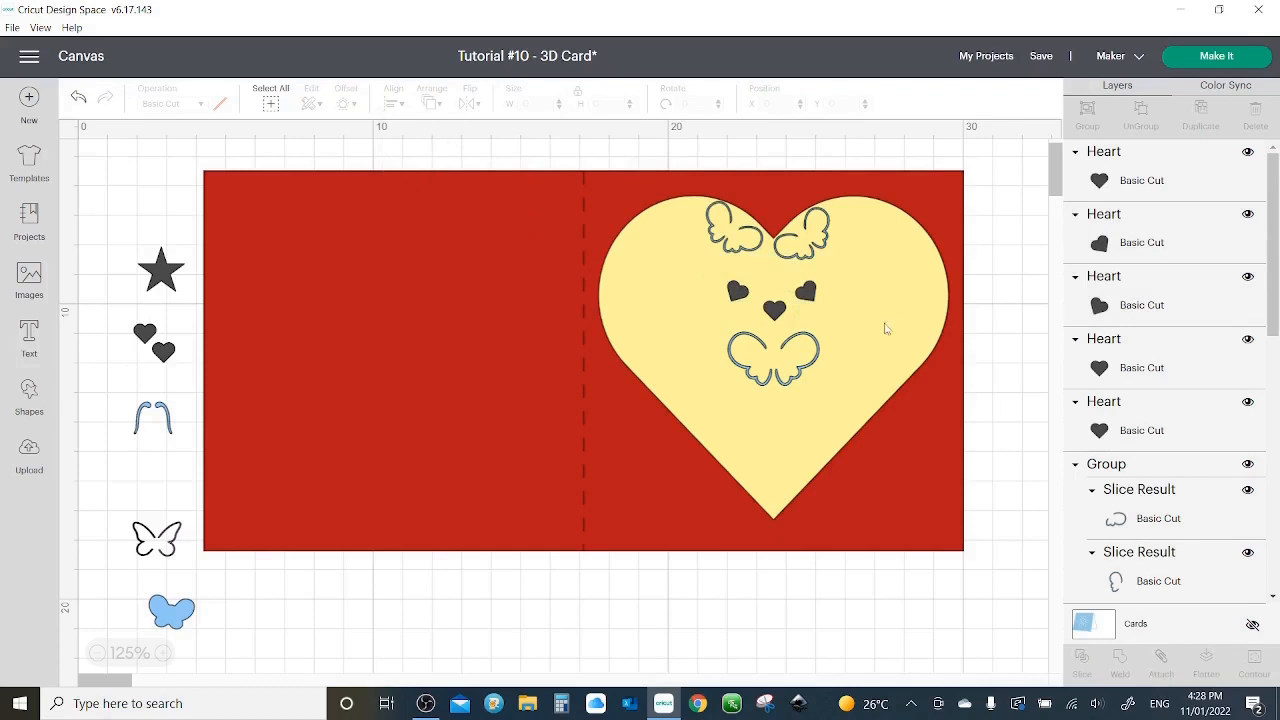
left_click_drag(774, 315, 774, 323)
left_click(932, 163)
- Colour a small heart beside the card dark red and the star light blue
left_click(163, 352)
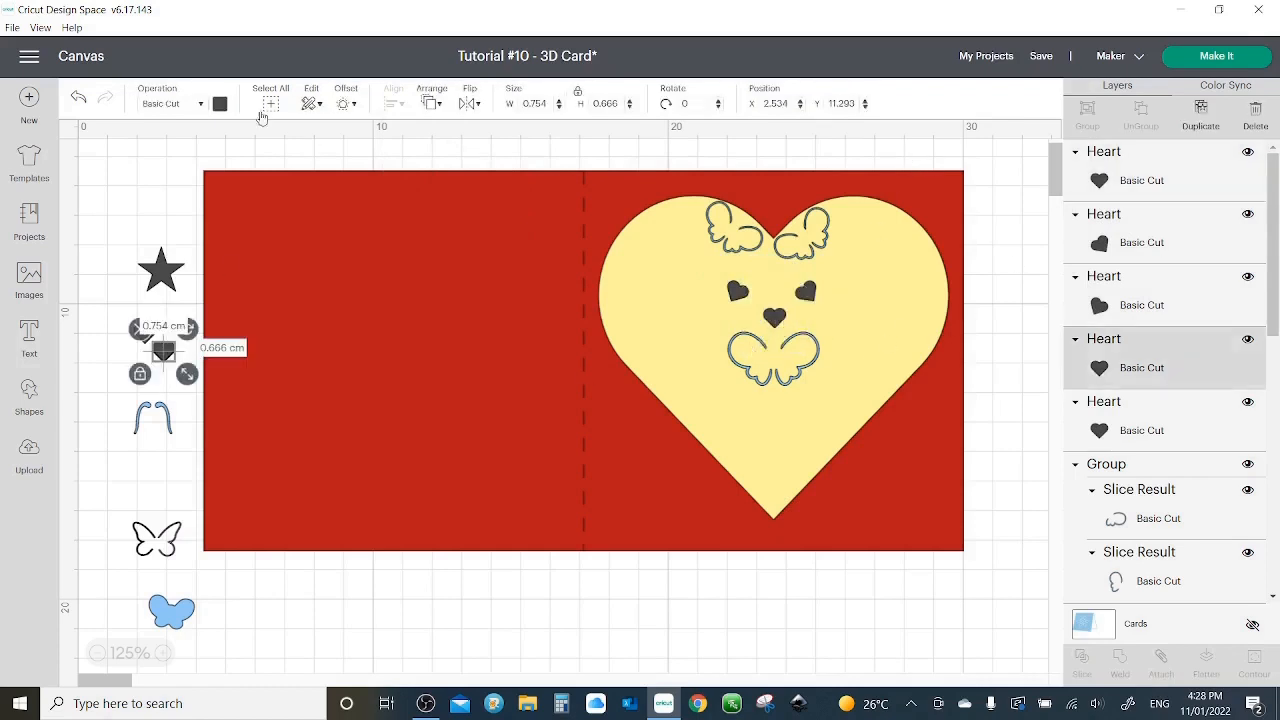
left_click(220, 104)
left_click(238, 174)
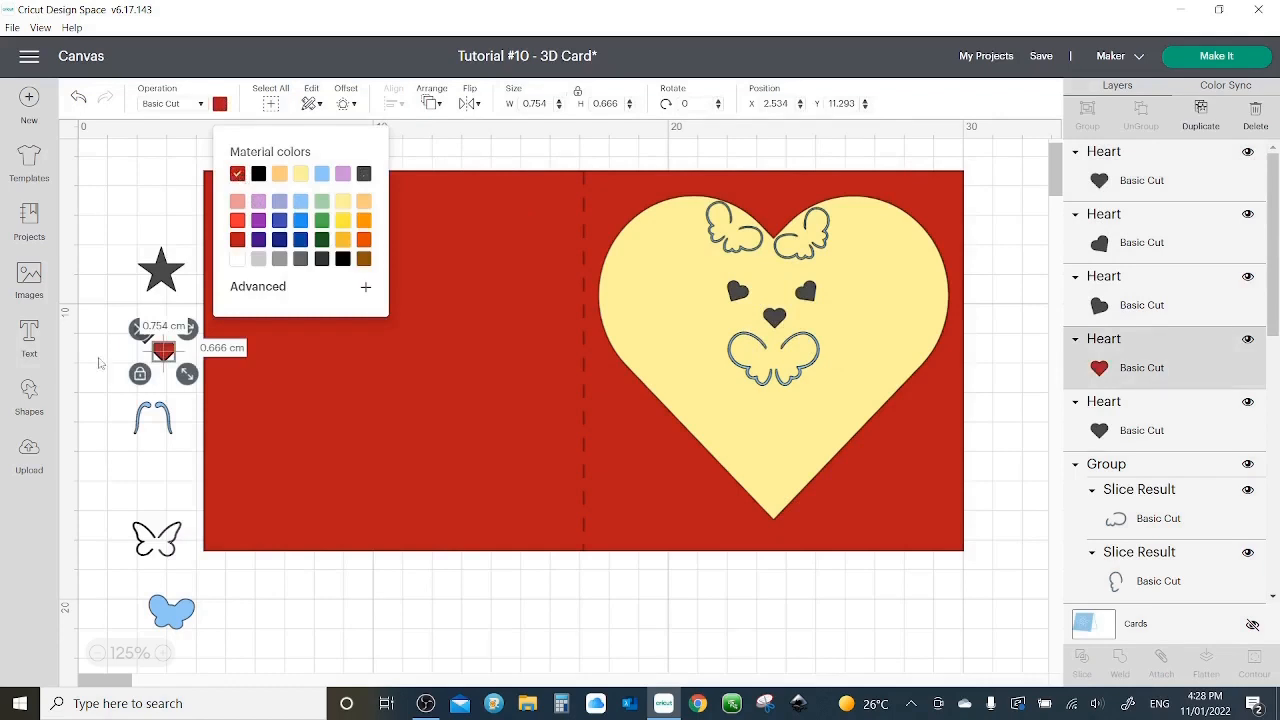
left_click(166, 268)
left_click(220, 104)
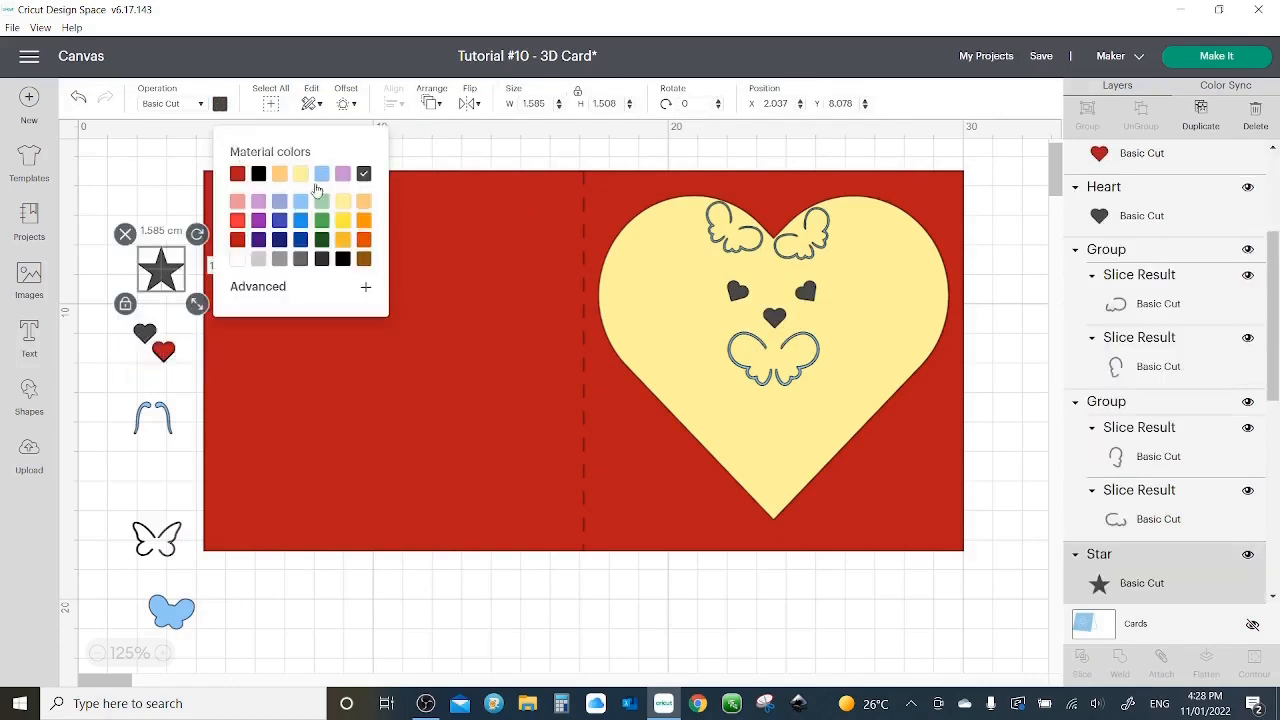
left_click(322, 175)
- Place the small red heart beside the right small wings, rotated to about 338.31°
left_click(143, 487)
left_click_drag(163, 351, 851, 212)
- Add a circle, shrink it to about 0.931 cm beside the card's upper-left corner and colour it green
left_click(29, 398)
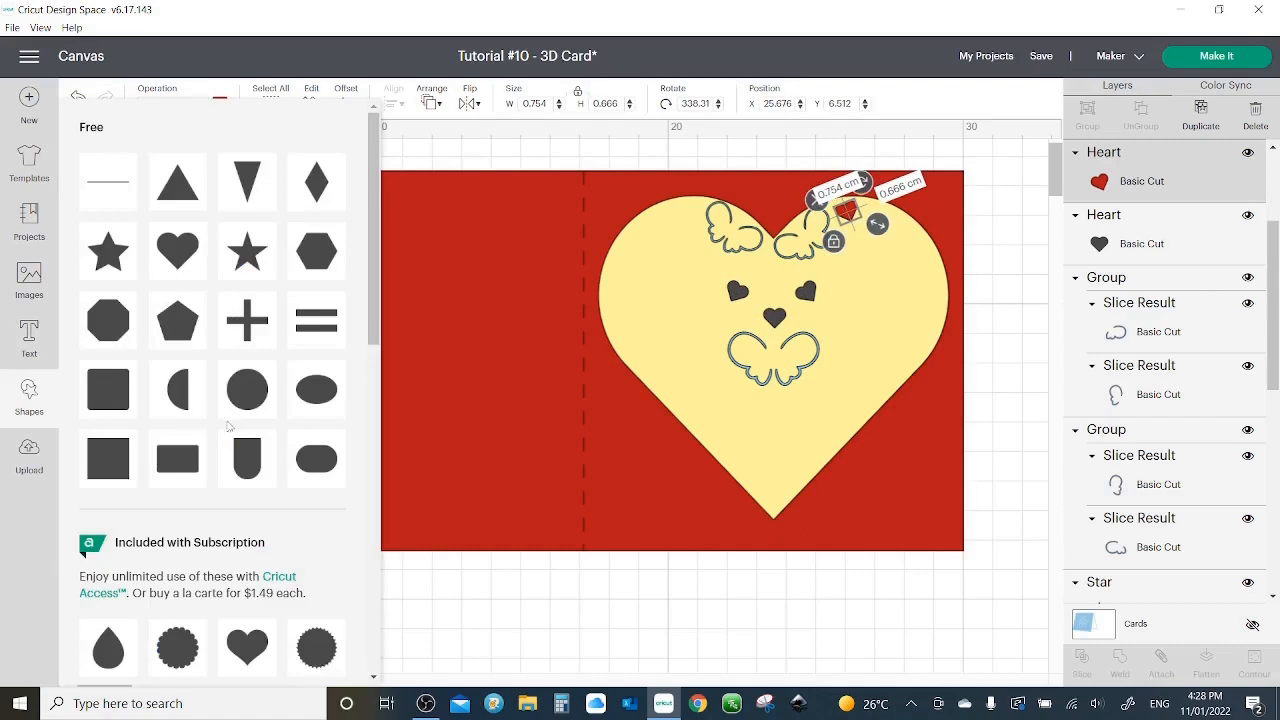
left_click(246, 393)
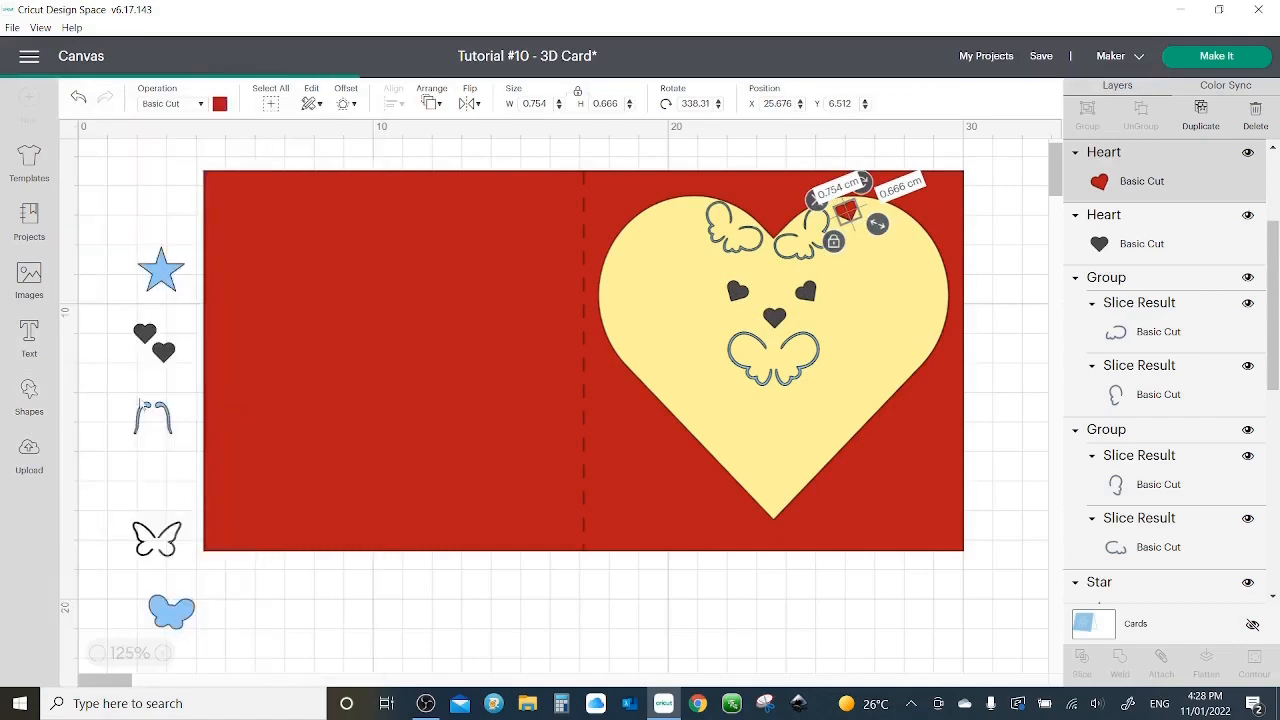
left_click_drag(293, 337, 139, 150)
left_click(220, 104)
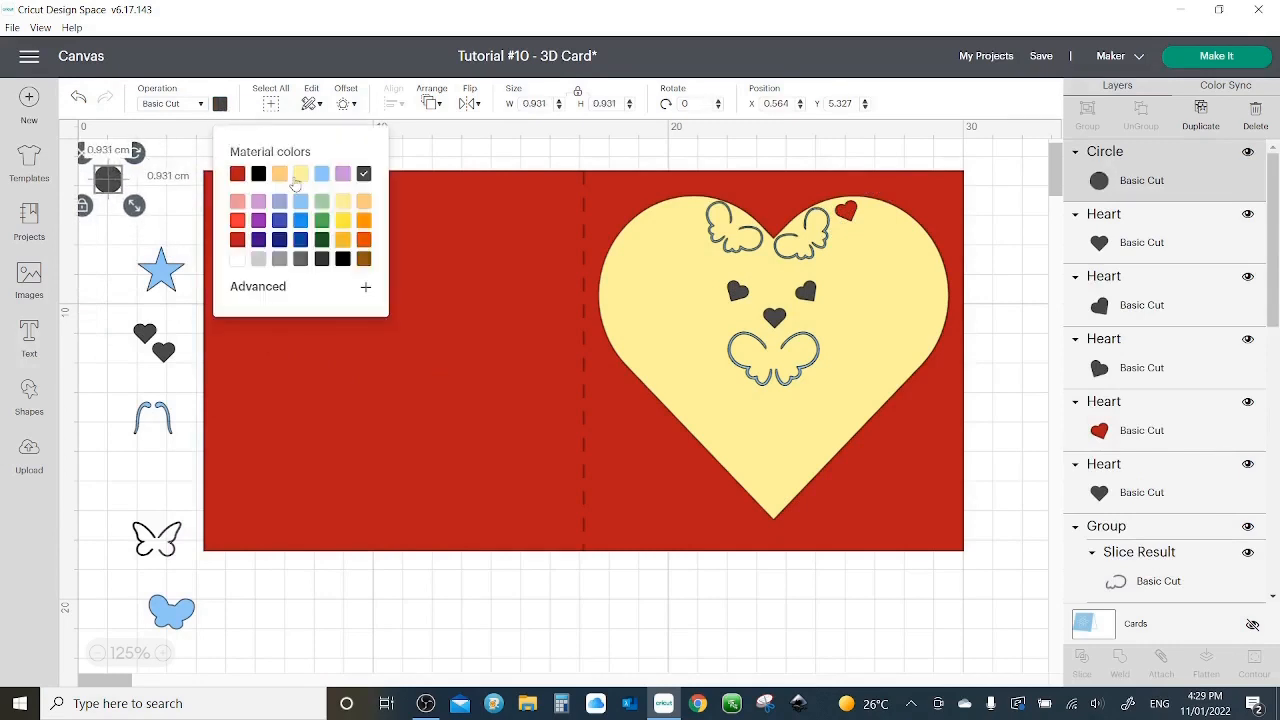
left_click(321, 237)
left_click(131, 260)
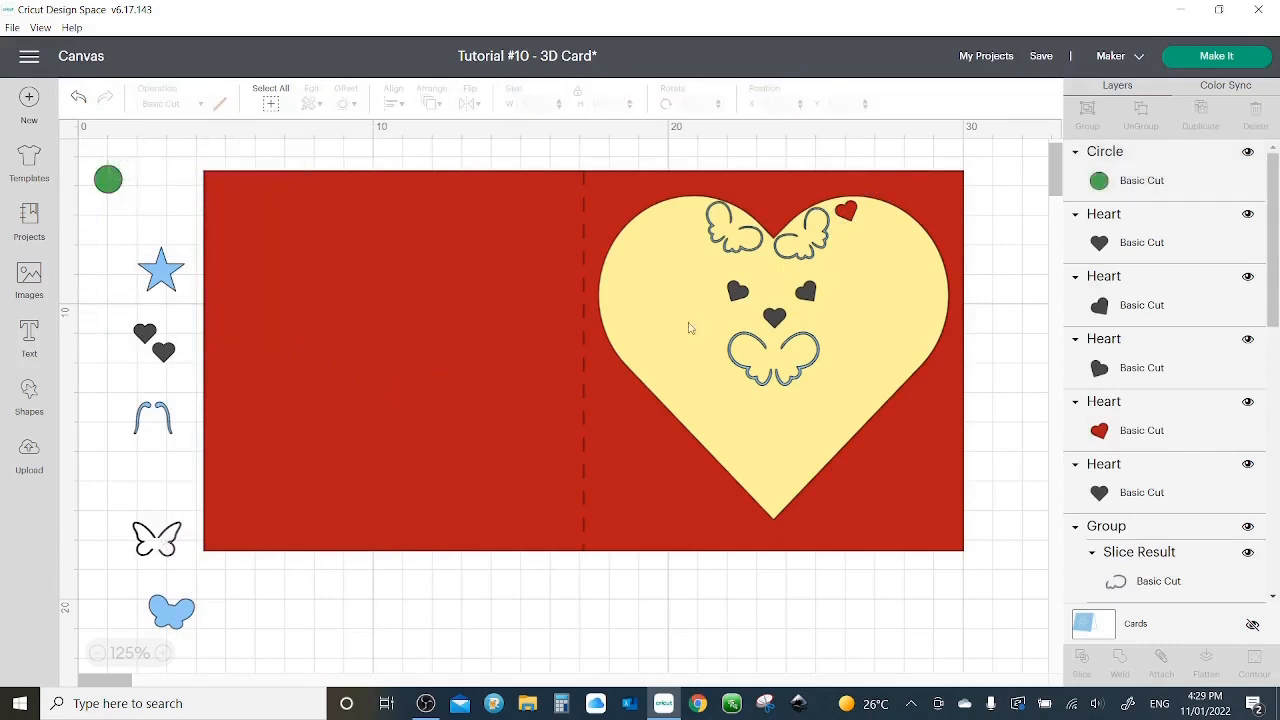
- Duplicate the small red heart beside the right small wings and flip the copy horizontally
left_click(848, 212)
left_click(1196, 118)
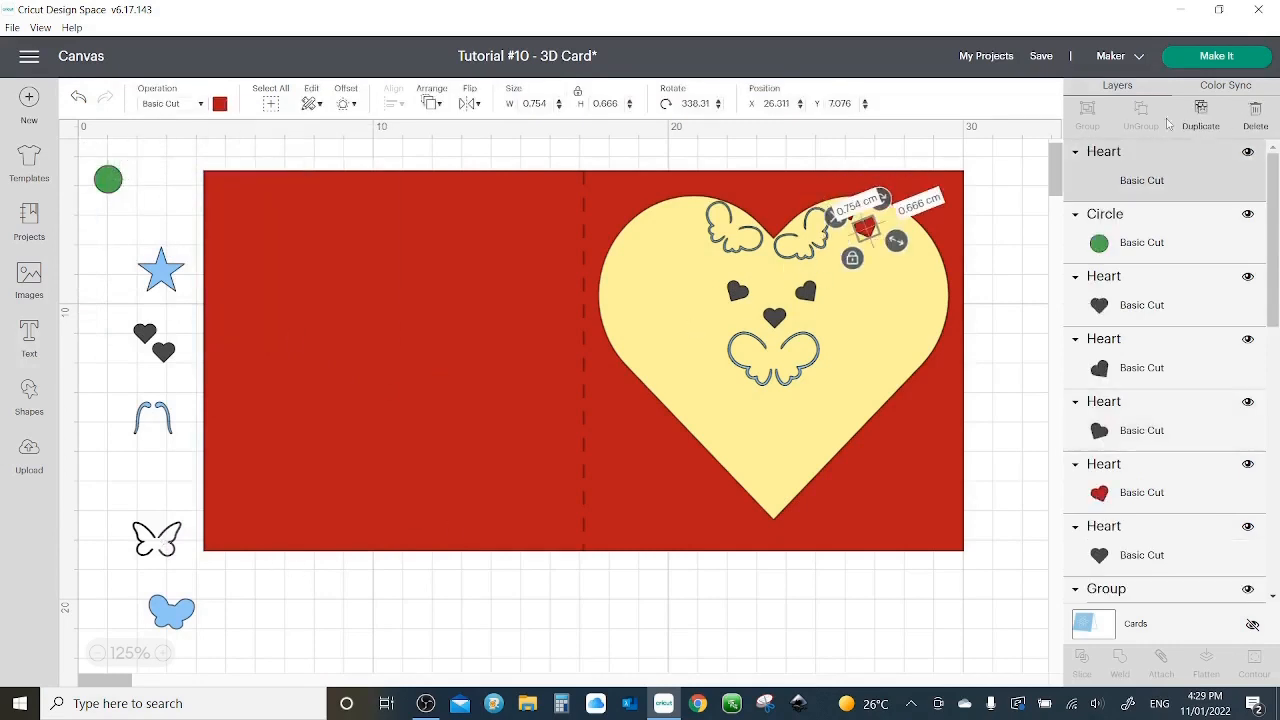
left_click(470, 104)
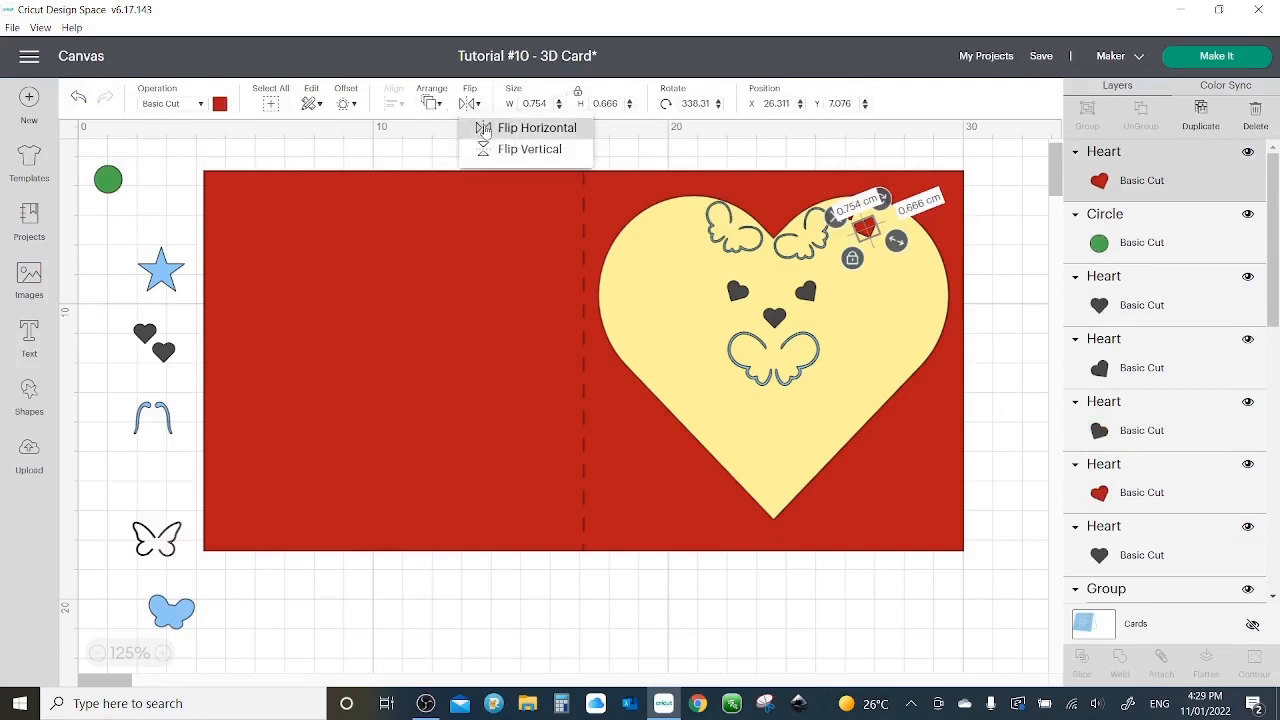
left_click(484, 128)
- Move the flipped red heart to the outer side of the left small wings, level with the original red heart
key("Left")
key("Left")
key("Left")
key("Left")
key("Left")
key("Left")
key("Left")
key("Left")
key("Left")
key("Left")
key("Left")
key("Left")
key("Left")
key("Left")
key("Left")
key("Left")
key("Left")
key("Left")
key("Left")
key("Left")
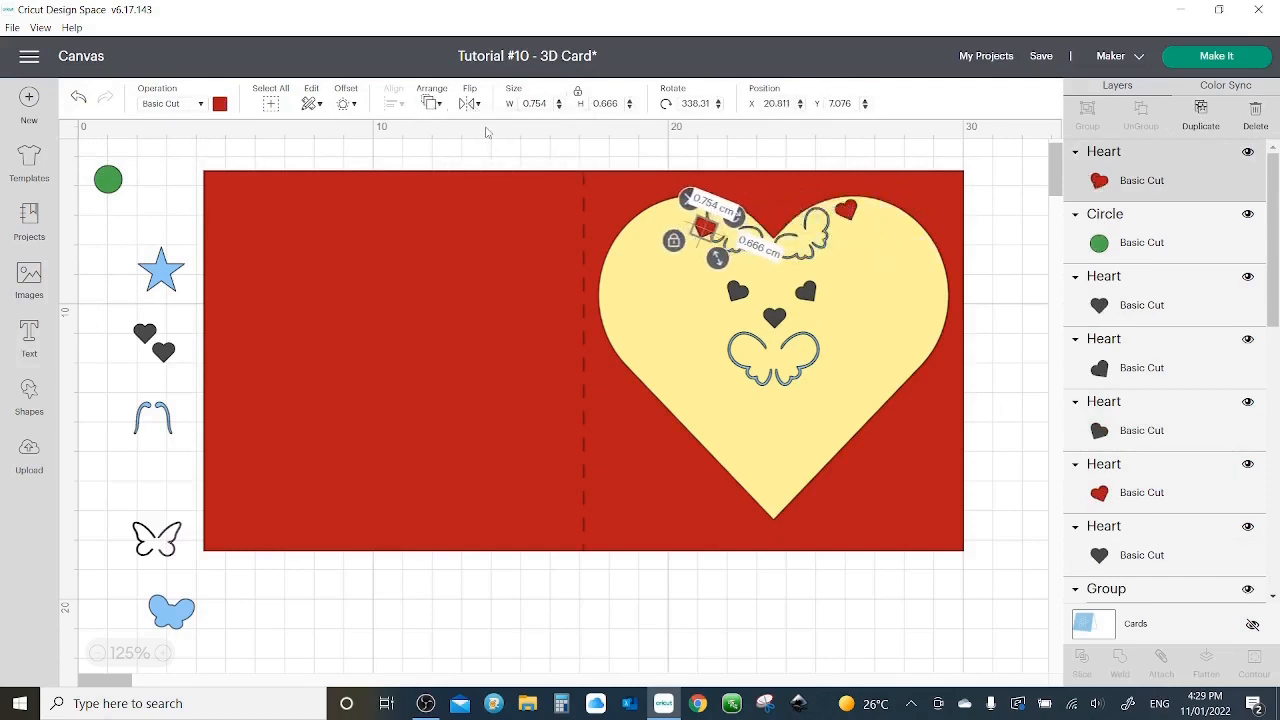
key("Up")
key("Up")
key("Up")
key("Up")
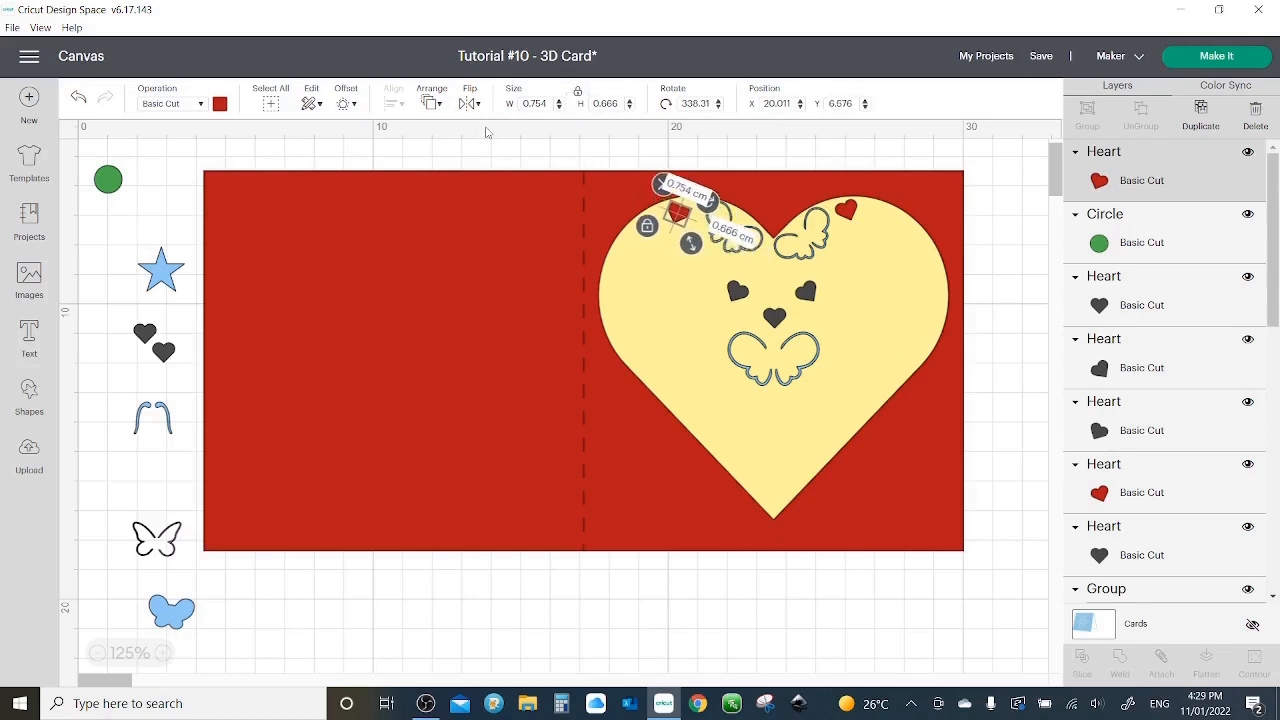
left_click(975, 207)
left_click_drag(677, 216, 680, 215)
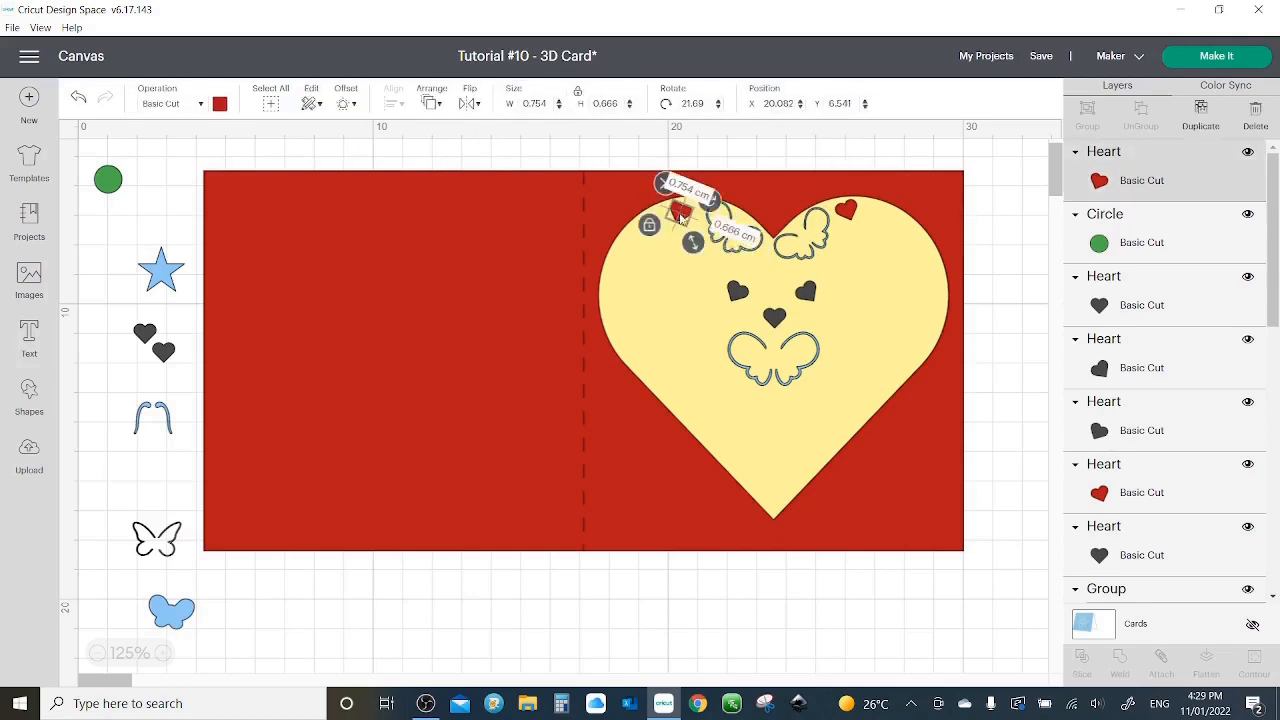
- Centre the two small red hearts vertically with each other
left_click(848, 210, "shift")
left_click(432, 103)
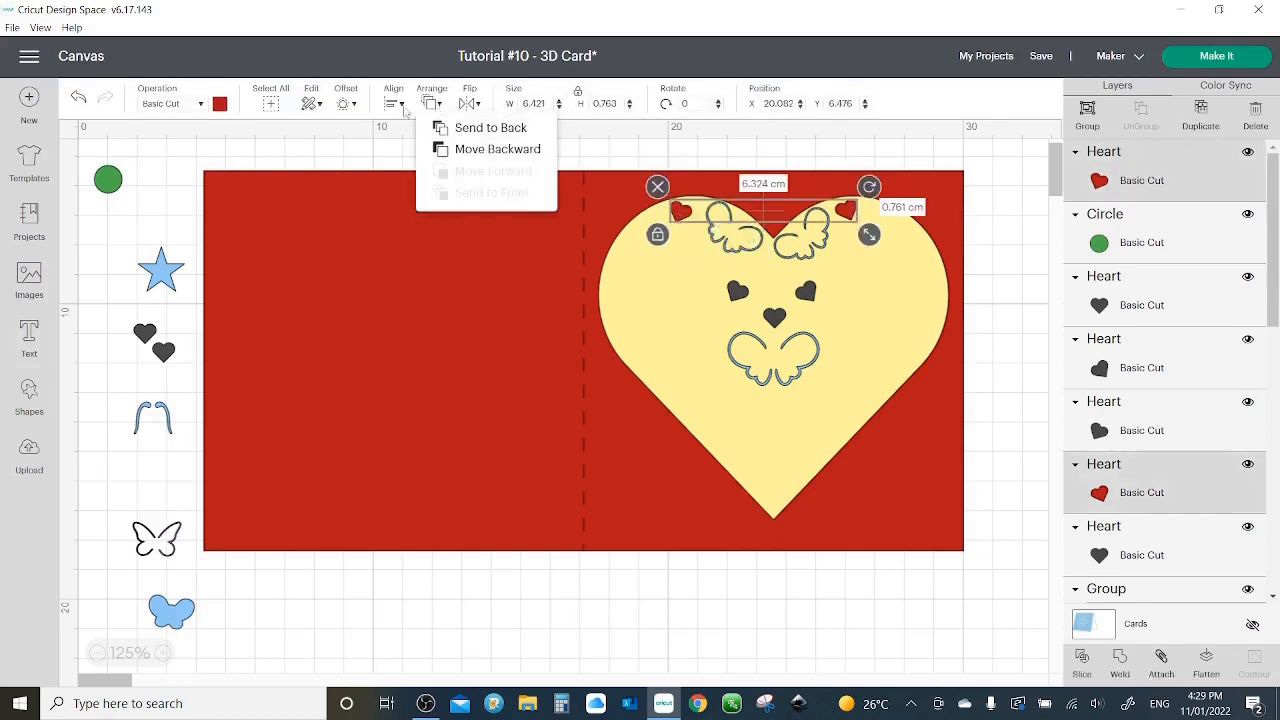
left_click(396, 106)
left_click(434, 237)
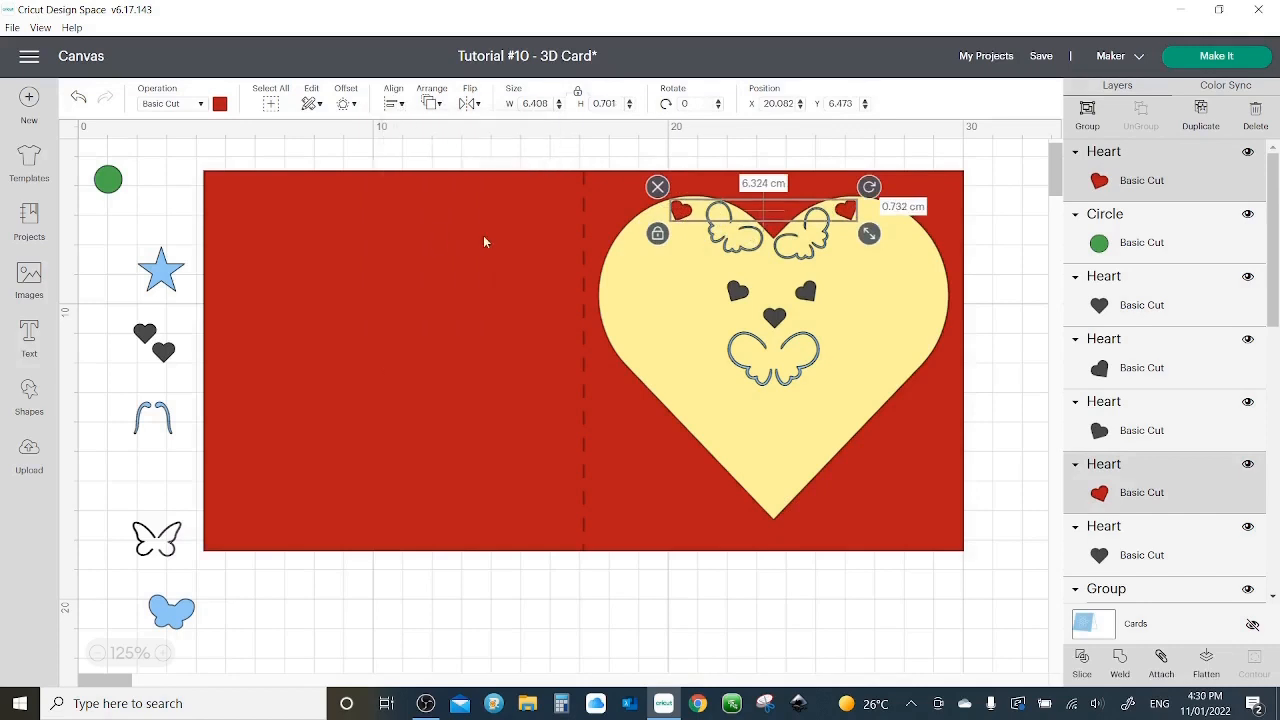
left_click(758, 152)
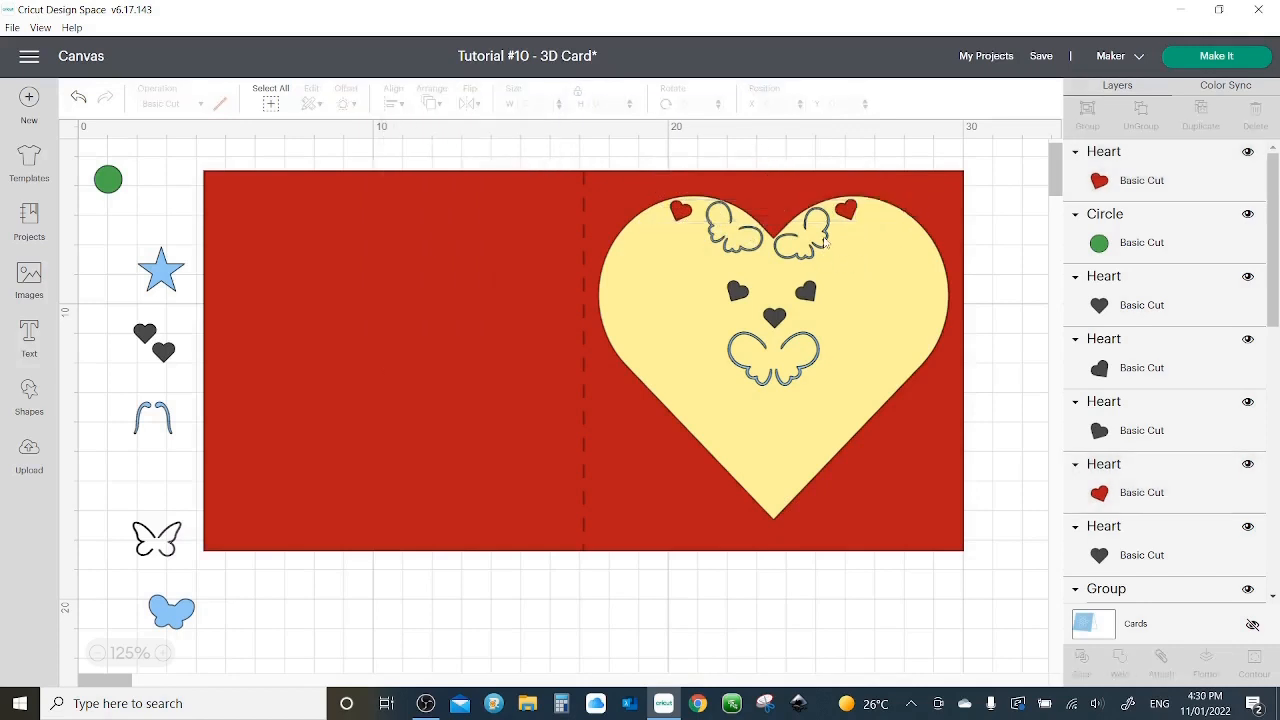
left_click(742, 238)
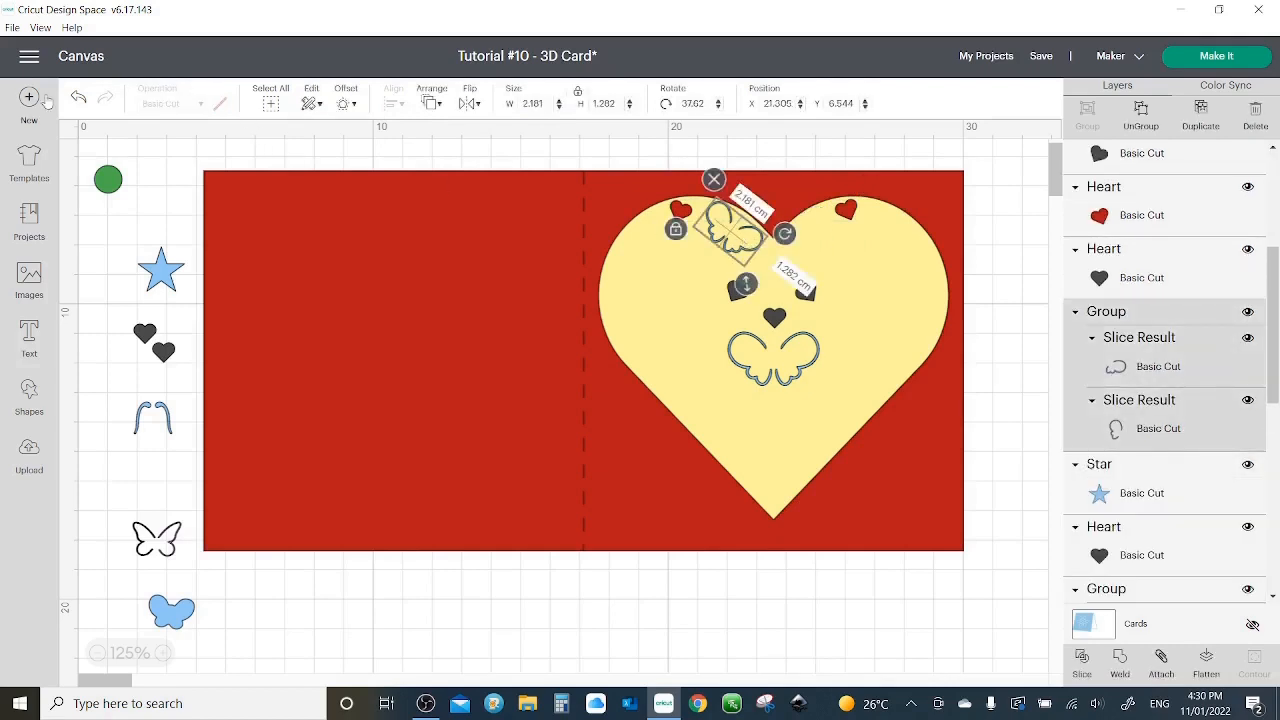
left_click(80, 98)
left_click(82, 100)
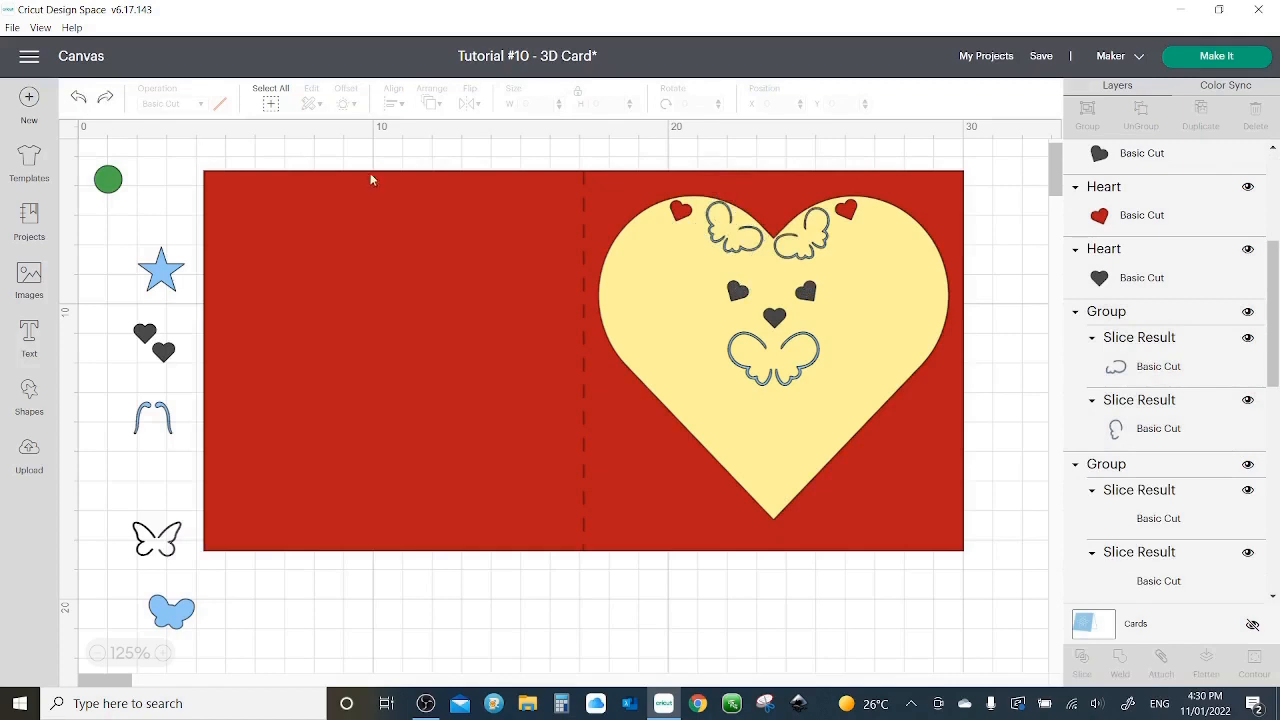
- Shift the left small wings slightly lower and centre both pairs of small wings vertically with each other
left_click(728, 234)
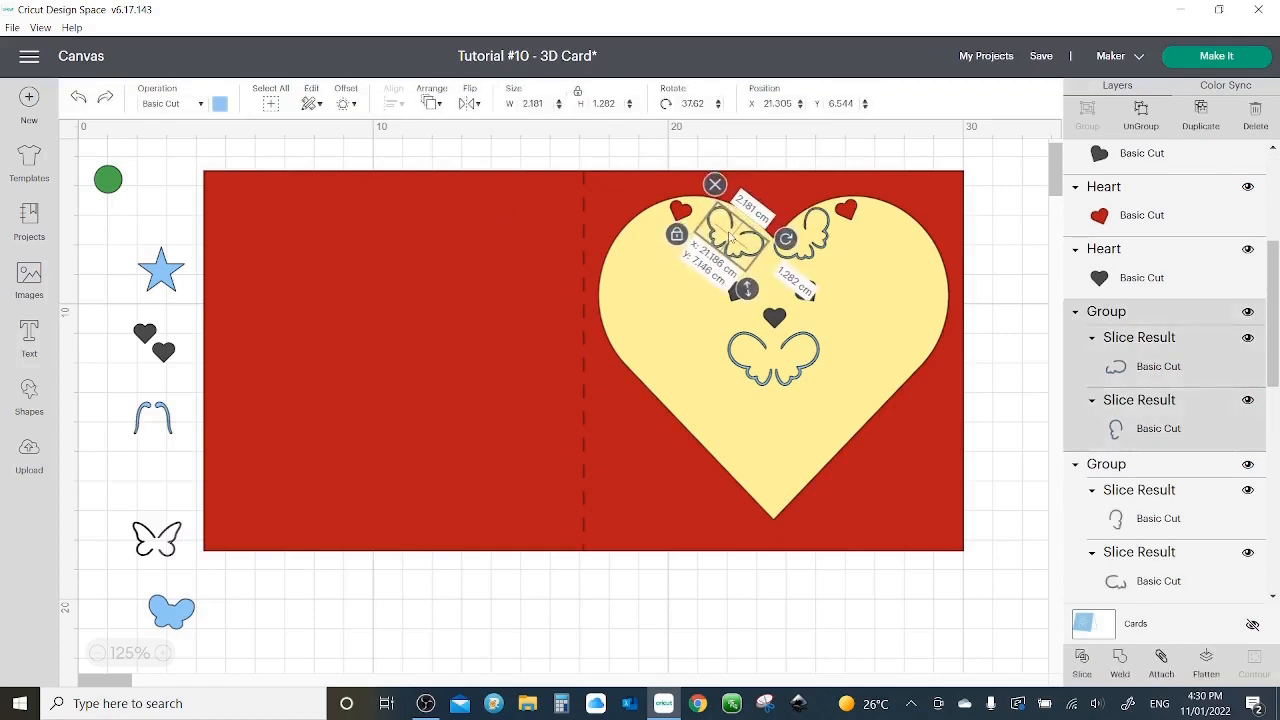
left_click_drag(729, 235, 730, 241)
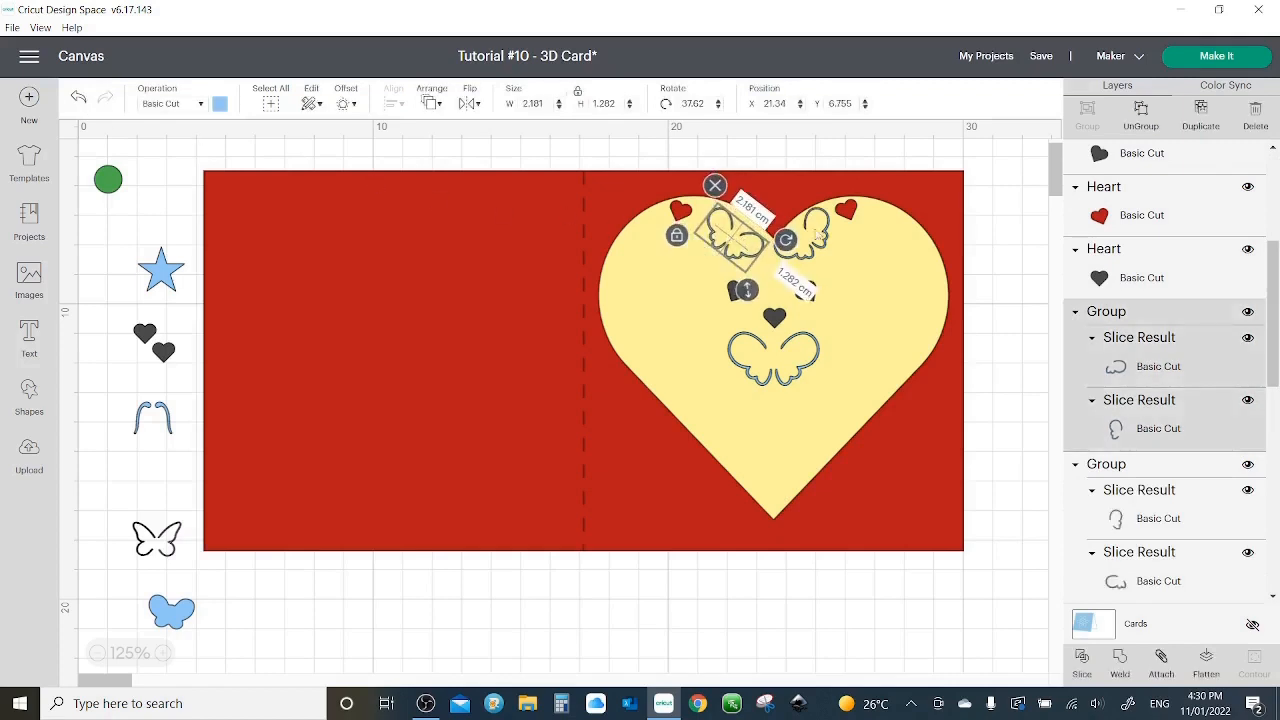
left_click(830, 234, "shift")
left_click(394, 103)
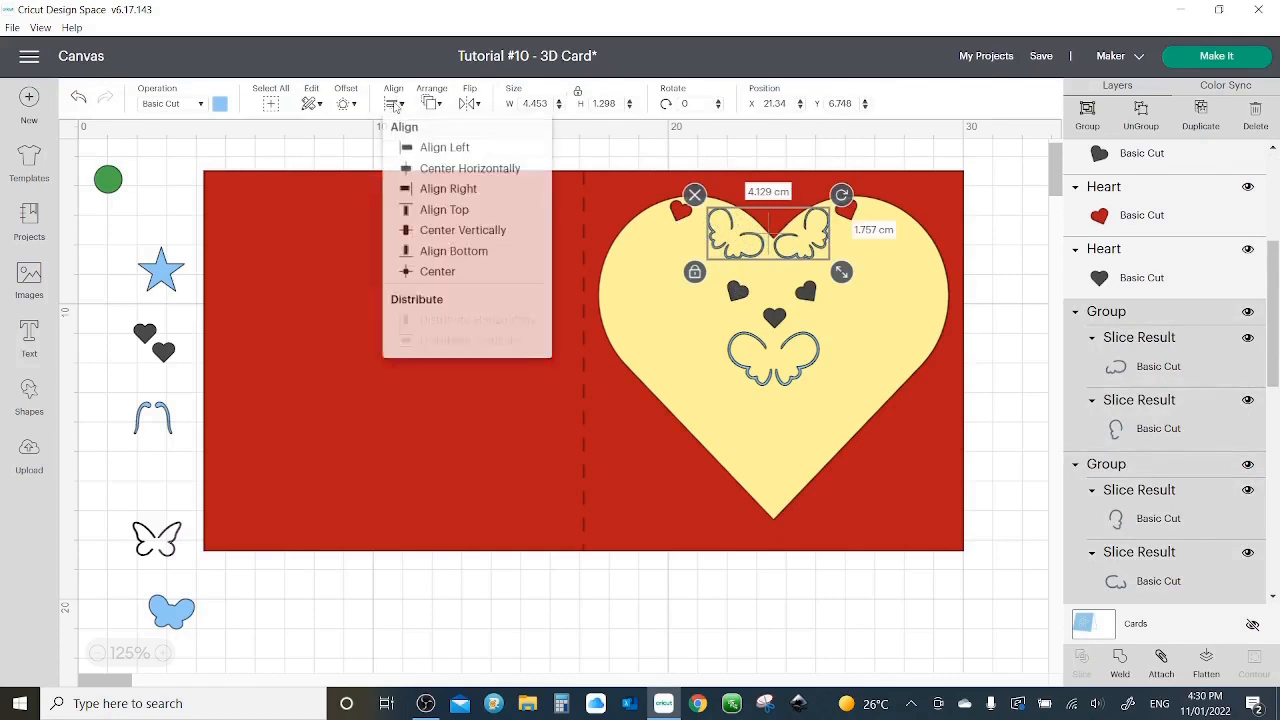
left_click(421, 234)
- Place the butterfly outline beside the right tilted heart, rotated to about 44.46°, and duplicate it
left_click(156, 540)
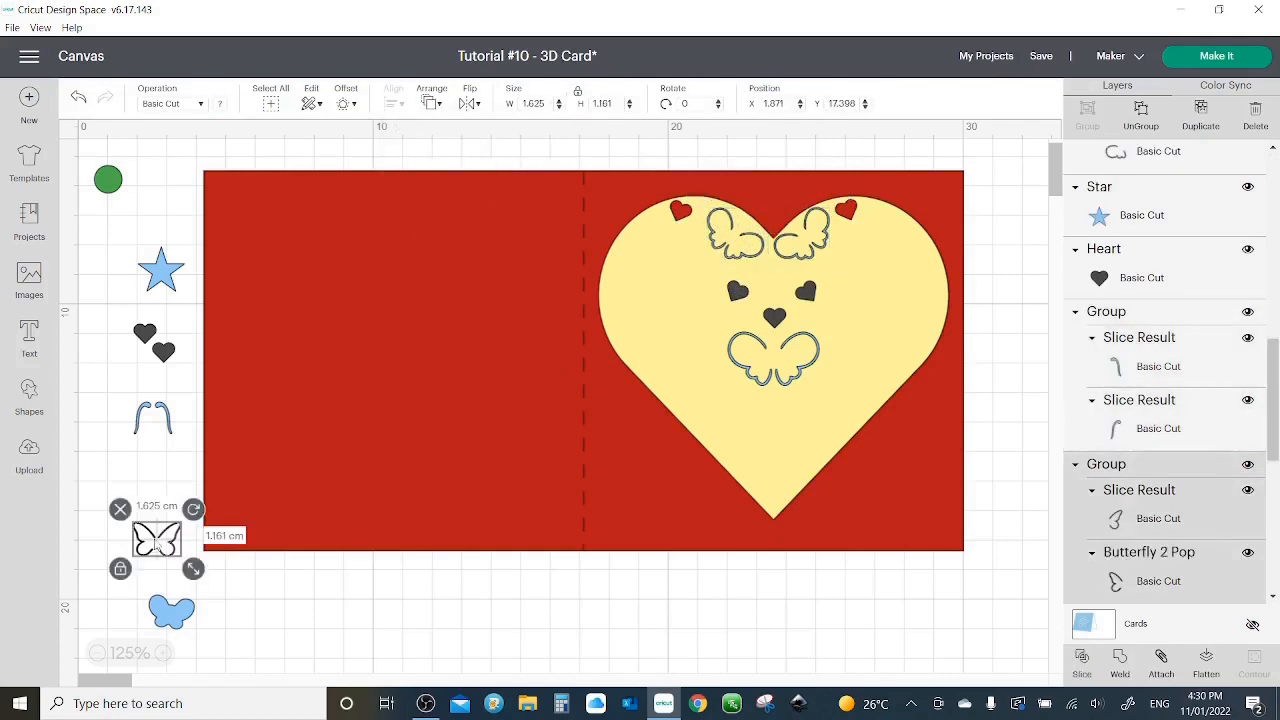
left_click_drag(160, 543, 858, 330)
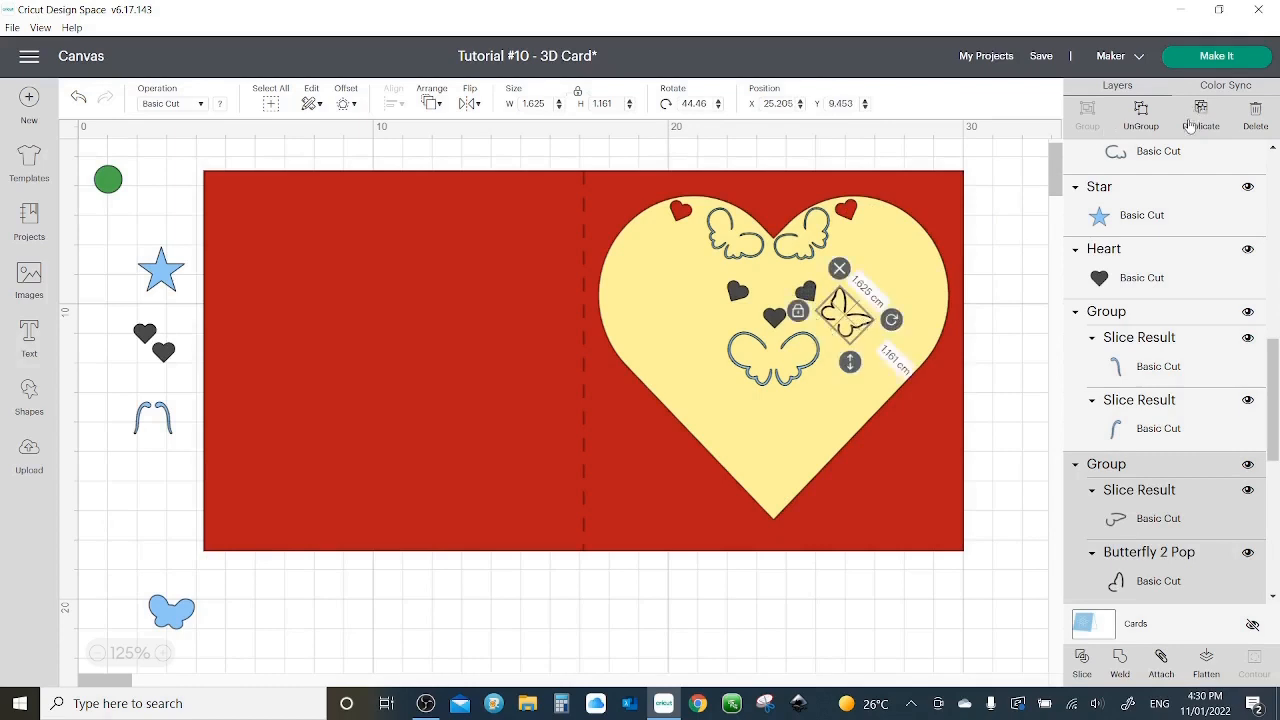
key("ctrl+d")
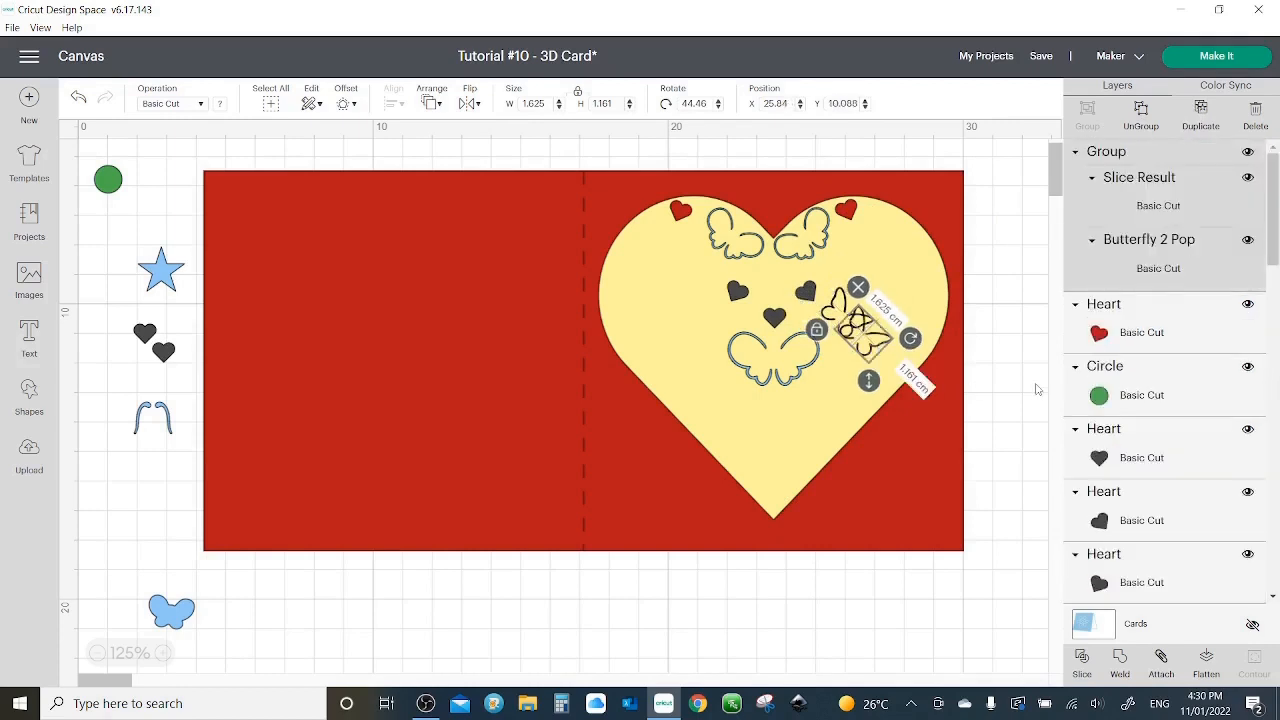
- Flip the butterfly copy horizontally and move it to the mirrored spot beside the left tilted heart
left_click(469, 103)
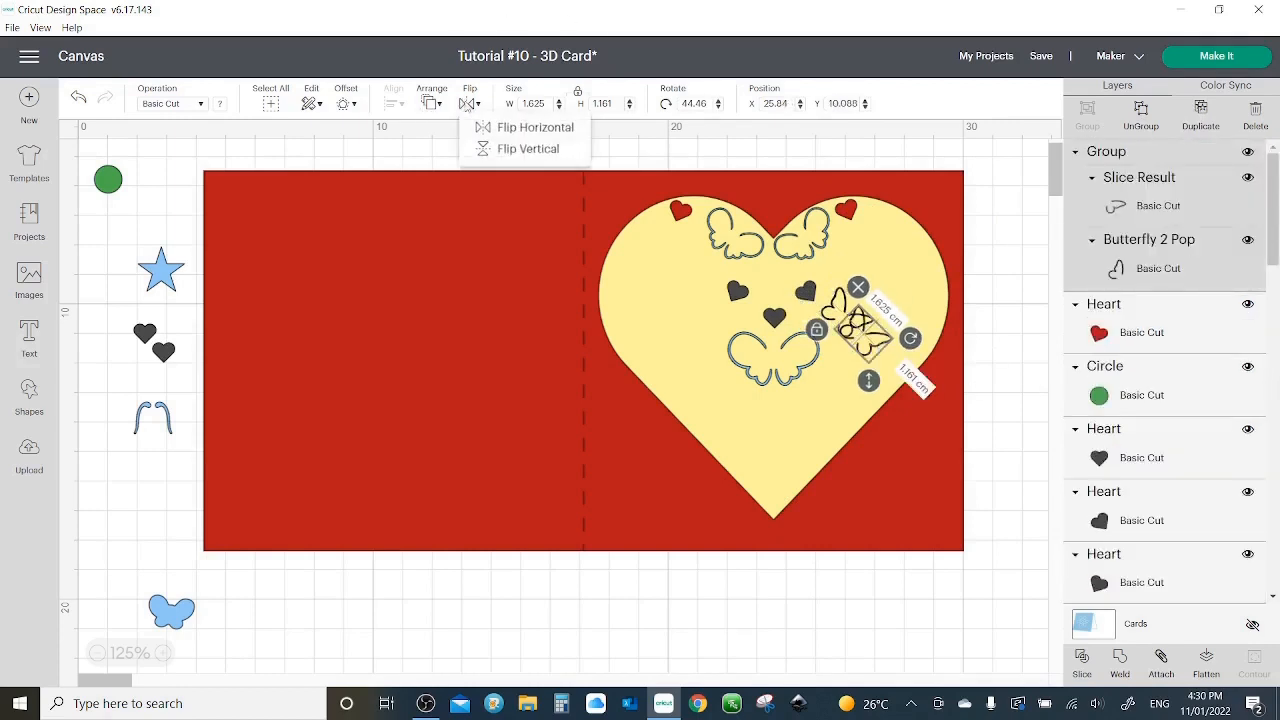
left_click(495, 131)
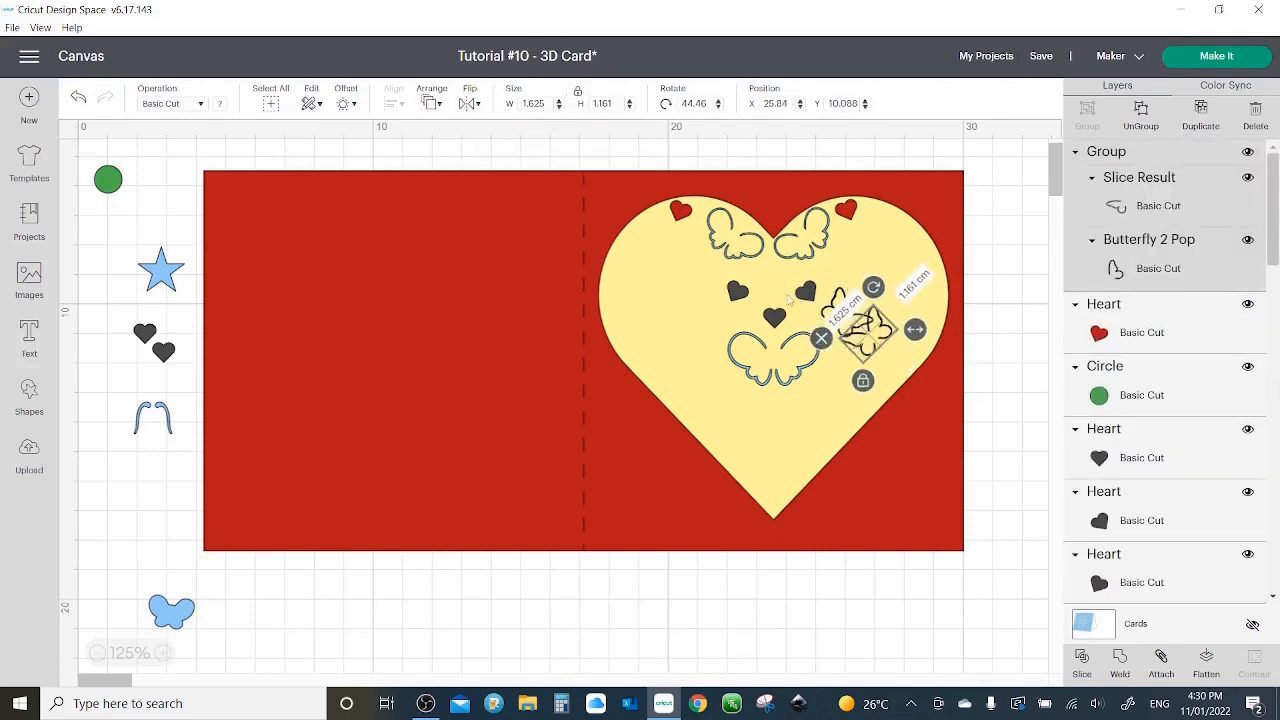
key("shift+Left")
key("shift+Left")
key("shift+Left")
key("shift+Left")
key("shift+Left")
key("shift+Left")
key("shift+Left")
key("shift+Left")
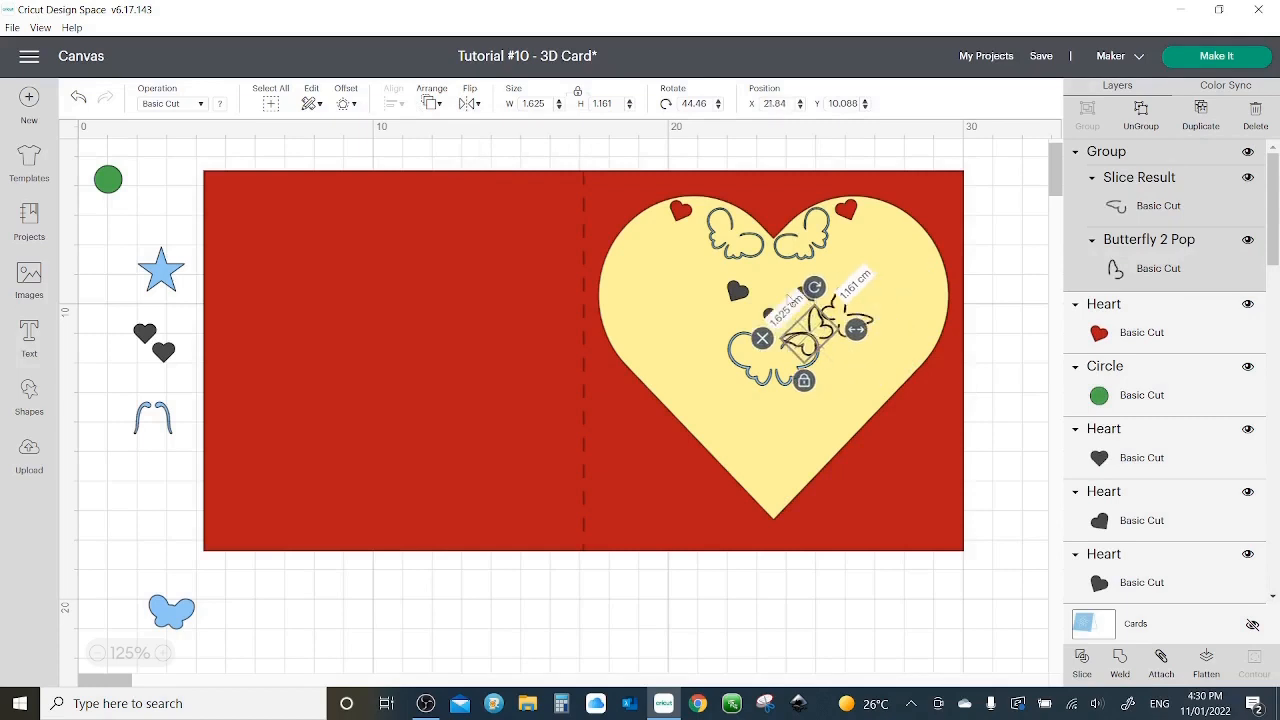
key("Right")
key("Right")
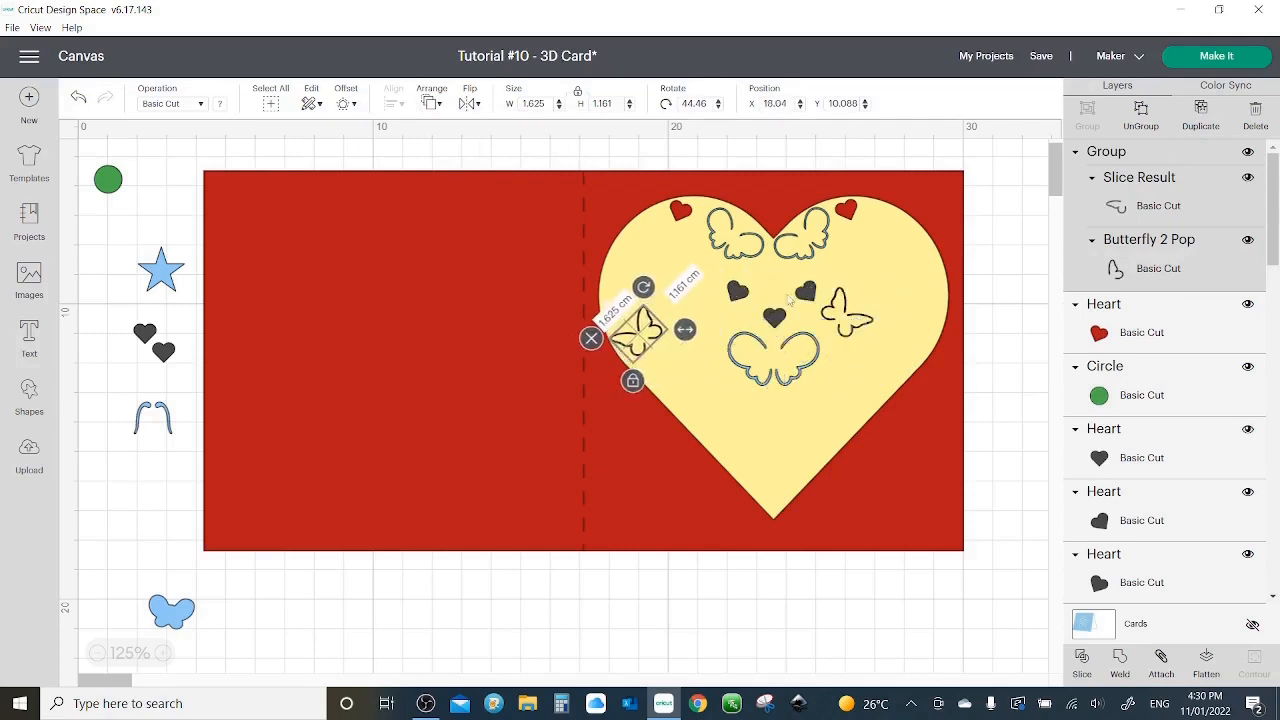
key("Right")
key("shift+Right")
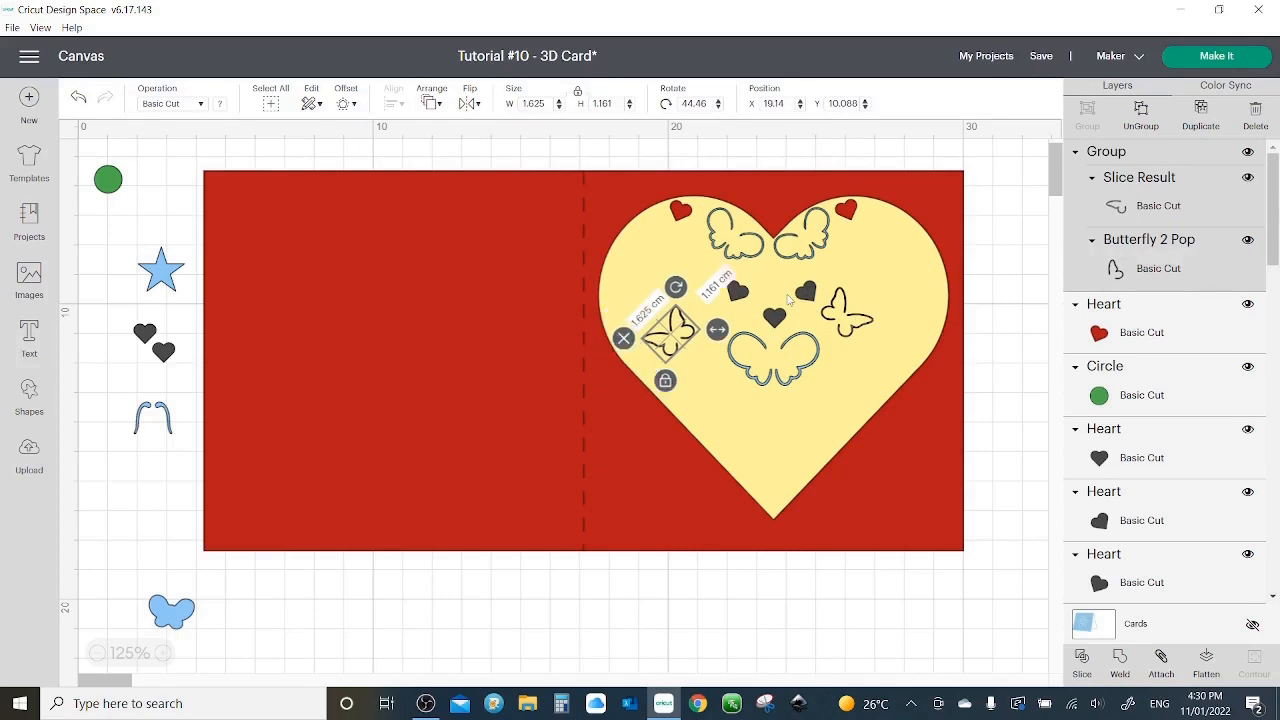
key("shift+Right")
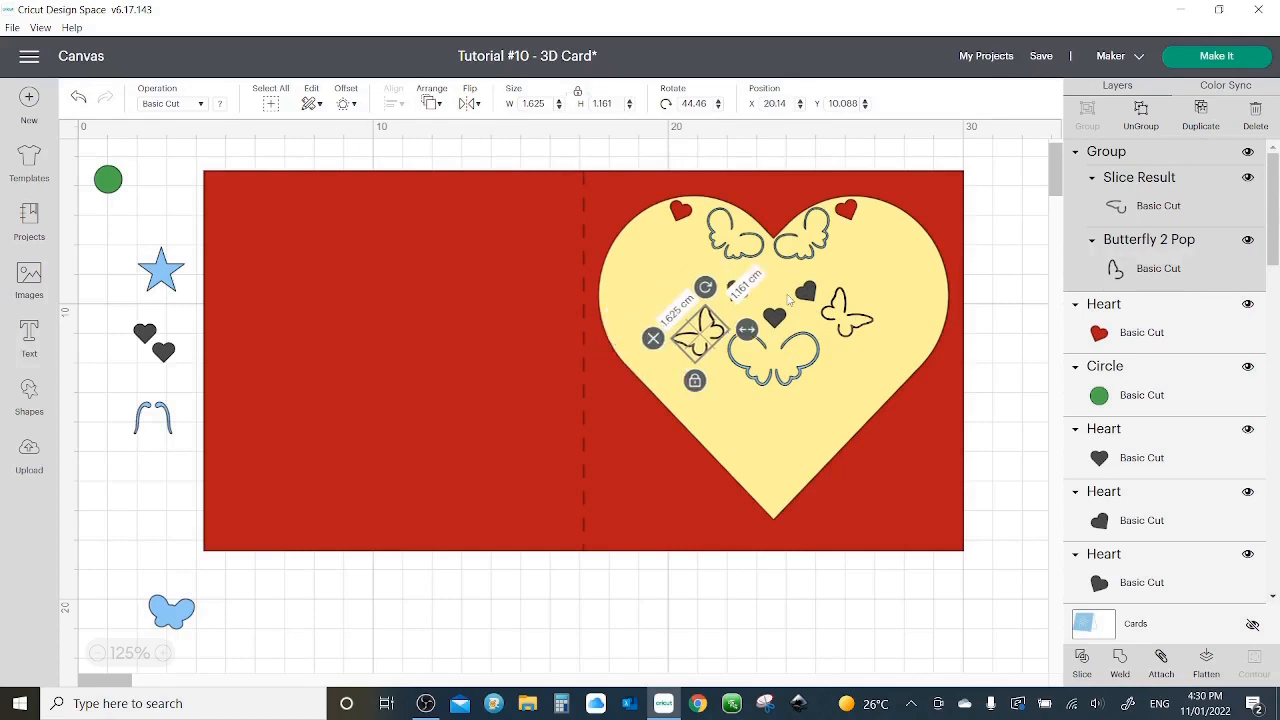
left_click(850, 318)
left_click(700, 338)
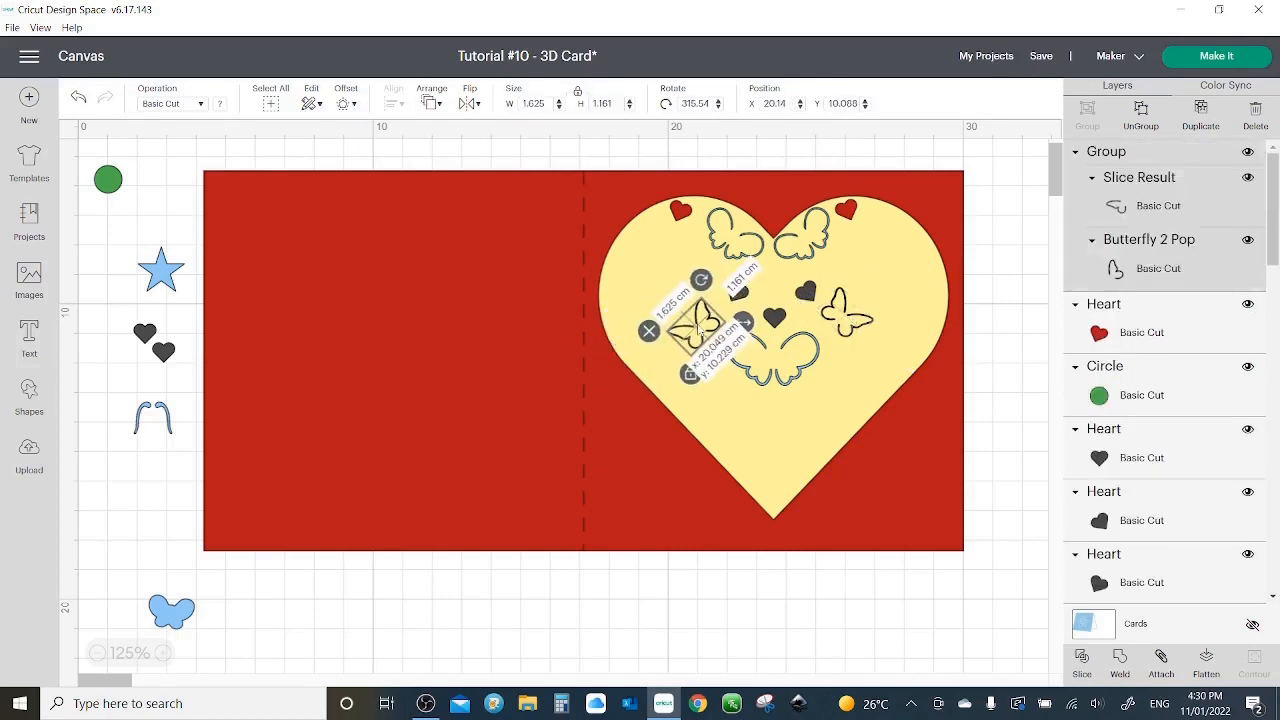
- Centre the two butterfly outlines vertically with each other
left_click(840, 321, "shift")
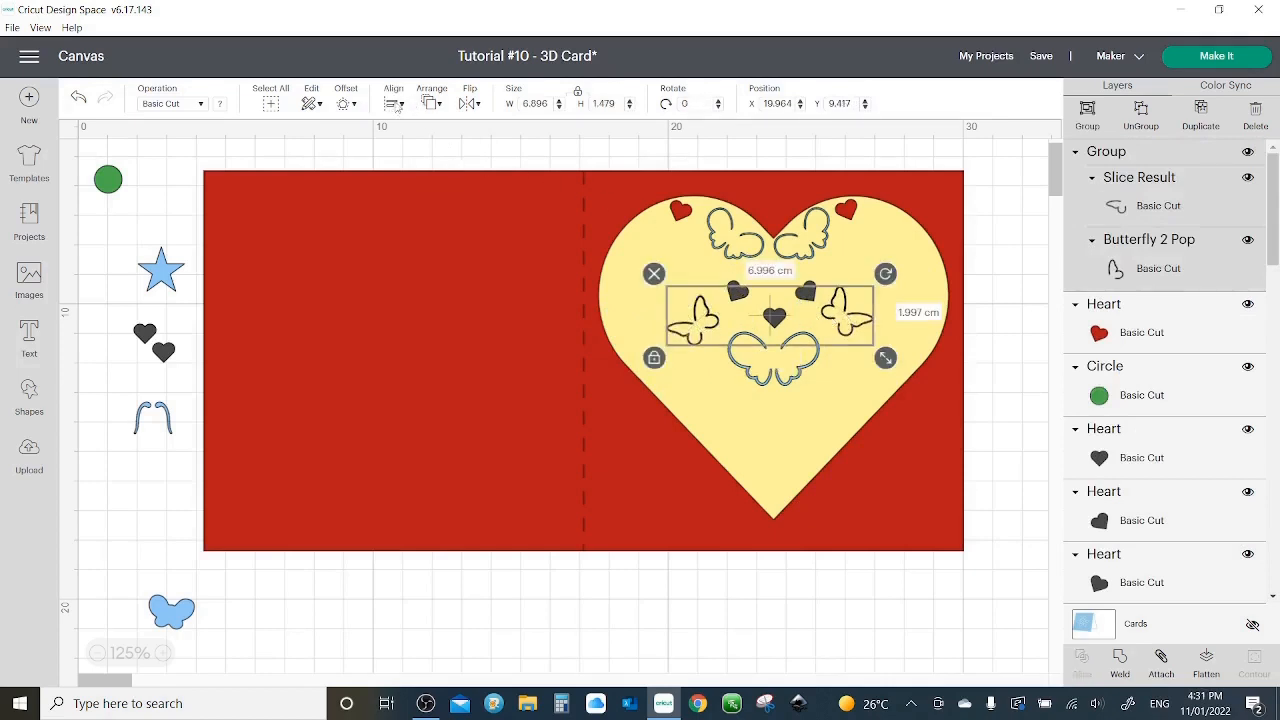
left_click(395, 104)
left_click(440, 240)
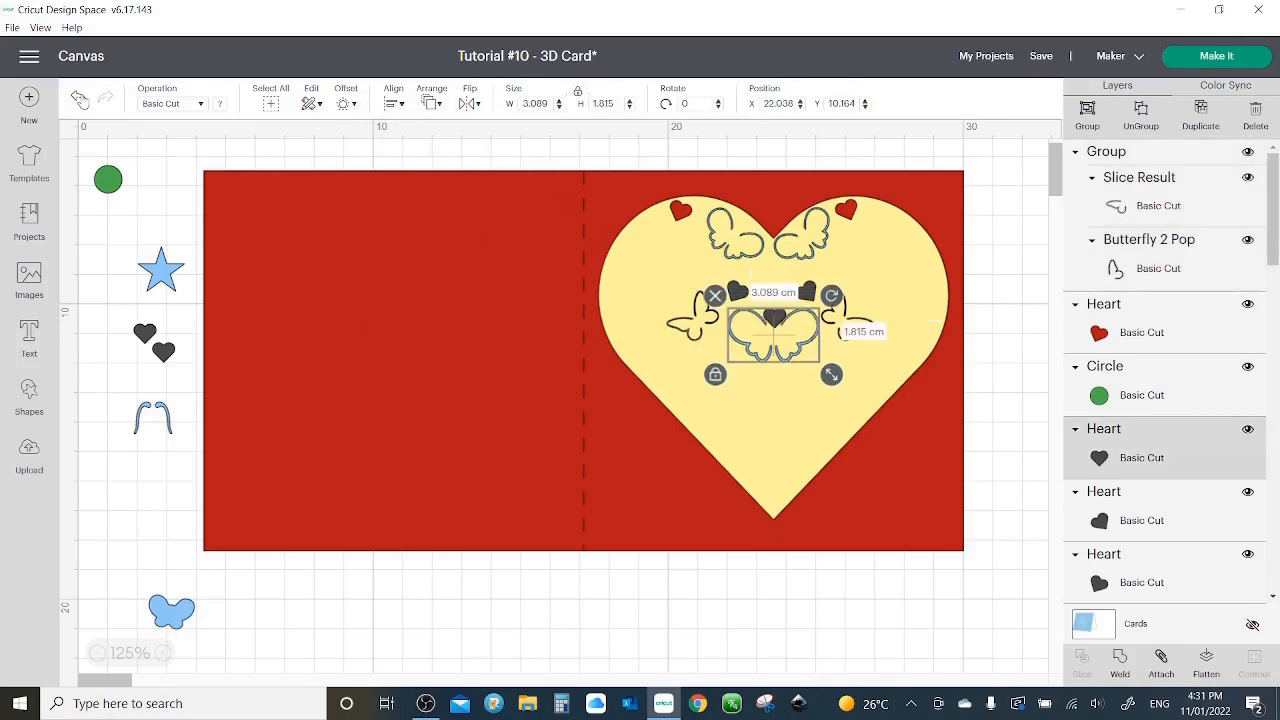
- Undo the top alignment of the middle heart and large wings, and centre the two shapes on each other instead
left_click(80, 98)
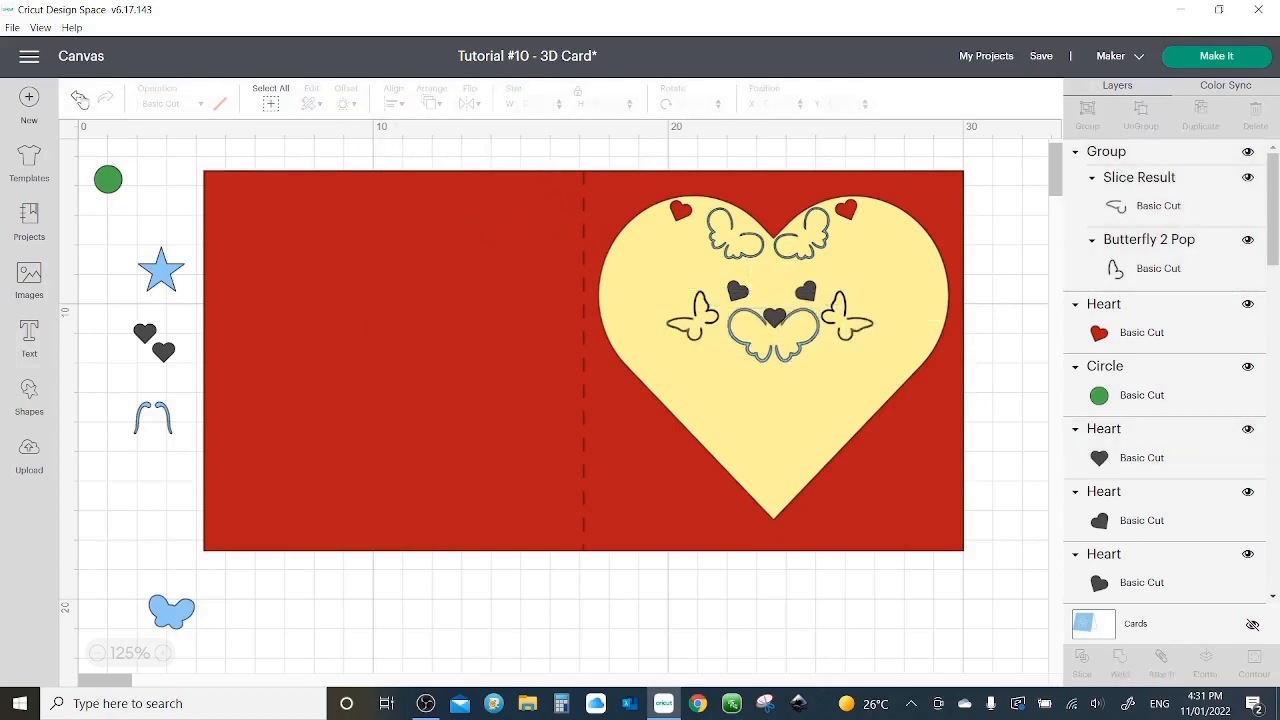
left_click(90, 98)
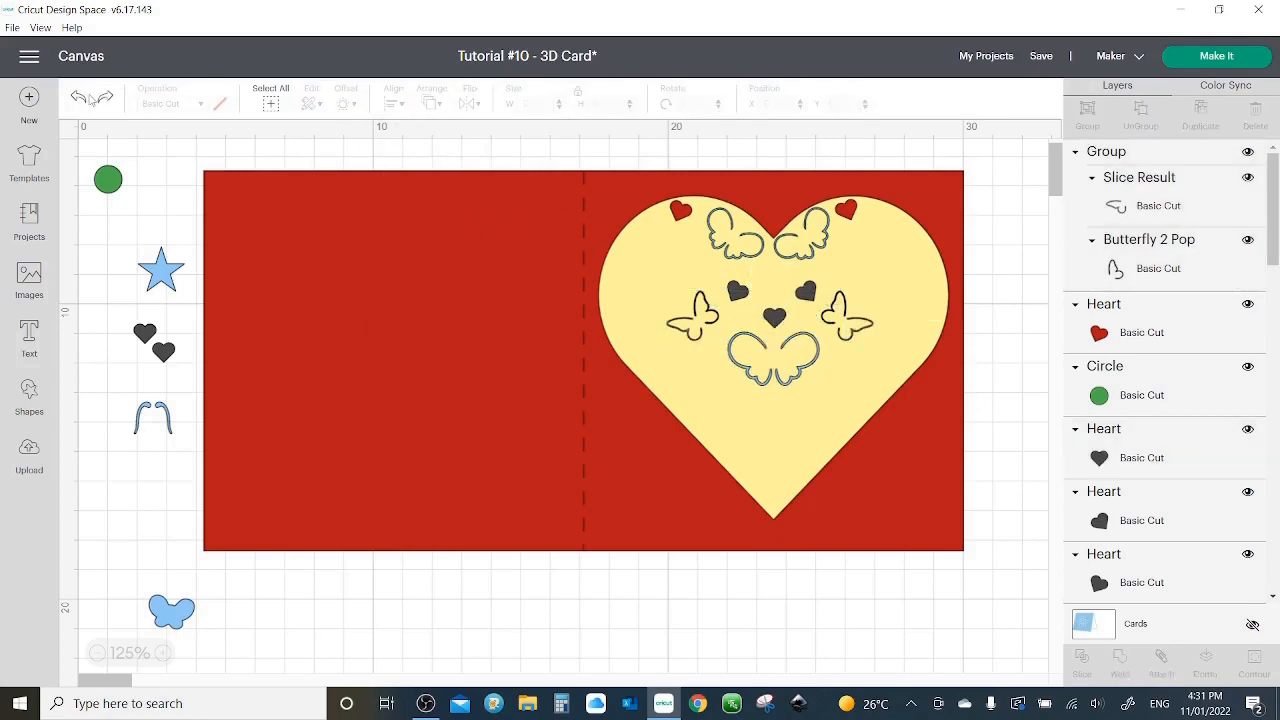
left_click(773, 318)
left_click(762, 365, "shift")
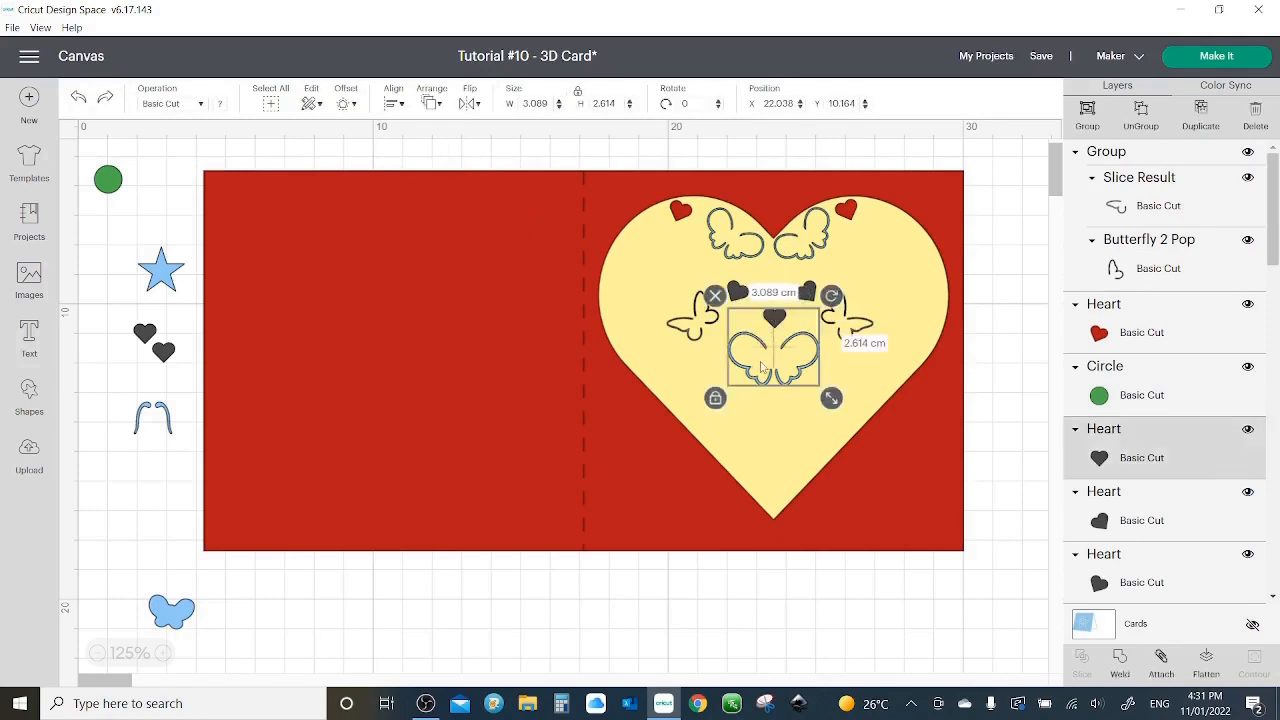
left_click(393, 103)
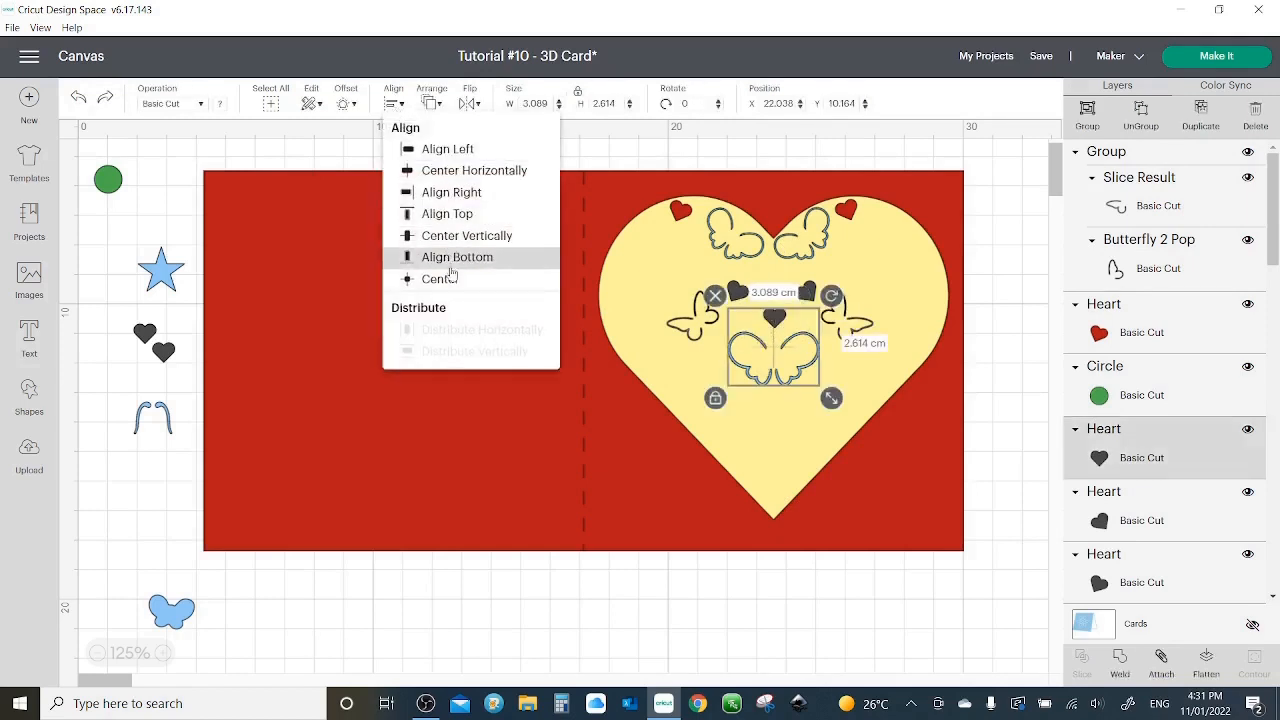
left_click(444, 279)
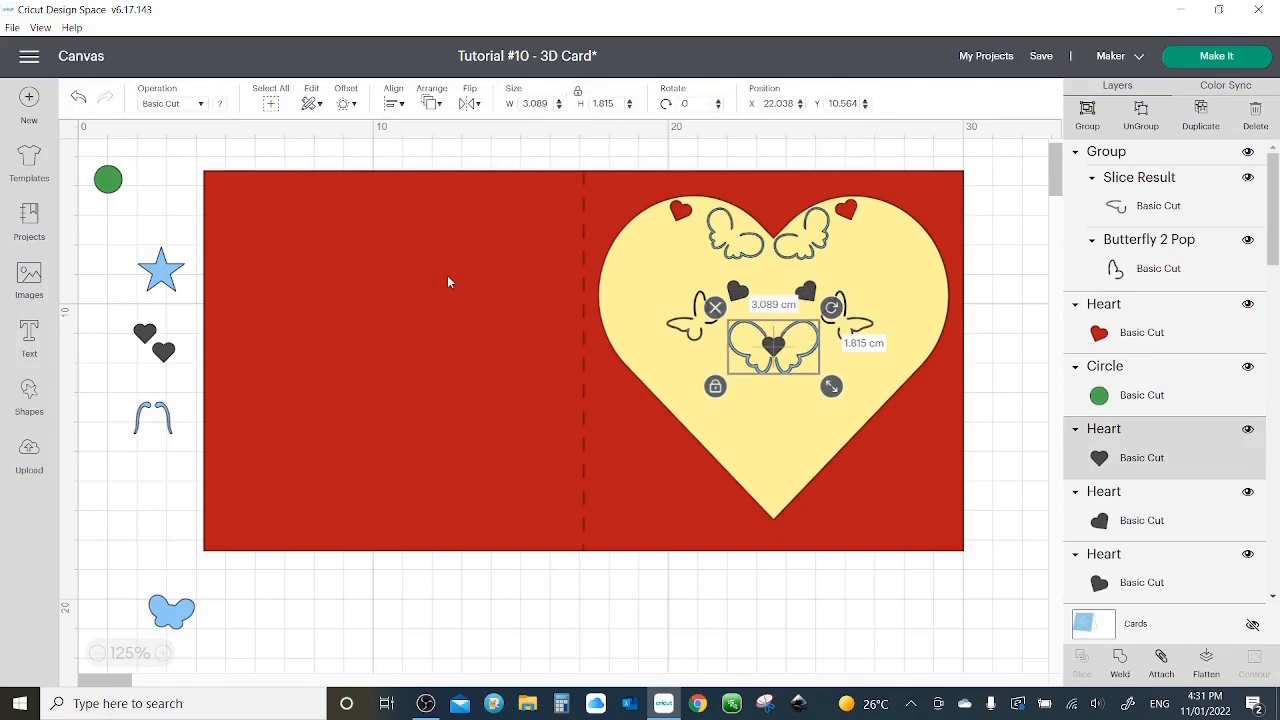
left_click(786, 405)
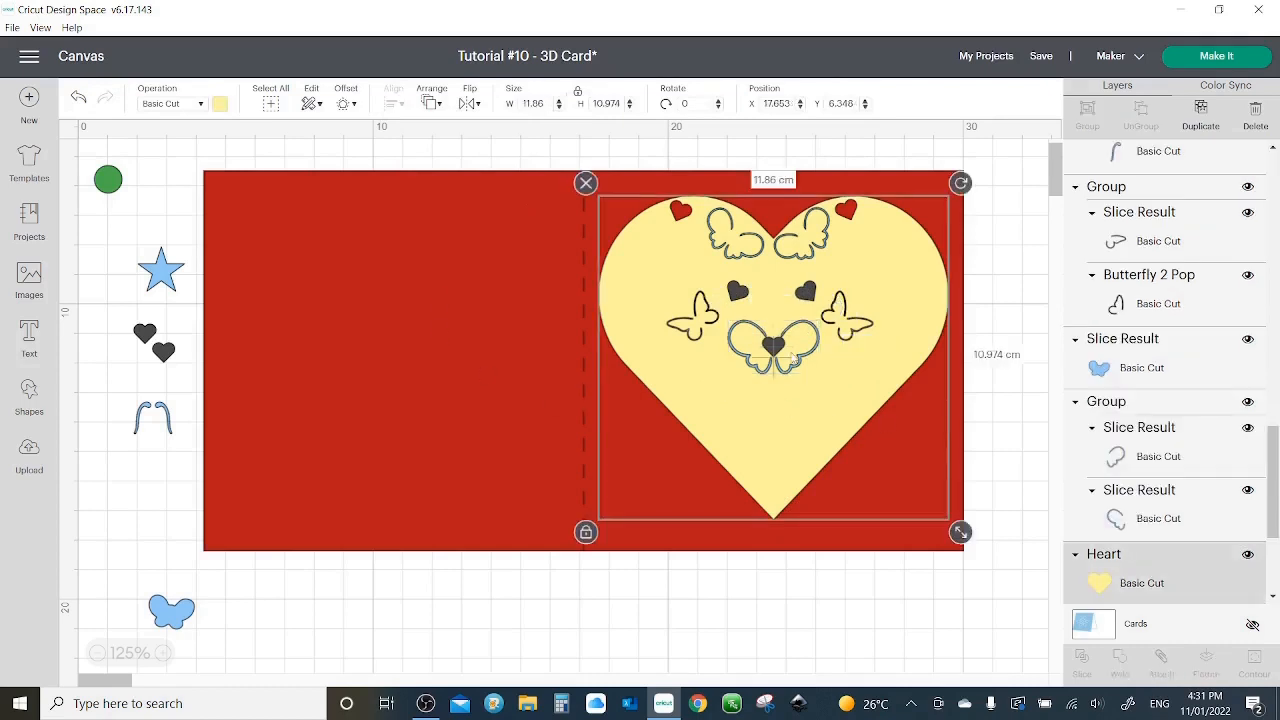
- Lower the large wings below the middle heart to a Y position of 11.464
left_click(790, 357)
key("Down")
key("Down")
key("Down")
key("Down")
key("Down")
key("Down")
key("Down")
key("Down")
key("Down")
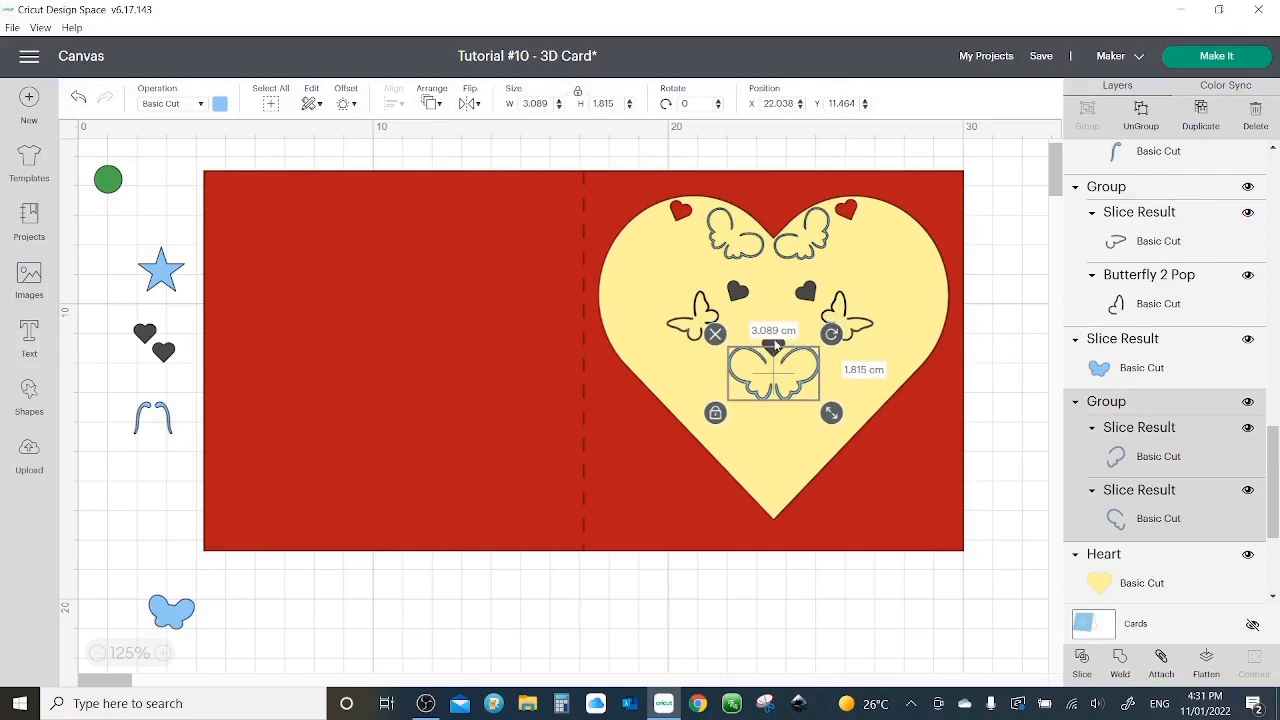
- Raise the middle dark heart above the large wings to a Y position of 10.338
left_click(775, 345)
key("Up")
key("Up")
key("Up")
key("Up")
key("Up")
key("Up")
key("Up")
key("Up")
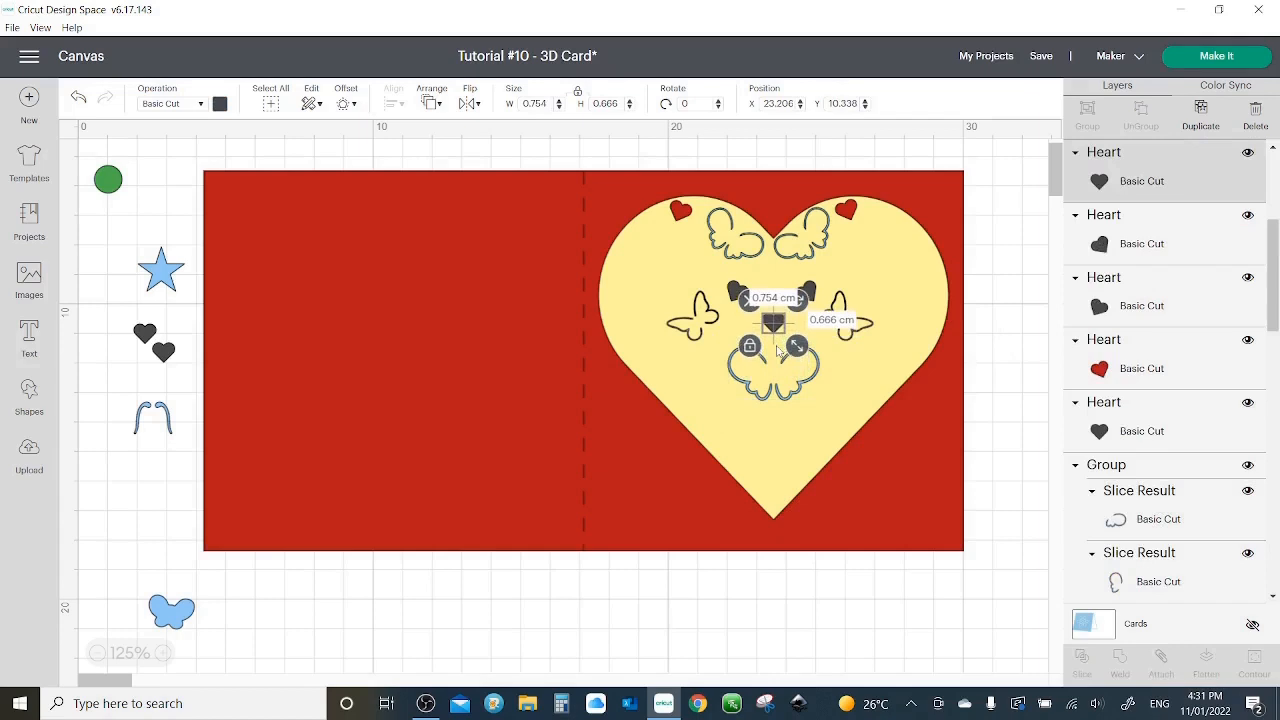
- Centre the two butterfly outlines and the middle dark heart vertically with each other
left_click(705, 320)
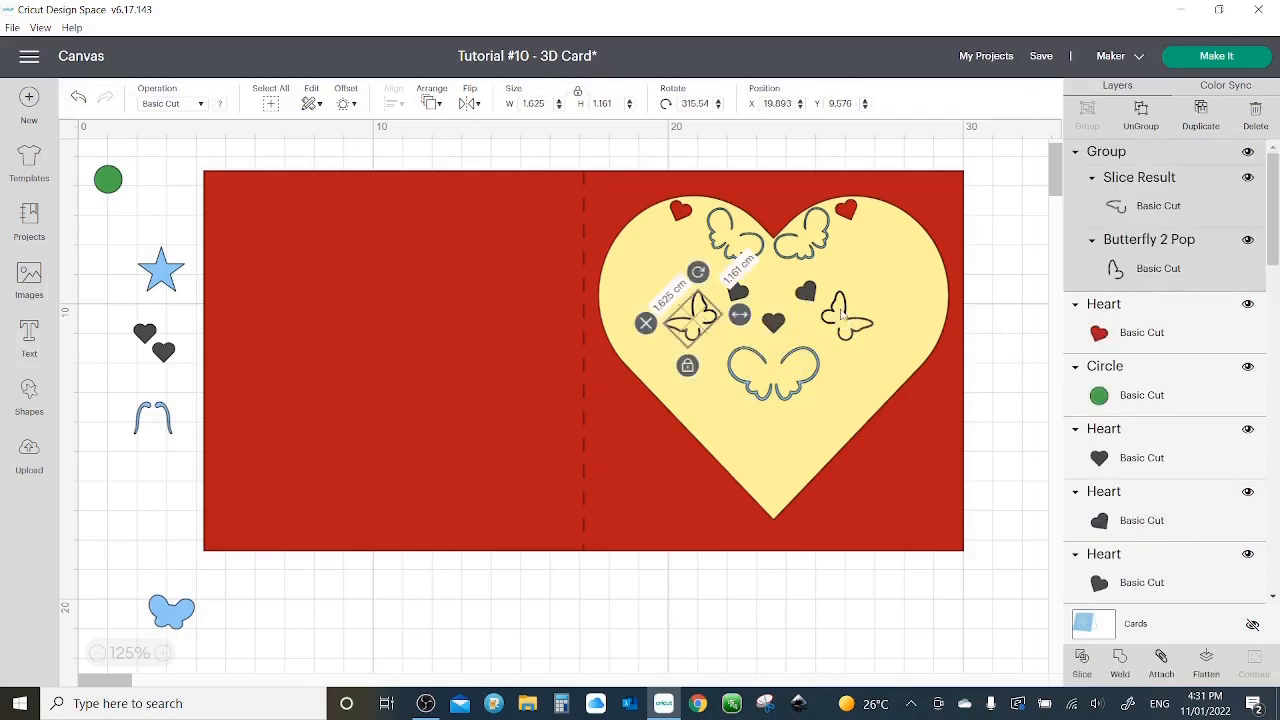
left_click(776, 323, "shift")
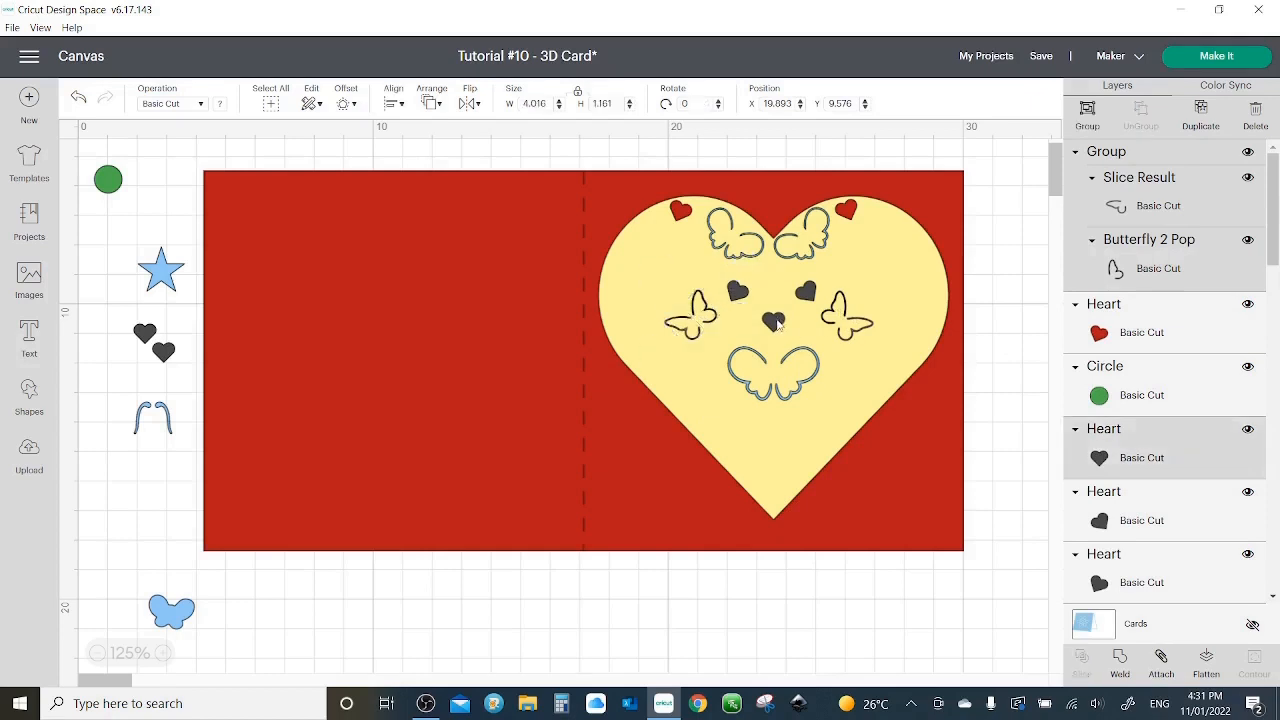
left_click(848, 320, "shift")
left_click(393, 100)
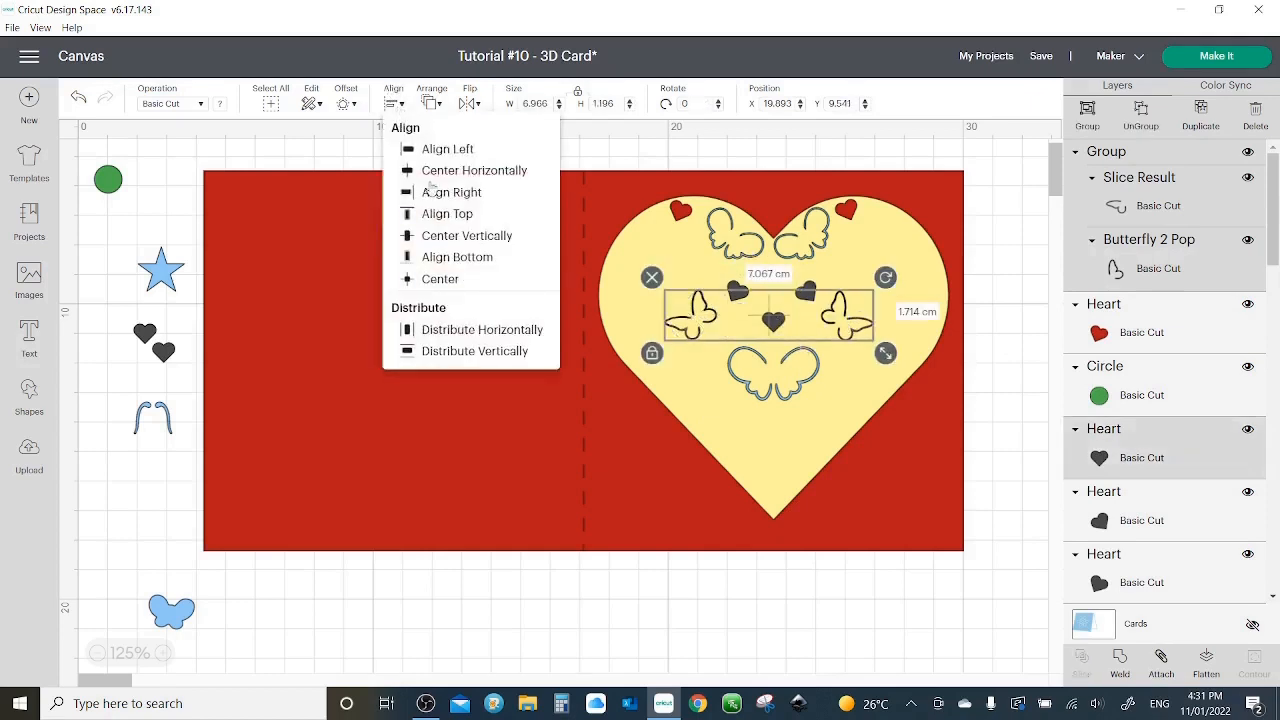
left_click(439, 243)
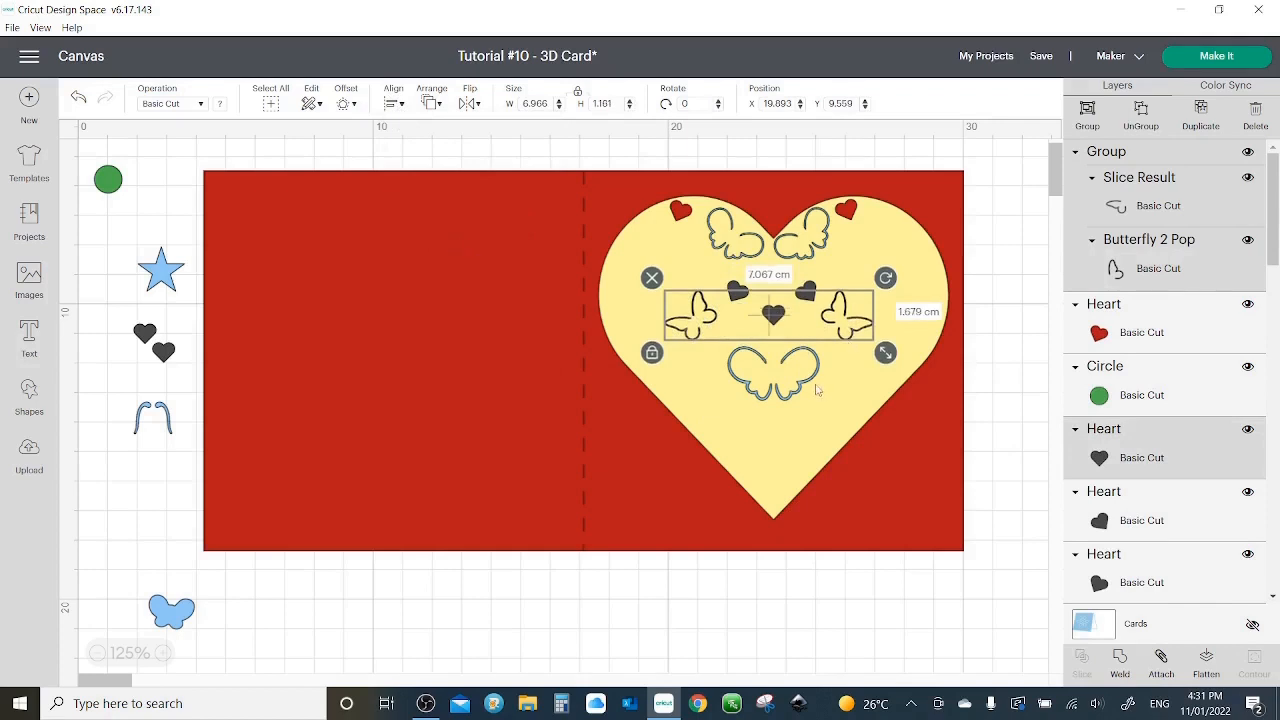
- Centre the large wings on the large yellow heart, and undo the last unwanted change
left_click(786, 385)
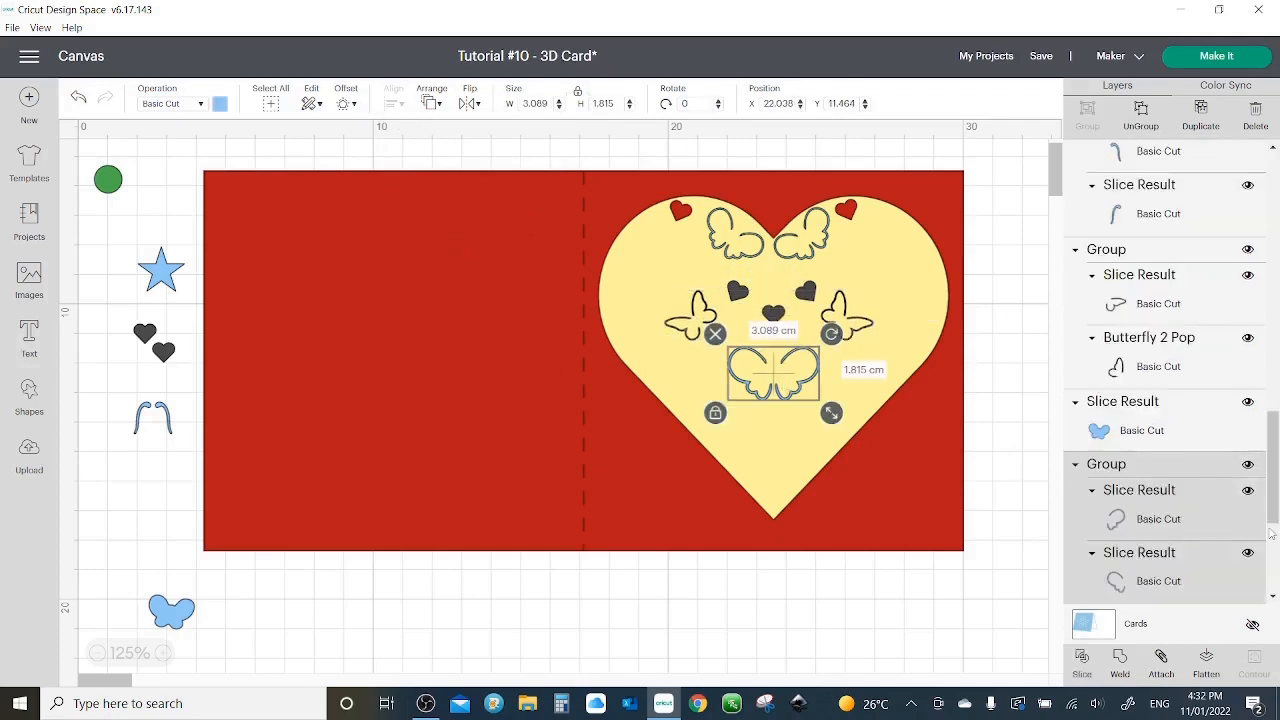
scroll(1272, 535, "up", 5)
scroll(1165, 410, "up", 6)
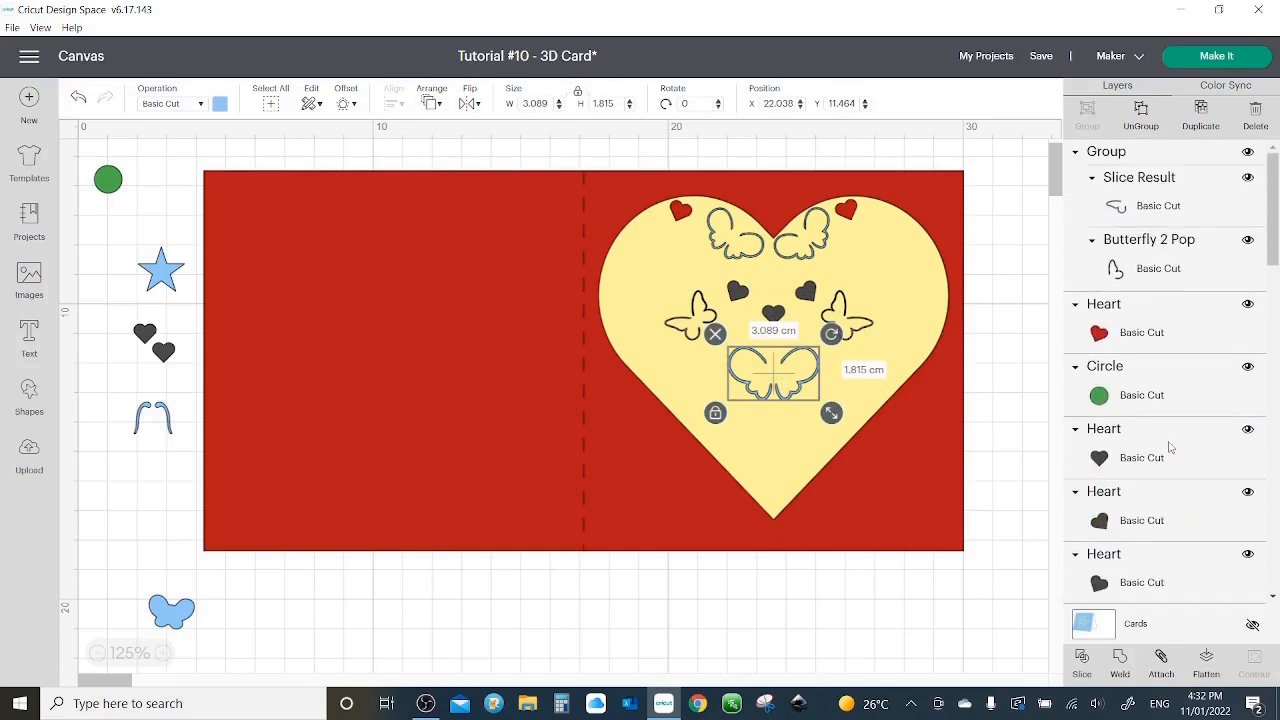
scroll(1170, 448, "down", 6)
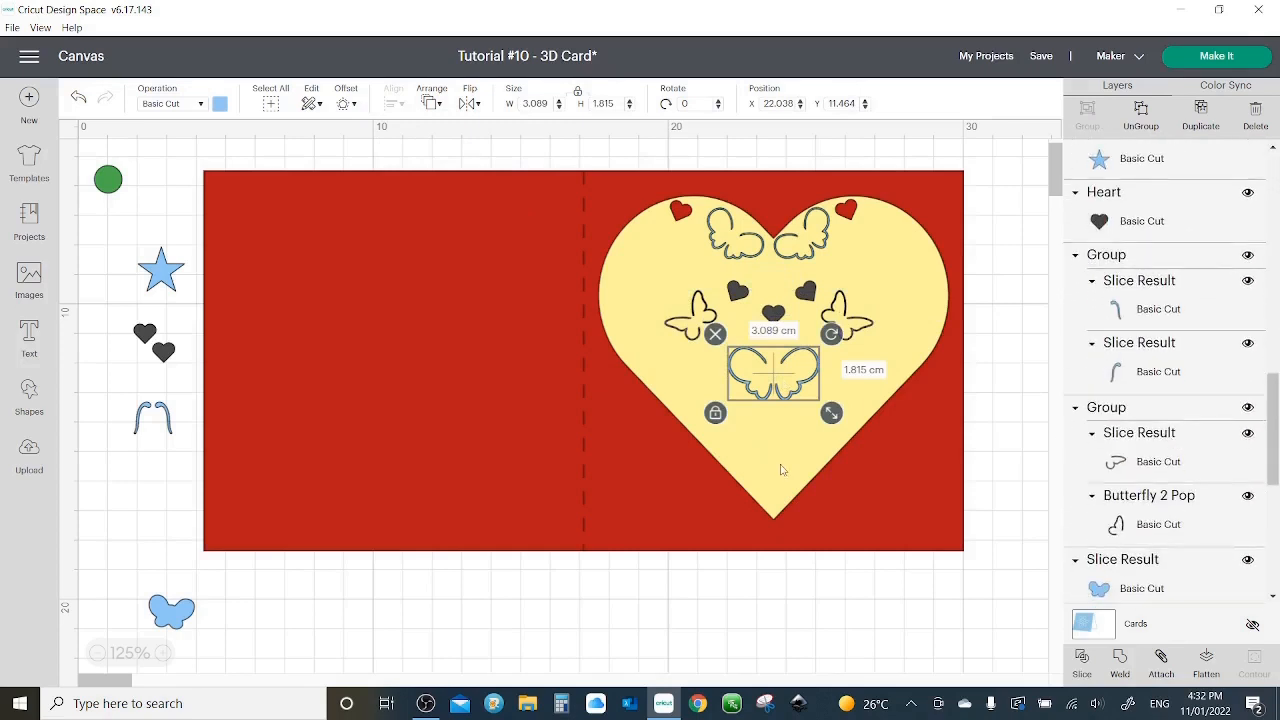
left_click(780, 494)
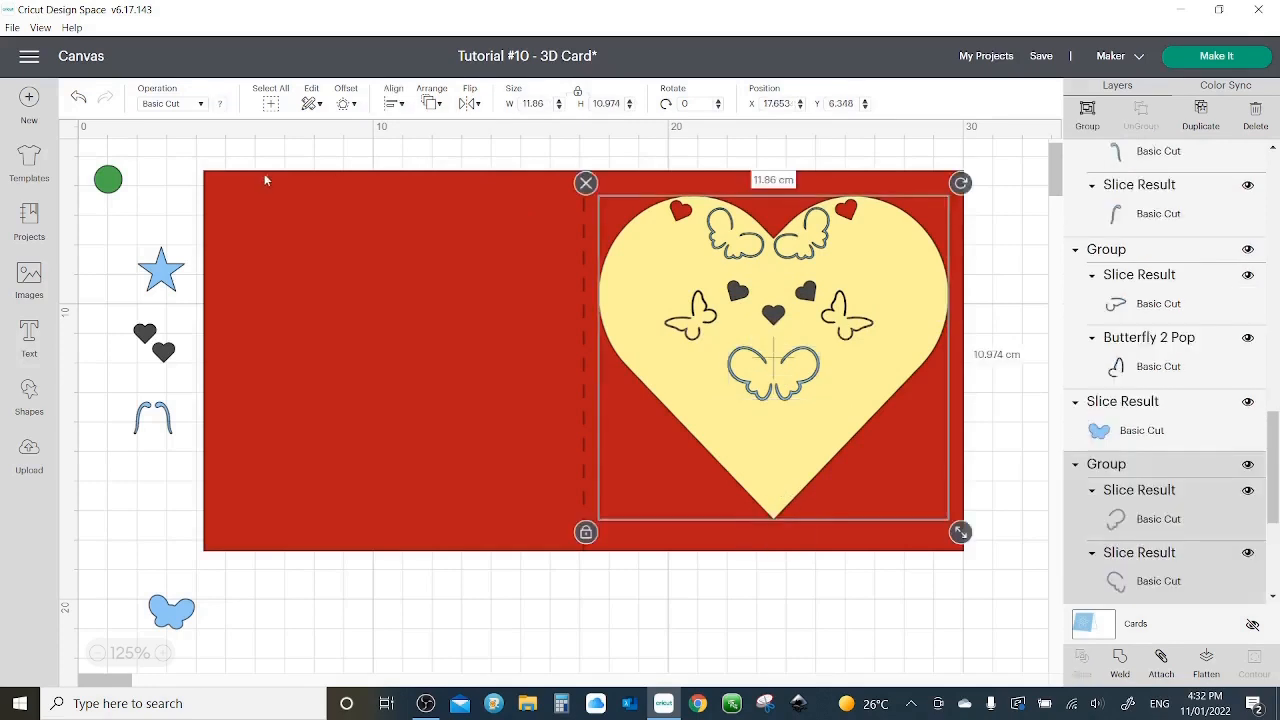
left_click(396, 104)
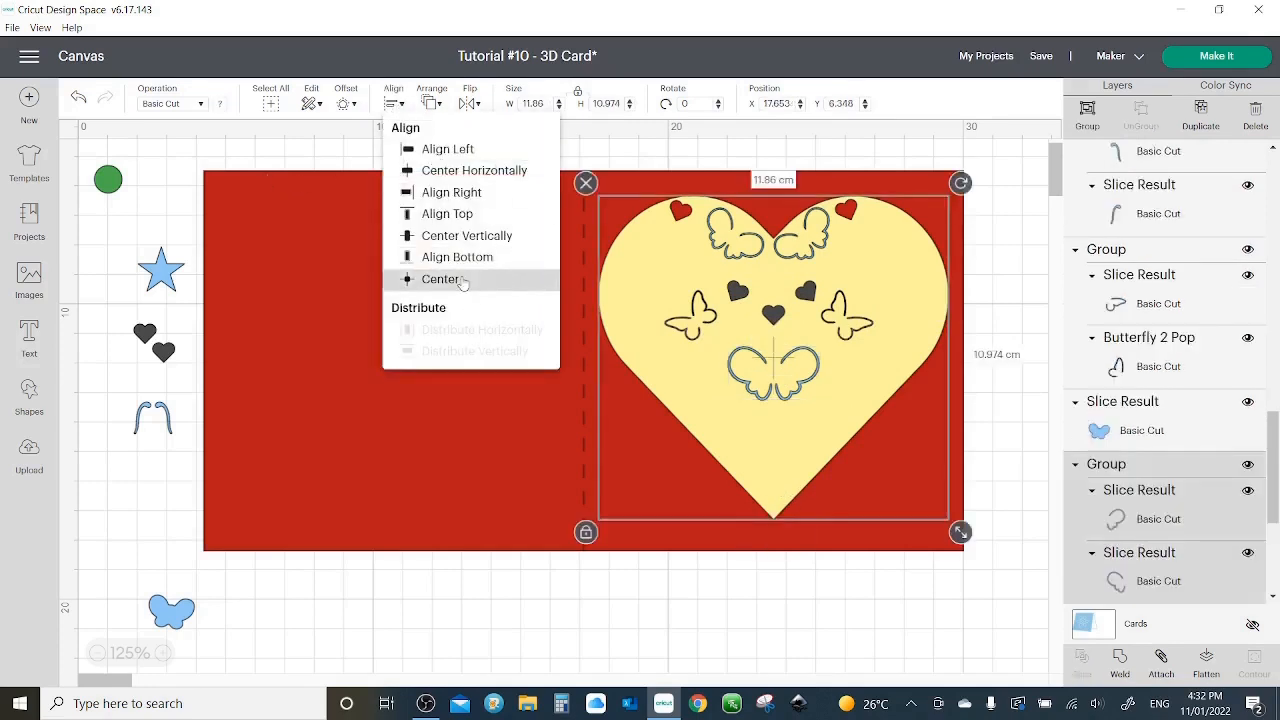
left_click(441, 279)
key("ctrl+z")
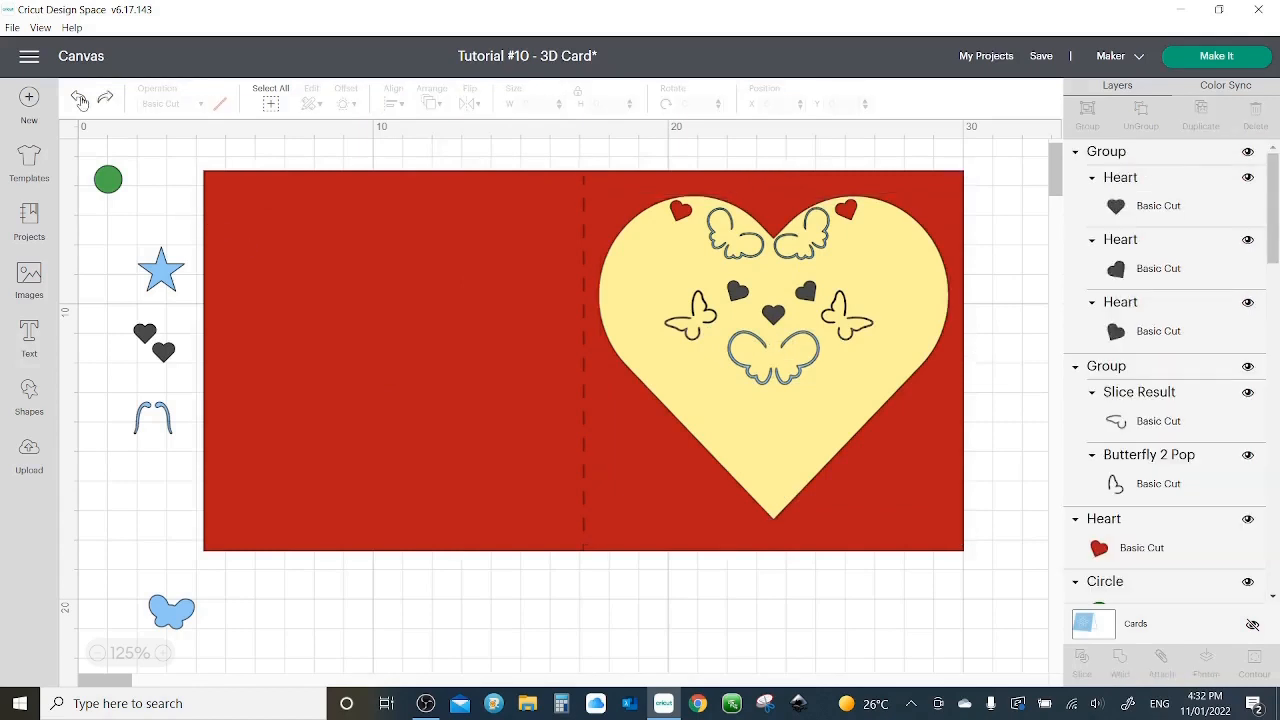
- Duplicate the group of three dark hearts and flip the copy vertically
left_click(743, 292)
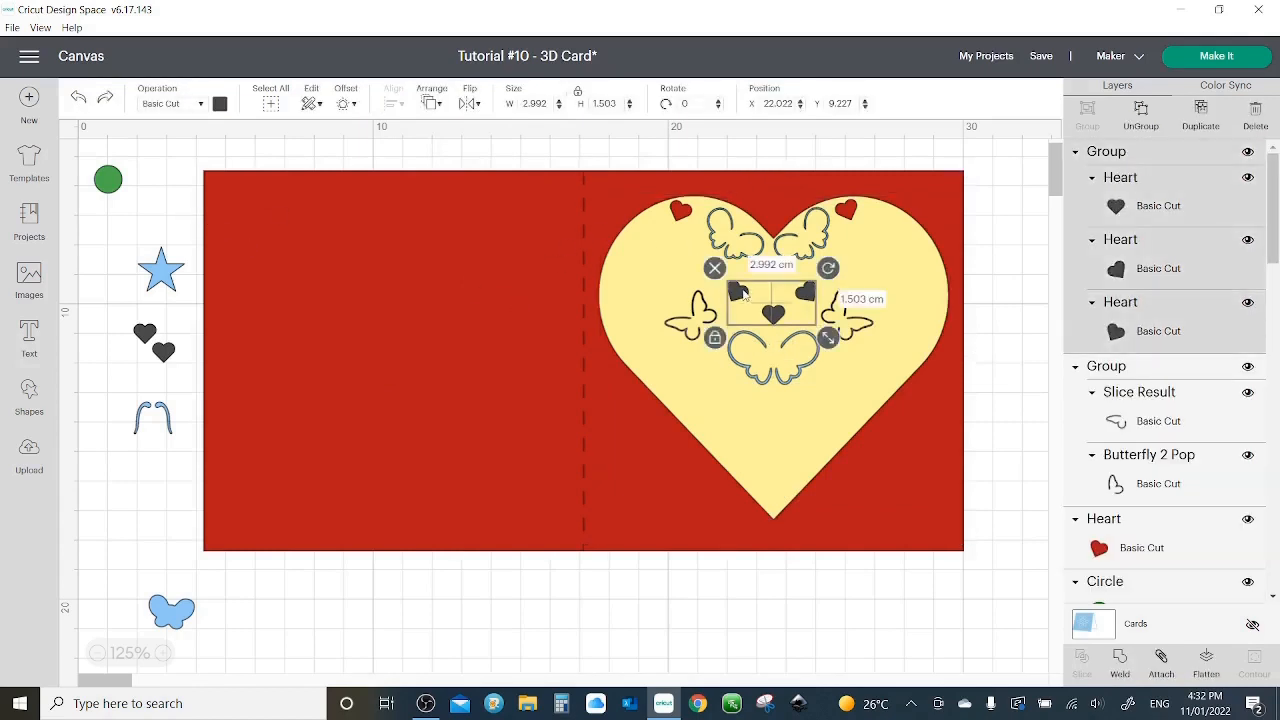
left_click(1201, 118)
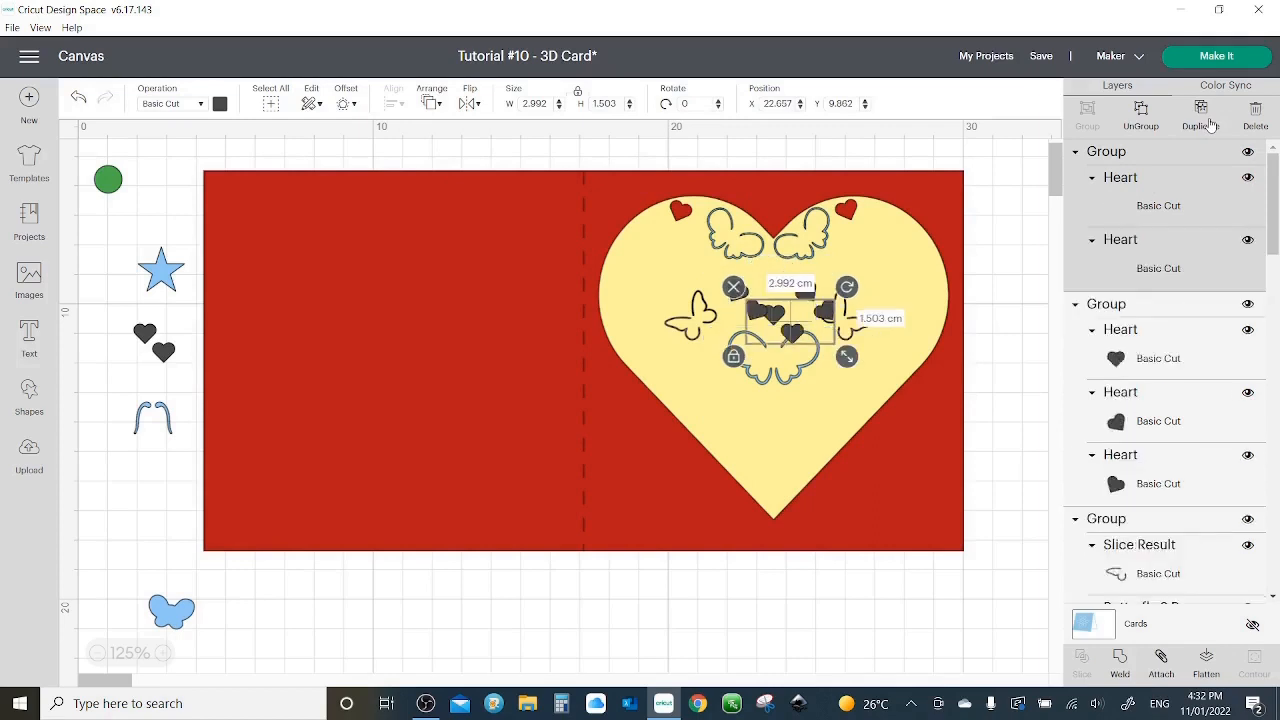
left_click(469, 103)
left_click(490, 153)
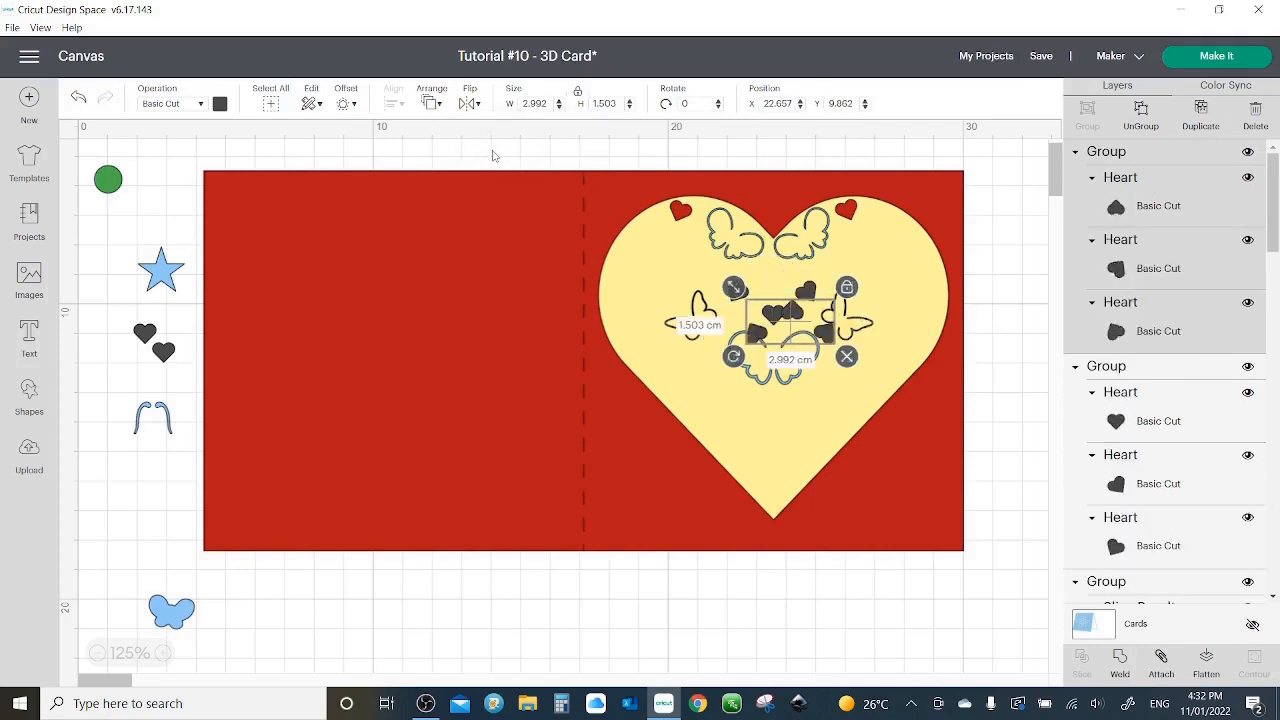
- Move the flipped group of three dark hearts below the large wings to X 22.057 and Y 13.062
key("Down")
key("Down")
key("Down")
key("Down")
key("Down")
key("Down")
key("Down")
key("Down")
key("Down")
key("Down")
key("Down")
key("Down")
key("Down")
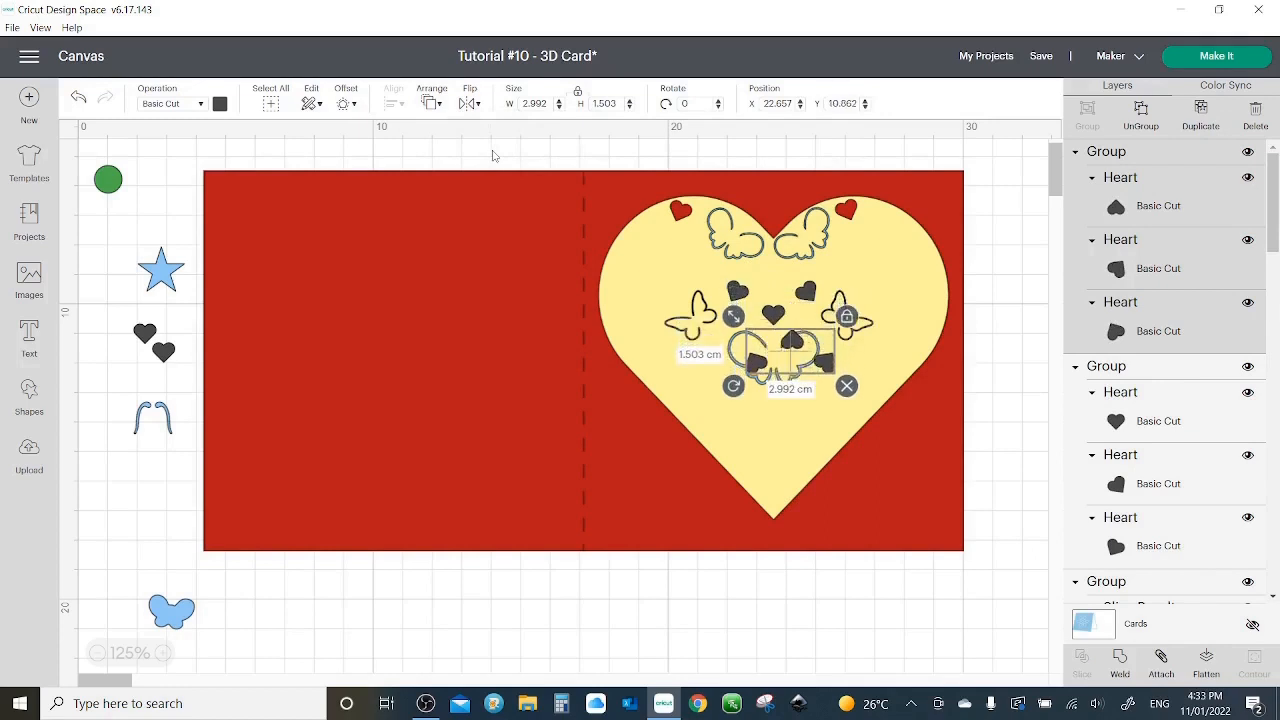
key("Down")
key("Down")
key("Down")
key("Down")
key("Down")
key("Down")
key("Down")
key("Down")
key("Down")
key("Down")
key("Down")
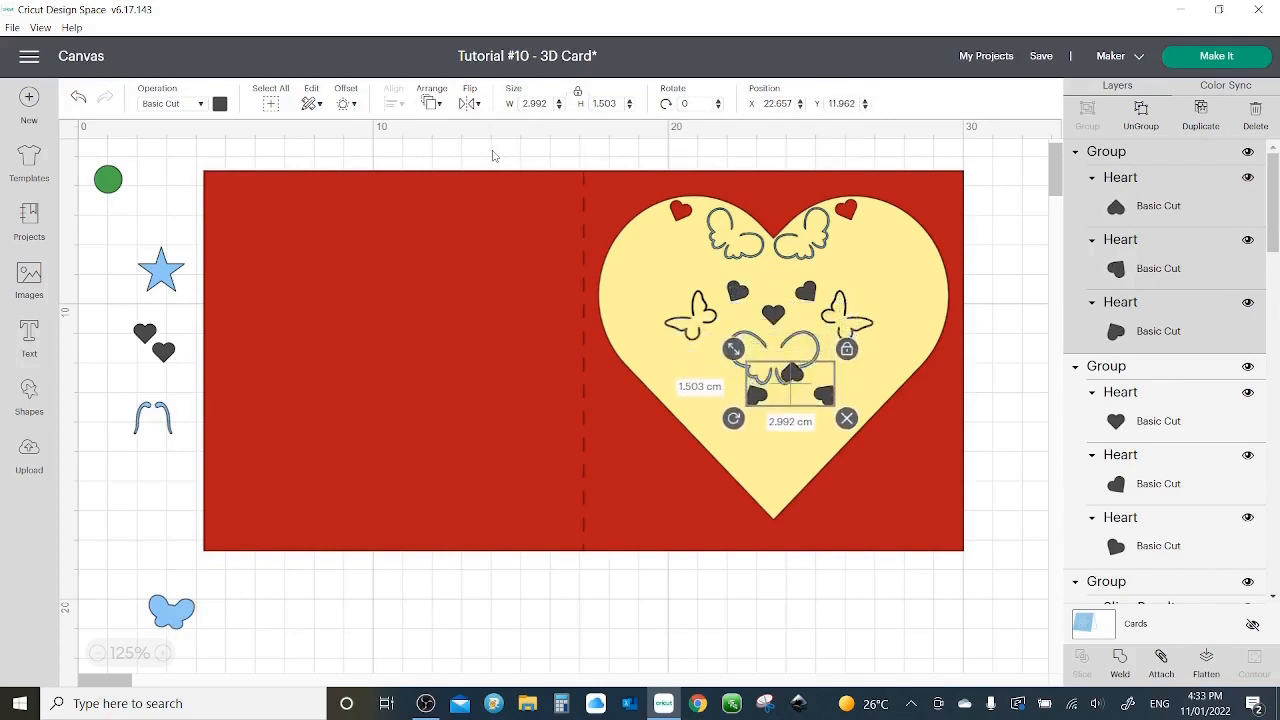
key("Down")
key("Down")
key("Down")
key("Down")
key("Down")
key("Down")
key("Down")
key("Down")
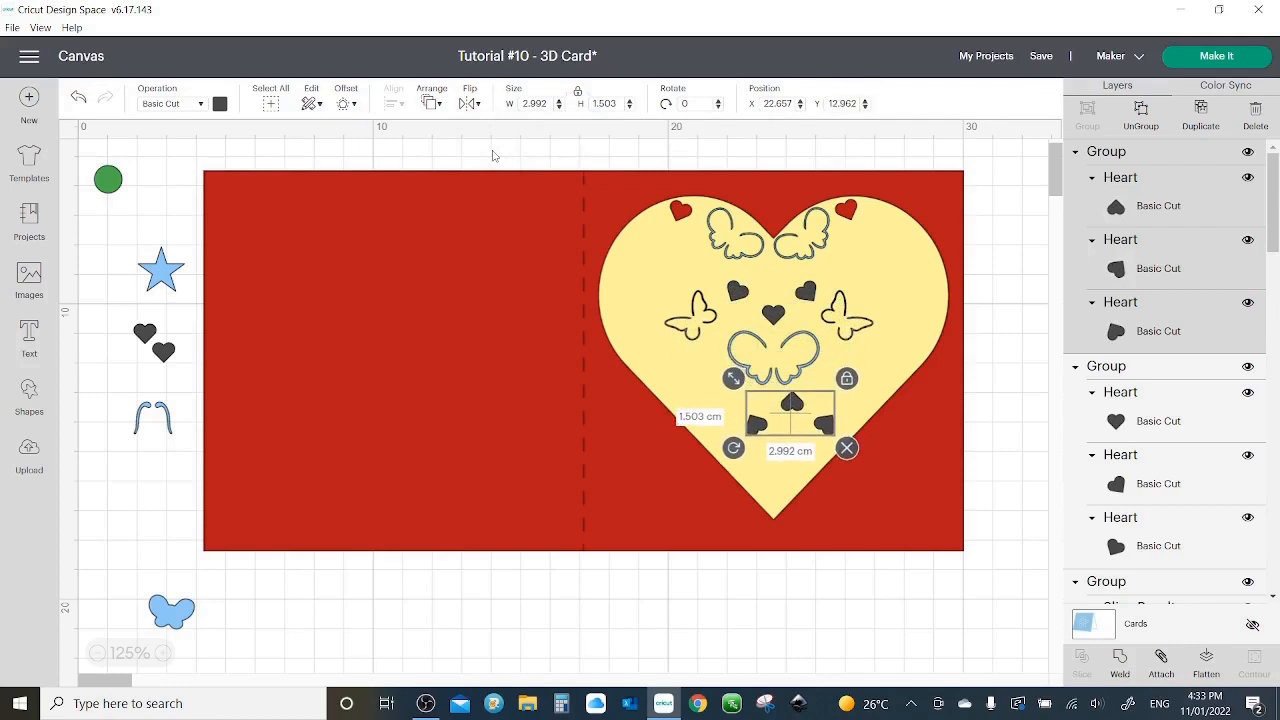
key("Left")
key("Left")
key("Left")
key("Left")
key("Left")
key("Left")
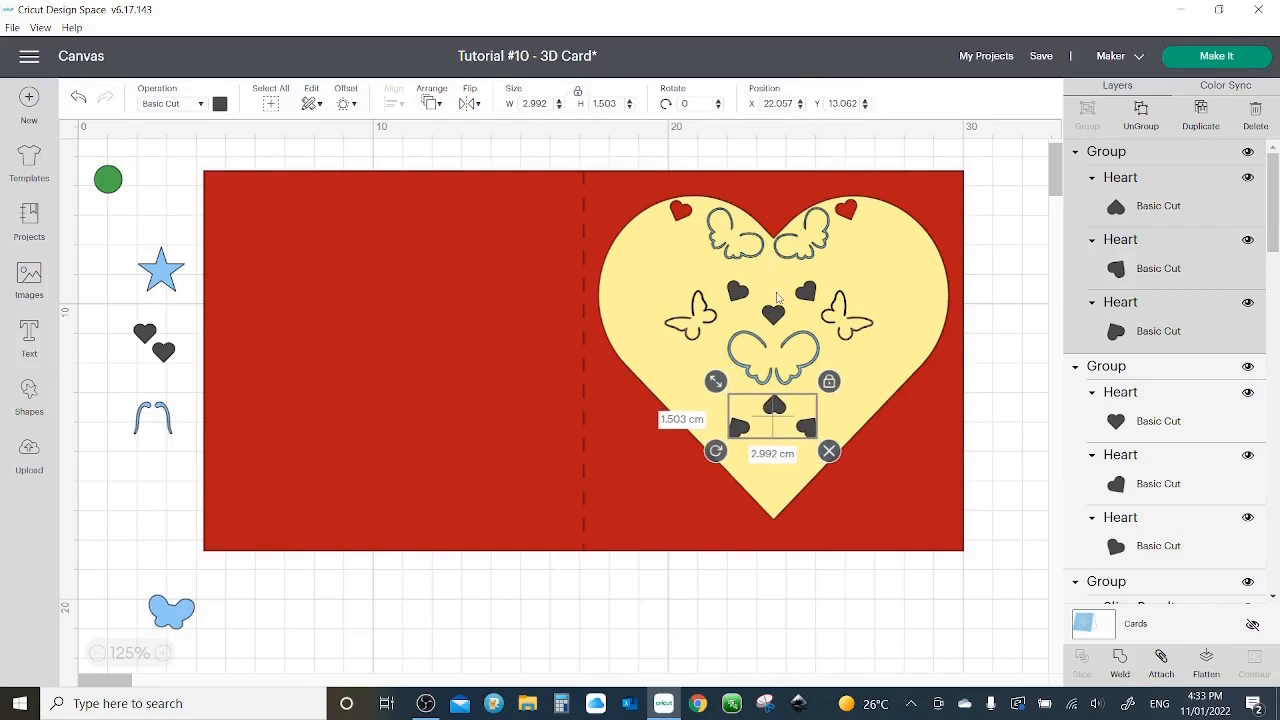
- Centre the upper and lower groups of three dark hearts horizontally with each other
left_click(778, 297)
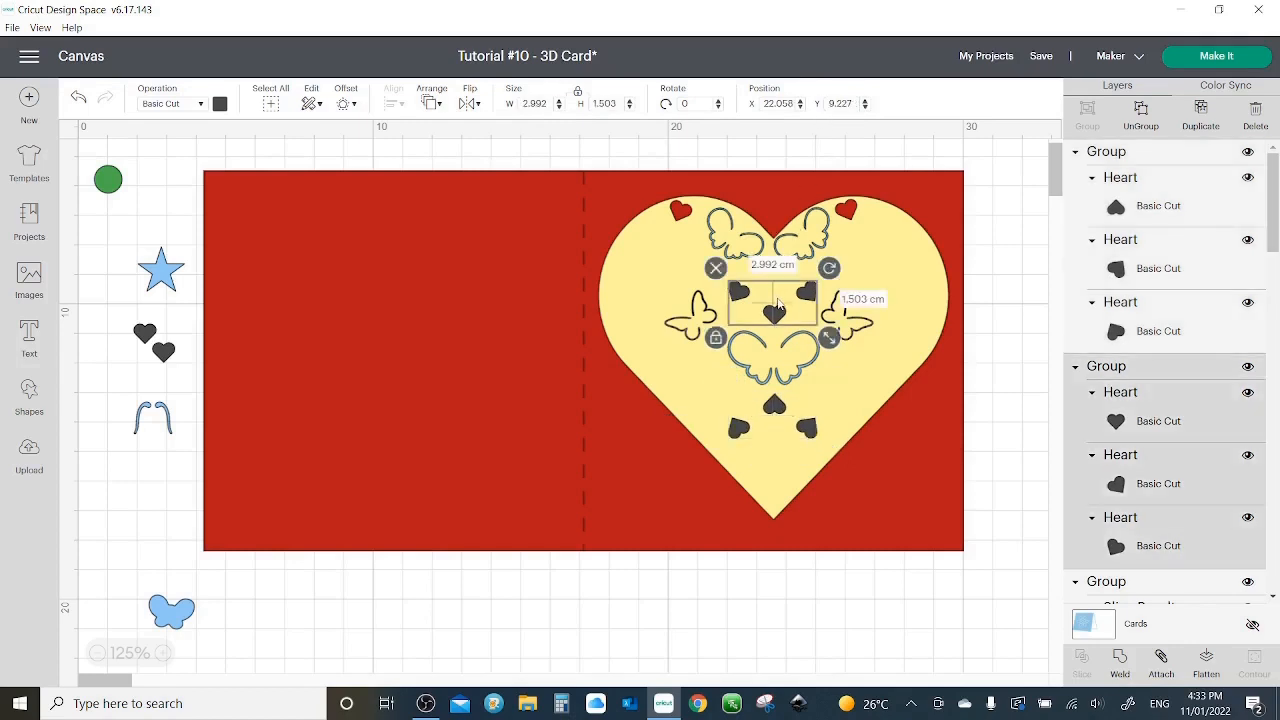
left_click(773, 422, "shift")
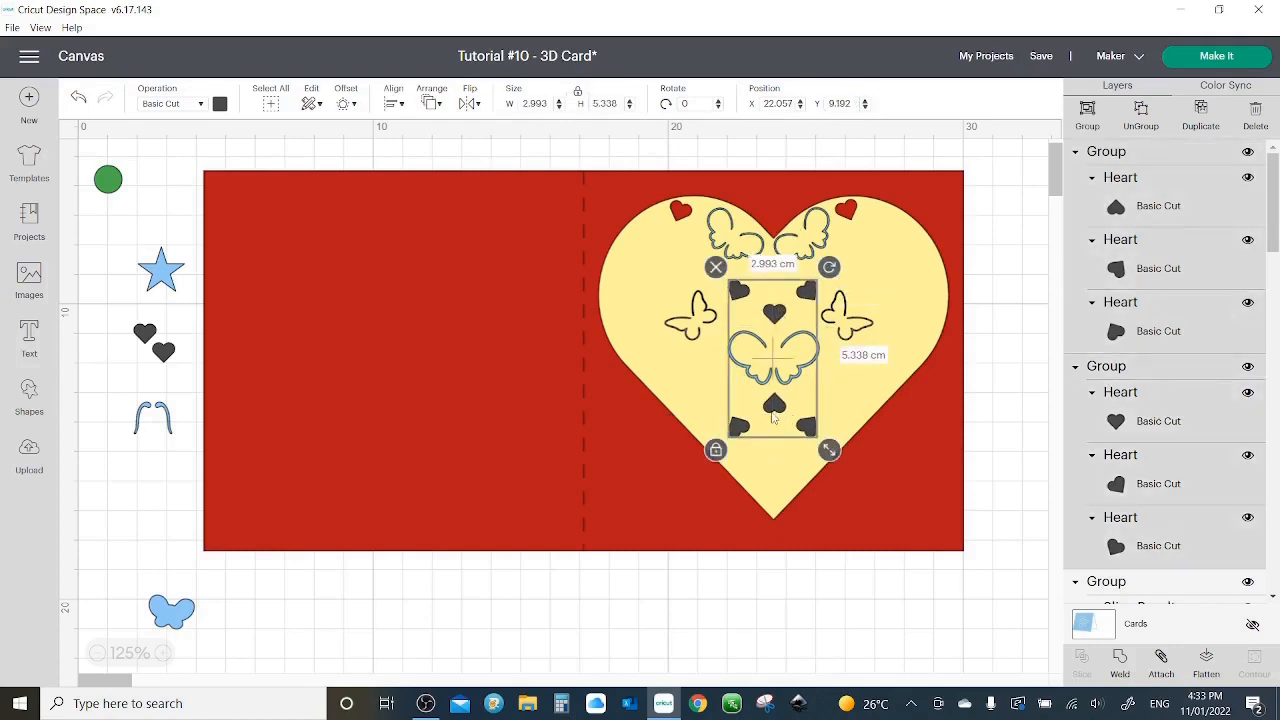
left_click(396, 104)
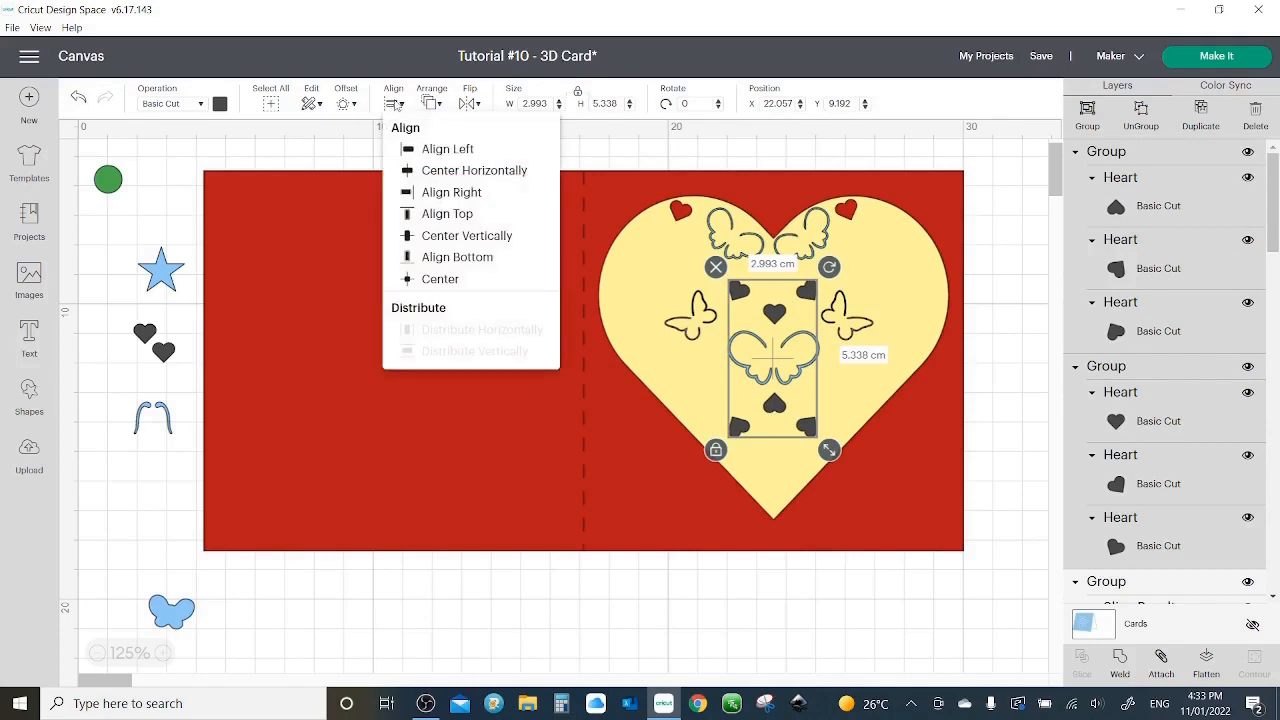
left_click(455, 172)
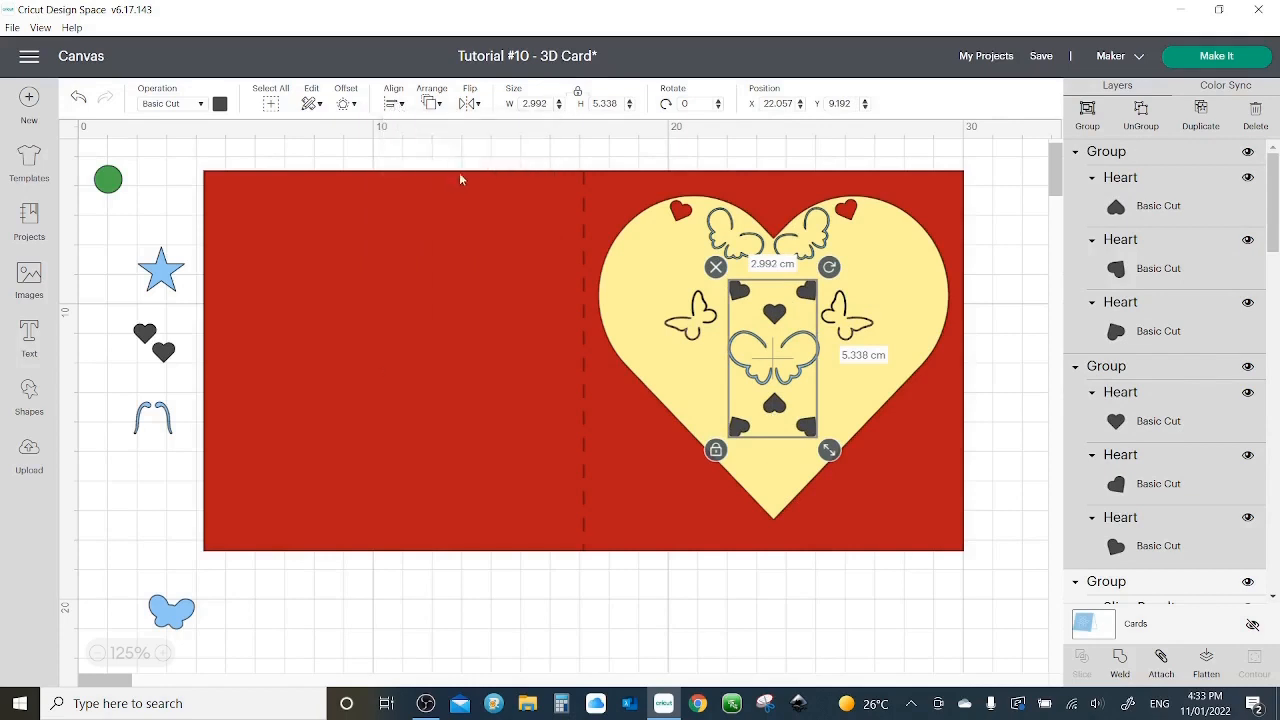
left_click(396, 104)
- Group the two butterfly outlines, duplicate the group and flip the copy vertically
left_click(847, 316)
left_click(692, 316, "shift")
left_click(1087, 115)
left_click(1201, 115)
left_click(469, 104)
left_click(520, 149)
- Move the flipped butterfly pair down below the original pair, on either side of the lower dark hearts
key("Down")
key("Down")
key("Down")
key("Down")
key("Down")
key("Down")
key("Down")
key("Down")
- Centre the upper and lower butterfly pairs horizontally with each other
left_click(847, 316, "shift")
left_click(396, 104)
left_click(455, 172)
left_click(991, 231)
- Select the upper and lower groups of three dark hearts together
left_click(847, 316)
left_click(777, 314)
left_click(777, 410, "shift")
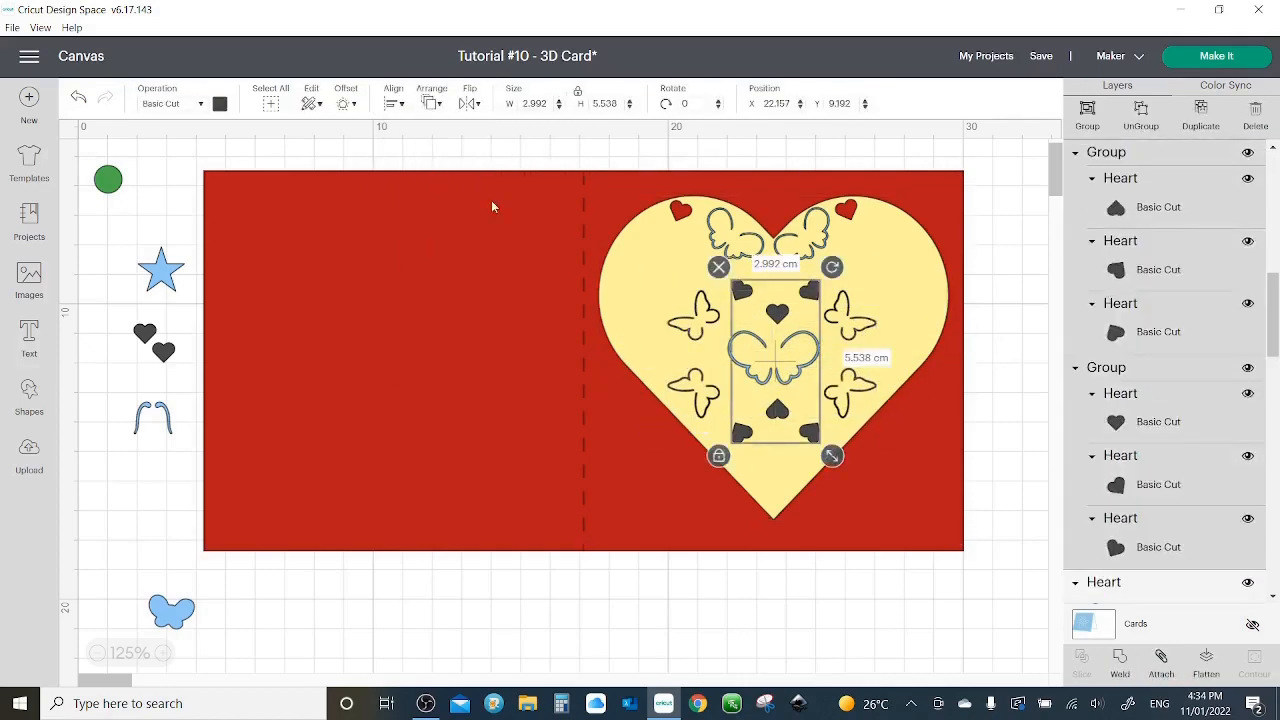
- Shrink the solid blue butterfly, duplicate it and place the copy above the upper central dark heart
left_click(174, 612)
left_click_drag(206, 641, 188, 628)
left_click(1201, 115)
left_click_drag(219, 663, 777, 277)
- Add another blue butterfly near the large heart's lower tip and centre it horizontally with the upper one
left_click(1201, 115)
left_click_drag(793, 374, 784, 456)
left_click(776, 277, "shift")
left_click(396, 104)
left_click(474, 171)
left_click(1008, 202)
- Duplicate the wing outline at the top of the large heart and place the copy, rotated, on the left lobe
left_click(803, 238)
left_click(1008, 202)
left_click(803, 238)
left_click(1201, 115)
left_click_drag(822, 256, 690, 248)
left_click_drag(688, 249, 718, 221)
- Duplicate the left lobe's wing outline, flip the copy horizontally and place it on the right lobe
left_click(1201, 115)
left_click(469, 104)
left_click(523, 134)
left_click(642, 264, "shift")
left_click_drag(665, 282, 960, 298)
left_click_drag(918, 289, 912, 290)
- Build a grouped pair of small red hearts to replace the single upper ones, and duplicate the group
left_click(846, 209)
left_click(1201, 115)
left_click_drag(866, 228, 680, 214)
left_click(681, 210)
left_click(1255, 115)
left_click(1087, 115)
left_click(1201, 115)
- Position the two red heart pairs symmetrically along the tops of the left and right lobes
left_click_drag(876, 214, 878, 216)
left_click(687, 207, "shift")
left_click_drag(687, 207, 687, 213)
- Lower the left lobe's wing outline slightly and centre it vertically with the one on the right lobe
left_click_drag(650, 262, 650, 274)
left_click(431, 104)
left_click(1008, 202)
left_click(651, 270)
left_click(905, 281, "shift")
left_click(395, 104)
left_click(425, 236)
- Duplicate a red heart pair onto the large heart's left edge below the wings, and nudge the left wing outline
left_click(877, 221)
left_click(1201, 115)
left_click_drag(877, 226, 631, 346)
left_click_drag(650, 270, 647, 274)
- Centre the lower red heart pairs on the left and right edges vertically with each other
left_click(632, 340)
left_click(904, 338, "shift")
left_click(395, 104)
left_click(434, 241)
left_click(1000, 303)
- Try to ungroup the blue antennae and place one of them on the large heart
left_click_drag(153, 417, 988, 295)
left_click(1141, 115)
left_click_drag(979, 297, 771, 318)
left_click(79, 98)
scroll(1177, 520, "down", 3)
left_click(80, 101)
- Place a solid blue butterfly below the upper-right wing outline and centre it vertically with its left counterpart
left_click_drag(162, 605, 860, 256)
left_click(1209, 120)
left_click(394, 103)
left_click(414, 237)
- Duplicate the solid blue butterfly, flip the copy and centre it horizontally near the large heart's lower tip
left_click(1201, 115)
left_click(469, 103)
left_click(506, 151)
left_click(394, 103)
left_click(455, 171)
mouse_move(764, 440)
left_mouse_down()
mouse_move(773, 451)
mouse_move(773, 439)
left_mouse_up()
left_click(773, 439, "shift")
left_click(881, 273)
left_click(716, 275, "shift")
left_click(469, 103)
left_click(528, 149)
left_click(1087, 115)
left_click_drag(709, 275, 706, 351)
key("Delete")
- Place green circles at equal height on both sides of the central butterfly outline, and return the antennae beside the card
left_click_drag(108, 179, 727, 373)
left_click(1201, 115)
left_click_drag(726, 372, 850, 355)
left_click(394, 103)
left_click(414, 237)
left_click_drag(978, 290, 134, 404)
- Duplicate the green circle and place copies beside the upper-left butterfly outline and along the large heart's lower-left edge
left_click(1201, 115)
left_click_drag(695, 360, 682, 298)
left_click(1201, 115)
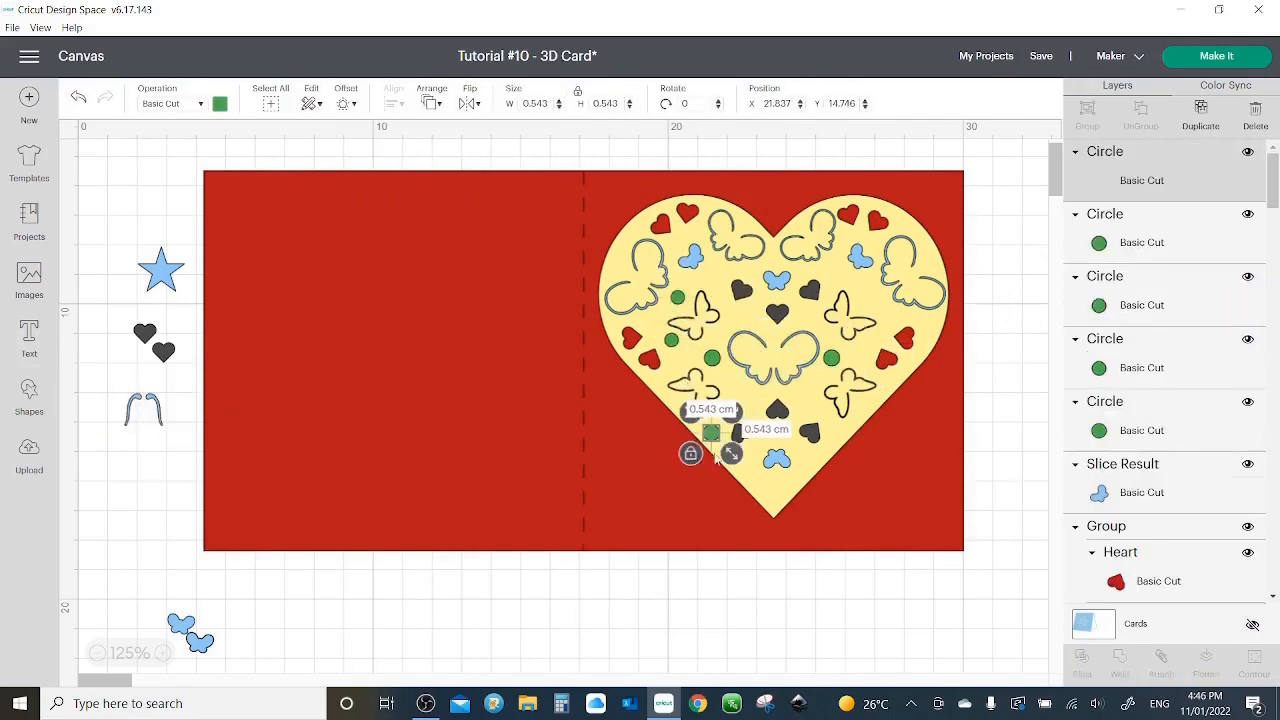
left_click(1201, 115)
left_click_drag(718, 441, 743, 461)
- Replace the green circle right of the central butterfly outline with a fresh copy of the left one
left_click(832, 358)
key("Delete")
left_click(1201, 115)
left_click_drag(720, 360, 836, 352)
- Mirror the two small green circles from the left side to the right side and centre each pair vertically
left_click(1201, 115)
left_click_drag(690, 310, 871, 300)
left_click(678, 298, "shift")
left_click(1201, 115)
left_click_drag(684, 352, 876, 336)
left_click(394, 103)
left_click(414, 237)
- Duplicate a small green circle so that one sits on each side of the upper central dark heart
left_click(1019, 306)
left_click(1201, 115)
left_click_drag(803, 318, 747, 318)
- Place solid blue butterflies at equal height on both sides of the lower central dark heart and save the project
left_click_drag(181, 624, 145, 596)
left_click(1201, 115)
left_click_drag(160, 611, 801, 397)
left_click(1201, 115)
left_click(394, 103)
left_click(462, 230)
left_click(994, 460)
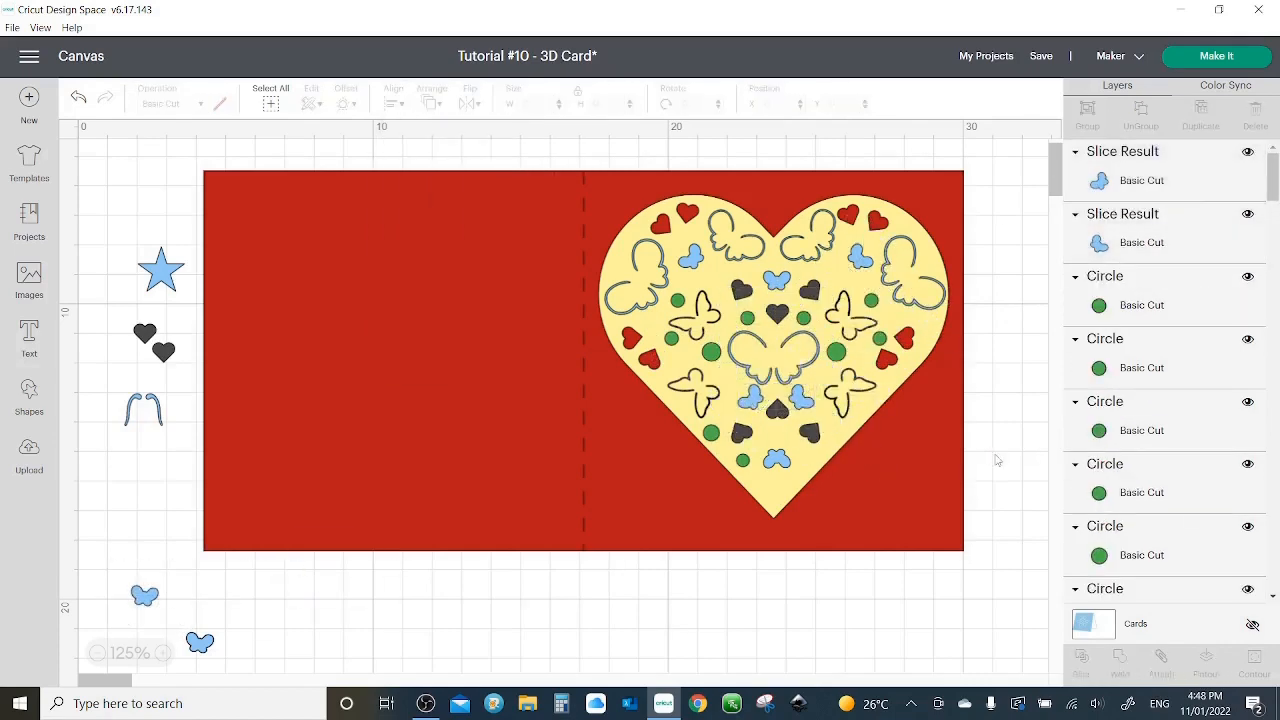
scroll(1170, 400, "down", 20)
left_click(1041, 56)
- Duplicate the lower-right small red heart and place the copy at the large heart's lower tip
left_click(886, 359)
left_click(1201, 115)
left_click_drag(902, 375, 813, 457)
left_click(997, 389)
- Place copies of the small green circle along the large heart's lower-right edge and delete the larger lower-left circle
left_click(743, 459)
left_click(1201, 115)
left_click_drag(826, 470, 858, 414)
left_click(1201, 115)
left_click(976, 477)
left_click(711, 433)
key("Delete")
- Try duplicating the three lower-right green circles and placing the copies along the large heart's lower-left edge
left_click(813, 457)
left_click(838, 436, "shift")
left_click(858, 414, "shift")
left_click(1201, 115)
left_click(1014, 457)
scroll(1014, 457, "up", 2)
left_click(705, 565, "shift")
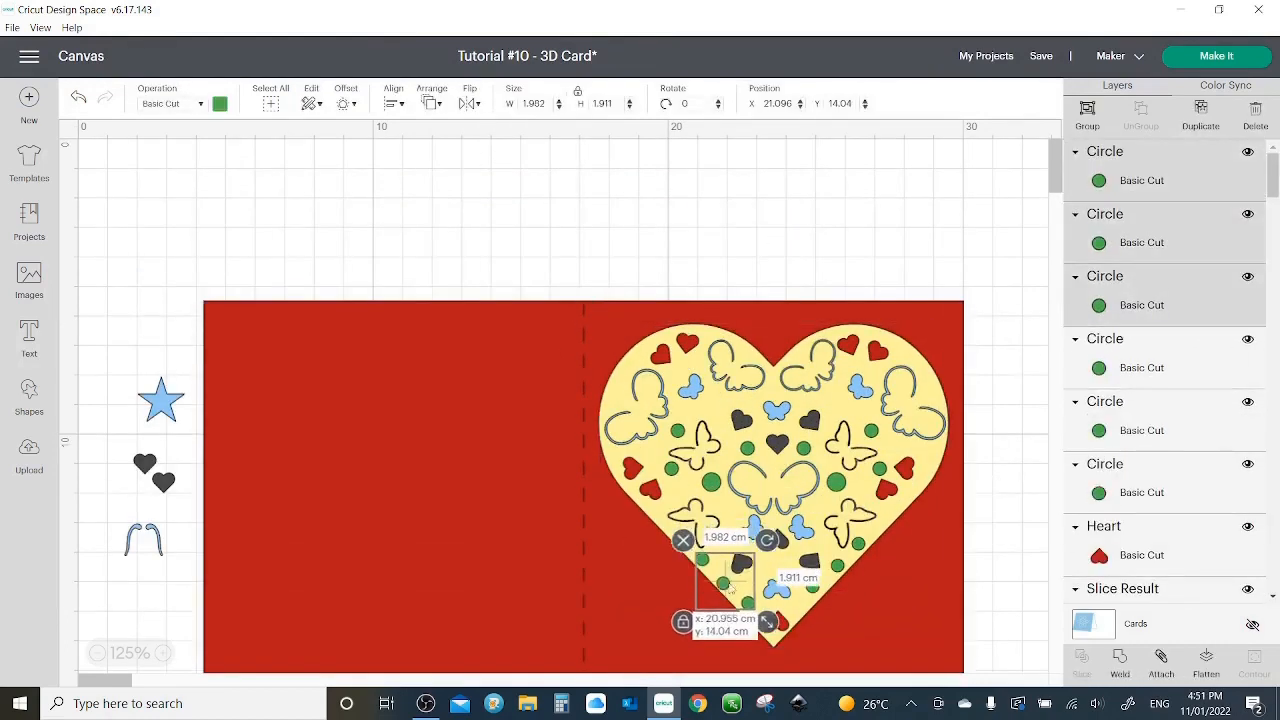
scroll(1000, 457, "down", 2)
- Delete the green circle copies placed along the large heart's lower-left edge
left_click(858, 414)
left_click(812, 456, "shift")
left_click(706, 424)
left_click(754, 470, "shift")
key("Delete")
left_click(813, 467)
left_click(822, 458)
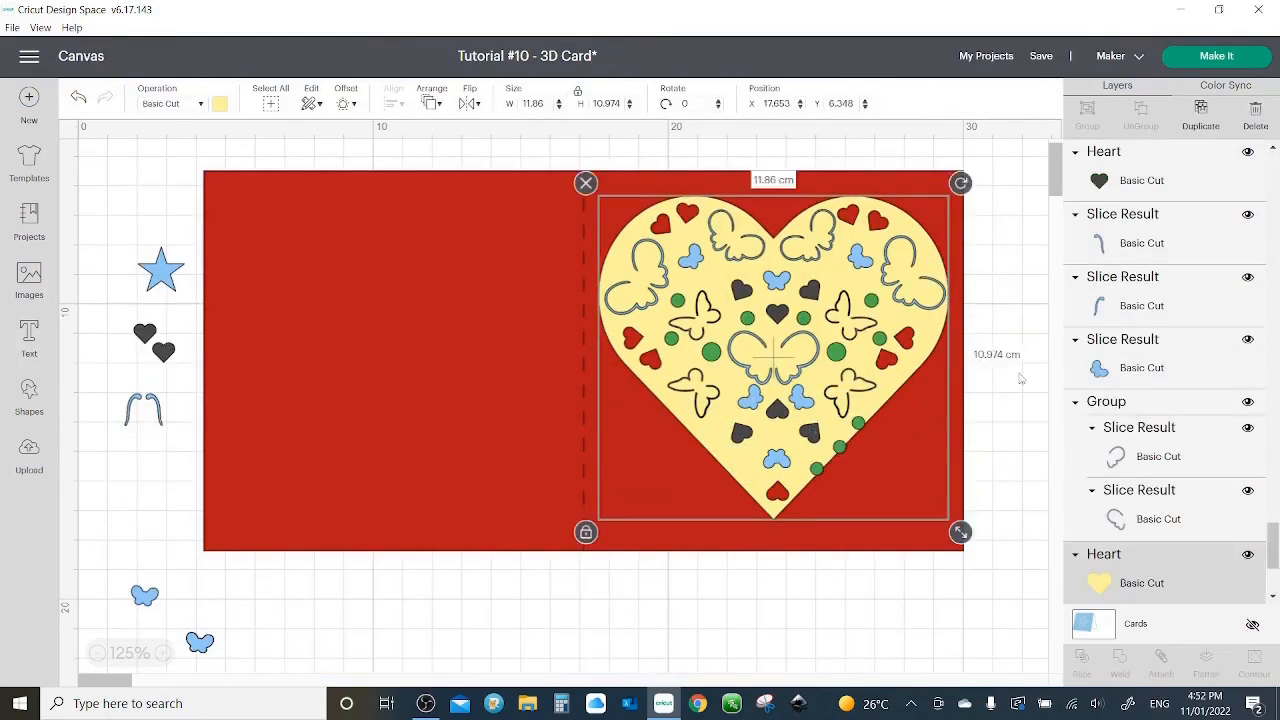
- Distribute small green circles around the lower dark hearts and enlarge the circle beside the lowest blue butterfly
left_click(1011, 357)
left_click(986, 449)
left_click(1201, 115)
left_click_drag(852, 451, 777, 432)
left_click_drag(858, 373, 864, 380)
left_click_drag(732, 373, 741, 387)
left_click_drag(839, 438, 806, 457)
left_click(1006, 420)
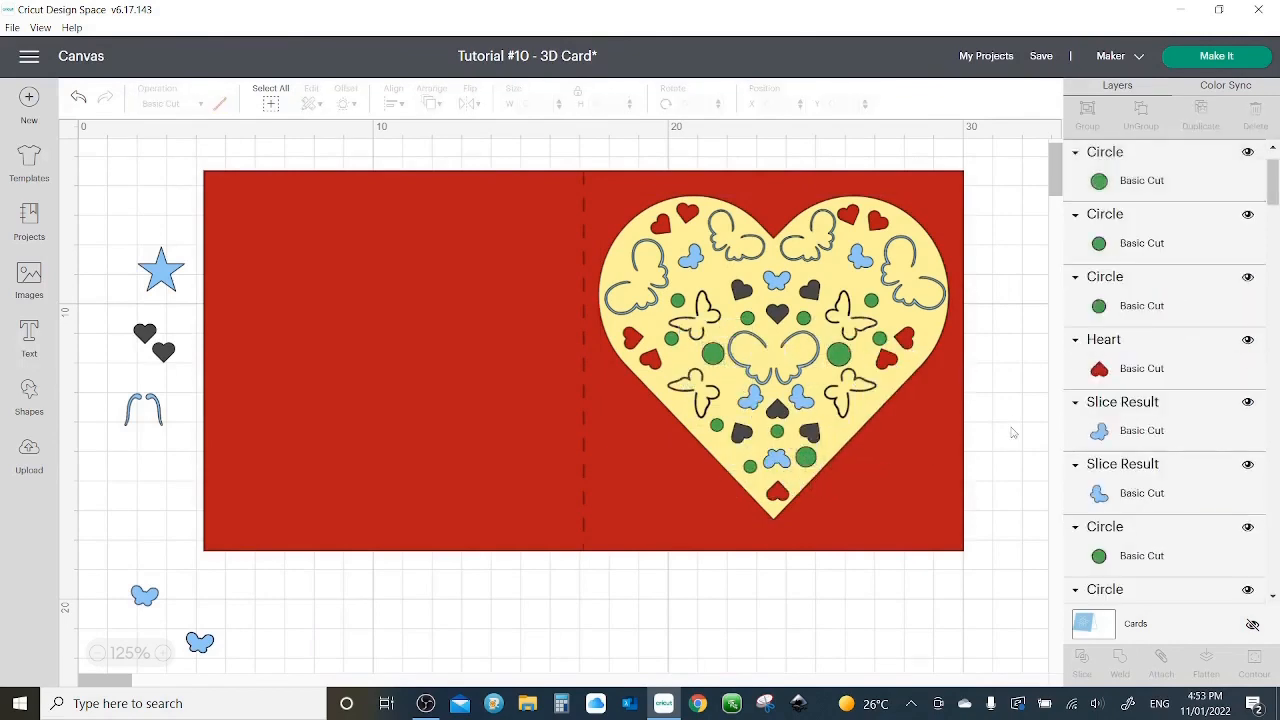
- Place copies of the small red heart on both lower edges, flipping one copy, and reduce the larger green circles
left_click(838, 354)
left_click_drag(864, 380, 853, 375)
left_click(1201, 115)
left_click_drag(798, 508, 729, 457)
left_click(1201, 115)
left_click(470, 107)
left_click(537, 128)
left_click_drag(806, 457, 803, 454)
left_click_drag(717, 362, 712, 352)
left_click(1011, 349)
- Duplicate a small green circle and align the copies at equal height beside the large heart's outermost upper wings
left_click(871, 300)
left_click(1201, 115)
left_click_drag(887, 317, 617, 260)
left_click(1201, 115)
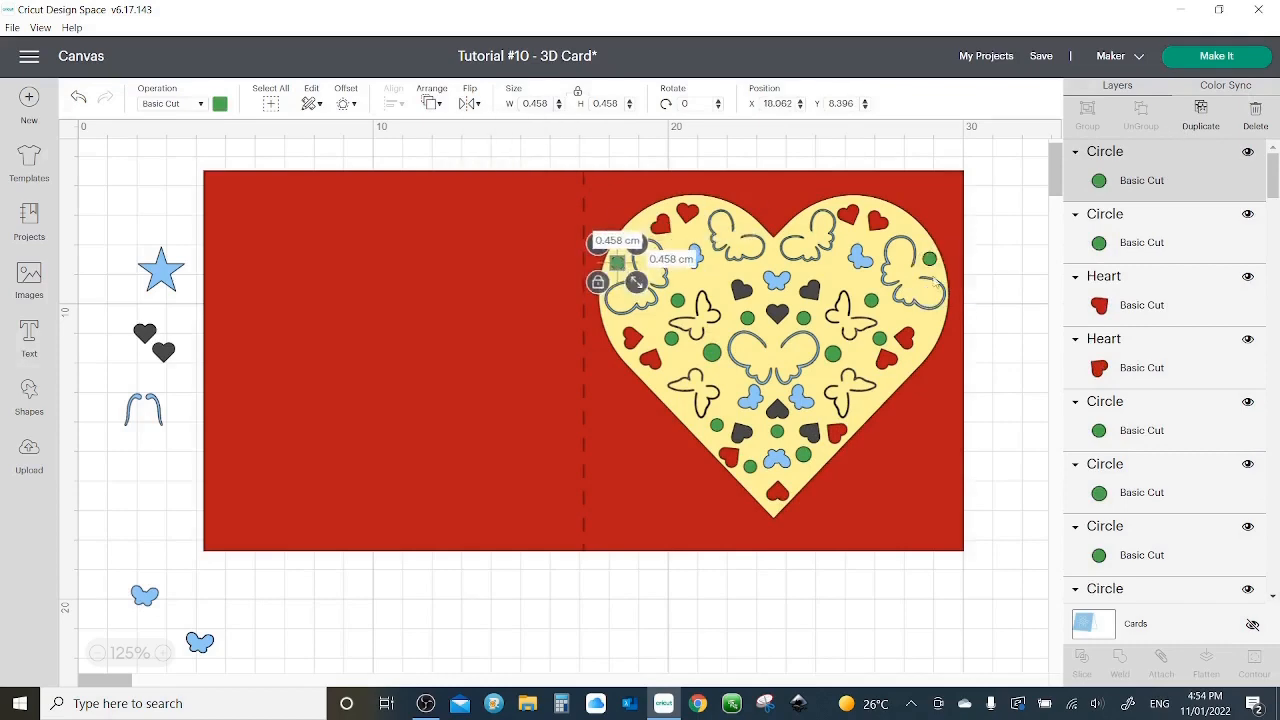
left_click(929, 259, "shift")
left_click(394, 104)
left_click(450, 242)
left_click(1035, 398)
- Try the blue star beneath the upper-left blue butterfly and delete the star
left_click(751, 398)
left_click(802, 398, "shift")
left_click_drag(161, 270, 714, 267)
left_click(1201, 115)
key("Delete")
- Duplicate the small green circle beside the upper-left outlined butterfly and place a copy near the upper-right blue butterfly
left_click(678, 300)
left_click(1201, 115)
left_click_drag(735, 290, 841, 274)
- Delete the unused dark hearts, curved pieces and blue butterflies lying outside the card
left_click_drag(108, 304, 183, 615)
key("Delete")
left_click(200, 643)
key("Delete")
- Place more copies of the small green circle in the gaps along the large heart's lower edges and right side
left_click(163, 653)
left_click(163, 653)
left_click_drag(108, 680, 131, 680)
left_click(315, 539)
left_click(1201, 115)
left_click_drag(341, 565, 261, 510)
left_click(1201, 115)
left_click_drag(288, 537, 525, 507)
left_click(400, 548)
left_click(1201, 115)
left_click_drag(426, 575, 612, 396)
left_click(1201, 115)
- Nudge the small green circle beside the lowest blue butterfly slightly closer to the large heart's lower tip
left_click(830, 586)
left_click(98, 653)
left_click(163, 653)
left_click_drag(500, 244, 504, 244)
left_click(98, 653)
left_click_drag(418, 542, 421, 553)
left_click(886, 611)
scroll(886, 611, "down", 1)
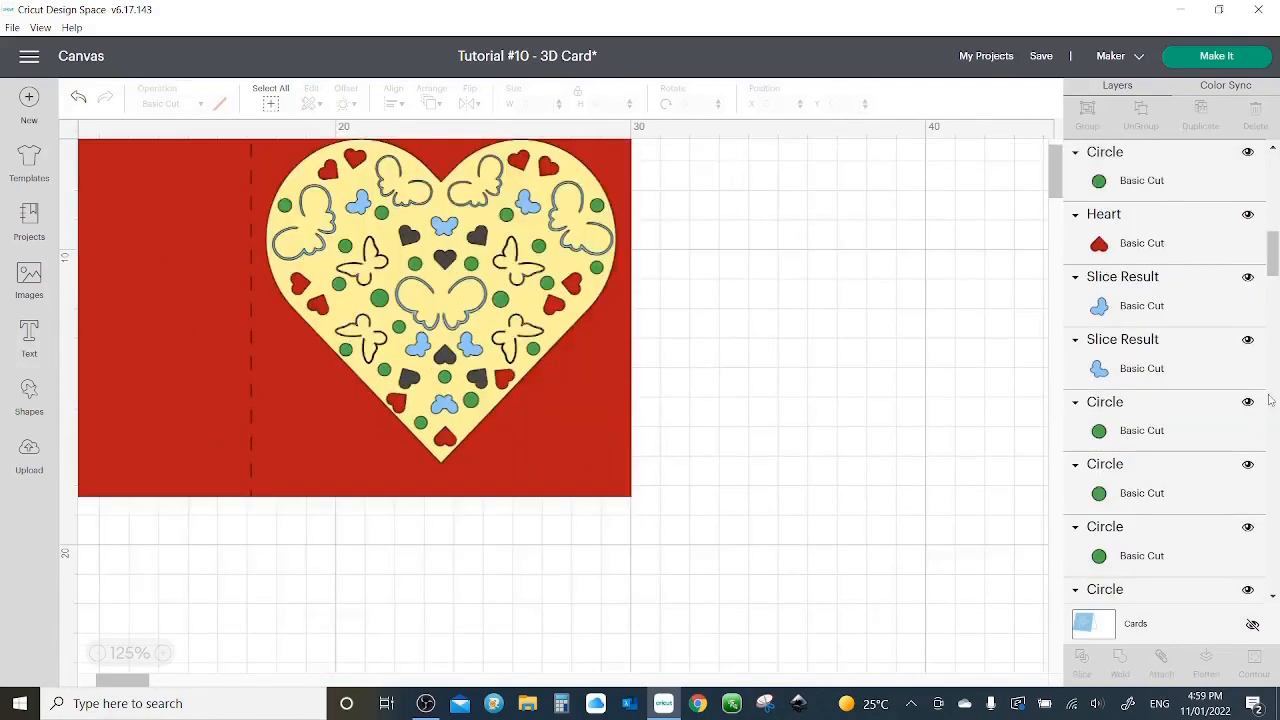
- Save the project and hide the large yellow heart layer
left_click_drag(122, 680, 104, 680)
left_click(1041, 56)
scroll(1147, 405, "down", 15)
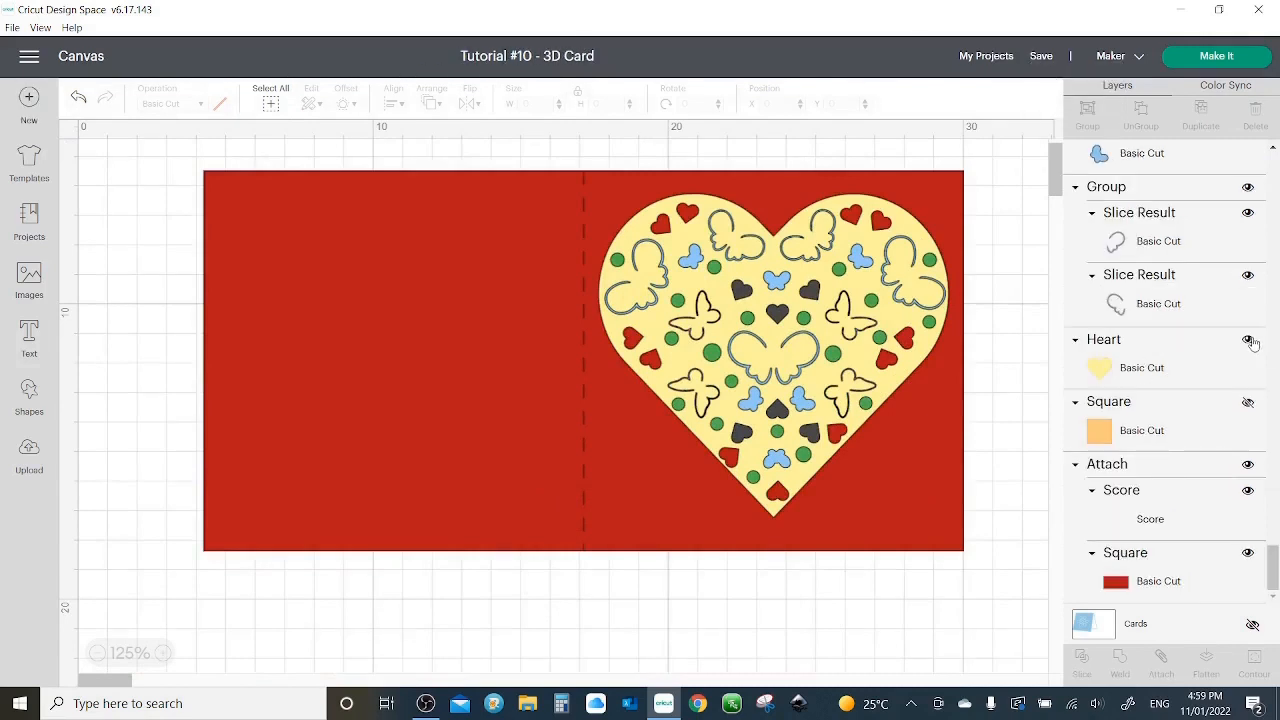
left_click(1248, 340)
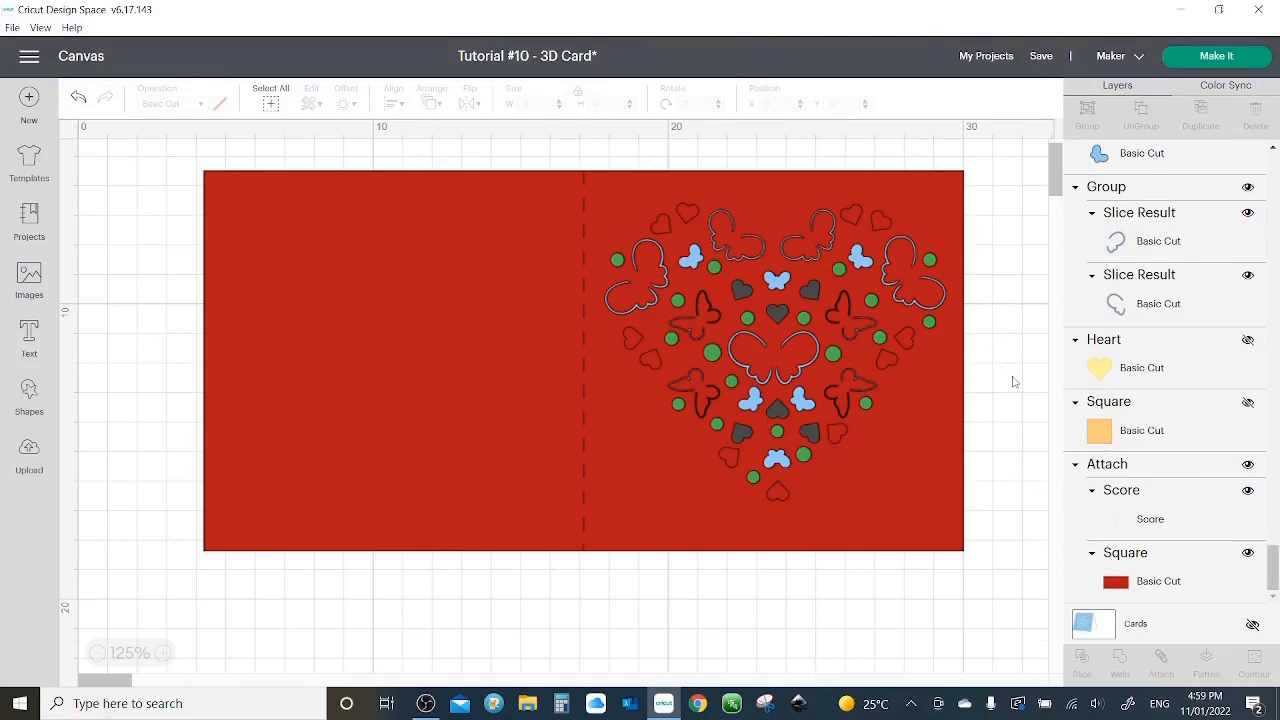
- Select the red card base together with all the visible decorations on it
scroll(1013, 381, "up", 2)
scroll(952, 375, "down", 4)
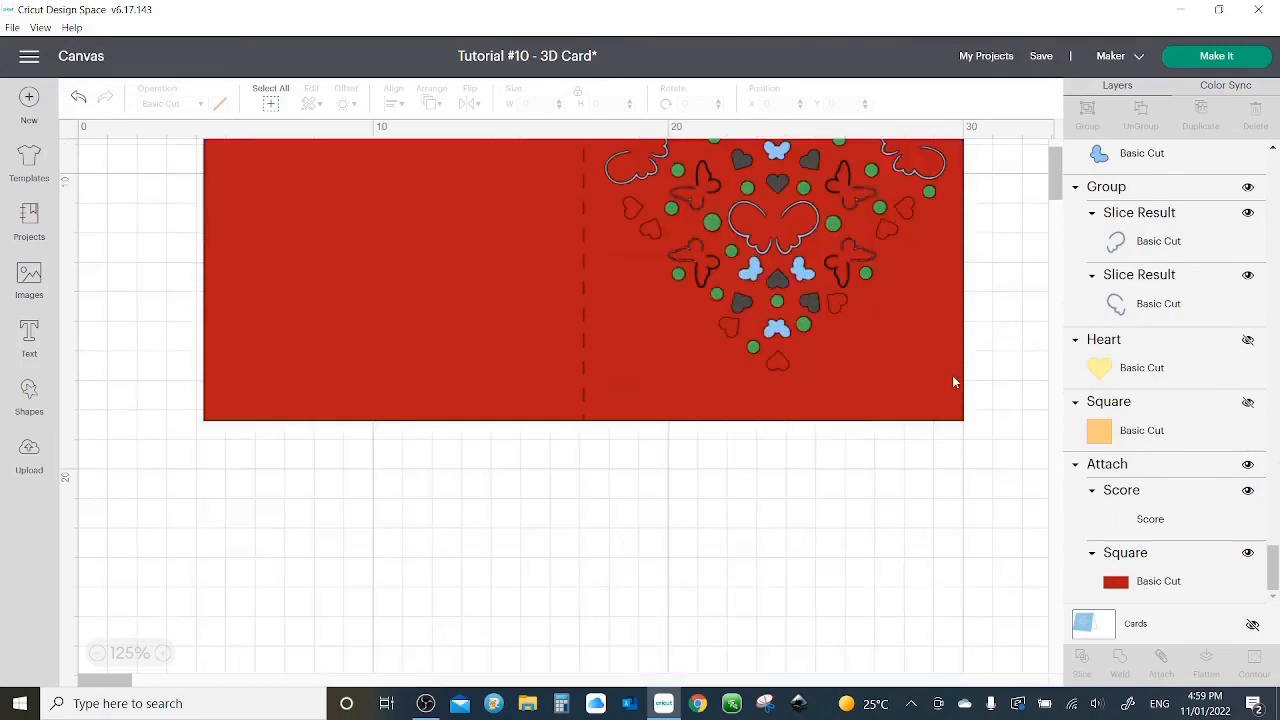
scroll(952, 372, "up", 2)
left_click_drag(993, 210, 494, 515)
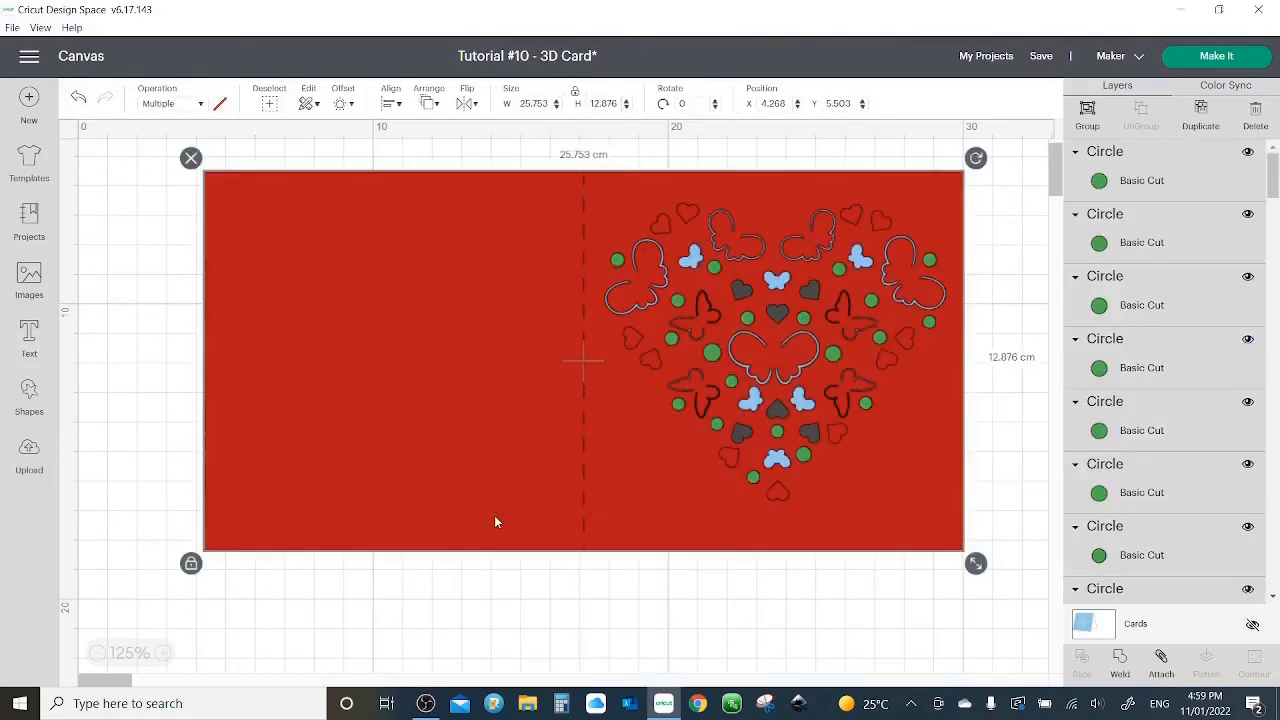
- Attach the selected heart-pattern cutouts and fold line to the red card base
left_click(1161, 661)
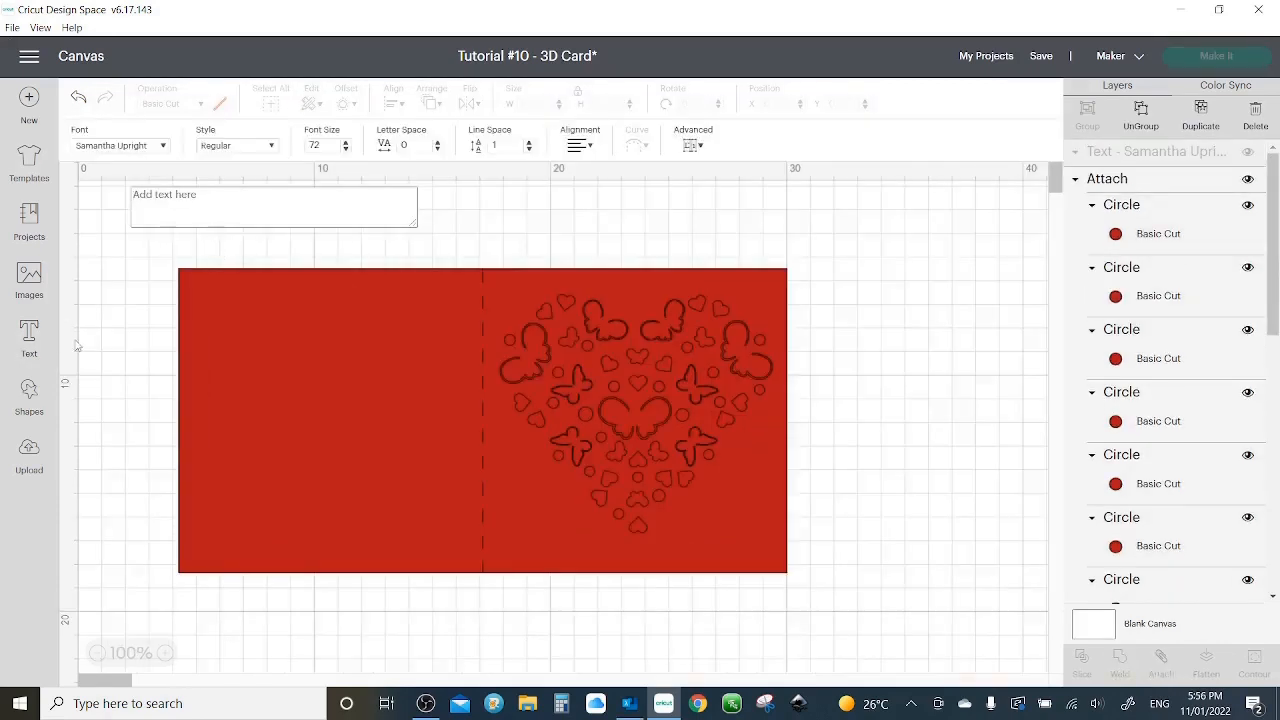
- Enter the text "Happy" in Samantha Upright and place it on the card's blank left half
type("H")
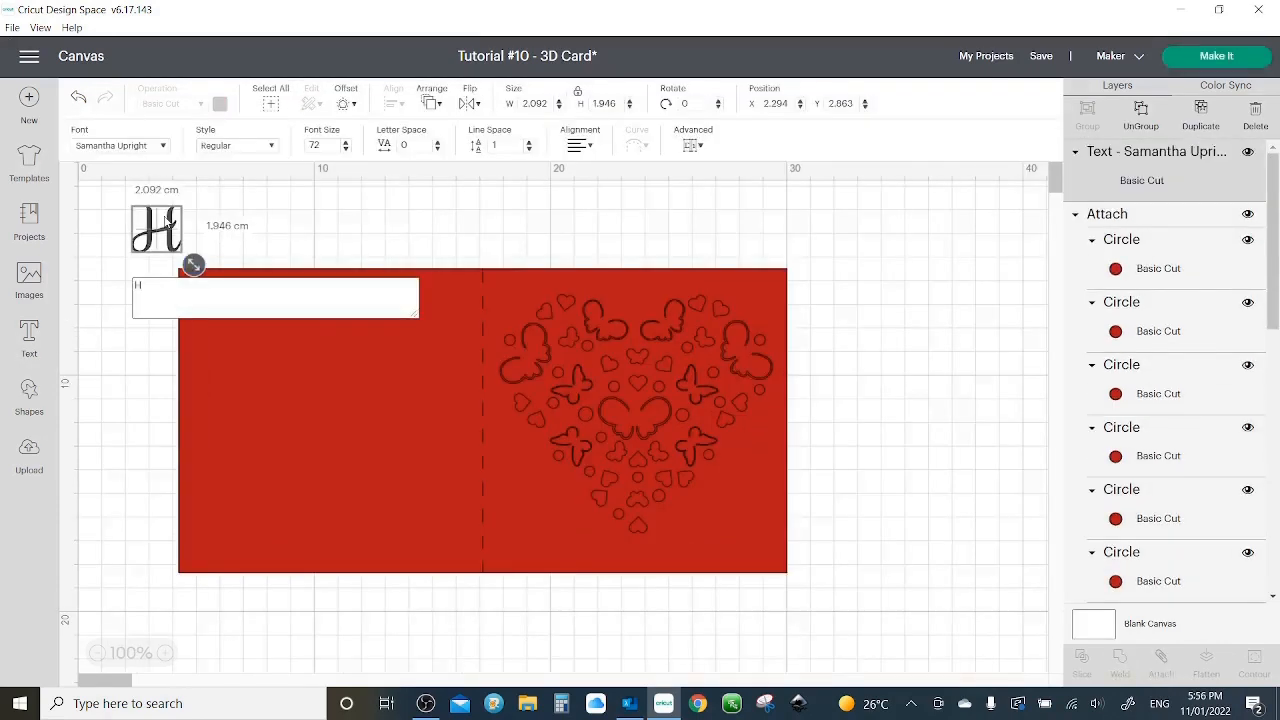
type("appy")
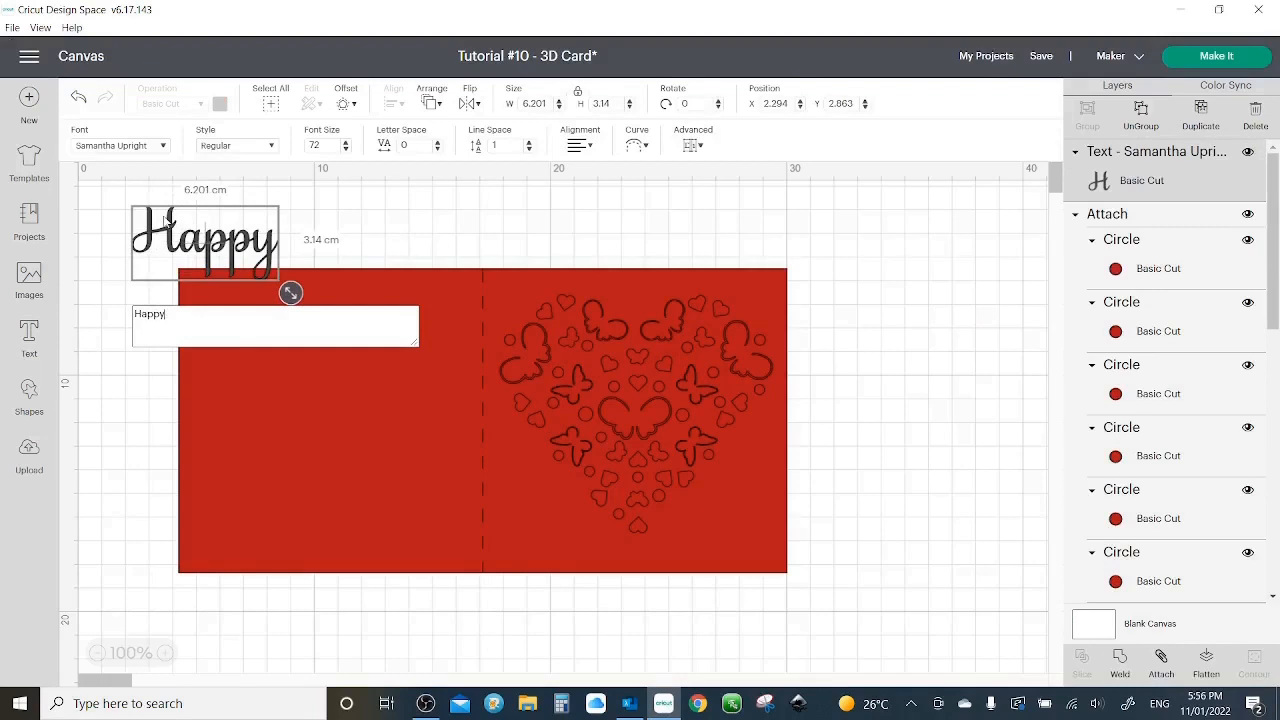
left_click_drag(187, 228, 315, 337)
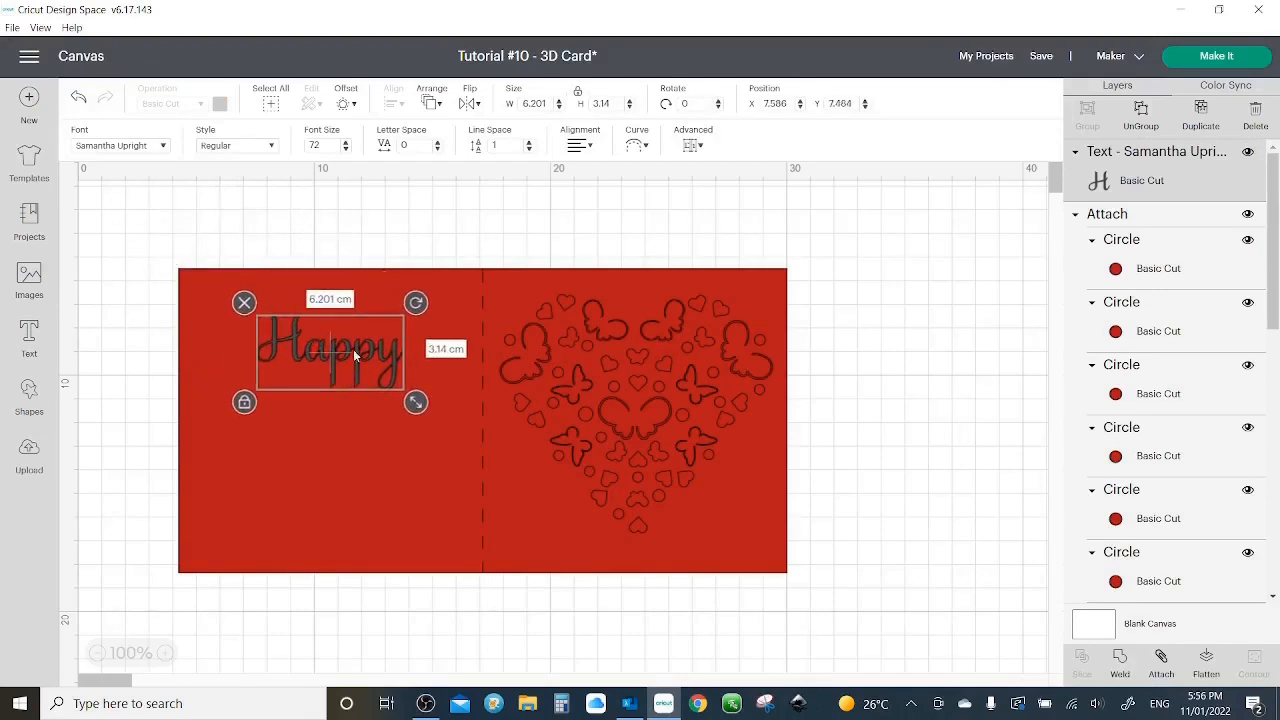
- Reposition "Happy" in the upper part of the card's left half and set its width to 8.5 cm
left_click_drag(418, 402, 402, 375)
left_click_drag(474, 442, 428, 415)
left_click_drag(356, 366, 370, 375)
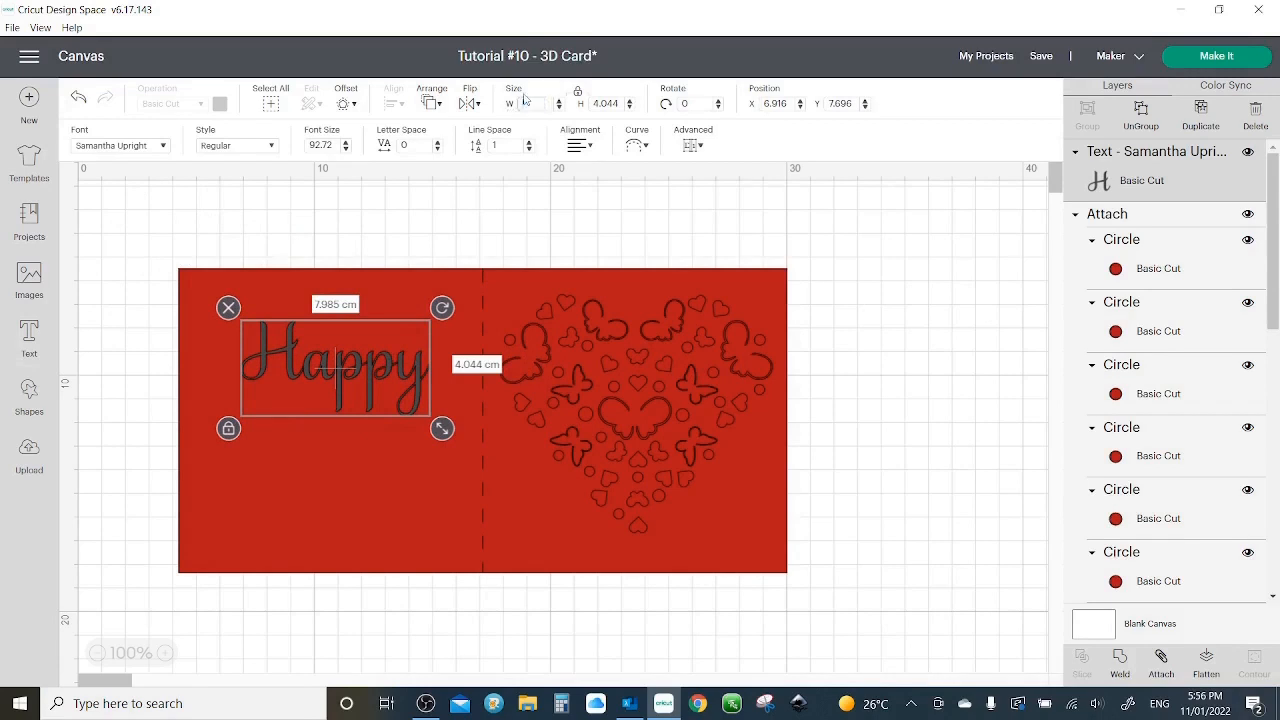
key("Return")
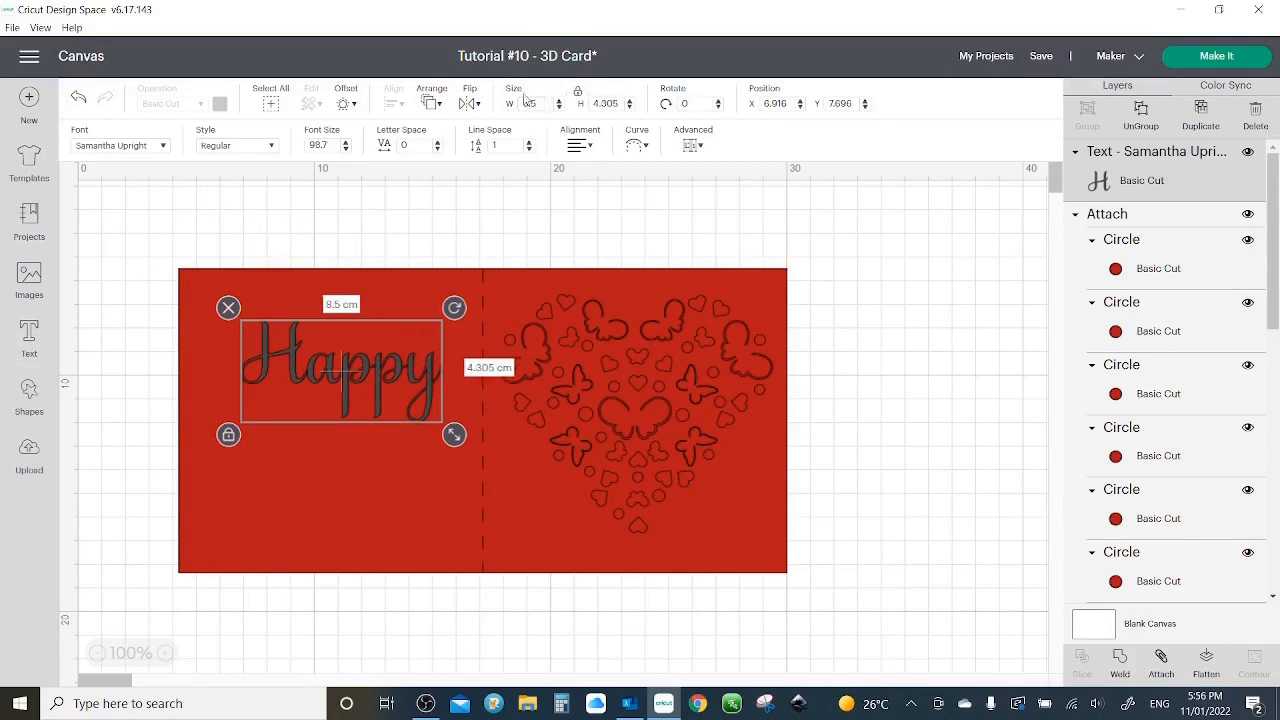
left_click(391, 238)
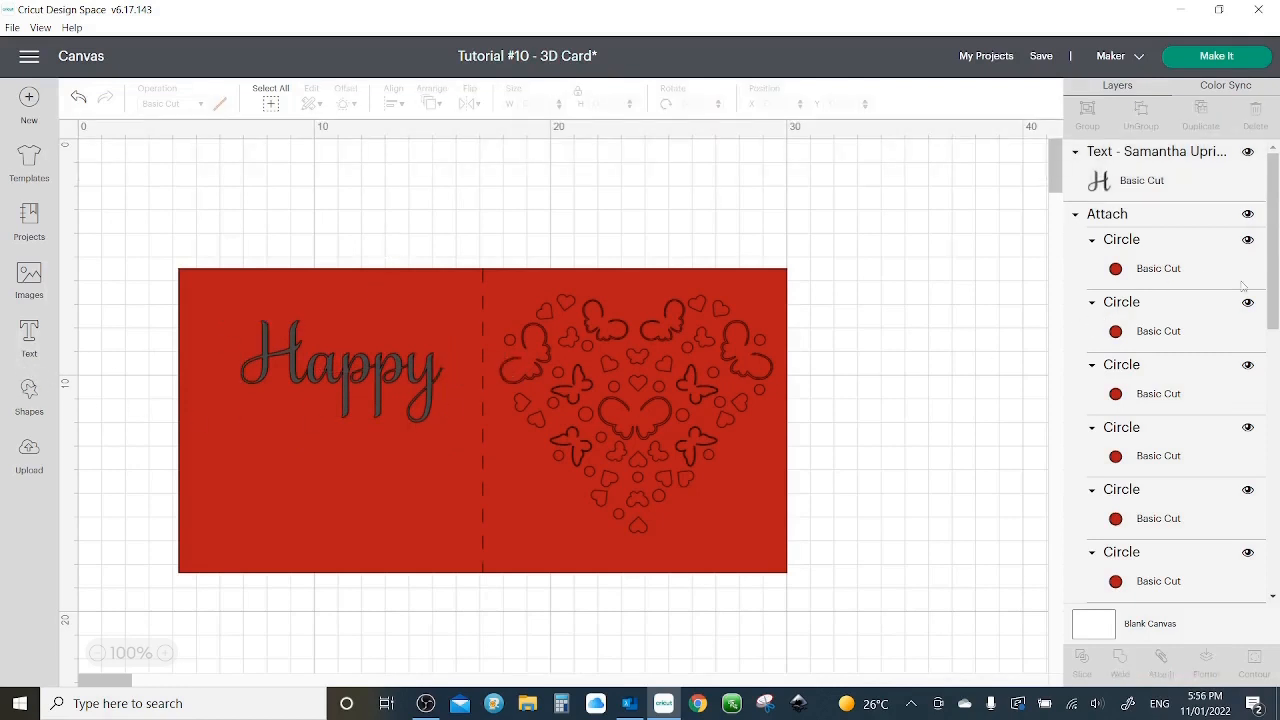
- Add a separate text "Valentine" and place it beneath "Happy" on the card's left half
left_click(29, 335)
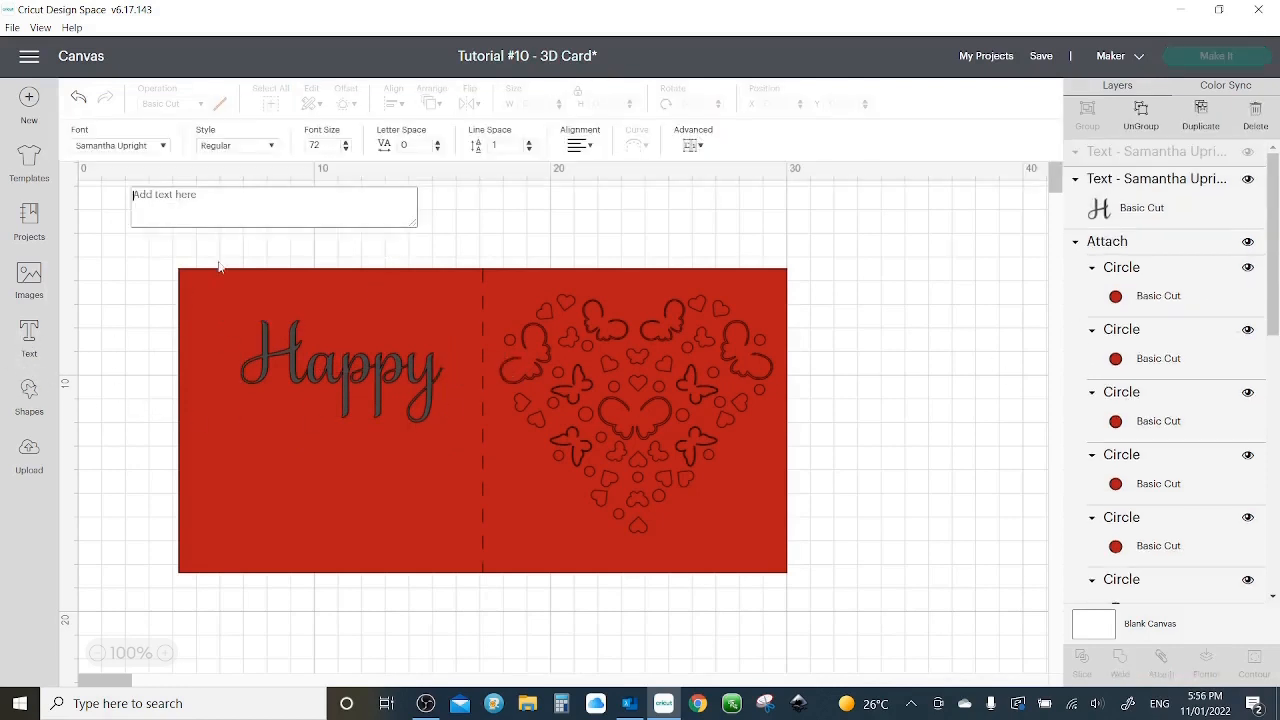
type("Valentine")
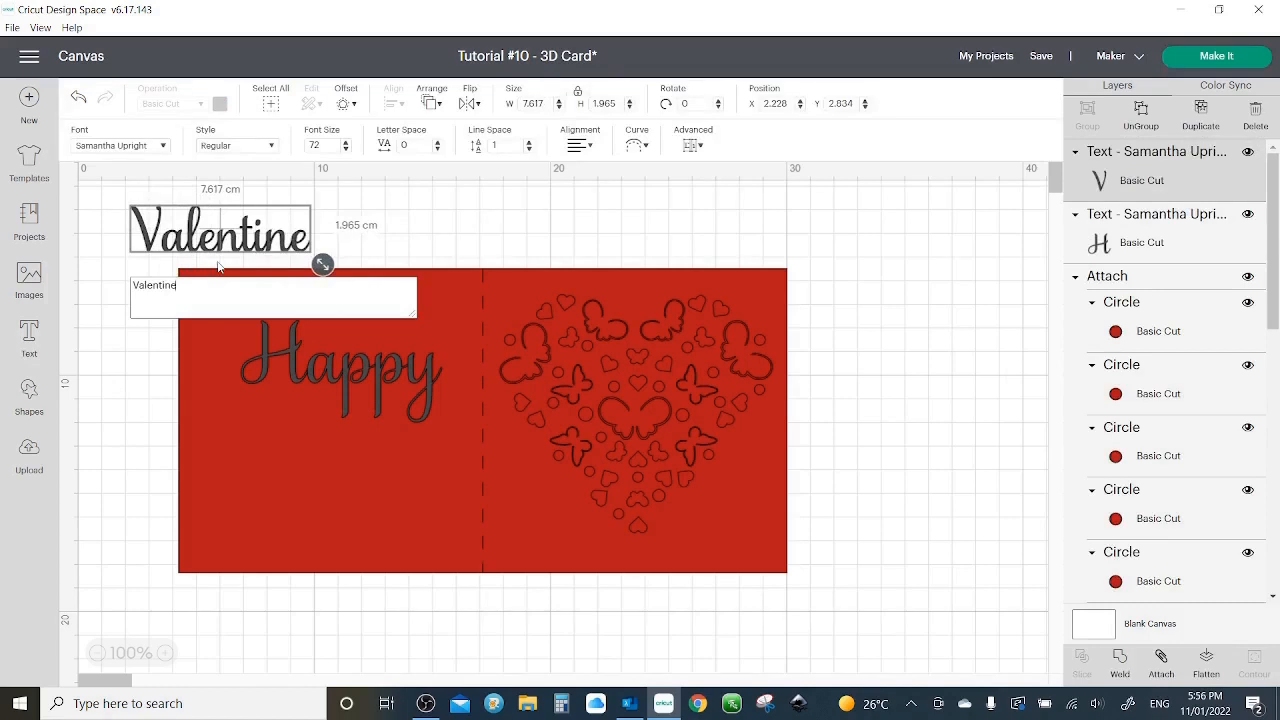
left_click_drag(229, 241, 329, 479)
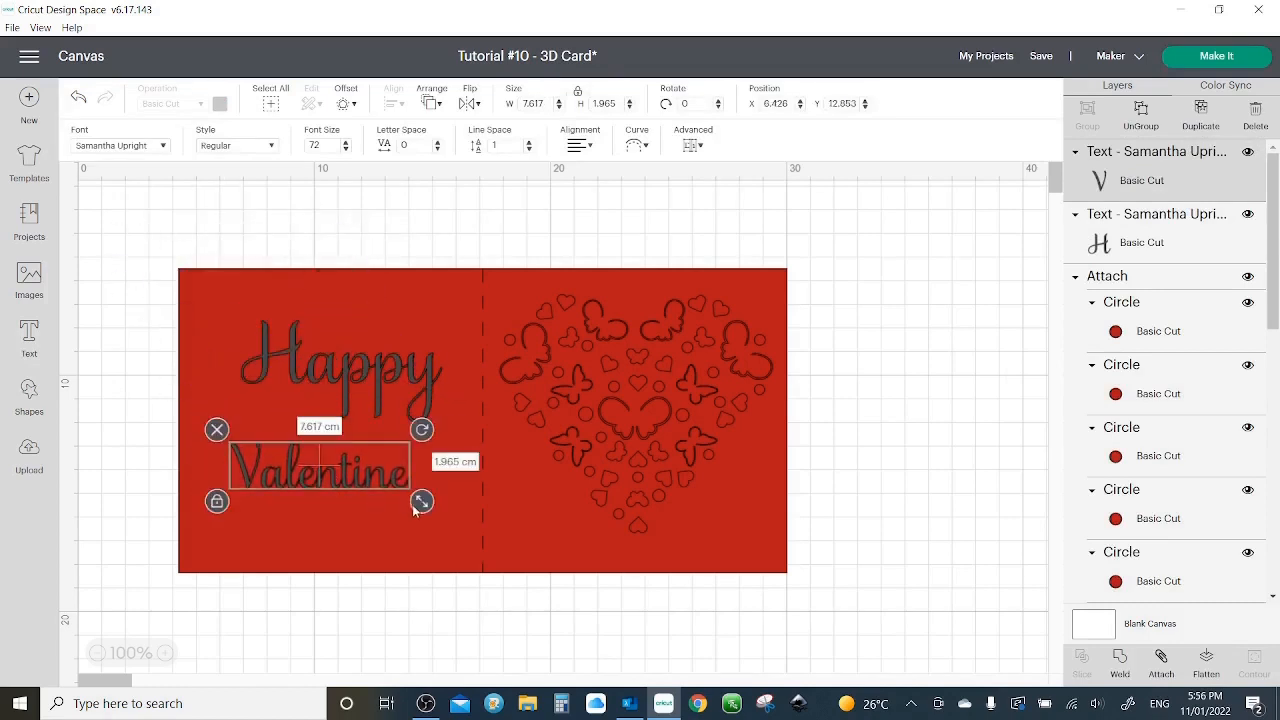
- Enlarge "Valentine" to about 10.6 cm wide and balance both words on the card's left half
left_click_drag(454, 510, 494, 519)
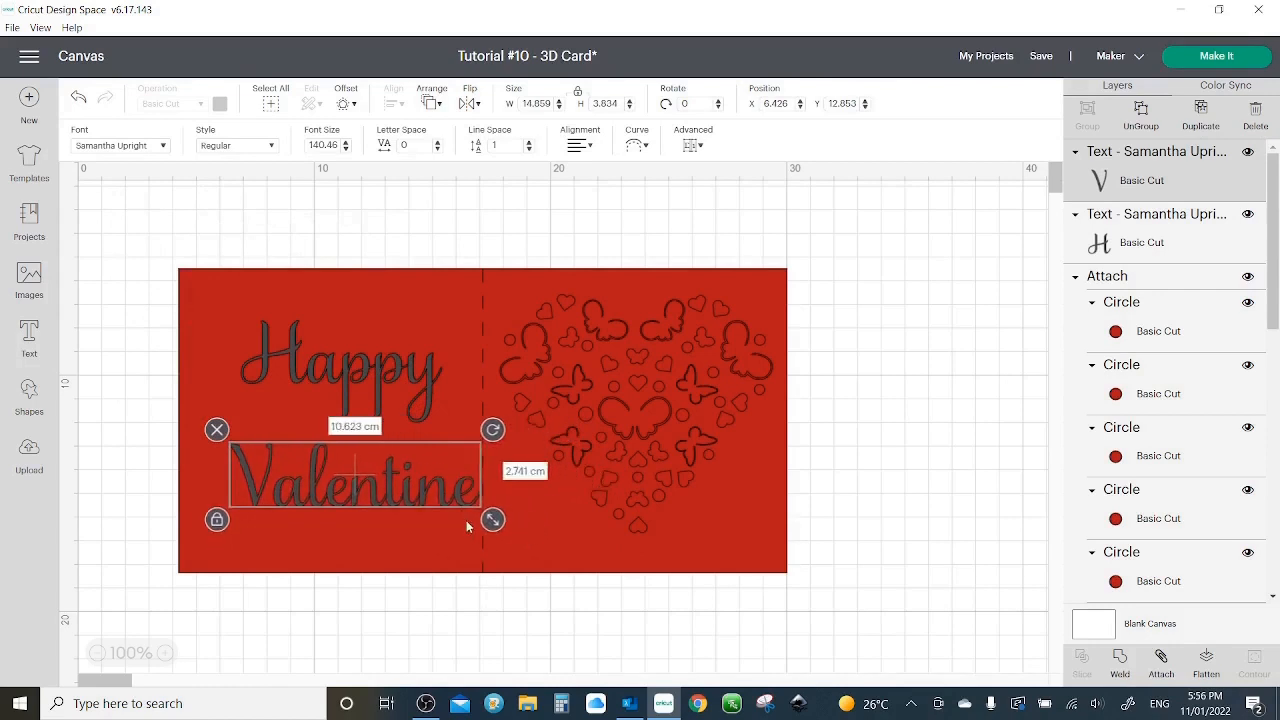
left_click_drag(425, 492, 406, 496)
mouse_move(399, 370)
left_mouse_down()
mouse_move(388, 354)
mouse_move(398, 360)
left_mouse_up()
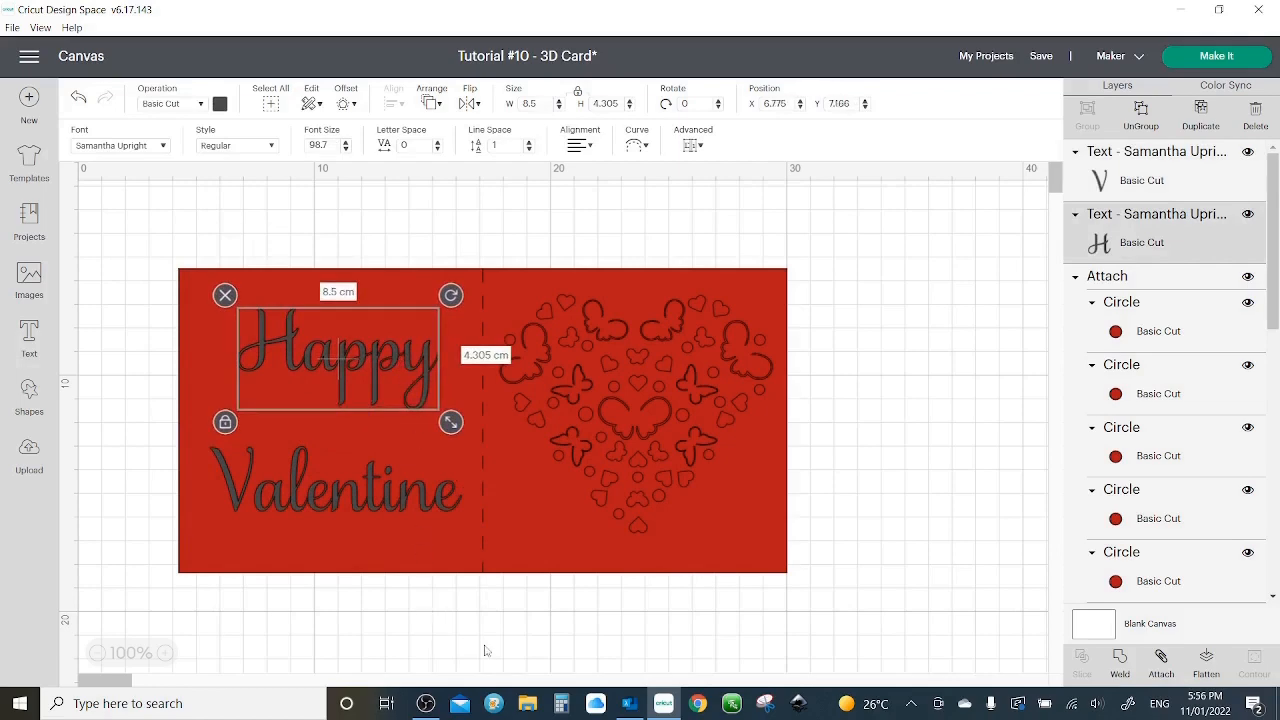
- Switch to the font character viewer and examine the alternate swash letters available in Samantha Upright
left_click(629, 703)
scroll(571, 300, "down", 15)
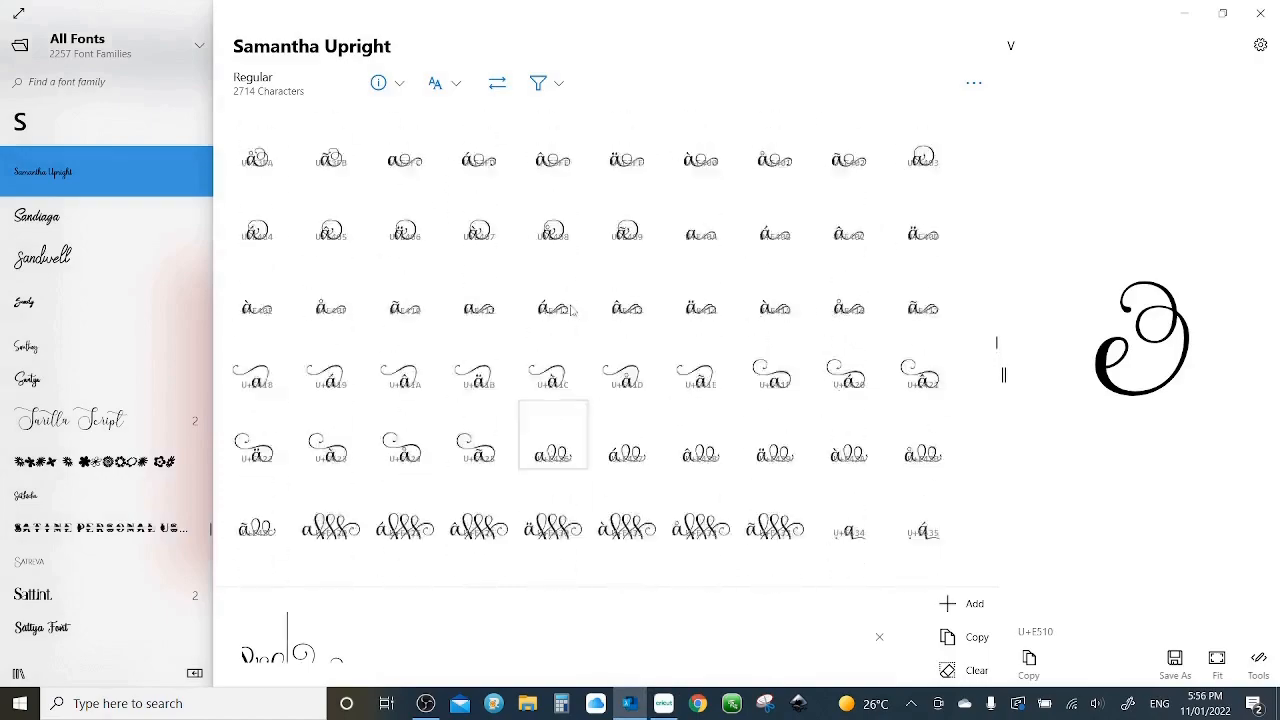
scroll(600, 323, "down", 15)
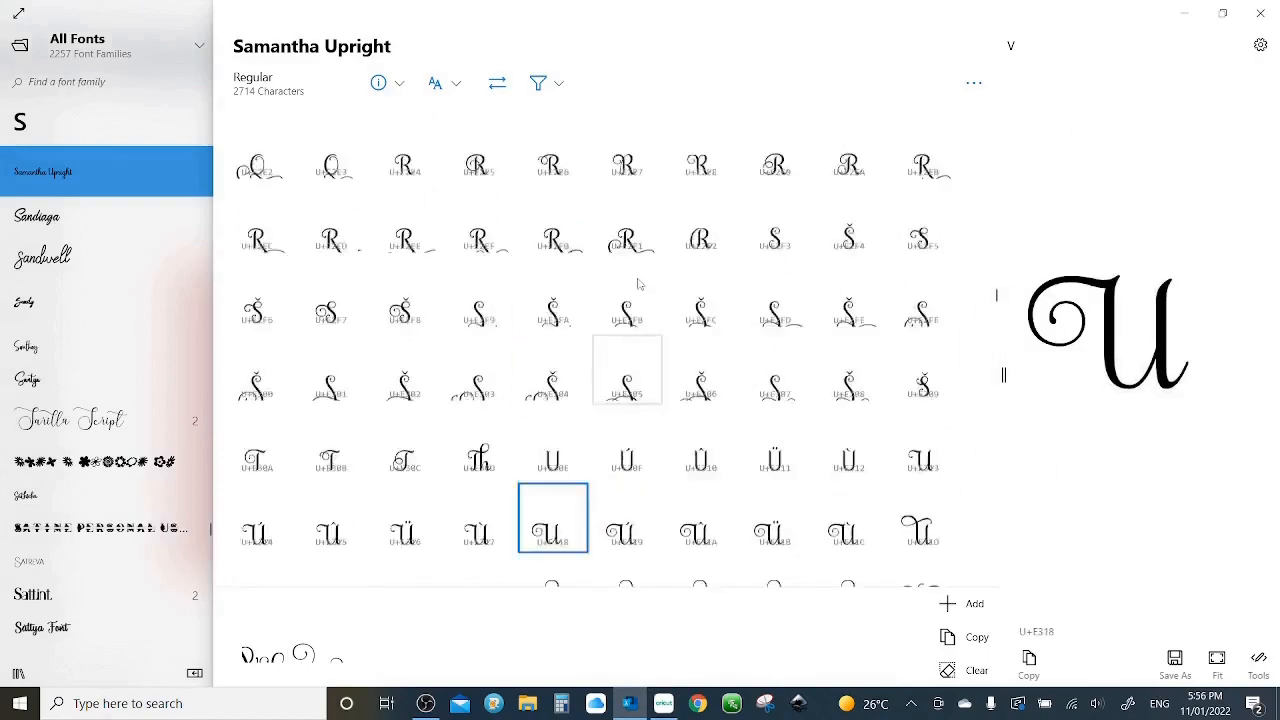
scroll(646, 323, "up", 10)
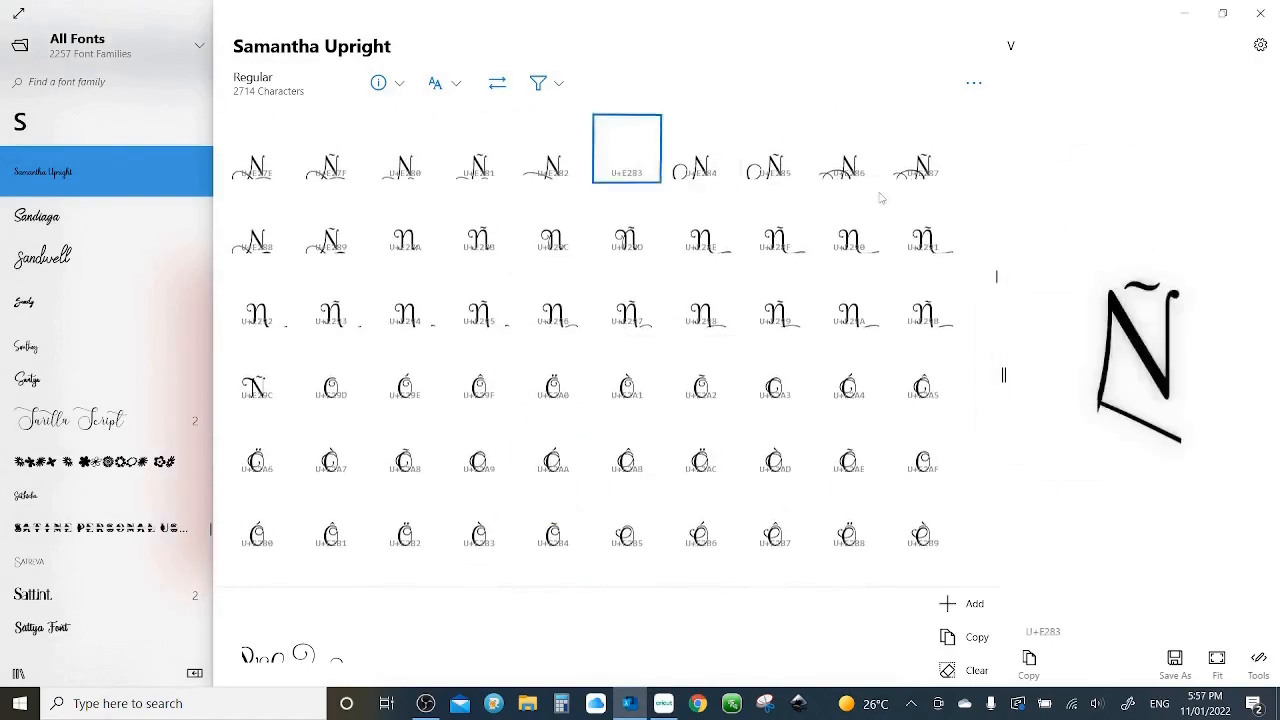
left_click(732, 404)
scroll(600, 320, "down", 10)
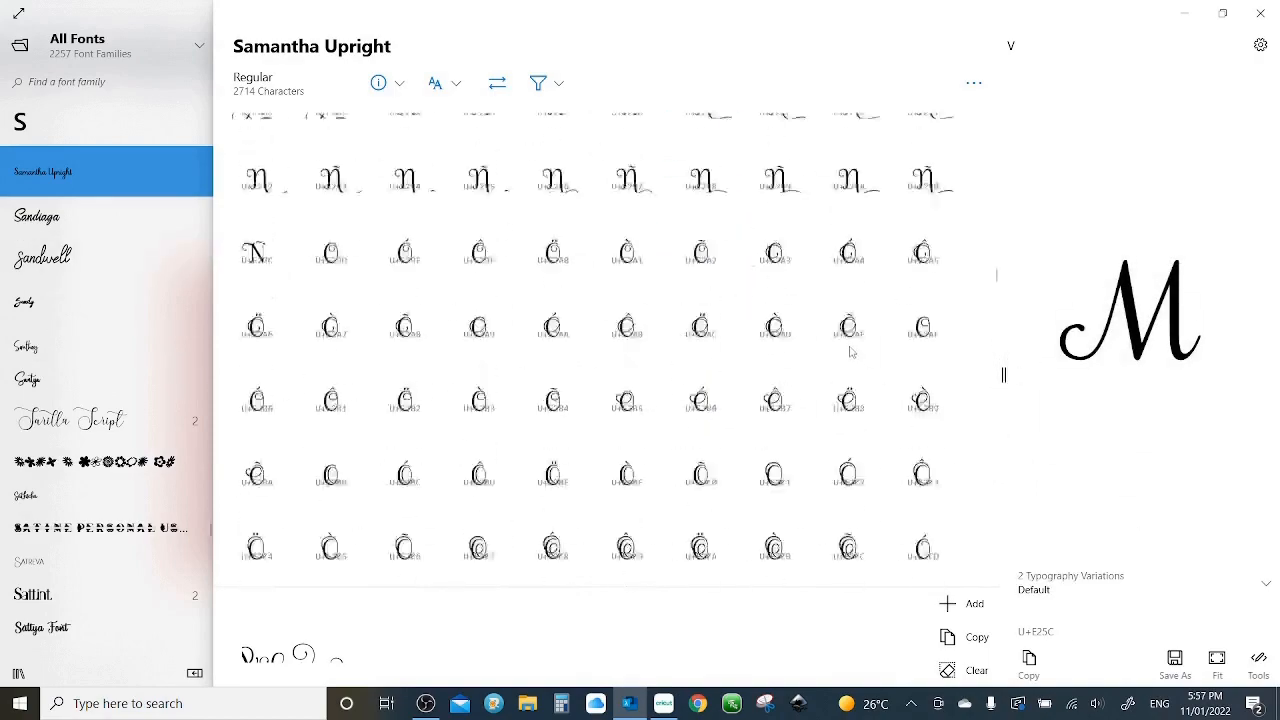
scroll(511, 335, "down", 9)
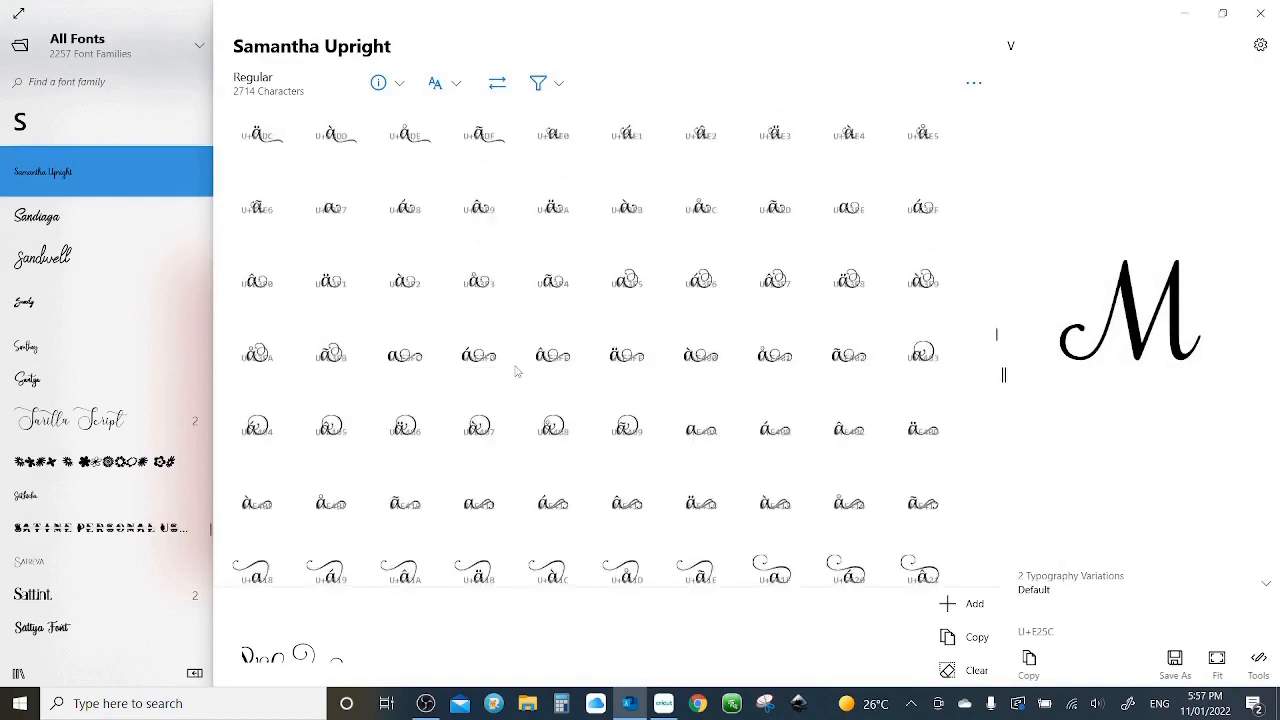
left_click(572, 433)
scroll(573, 434, "down", 3)
scroll(572, 433, "down", 4)
left_click(476, 520)
scroll(480, 500, "down", 15)
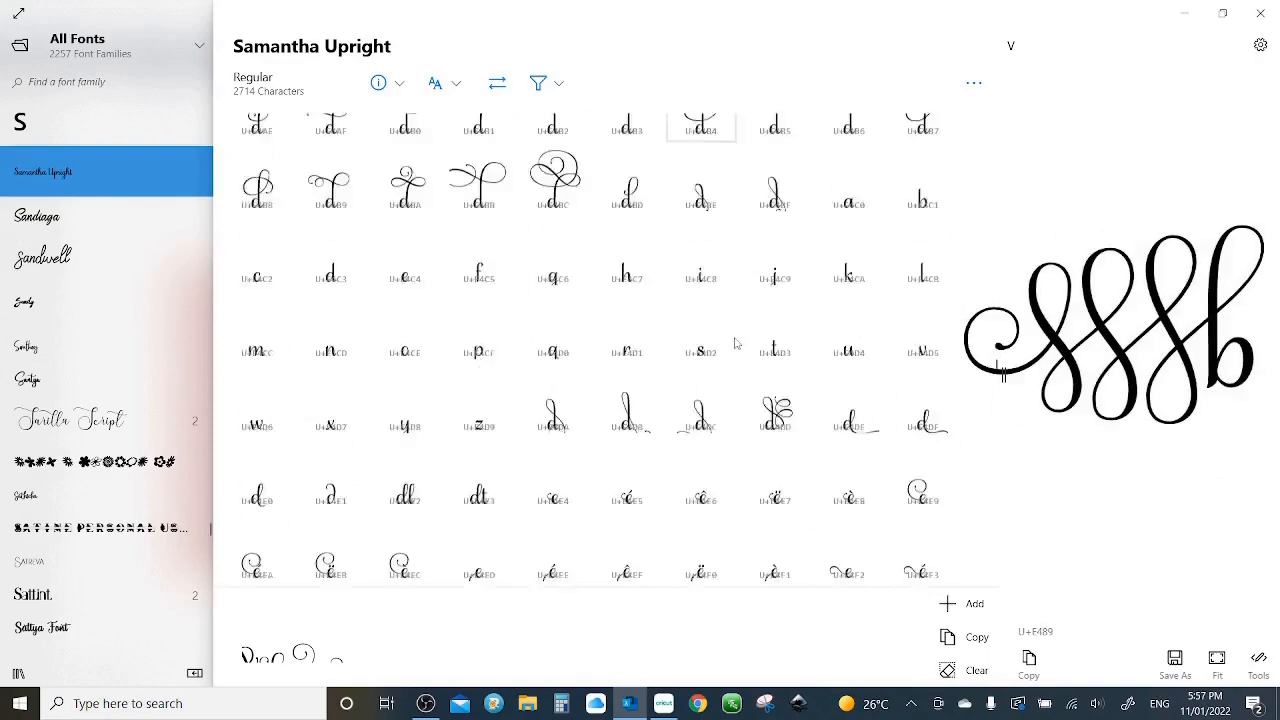
left_click(487, 228)
scroll(592, 449, "down", 15)
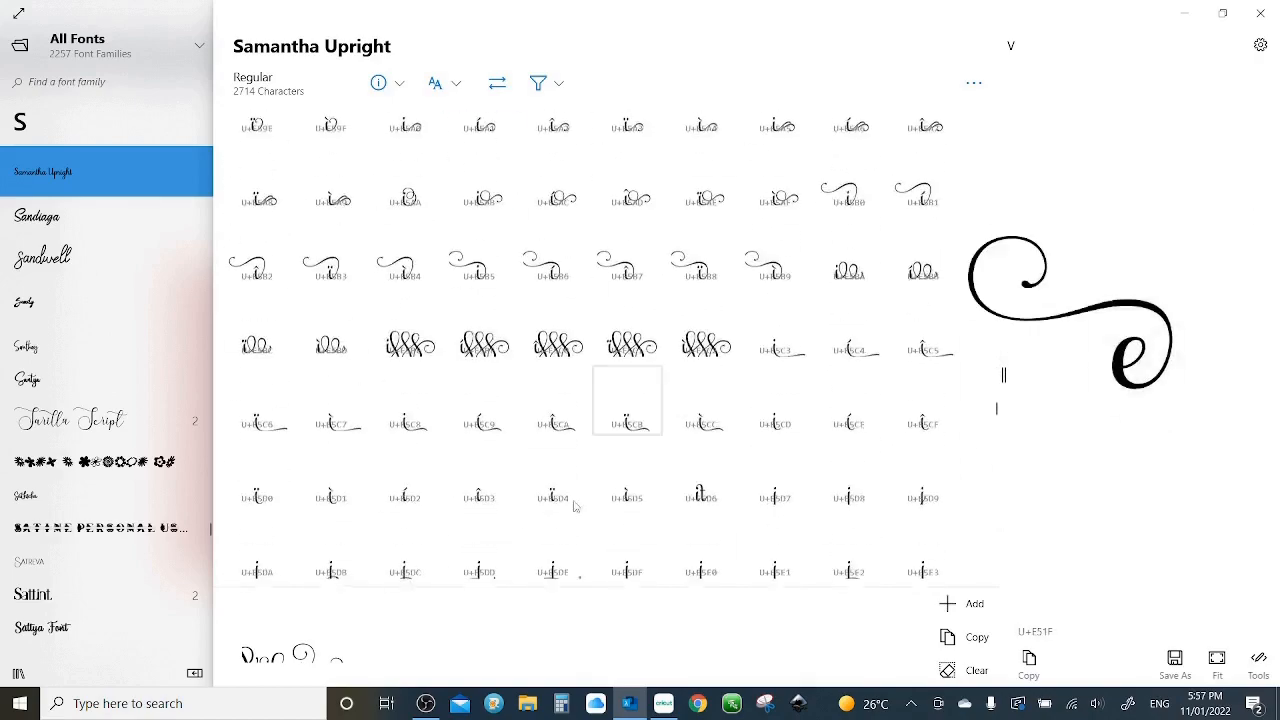
scroll(586, 469, "down", 18)
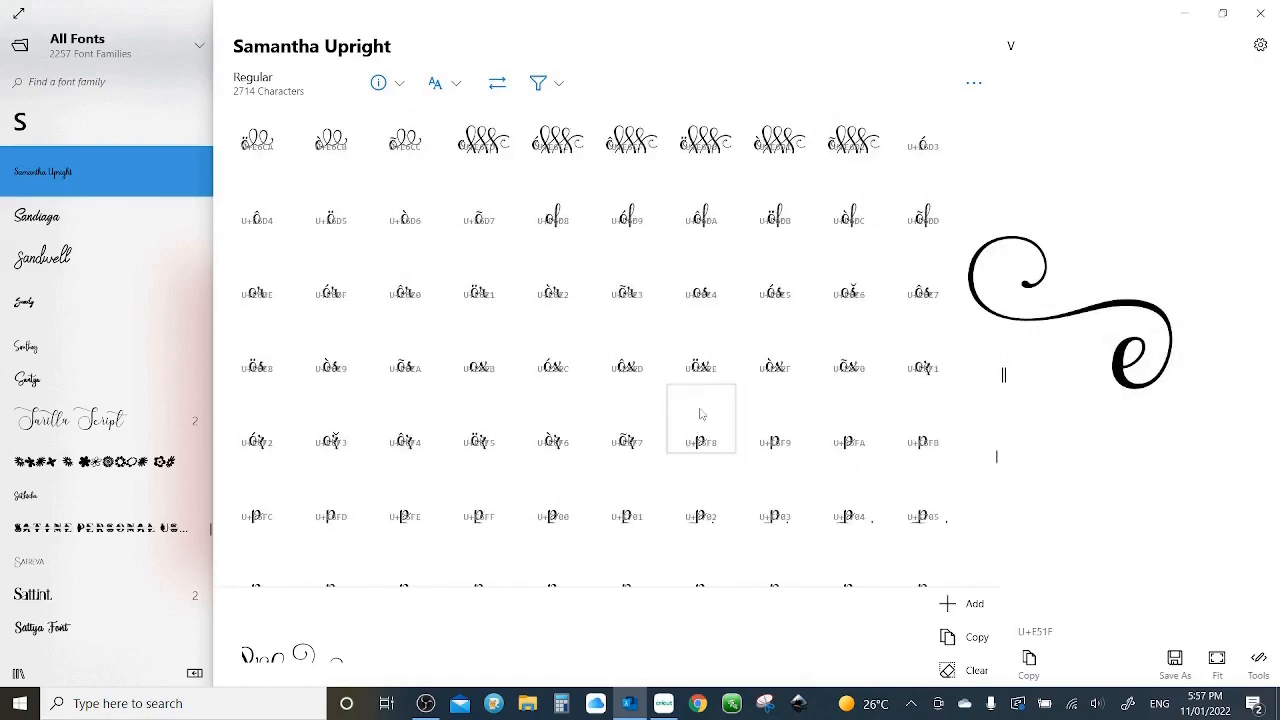
left_click(715, 341)
scroll(690, 470, "down", 20)
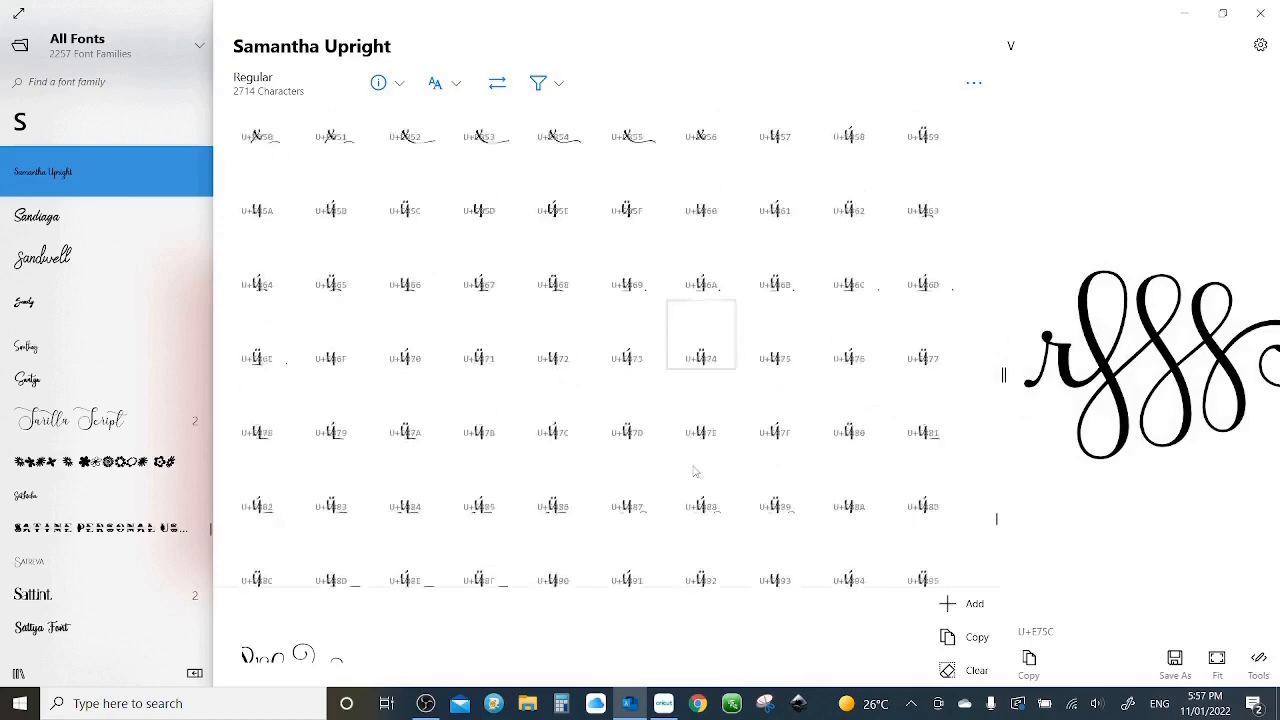
- Examine Samantha Upright's ornament glyphs, previewing the heart, knot, flourish and round designs
left_click(703, 328)
left_click(604, 558)
scroll(600, 556, "down", 2)
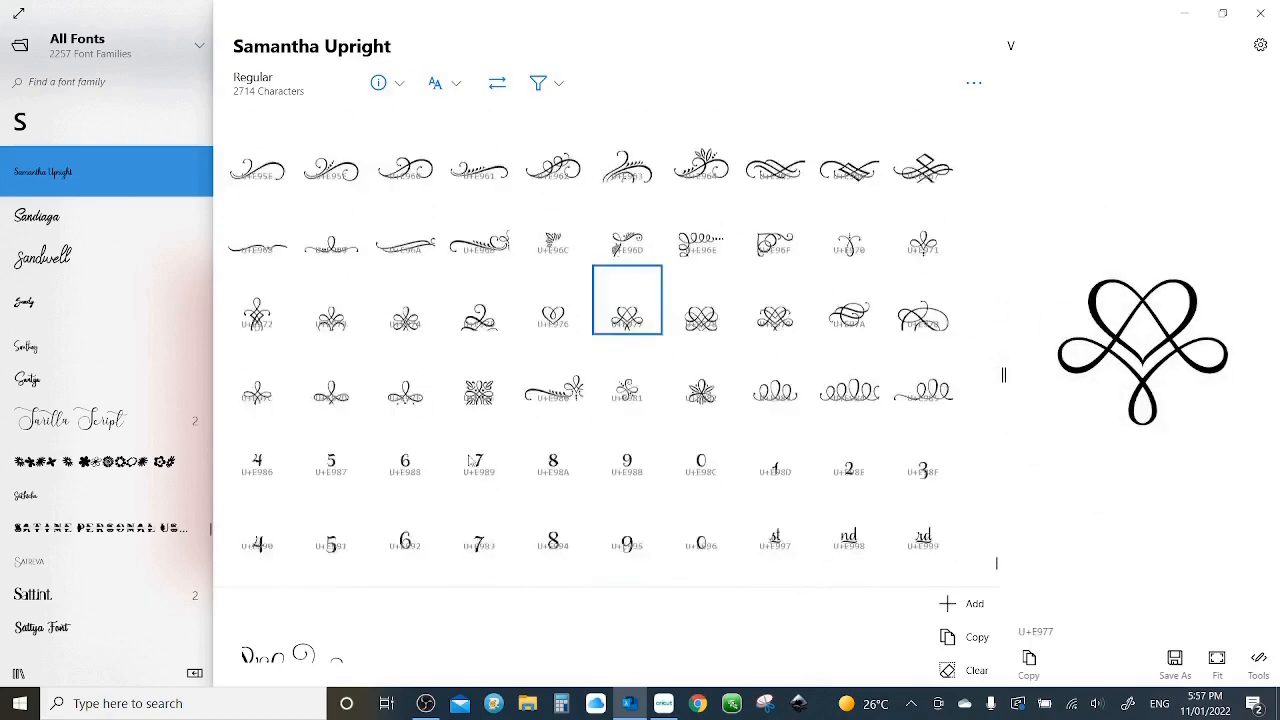
left_click(470, 334)
left_click(350, 272)
left_click(403, 262)
scroll(552, 320, "up", 2)
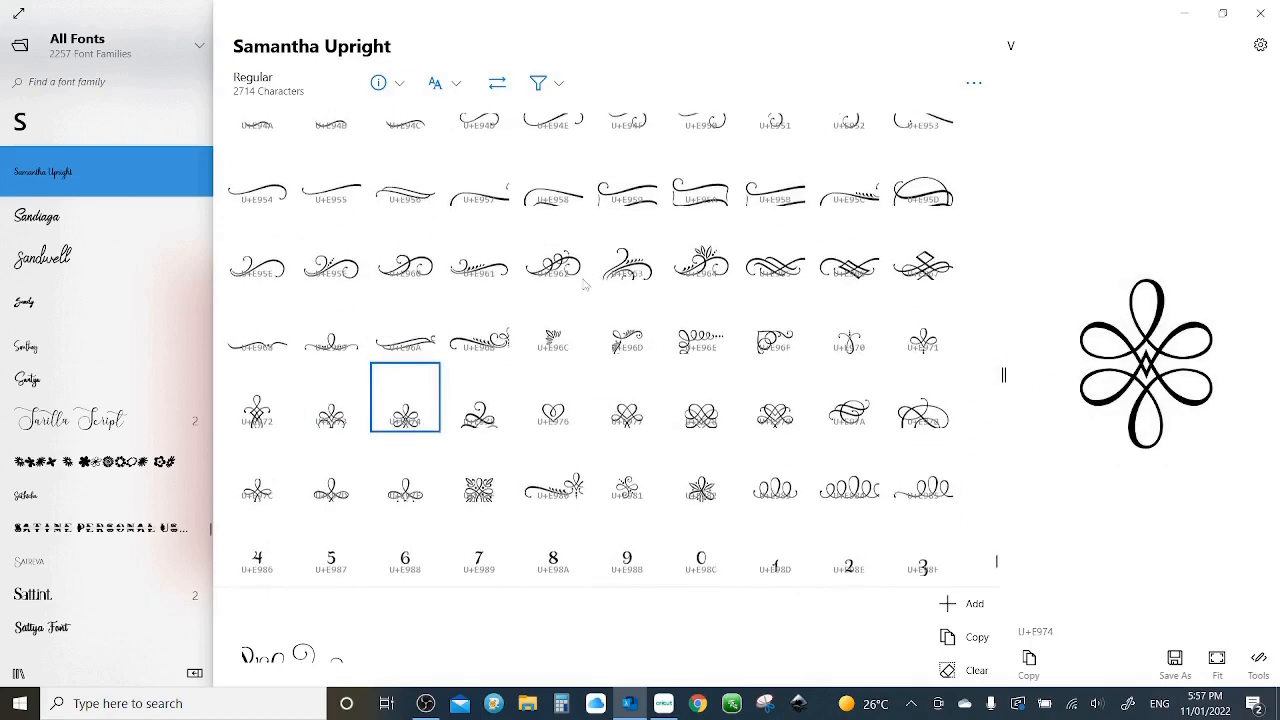
left_click(627, 252)
scroll(847, 505, "up", 2)
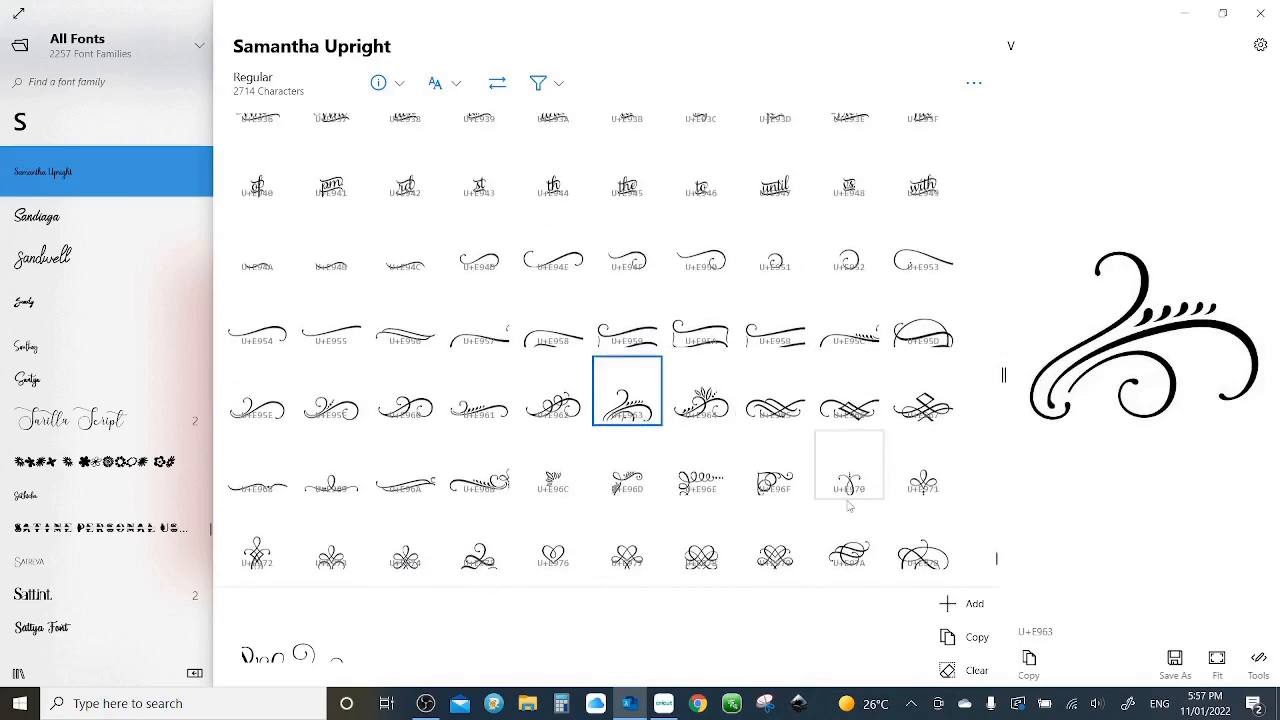
scroll(845, 510, "down", 5)
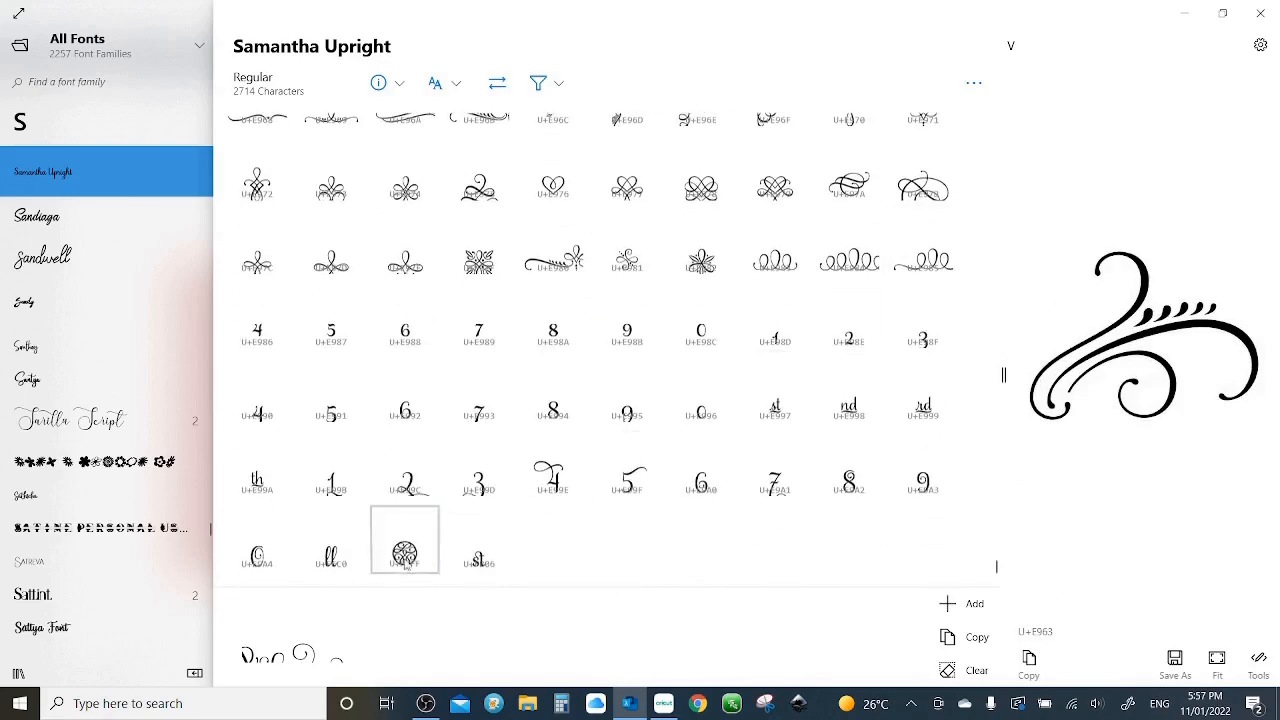
left_click(405, 555)
- Examine the ready-made word glyphs in Samantha Upright, previewing "Today" among them
scroll(843, 429, "up", 4)
scroll(731, 423, "up", 4)
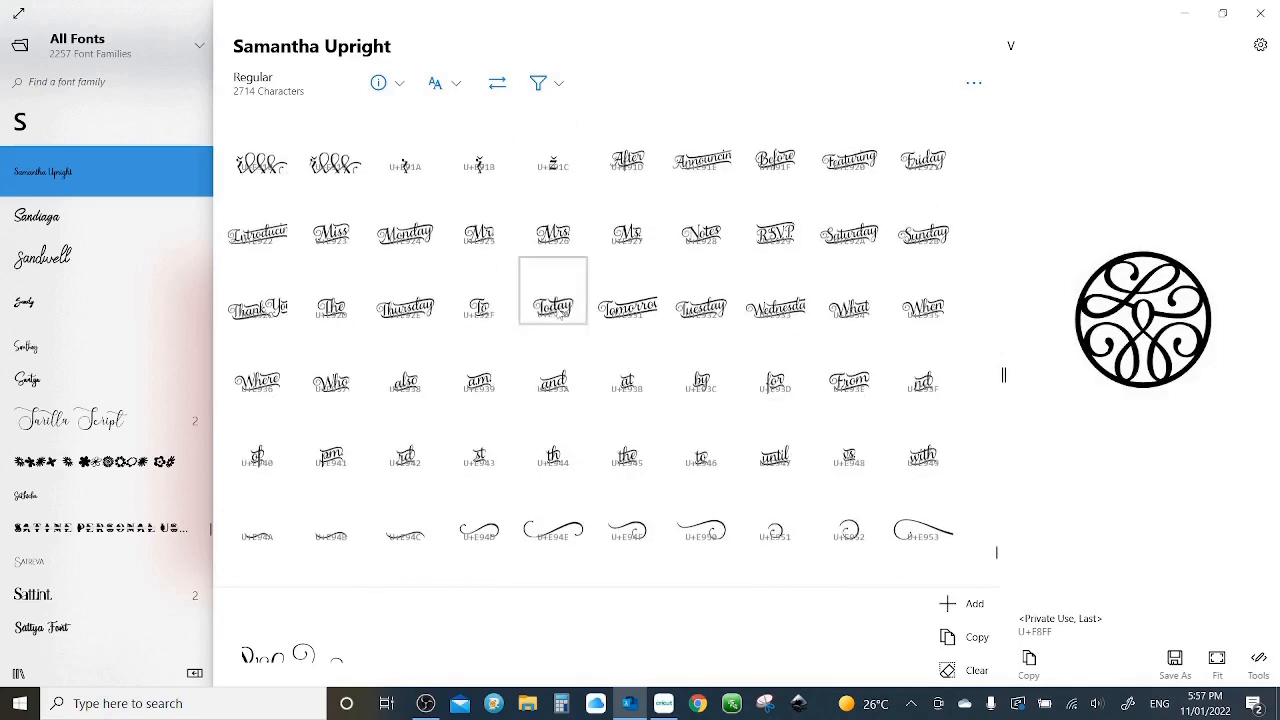
left_click(556, 294)
scroll(775, 294, "up", 3)
left_click(261, 519)
scroll(643, 484, "down", 7)
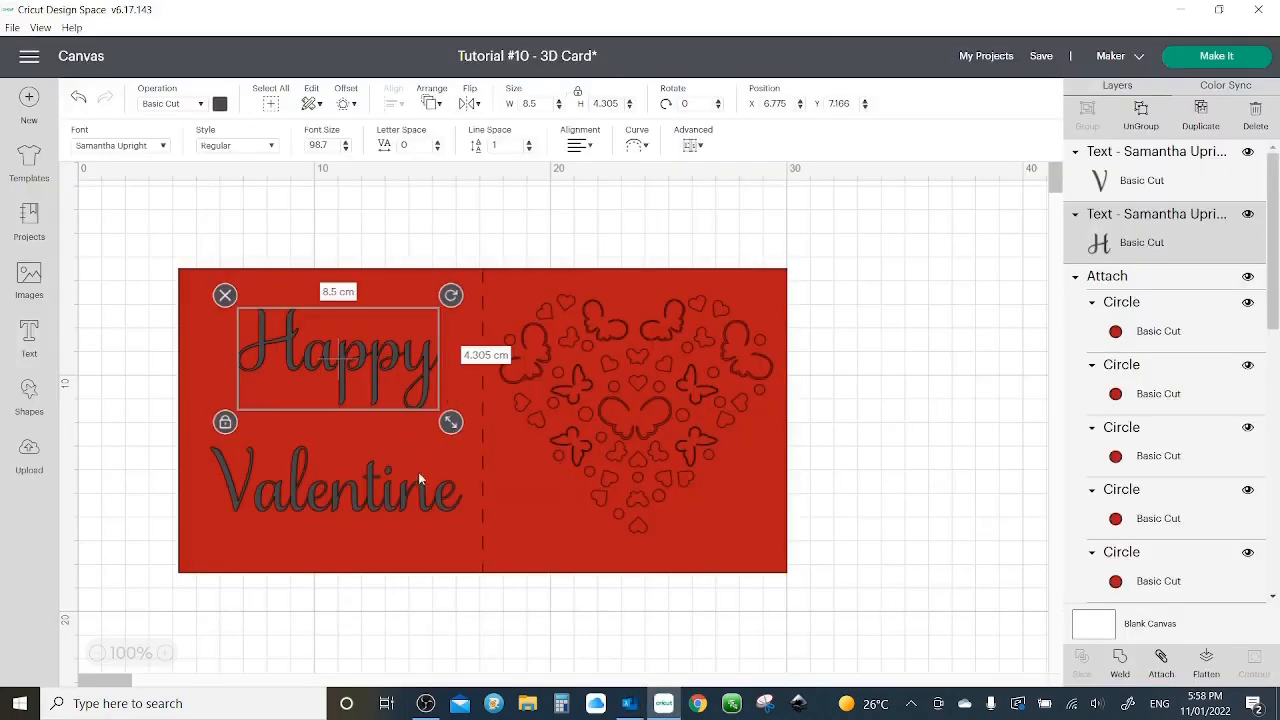
- Return to Cricut Design Space, insert a square and resize it into a thin bar 0.07 cm wide and 0.6 cm high
left_click(398, 481)
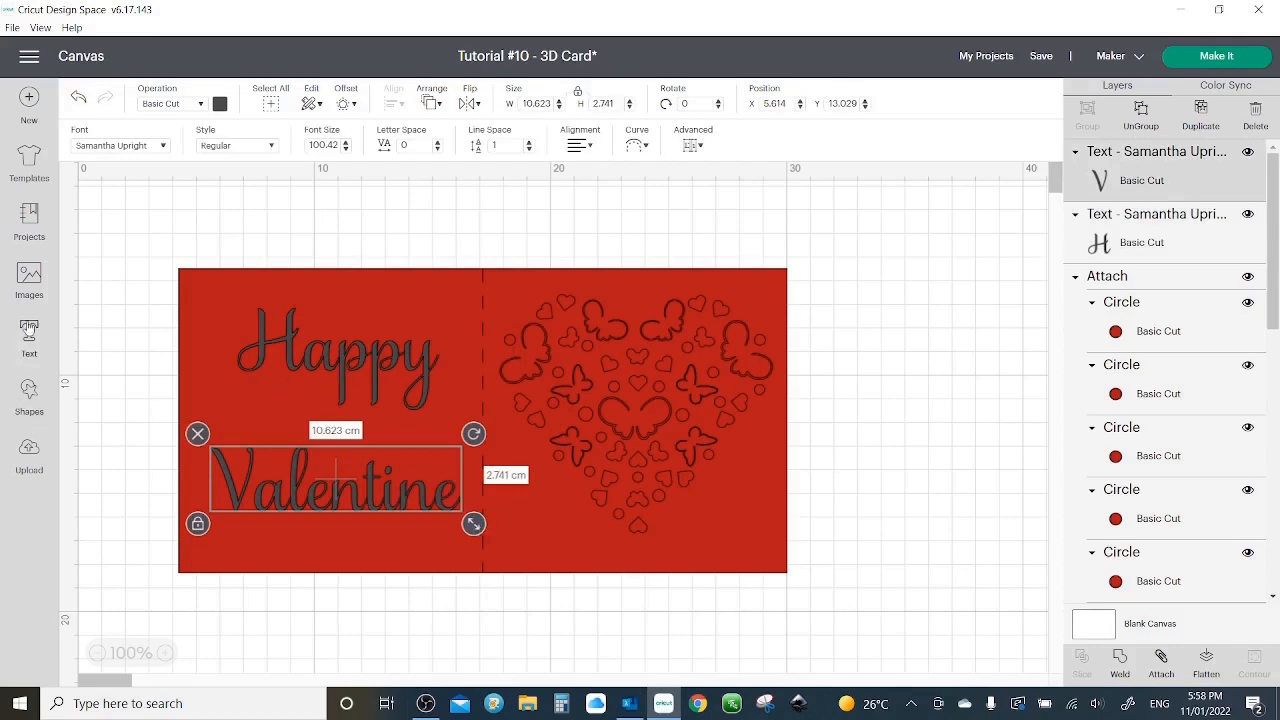
left_click(30, 398)
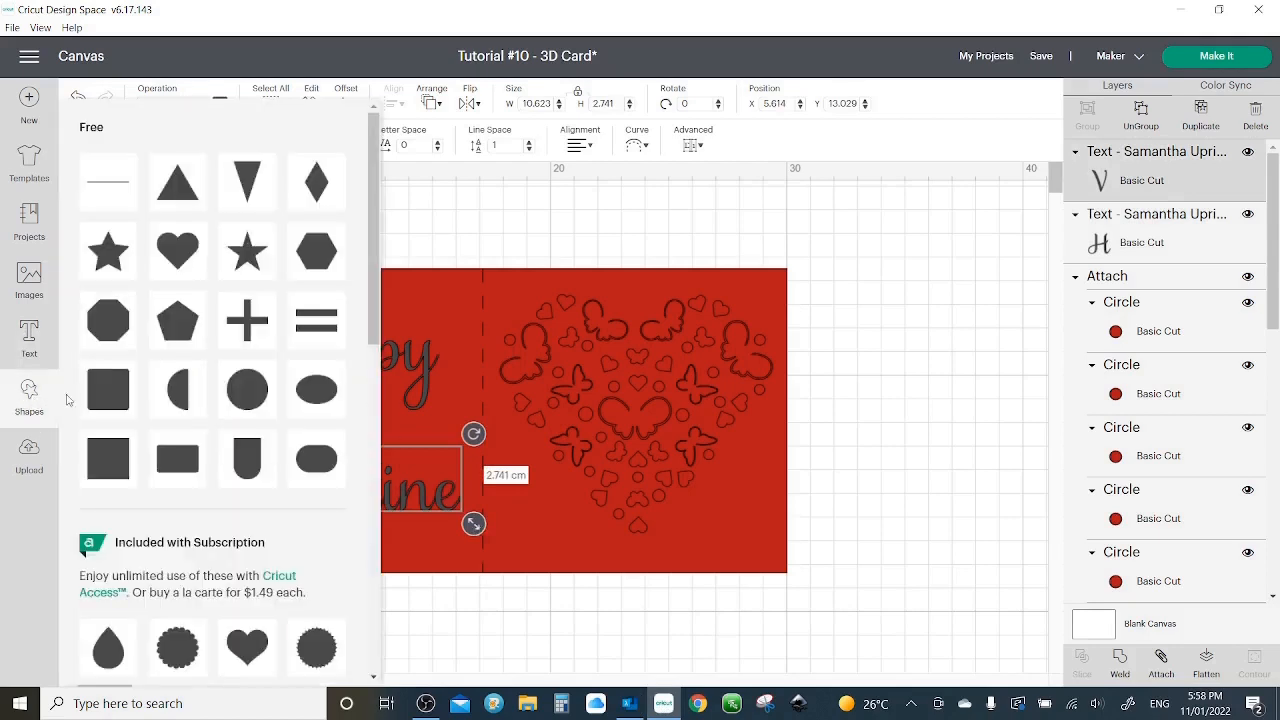
left_click(104, 459)
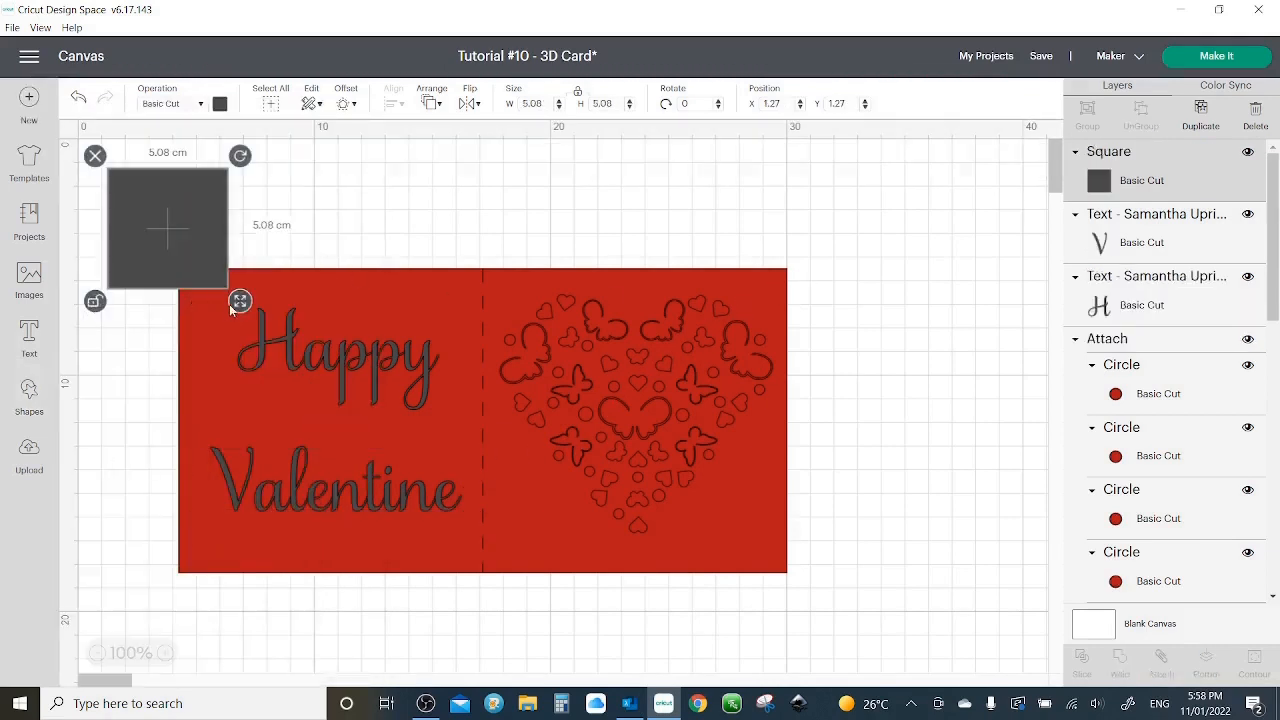
left_click_drag(240, 306, 125, 309)
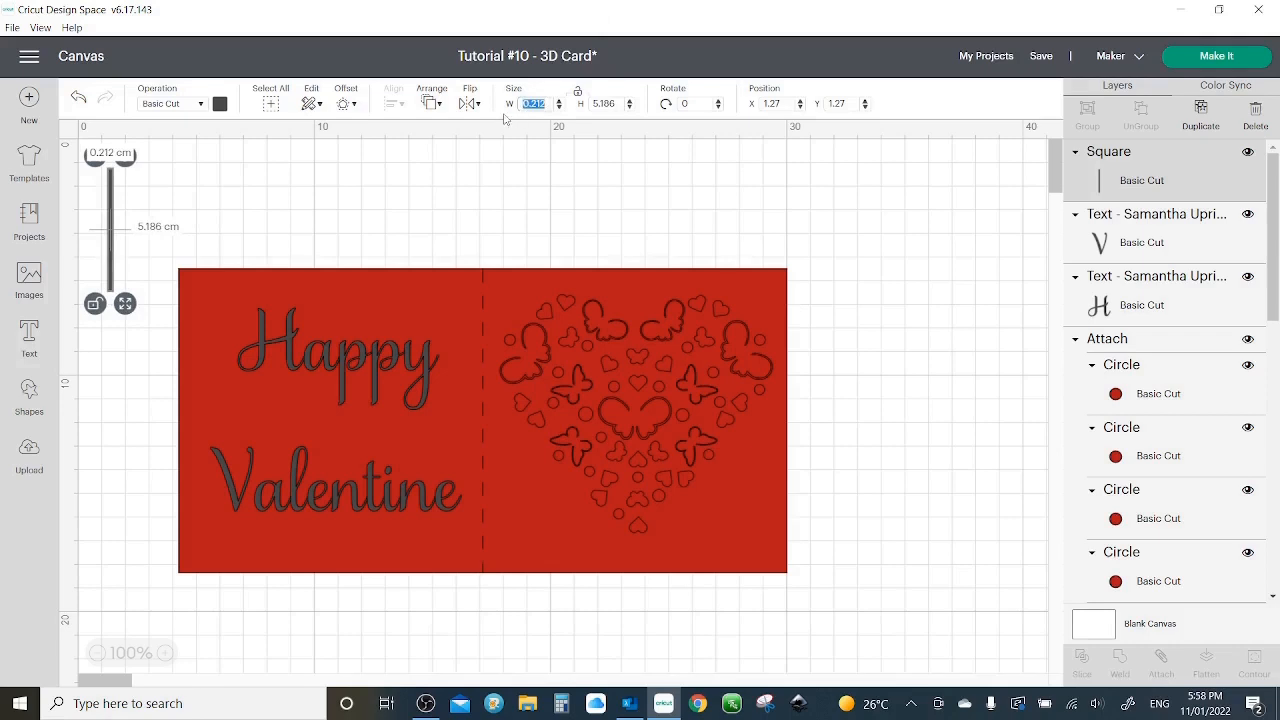
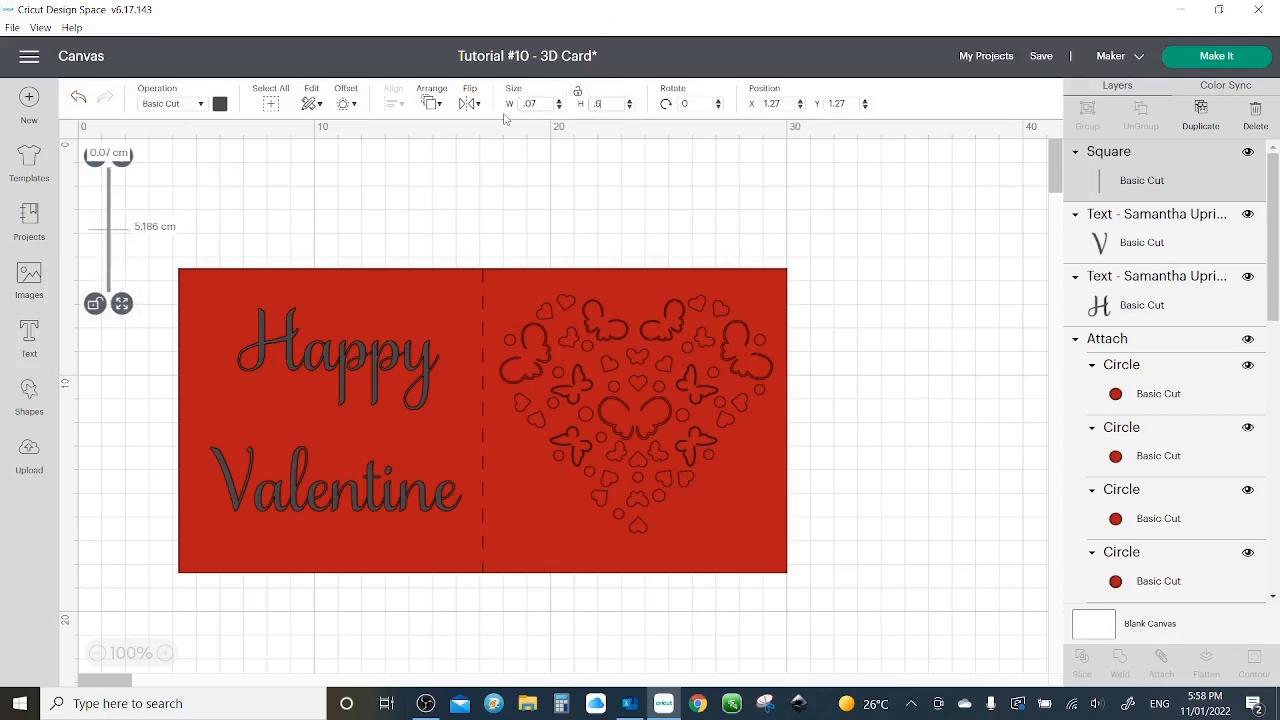
key("Return")
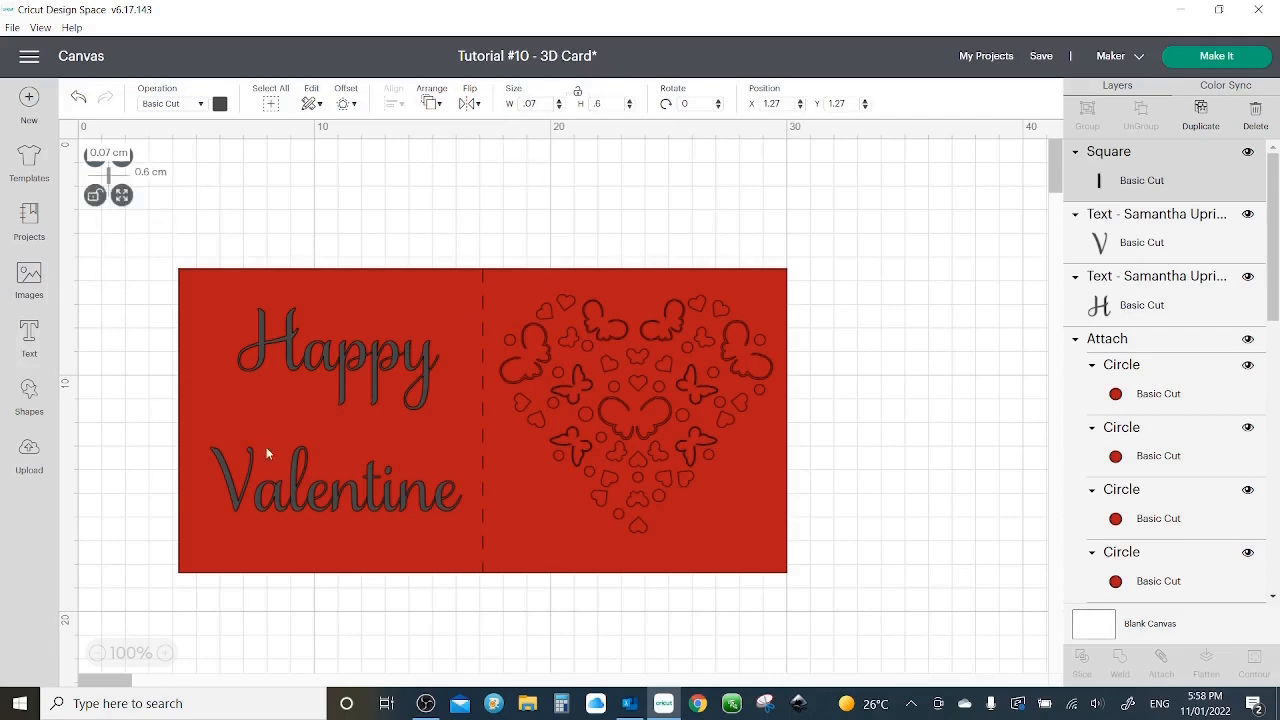
- Duplicate the thin bar twice to make three identical bars
left_click(1211, 125)
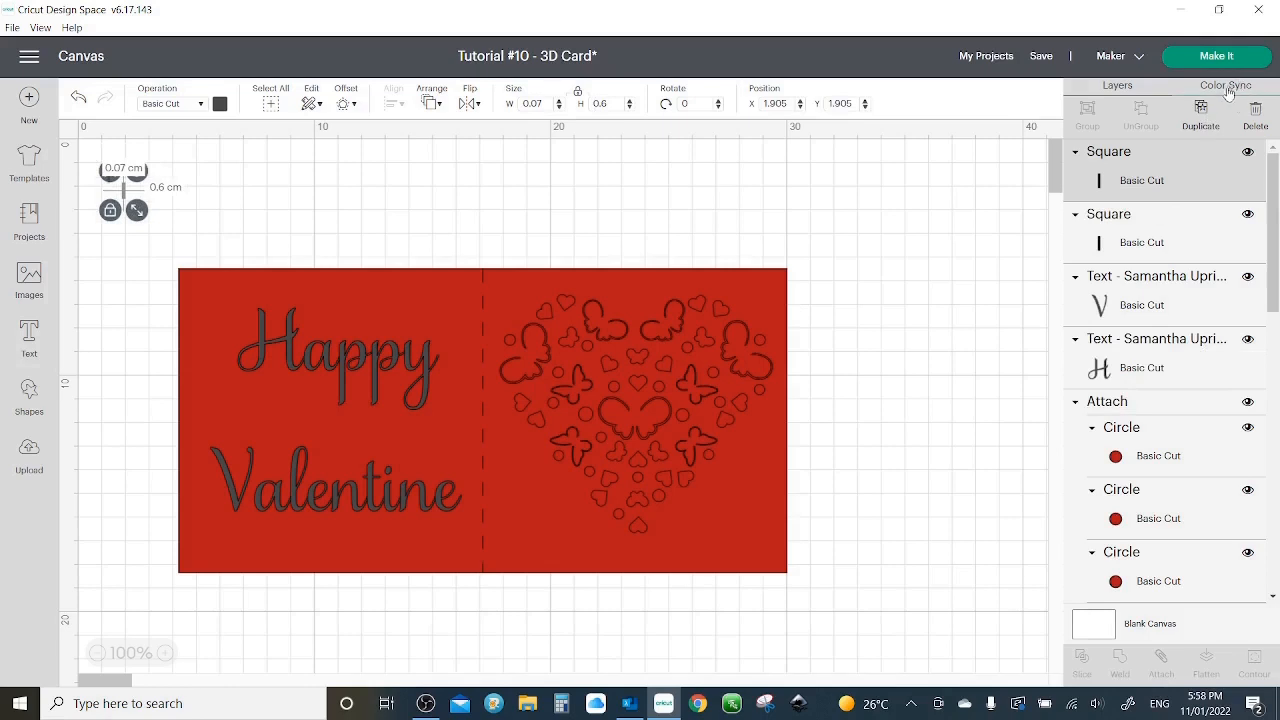
left_click(1222, 100)
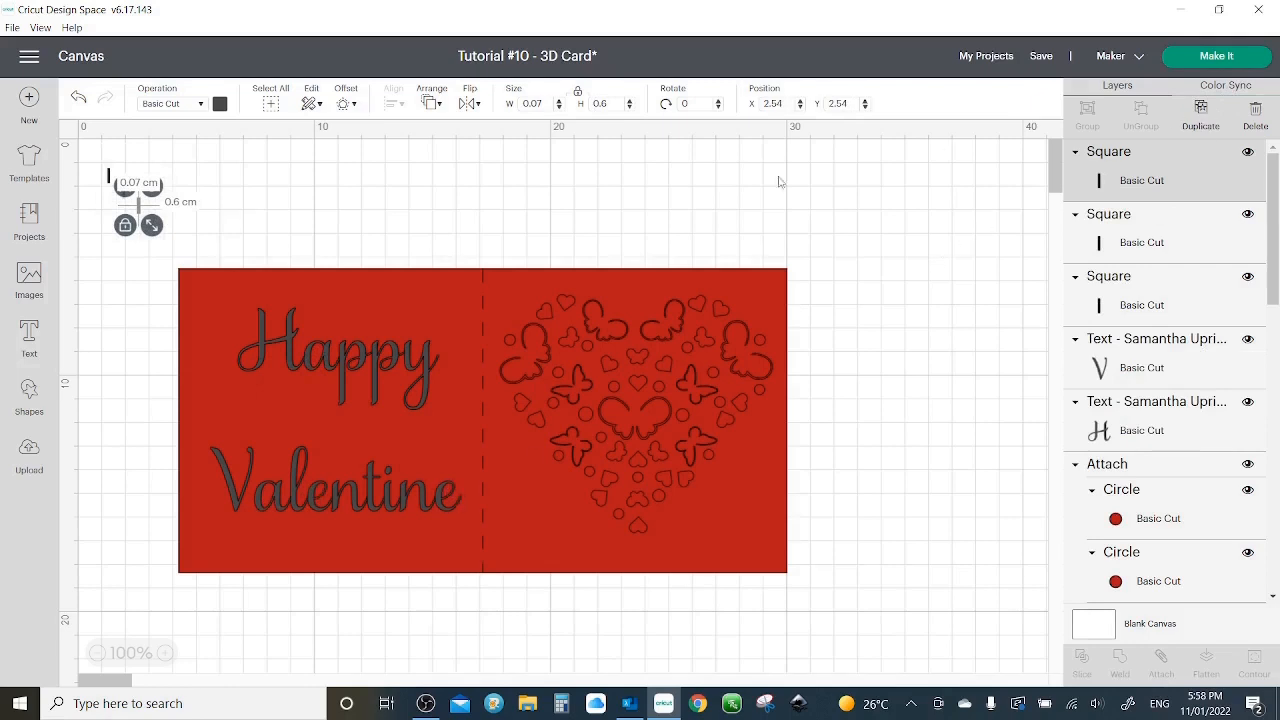
- Duplicate the thin bar once more and place a bar across the bottom of the "a" in "Happy"
key("ctrl+d")
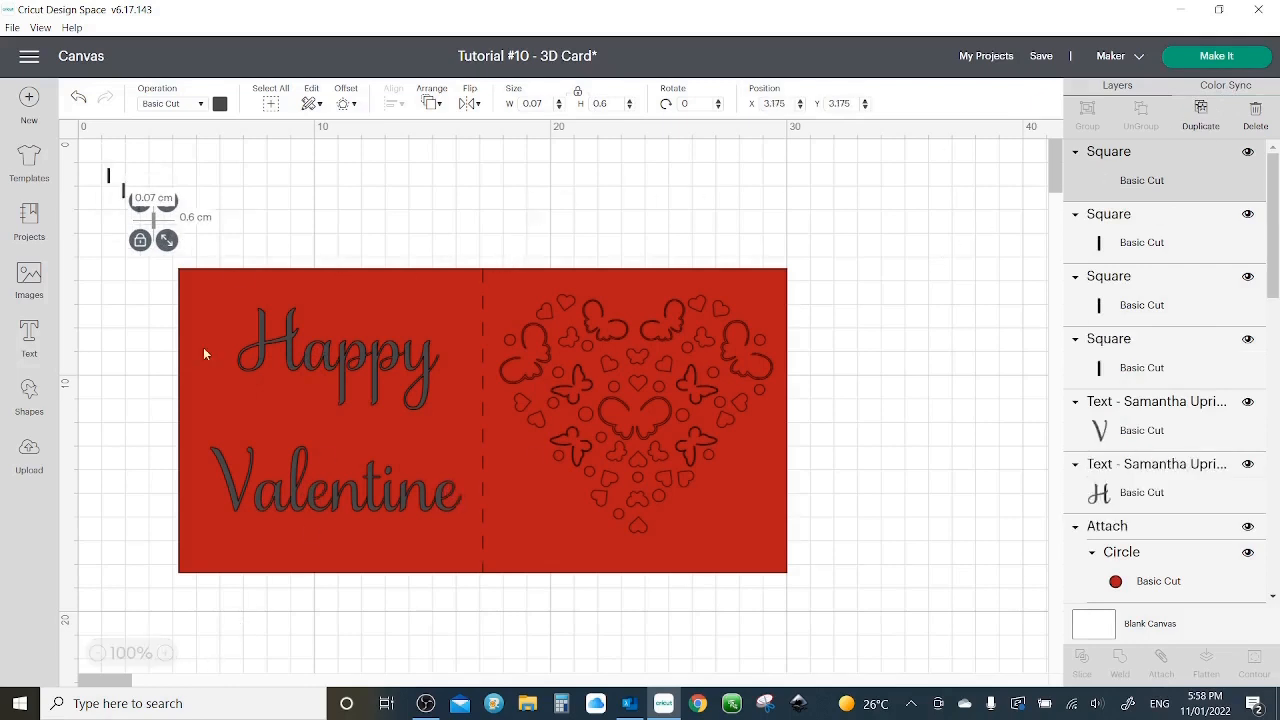
left_click_drag(156, 226, 131, 286)
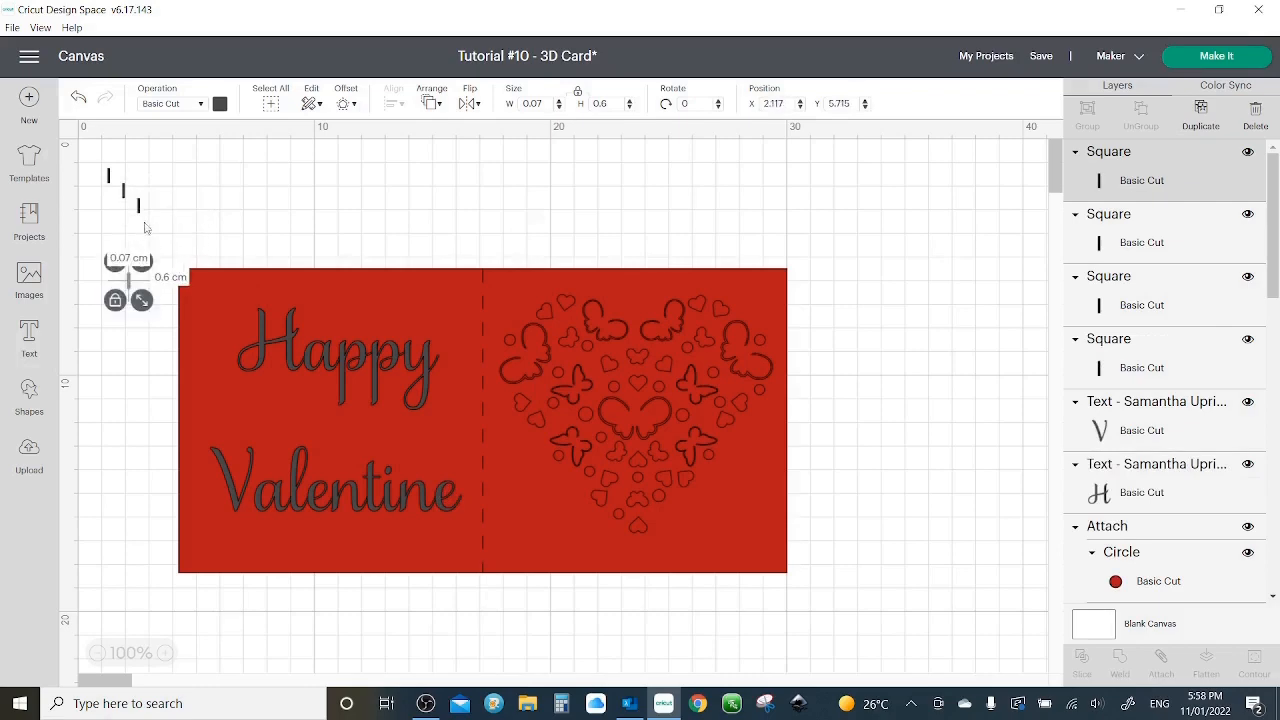
left_click(165, 653)
left_click(165, 653)
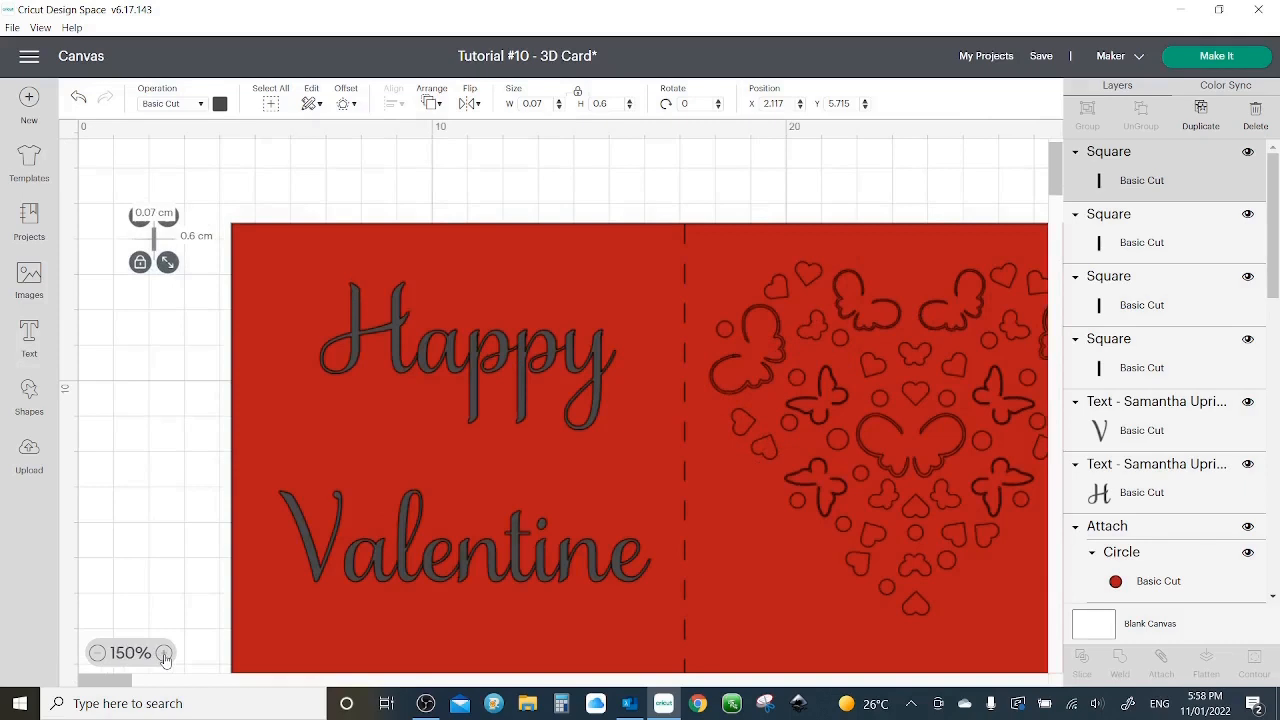
left_click(164, 654)
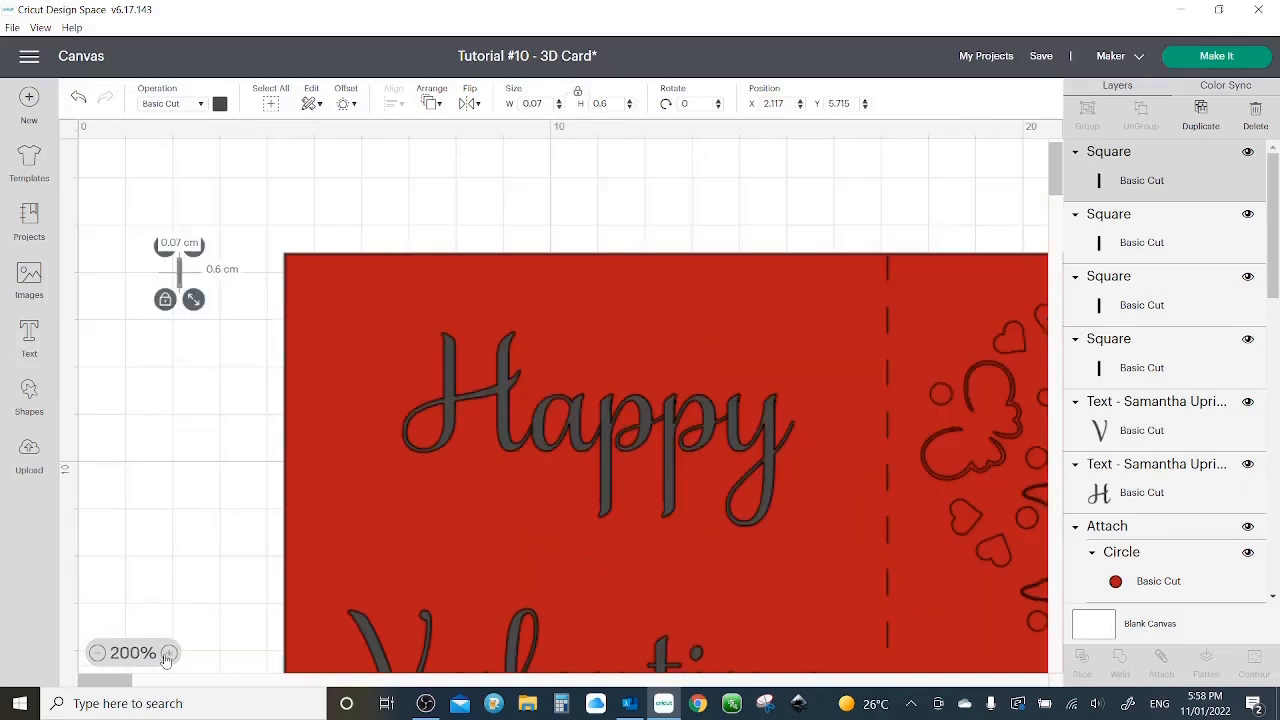
left_click(166, 654)
left_click(166, 654)
left_click_drag(230, 340, 793, 605)
left_click_drag(790, 600, 790, 600)
- Slice the bar out of "Happy" and delete the three leftover slice pieces
left_click(675, 500)
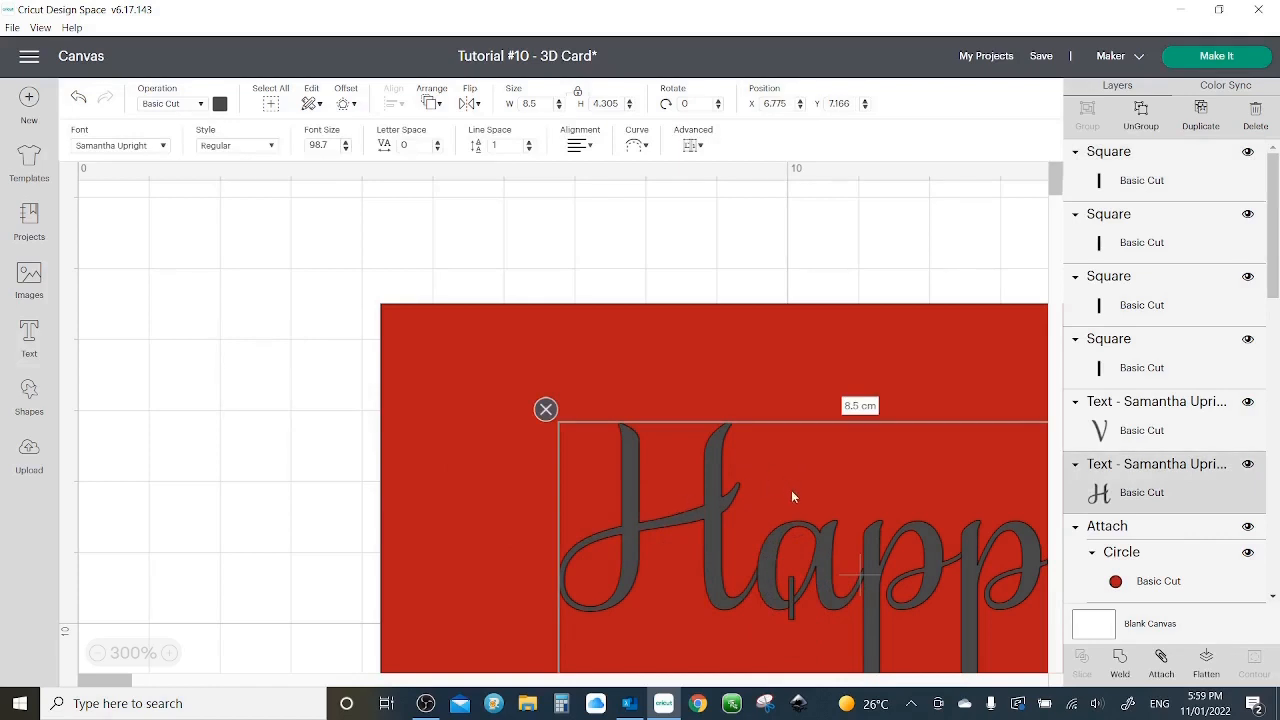
left_click(1163, 185, "ctrl")
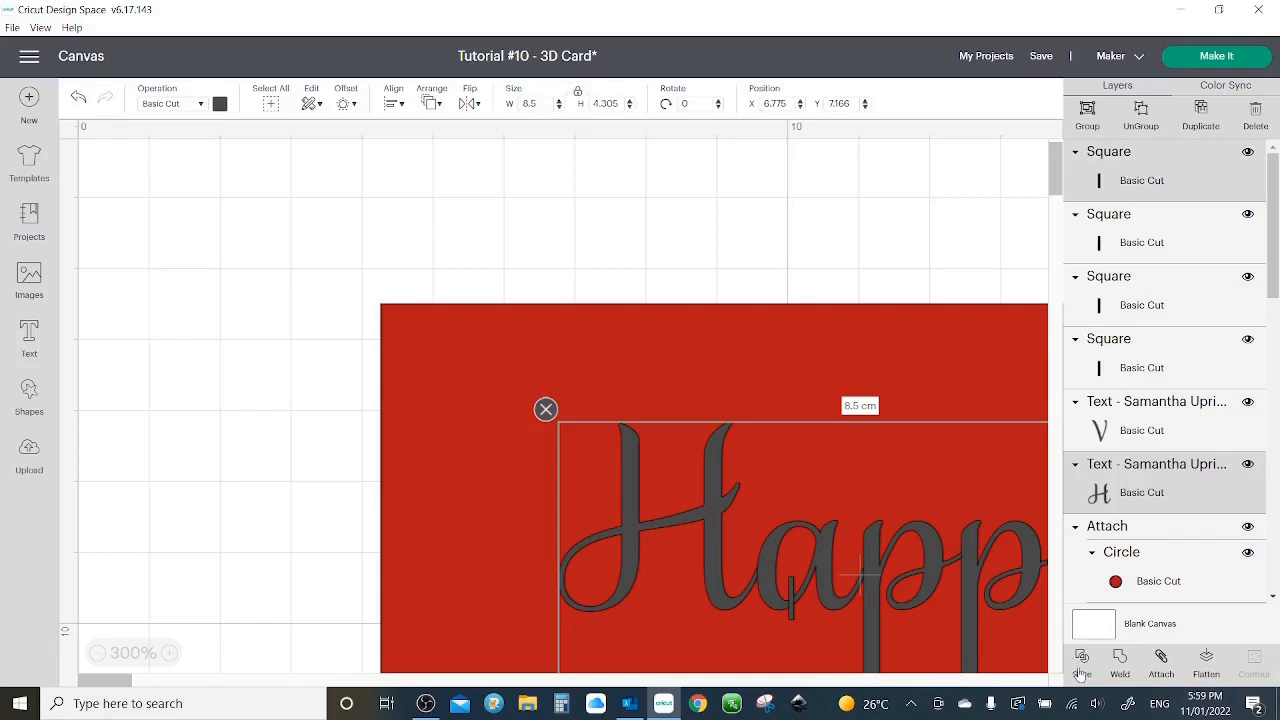
left_click(1081, 660)
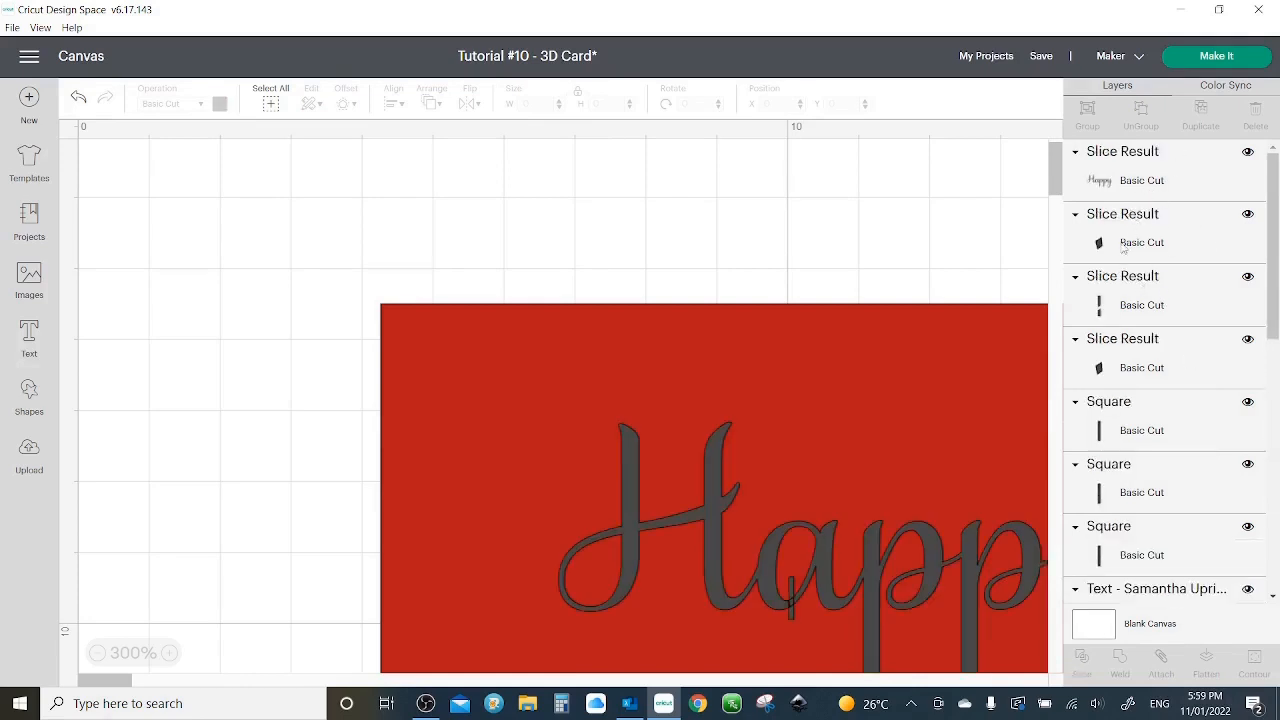
left_click(1124, 248)
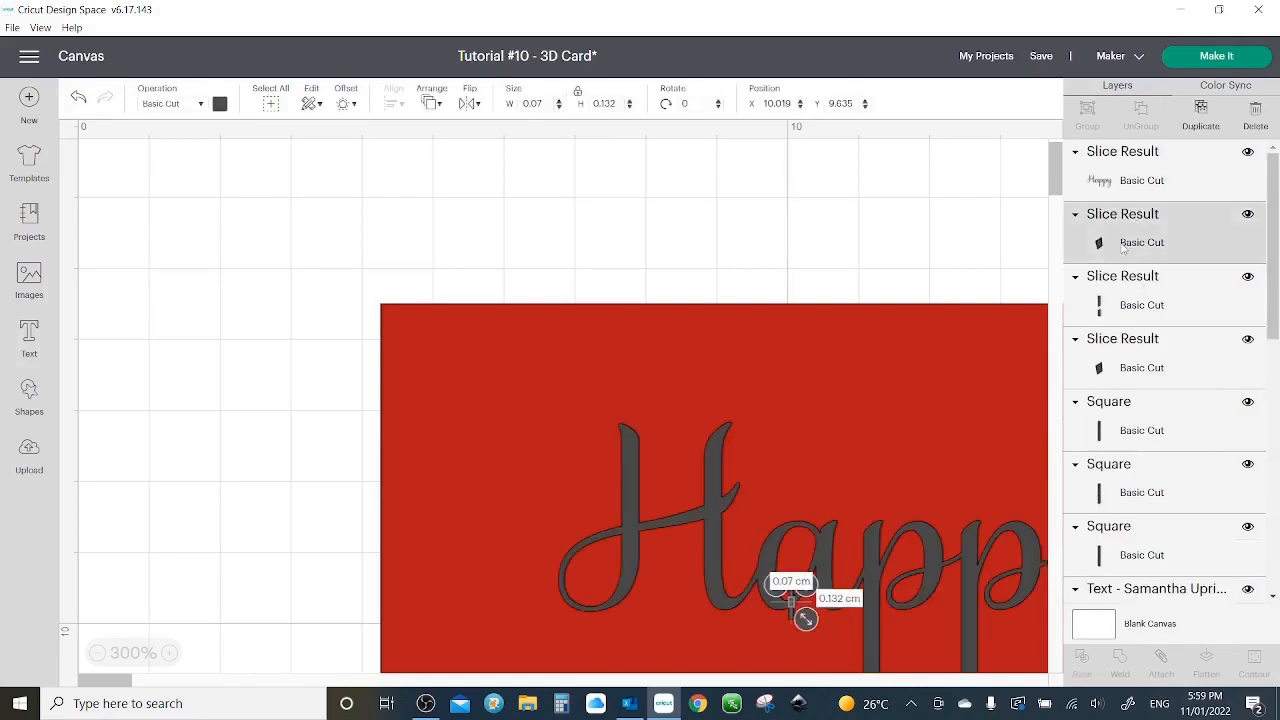
left_click(1124, 300, "shift")
left_click(1112, 368, "shift")
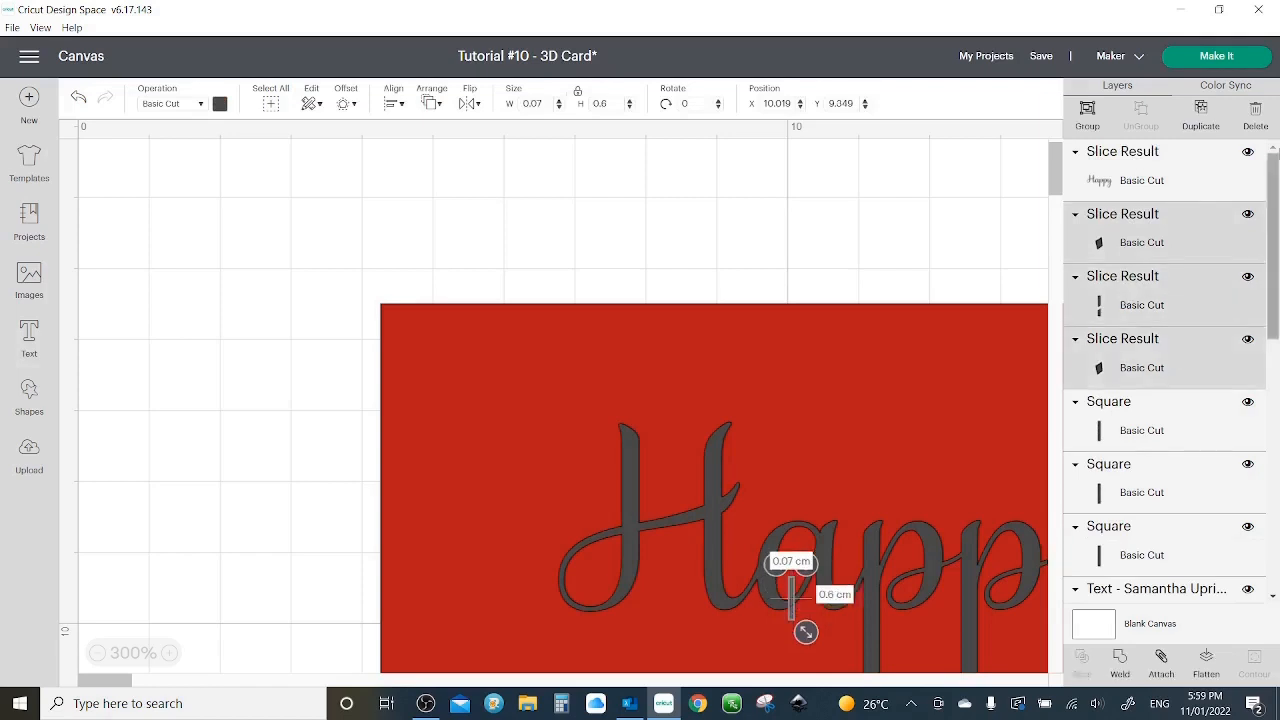
left_click(1254, 118)
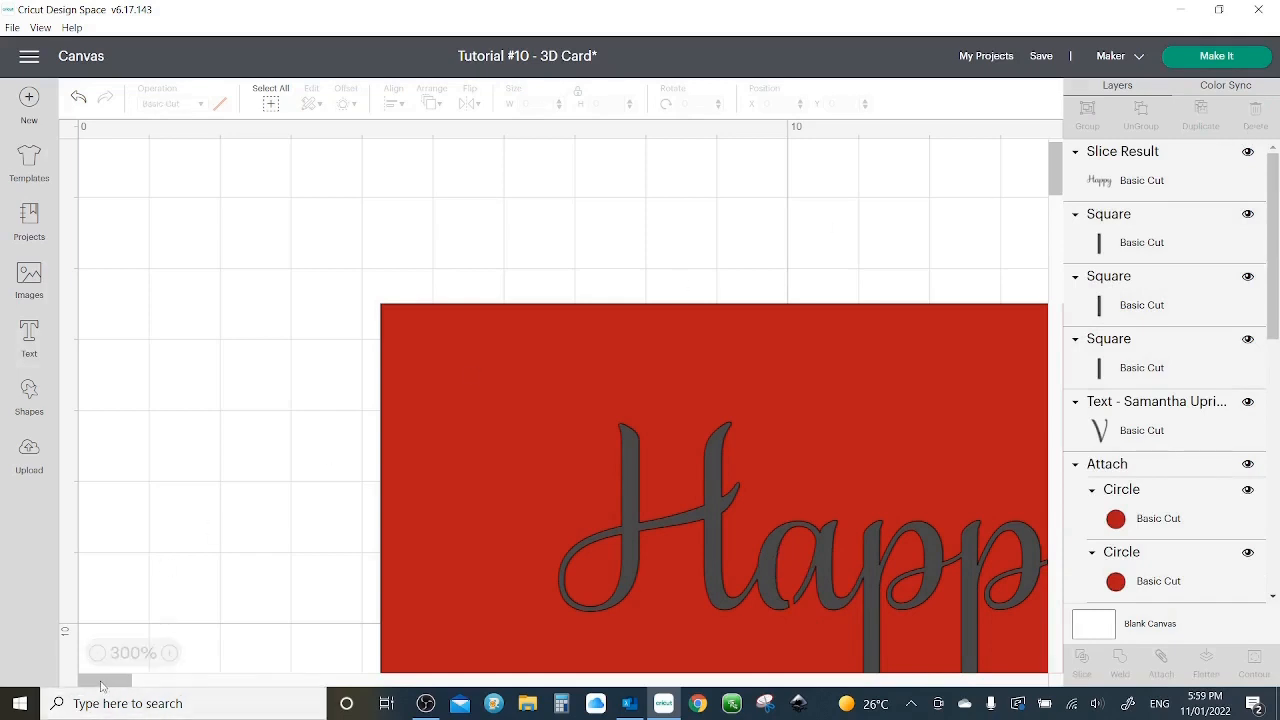
- Duplicate a bar, place one across the "H" loop of "Happy", slice it out and delete the leftover
scroll(101, 686, "right", 5)
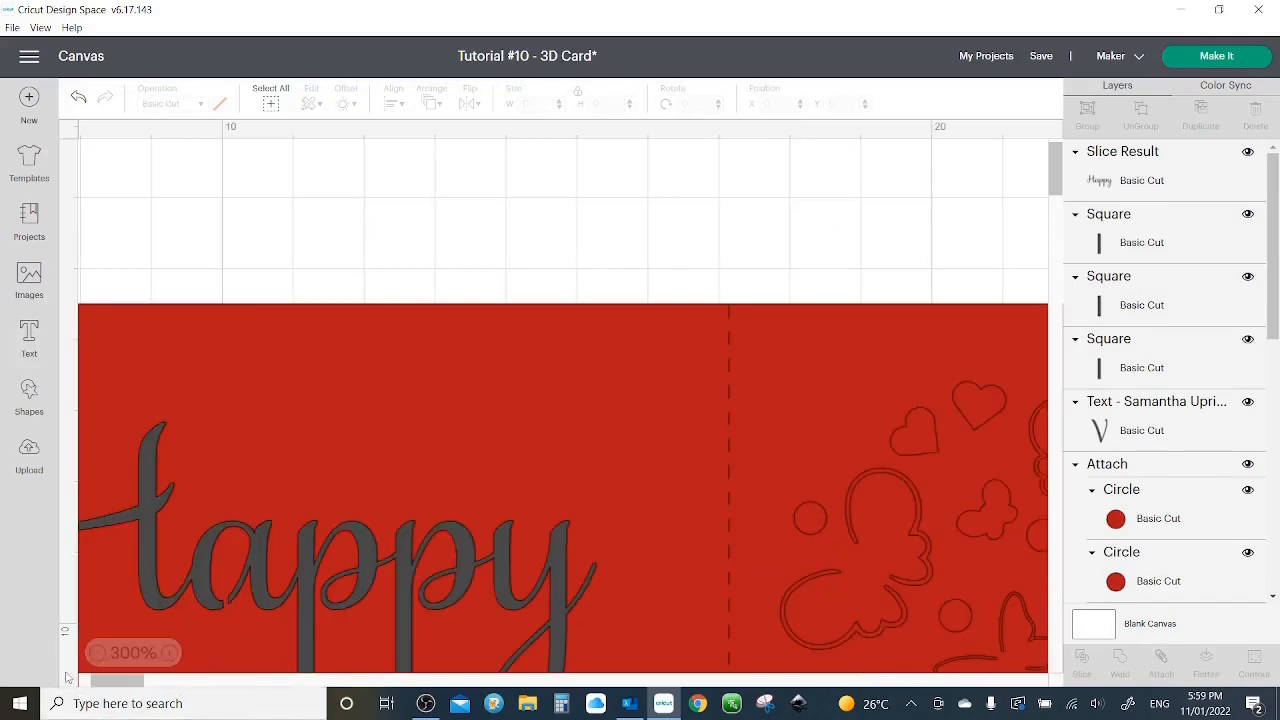
left_click_drag(117, 681, 35, 682)
scroll(237, 411, "up", 3)
left_click_drag(214, 294, 345, 569)
left_click_drag(169, 250, 290, 577)
scroll(463, 418, "down", 3)
left_click(1200, 115)
left_click_drag(335, 308, 581, 520)
left_click(1142, 242, "shift")
left_click(1083, 664)
left_click(1130, 180)
left_click(1255, 115)
- Place a bar across the bottom of the "a" in "Valentine", slice it out and delete the leftover pieces
left_click_drag(318, 322, 330, 564)
scroll(430, 402, "down", 3)
left_click_drag(330, 251, 644, 623)
left_click(650, 626, "shift")
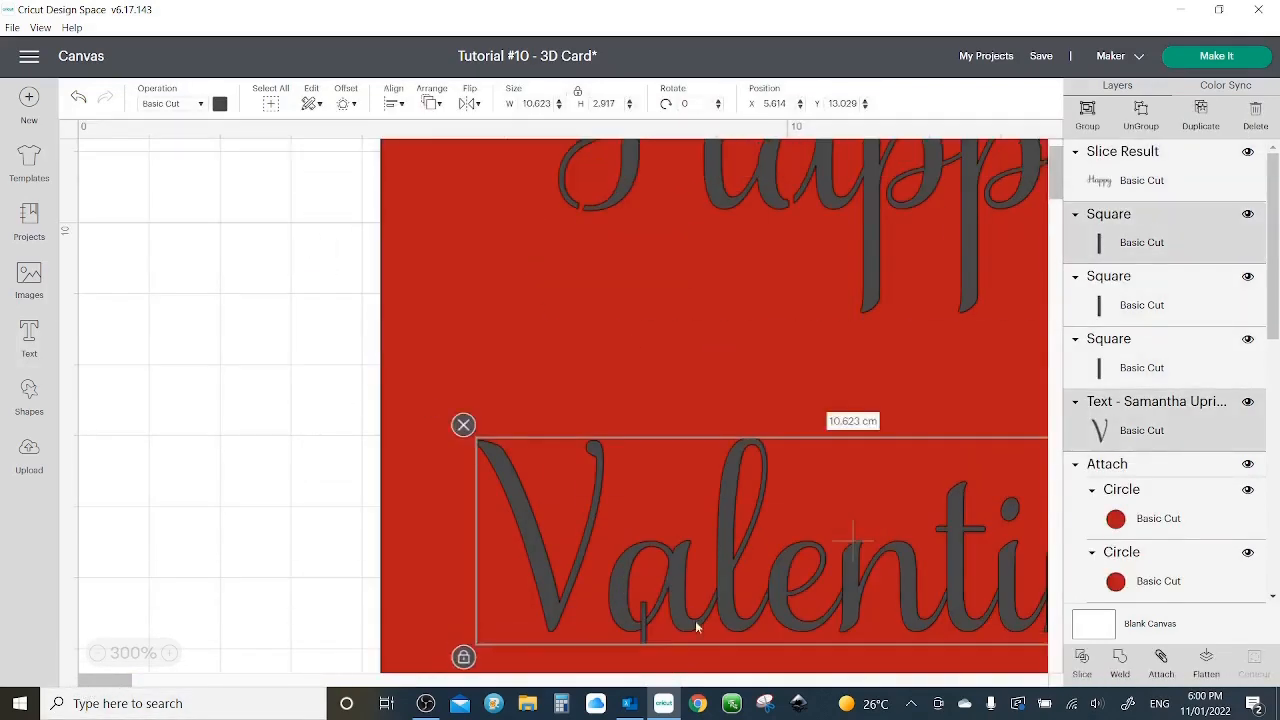
left_click(1086, 668)
left_click(1110, 240)
left_click(1110, 303, "shift")
left_click(1255, 115)
- Slice another thin bar out of "Valentine" and delete the three leftover pieces
left_click(1231, 283)
left_click(1130, 178, "shift")
left_click(1081, 660)
left_click(1100, 242)
left_click(1100, 303, "shift")
left_click(1100, 366, "shift")
left_click(1255, 115)
- Delete the remaining unused bar from the canvas
left_click(1246, 282)
left_click_drag(560, 329, 549, 329)
left_click(1110, 300, "shift")
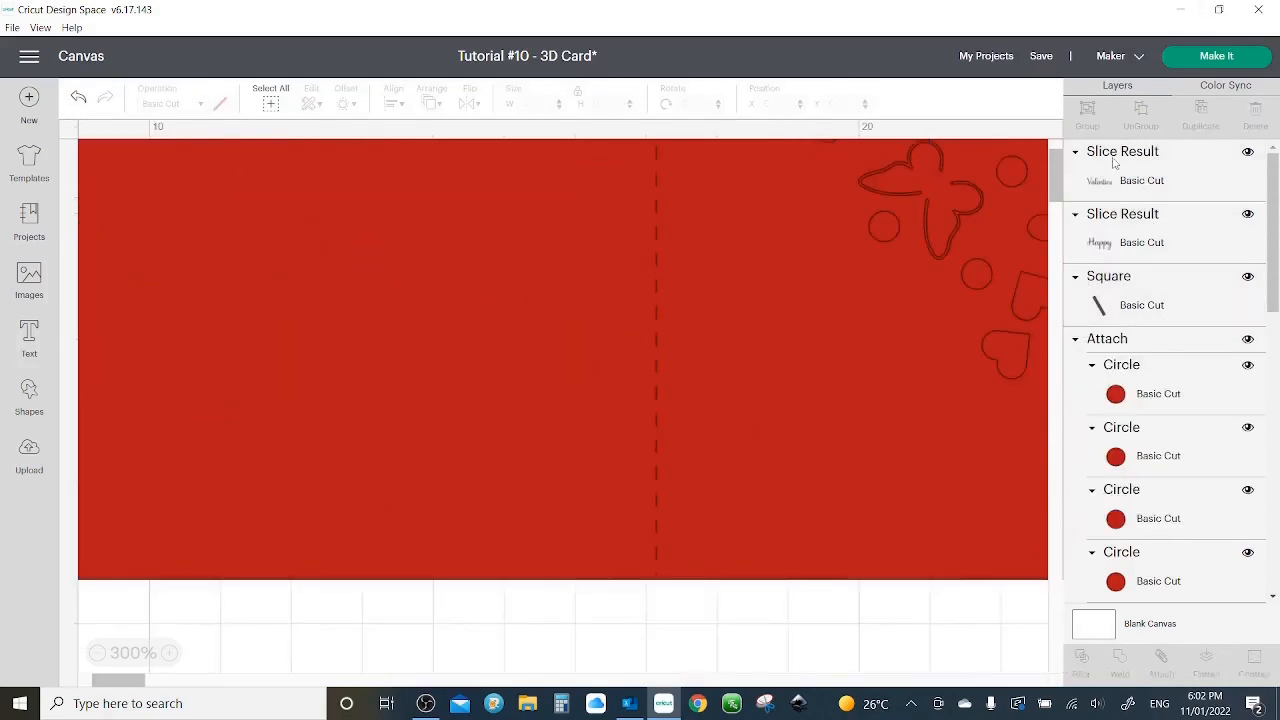
left_click(1255, 115)
- Reposition the lettering on the blank half of the card and enlarge "Happy" to about 9.28 by 4.7 cm
left_click(97, 653)
scroll(485, 420, "down", 2)
left_click_drag(485, 262, 556, 372)
left_click_drag(530, 548, 532, 565)
left_click_drag(694, 403, 669, 414)
double_click(97, 653)
left_click_drag(536, 452, 557, 467)
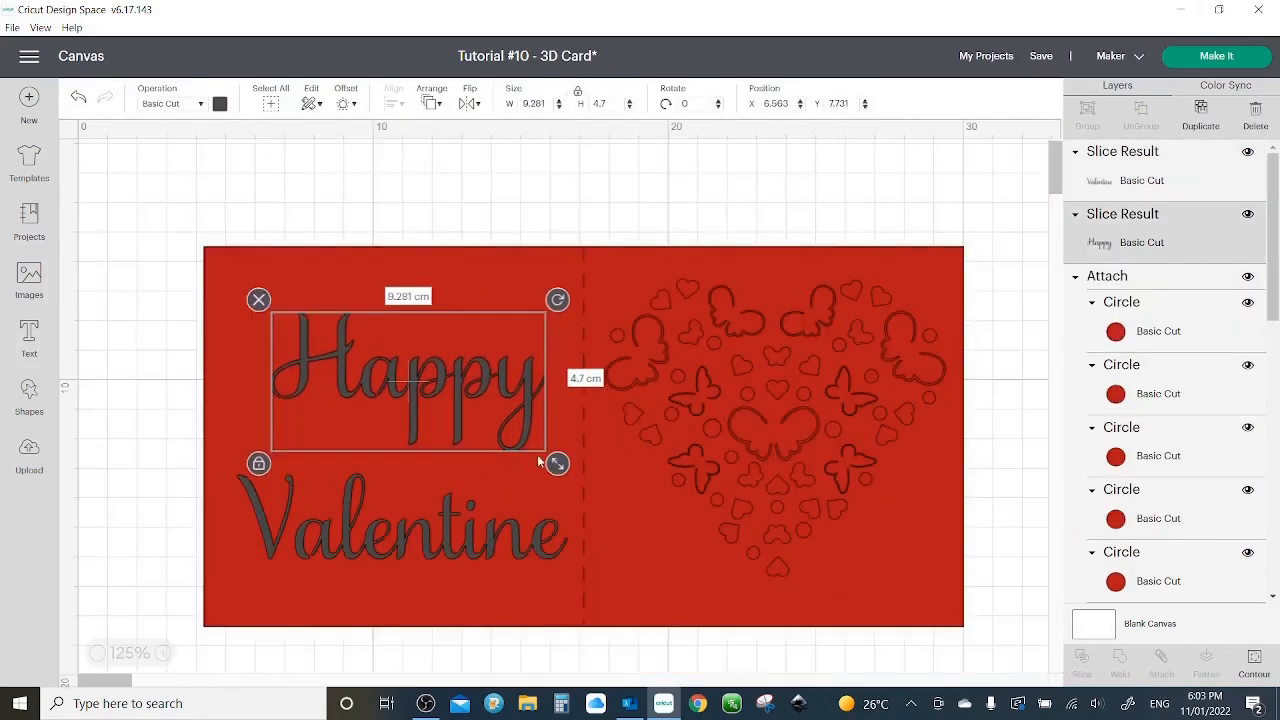
- Align "Happy" and "Valentine" by their horizontal centres
left_click(410, 540, "shift")
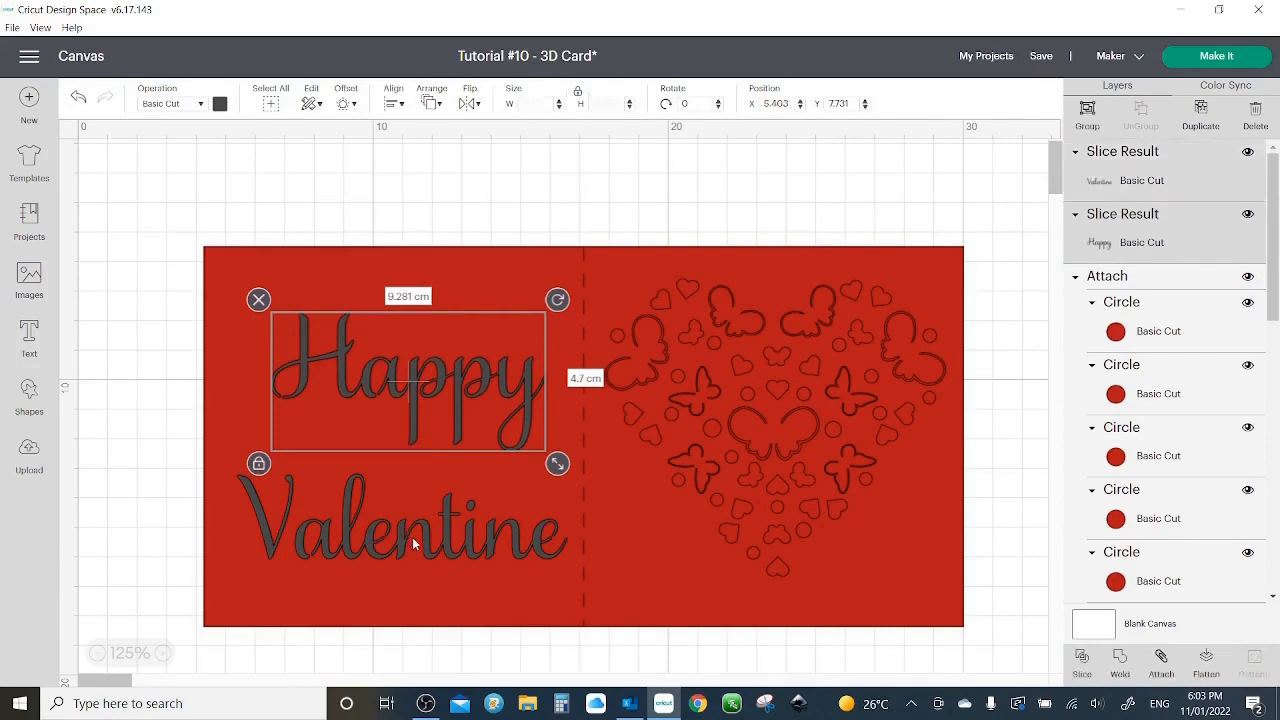
left_click(395, 104)
left_click(427, 172)
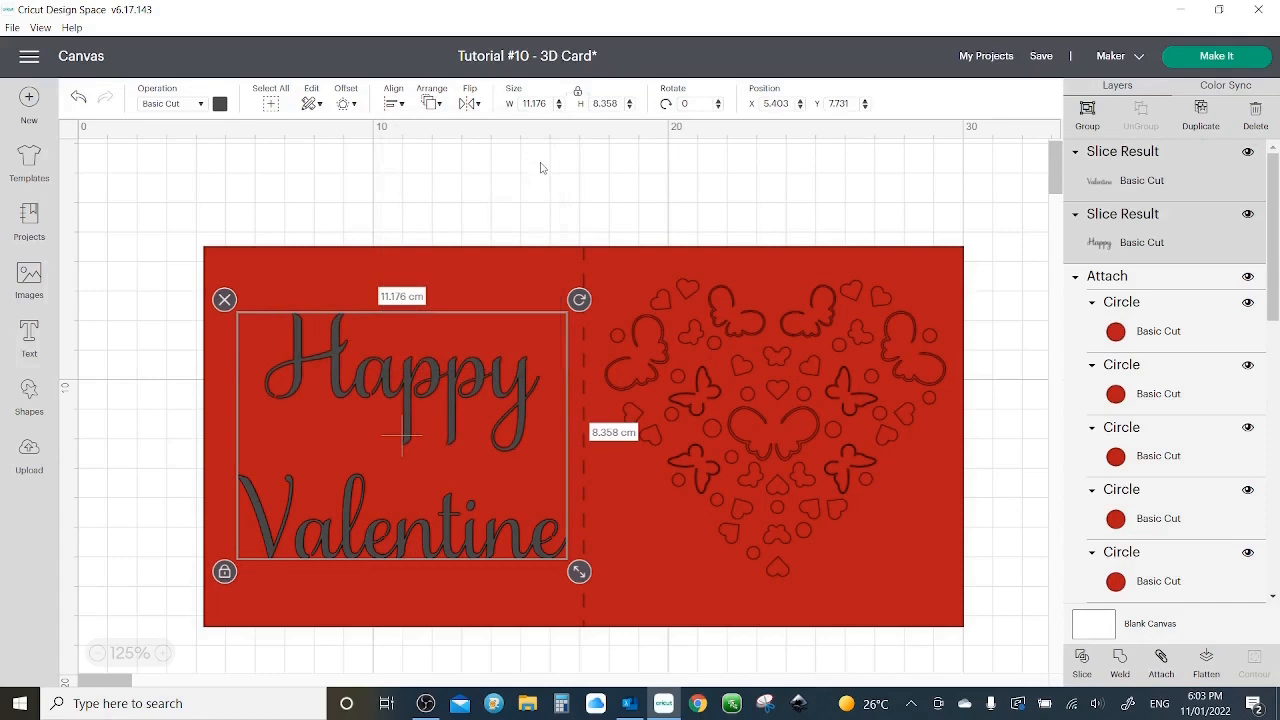
- Move both words slightly up on the card to about X 5.33, Y 7.38 cm and group them
left_click_drag(478, 394, 477, 395)
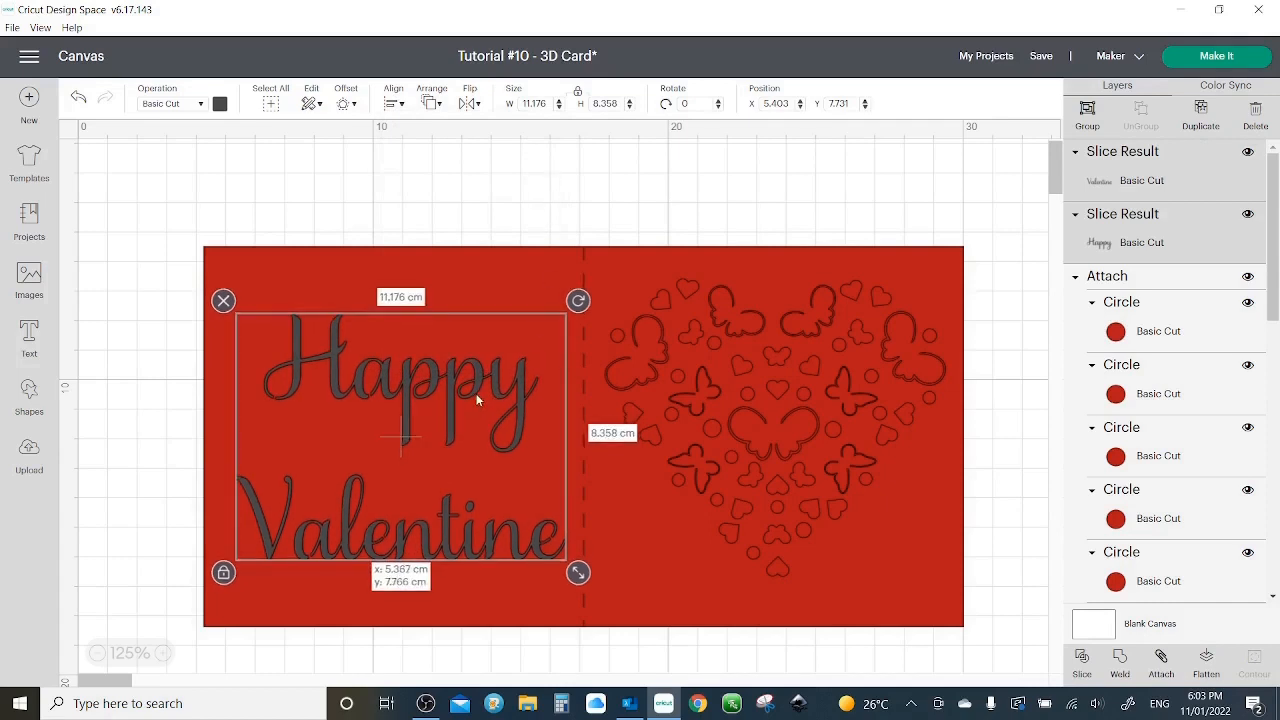
left_click_drag(476, 393, 474, 382)
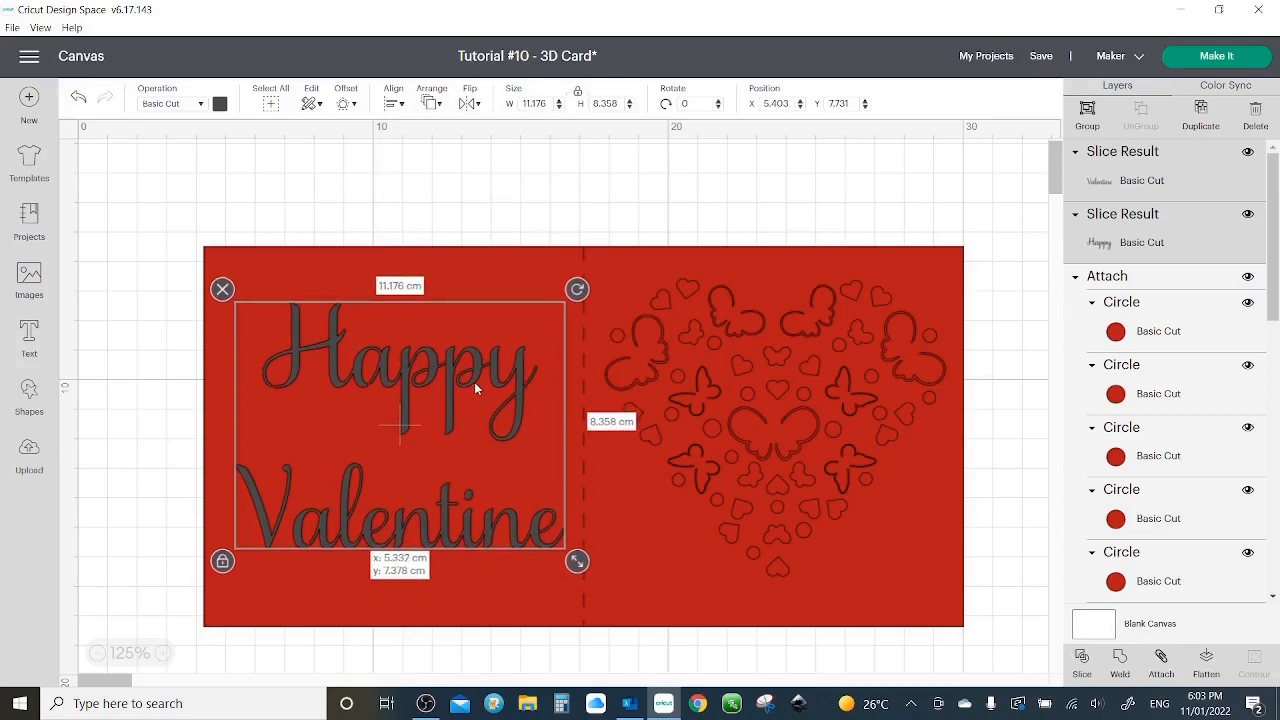
left_click_drag(474, 382, 474, 382)
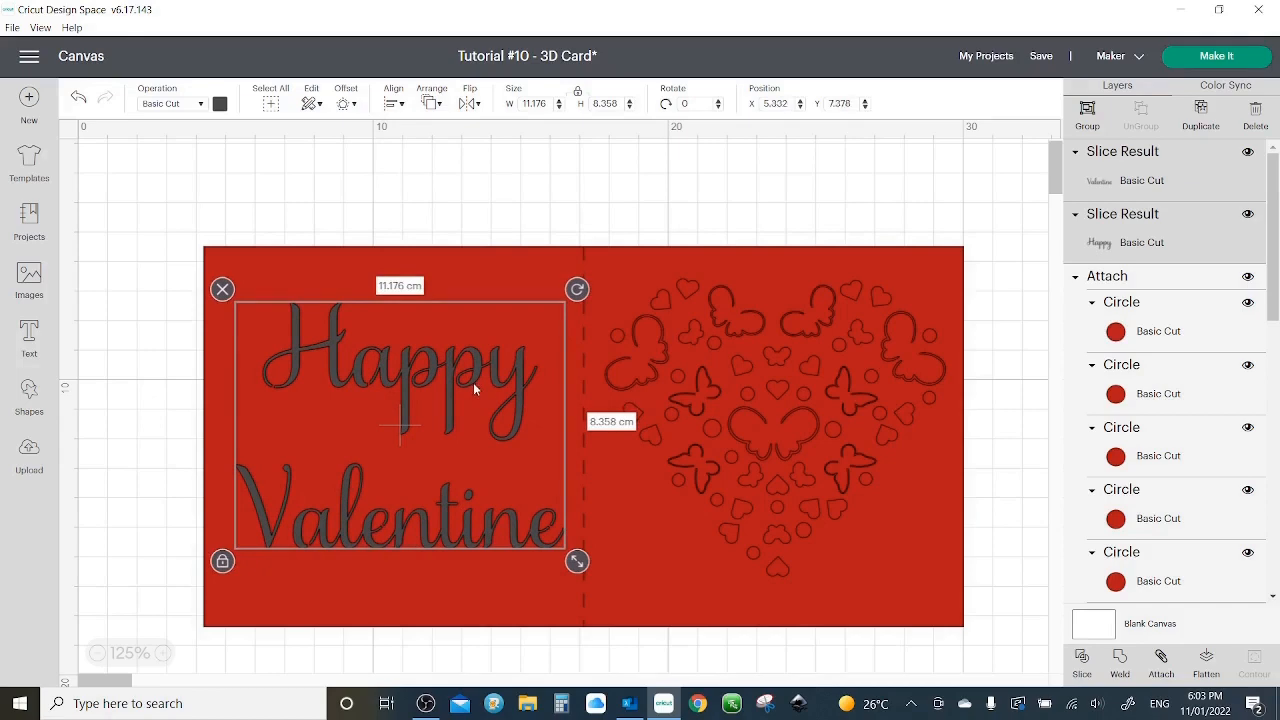
left_click(1091, 117)
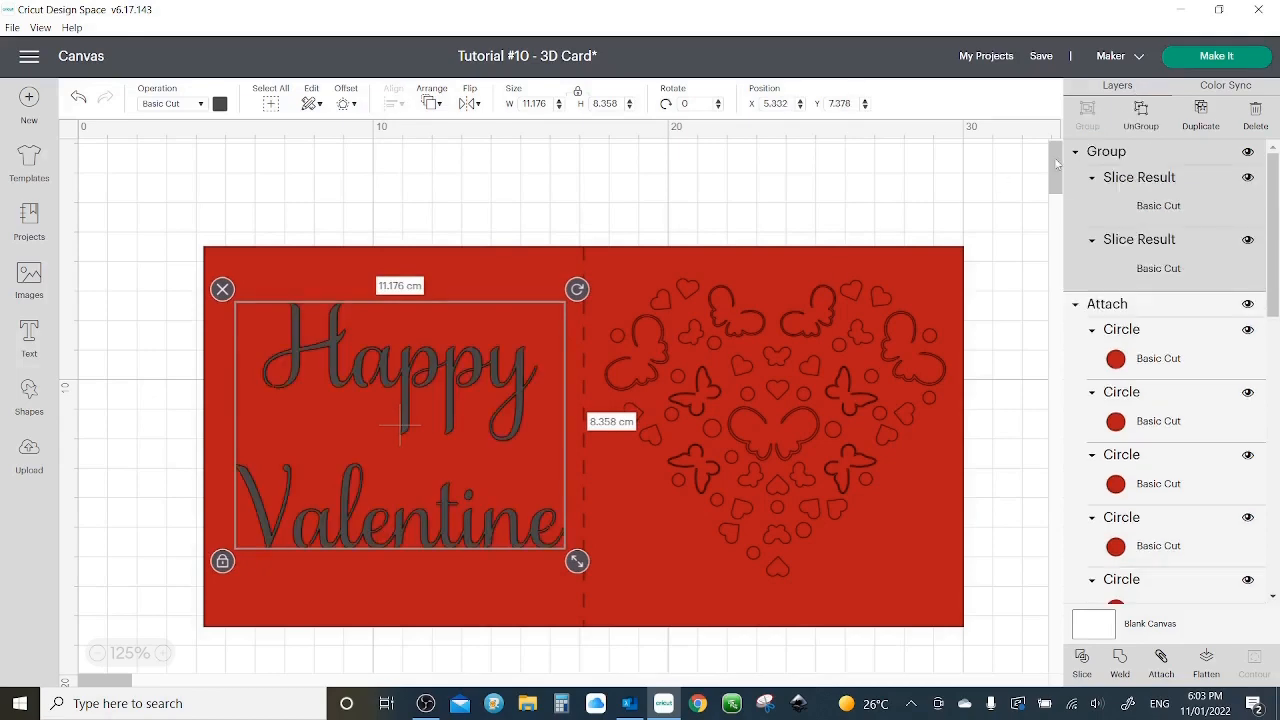
- Send the orange square to the front and move it over the lettering half of the card
scroll(1274, 418, "down", 1)
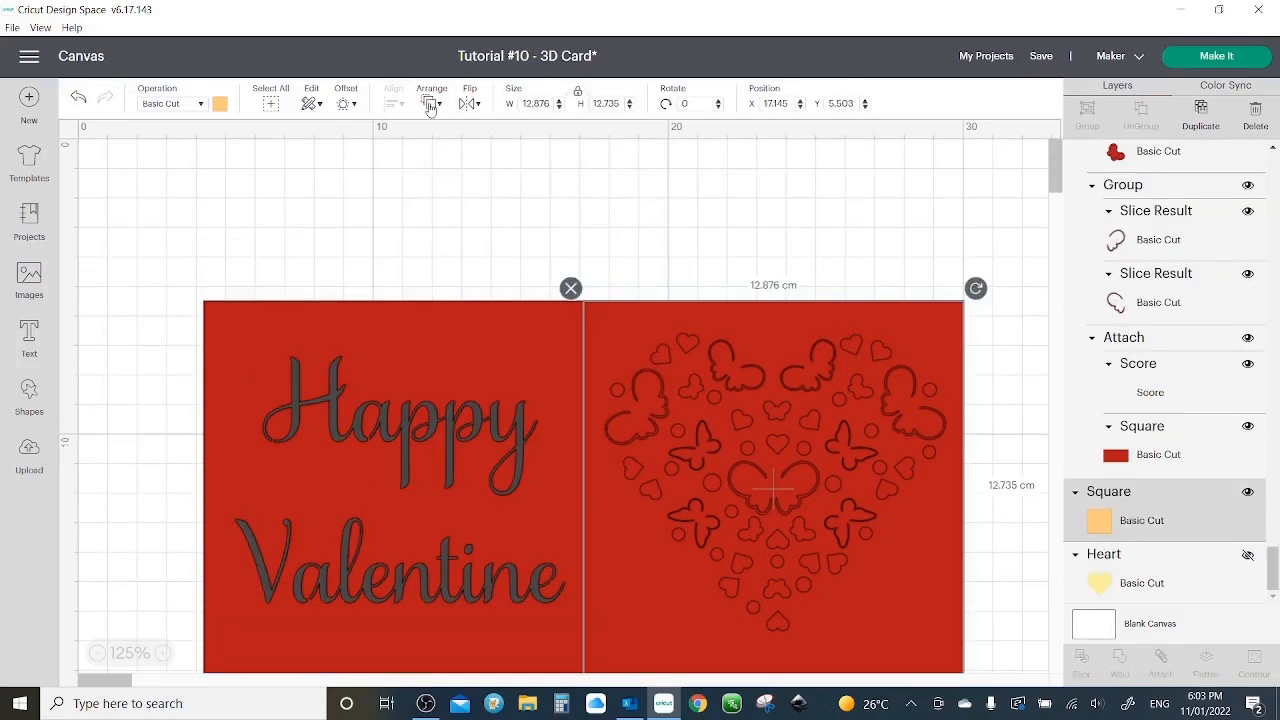
left_click(432, 106)
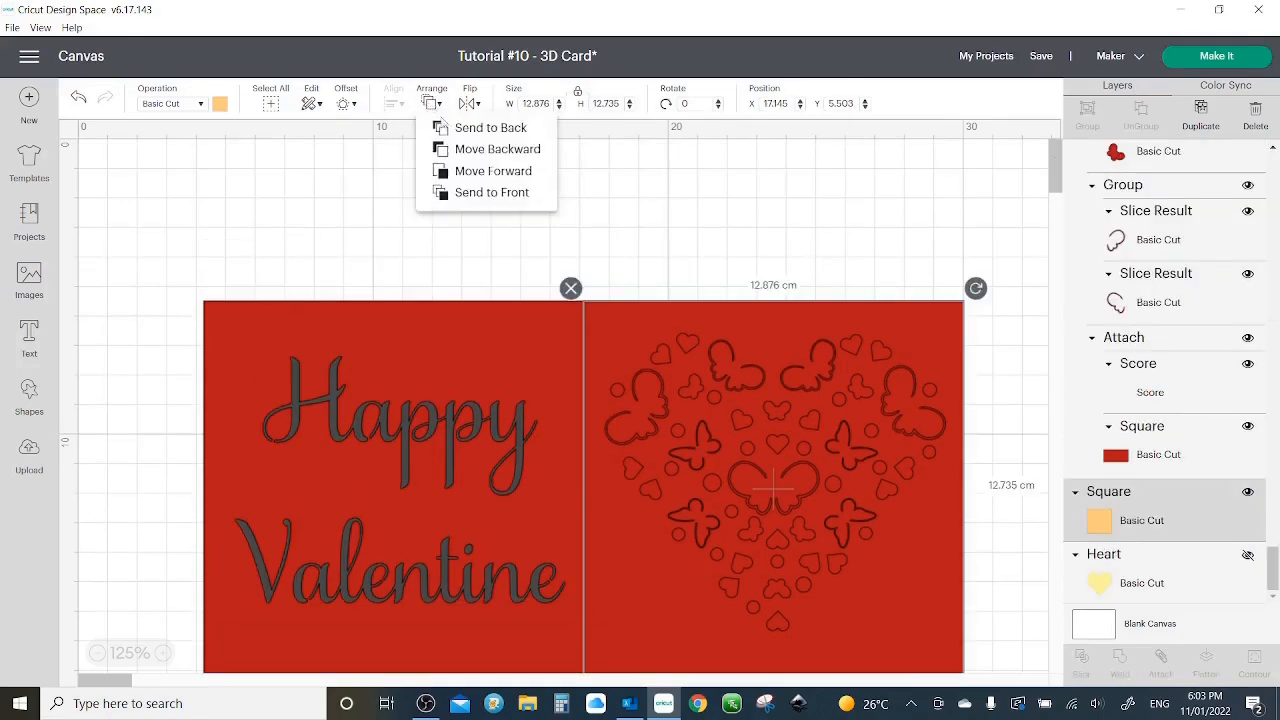
left_click(466, 195)
left_click_drag(799, 446, 436, 479)
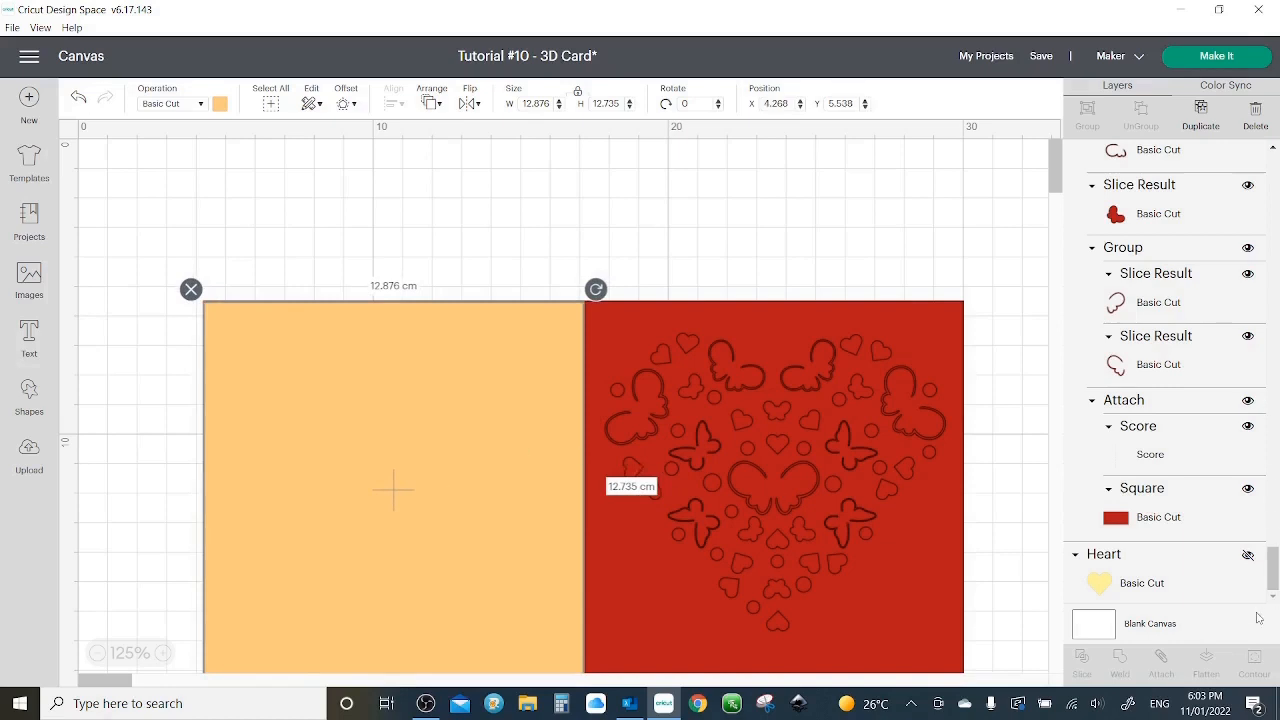
- Bring the grouped lettering in front of the orange square, centre it on the square and hide the square
left_click_drag(1272, 568, 1272, 175)
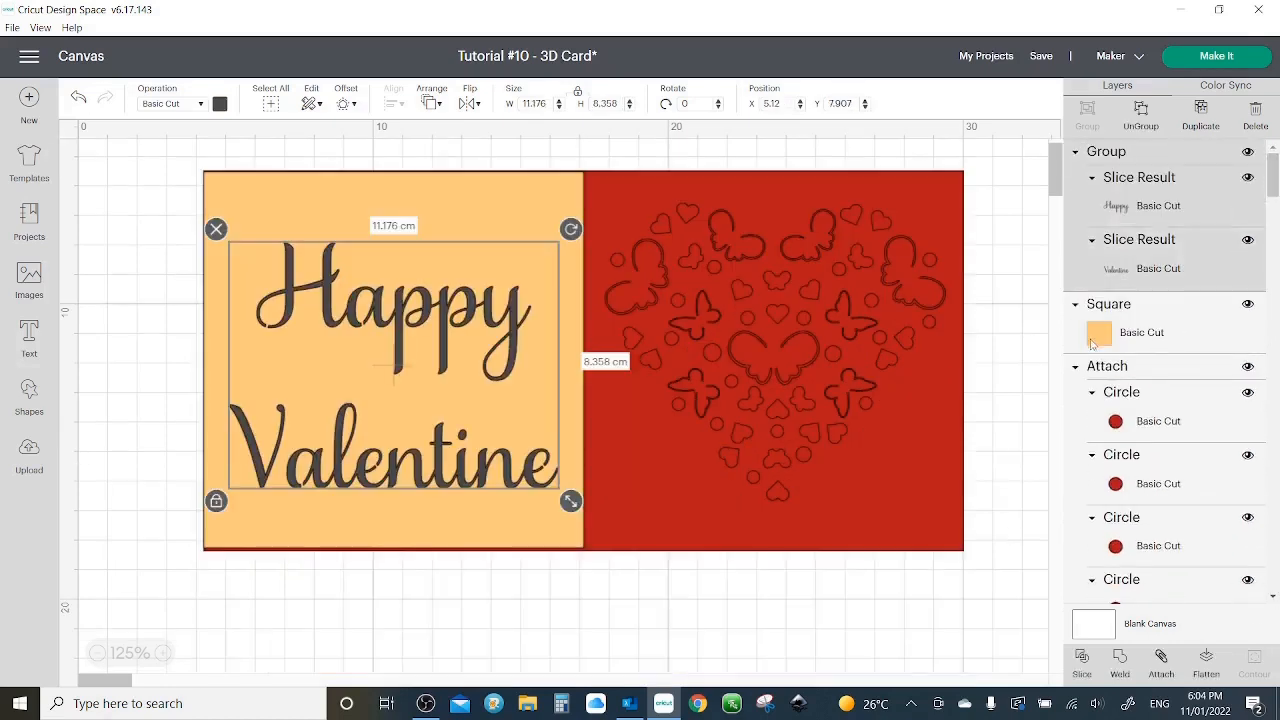
left_click(1092, 342, "shift")
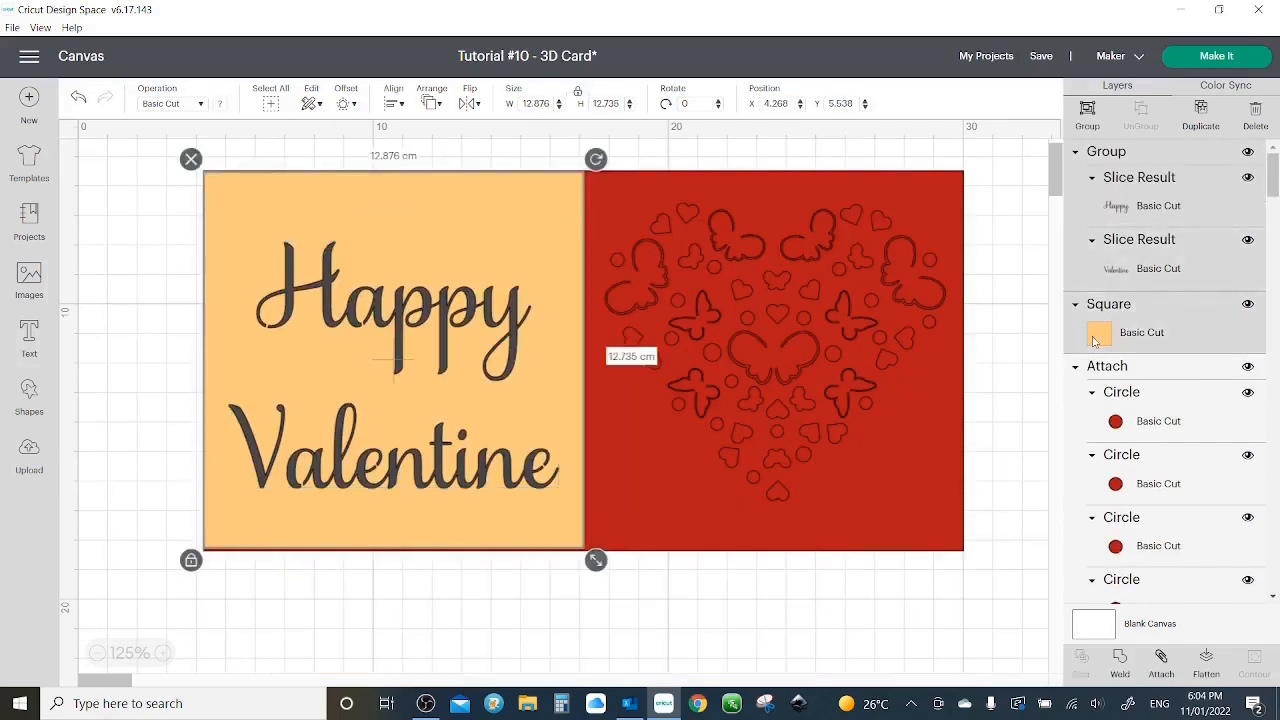
left_click(390, 104)
left_click(425, 281)
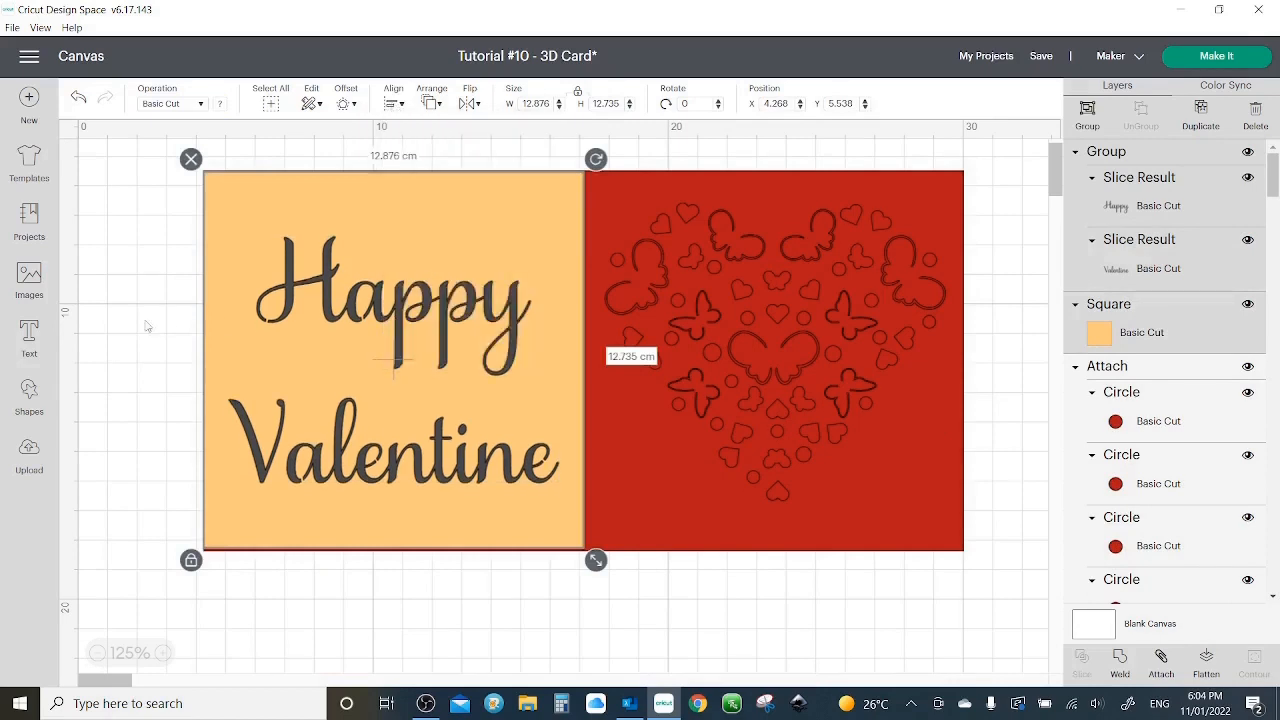
left_click(995, 370)
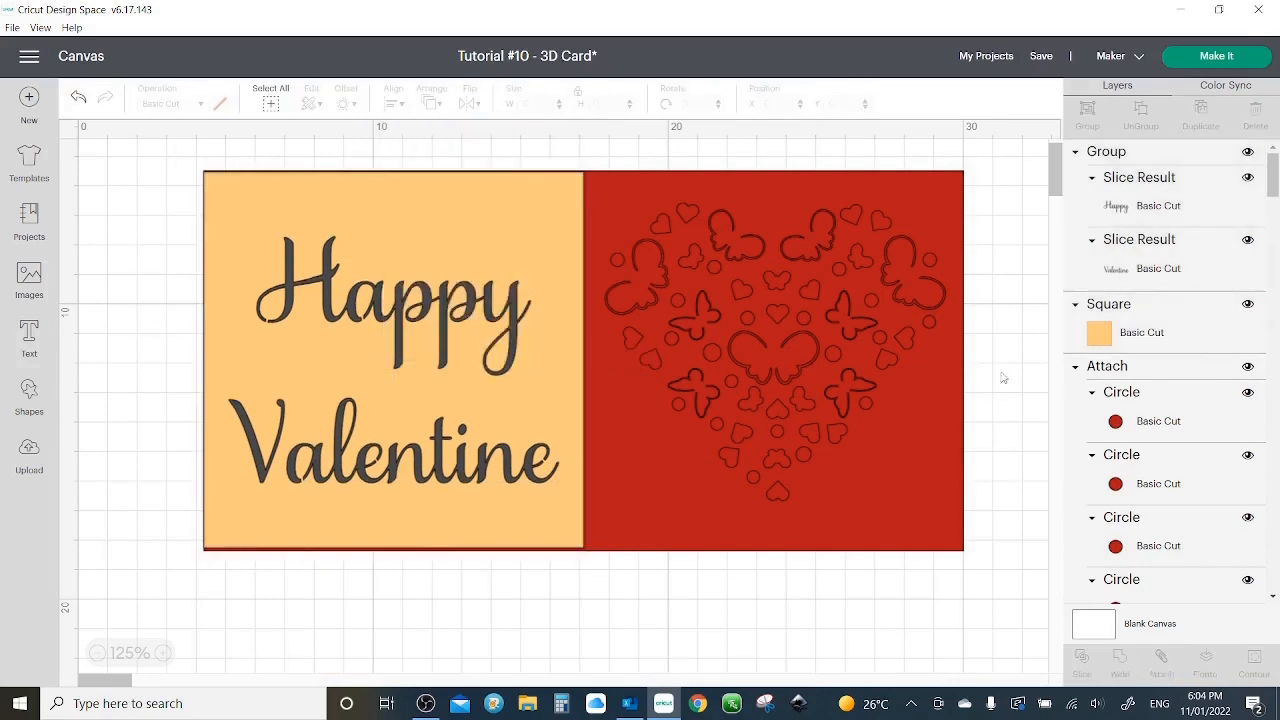
left_click(1247, 305)
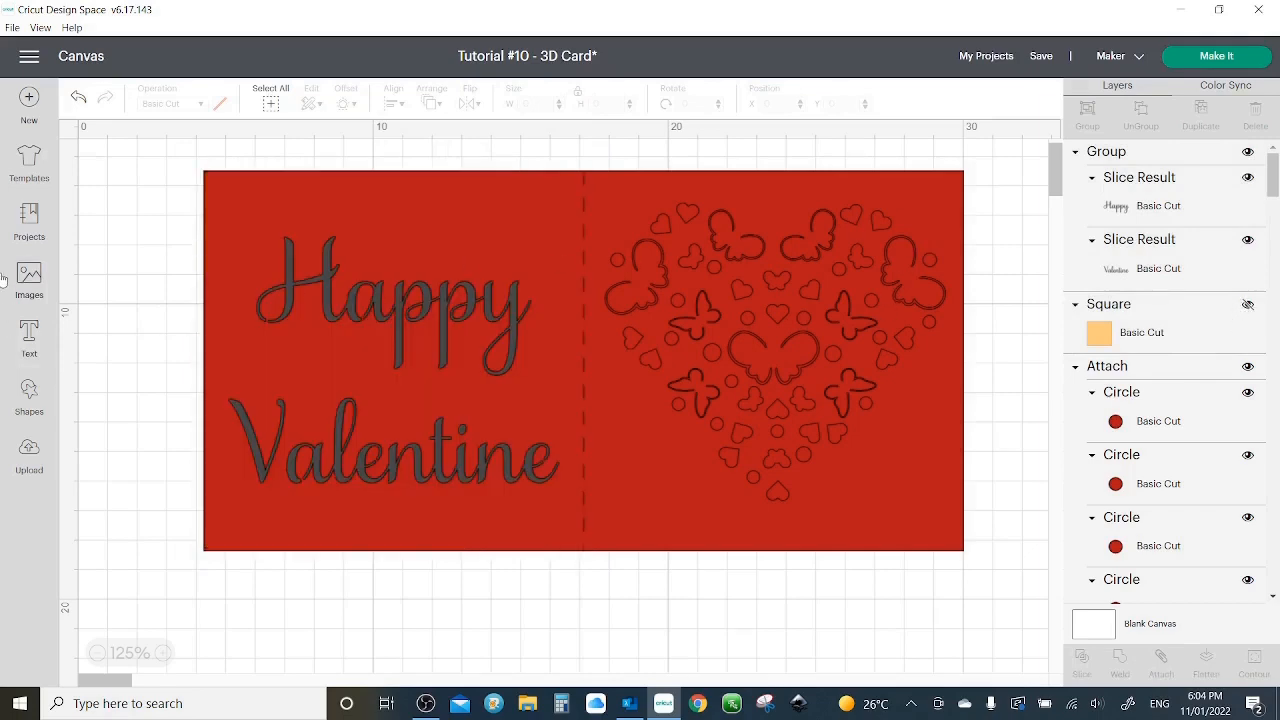
- Attach the lettering, heart cut-outs and card base together, and detach them again
left_click_drag(147, 201, 925, 588)
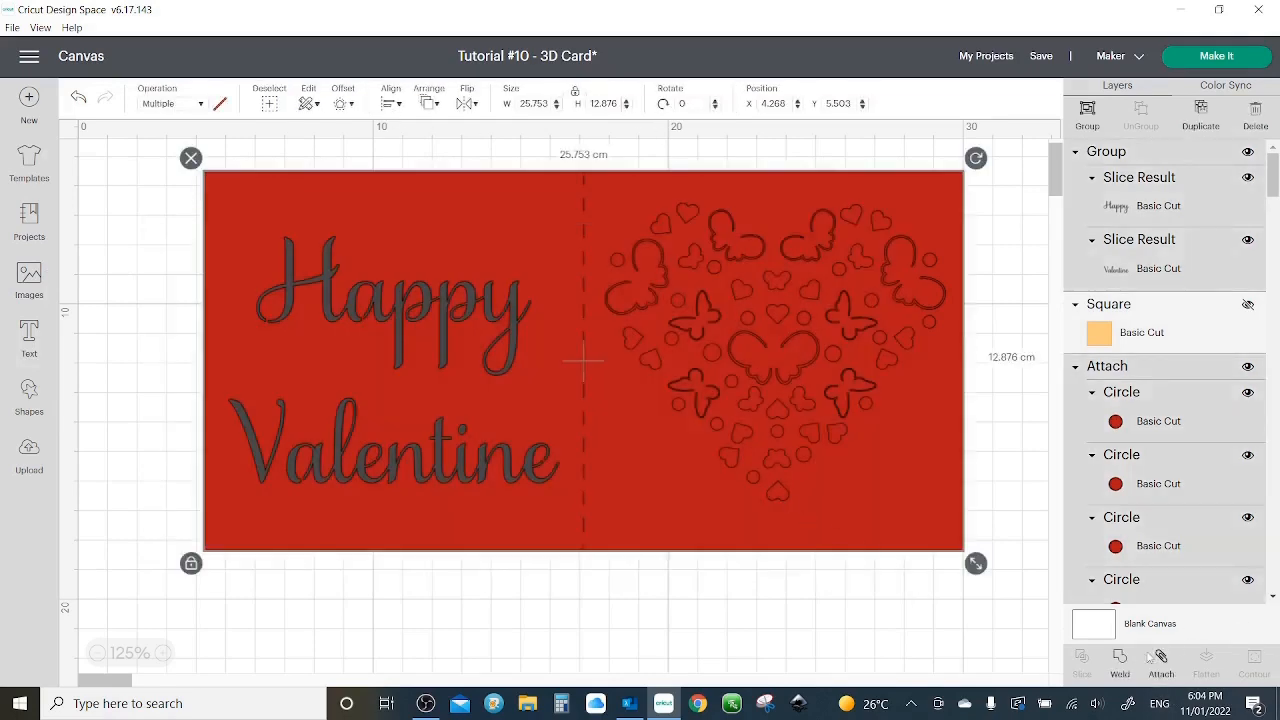
left_click(1162, 668)
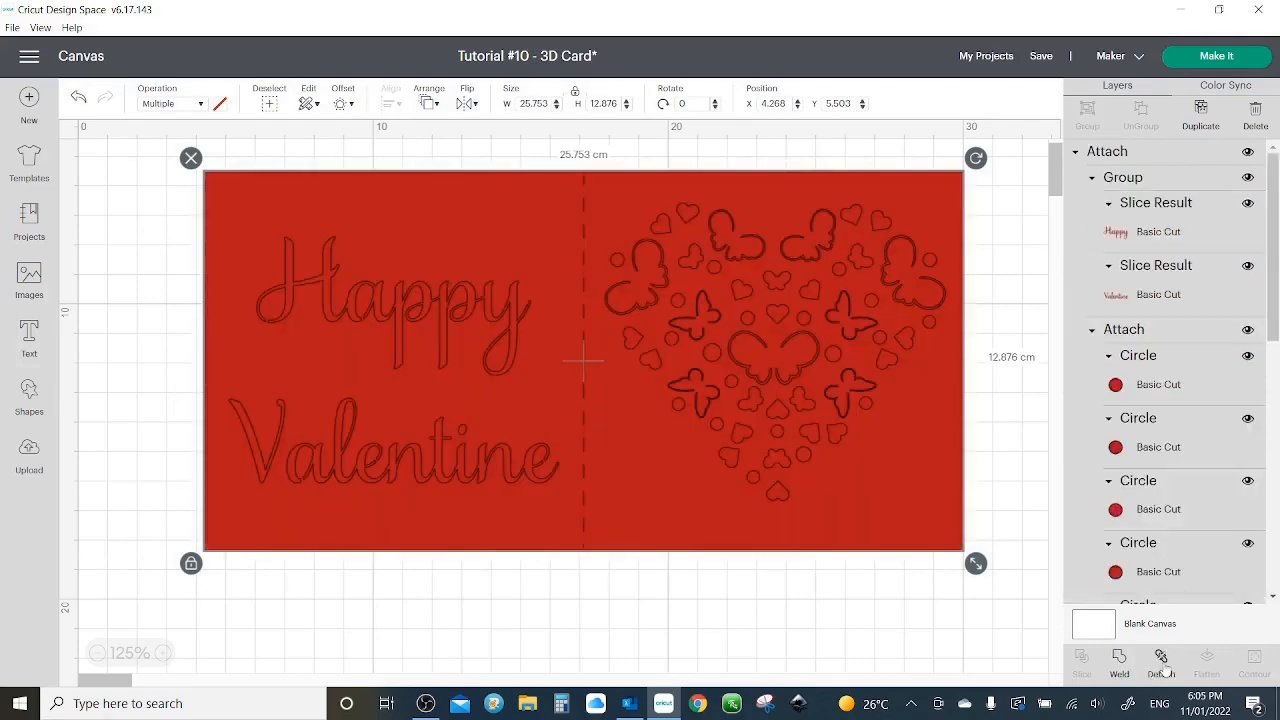
left_click(1162, 662)
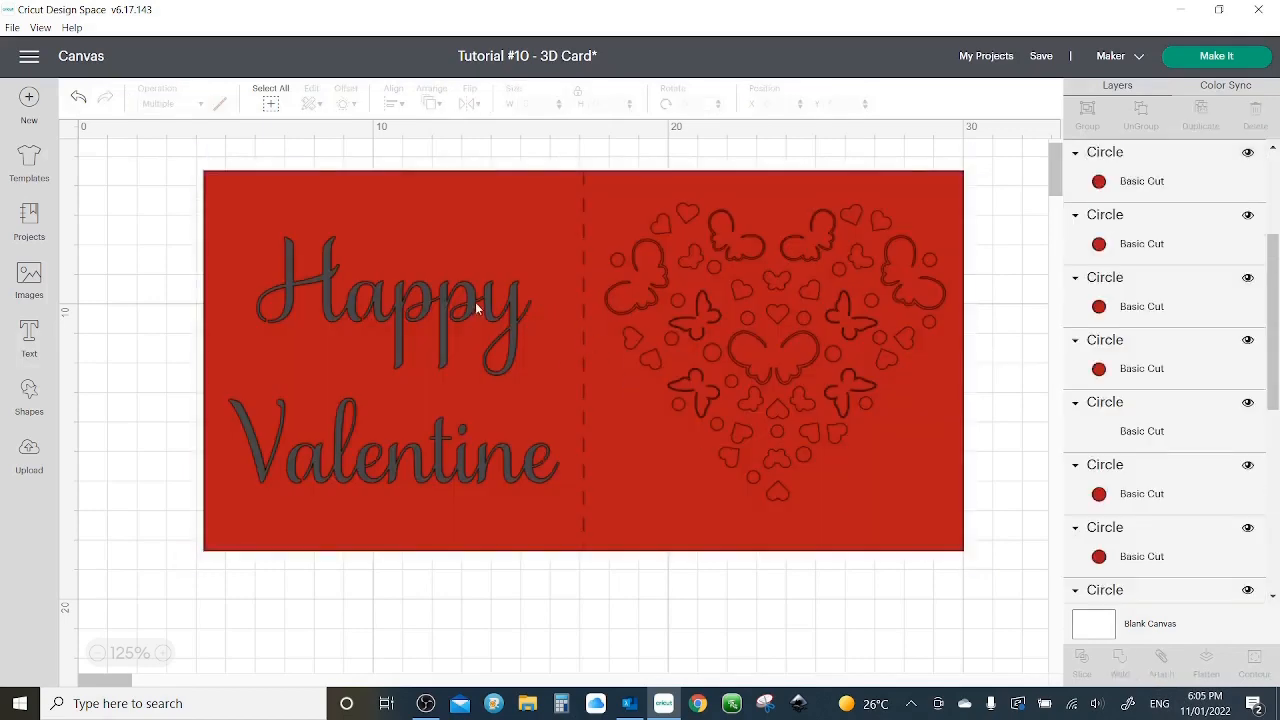
- Flip the grouped "Happy Valentine" lettering horizontally
left_click(475, 305)
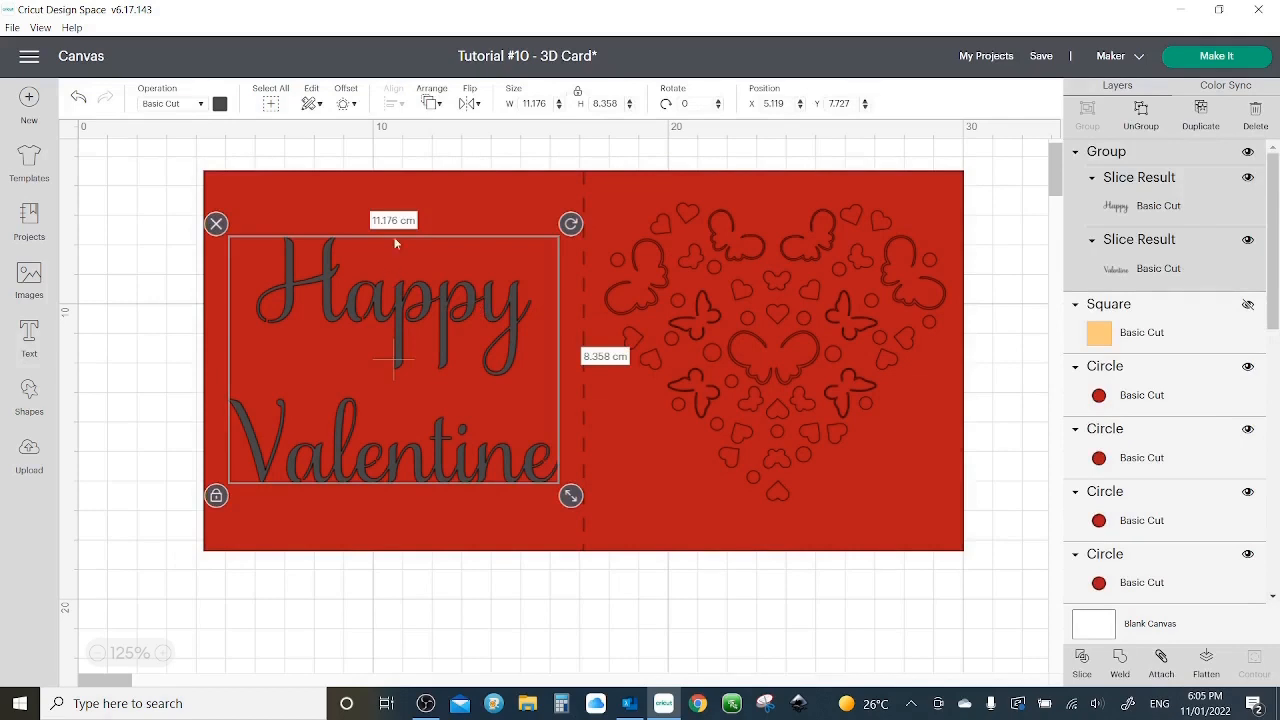
left_click(473, 105)
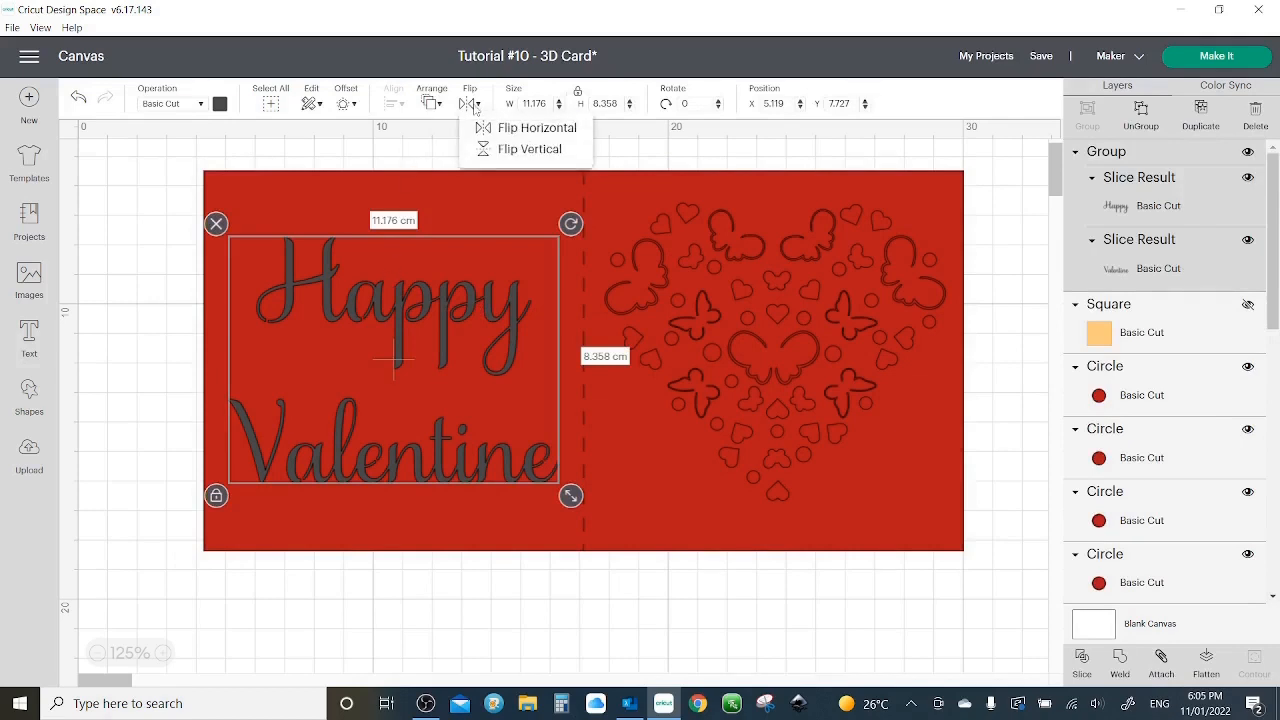
left_click(509, 130)
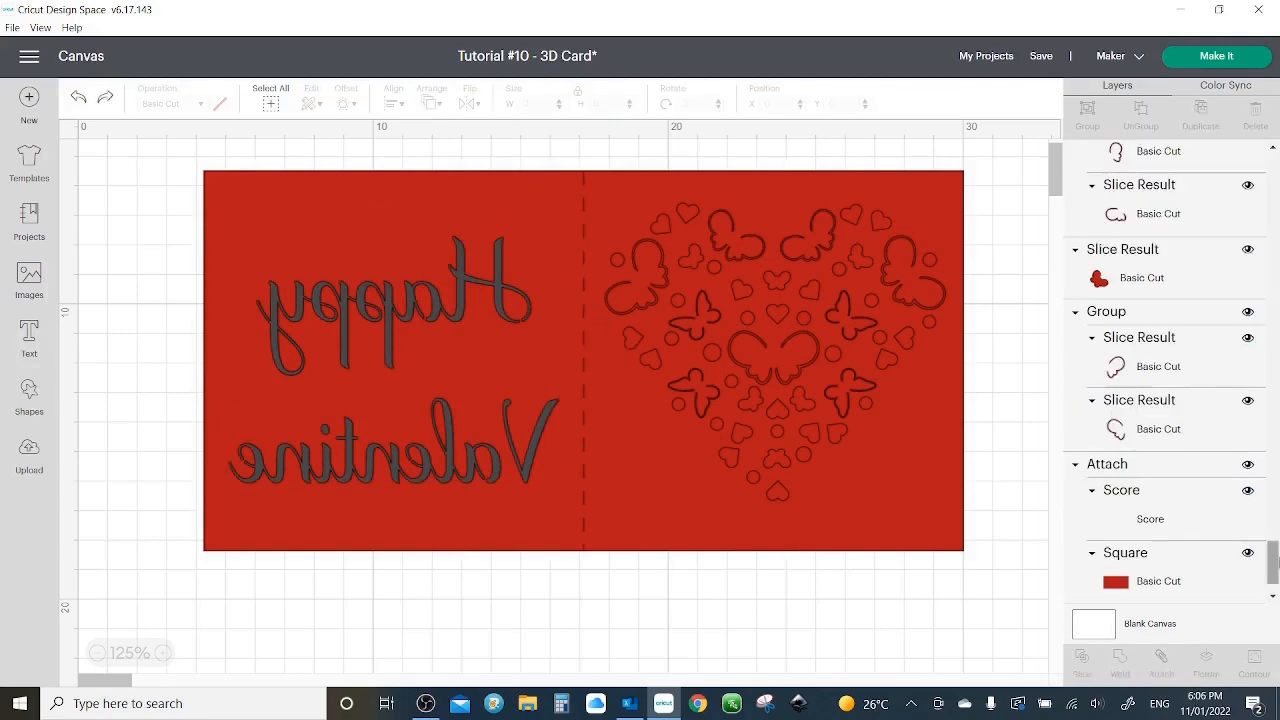
left_click_drag(1274, 563, 1278, 142)
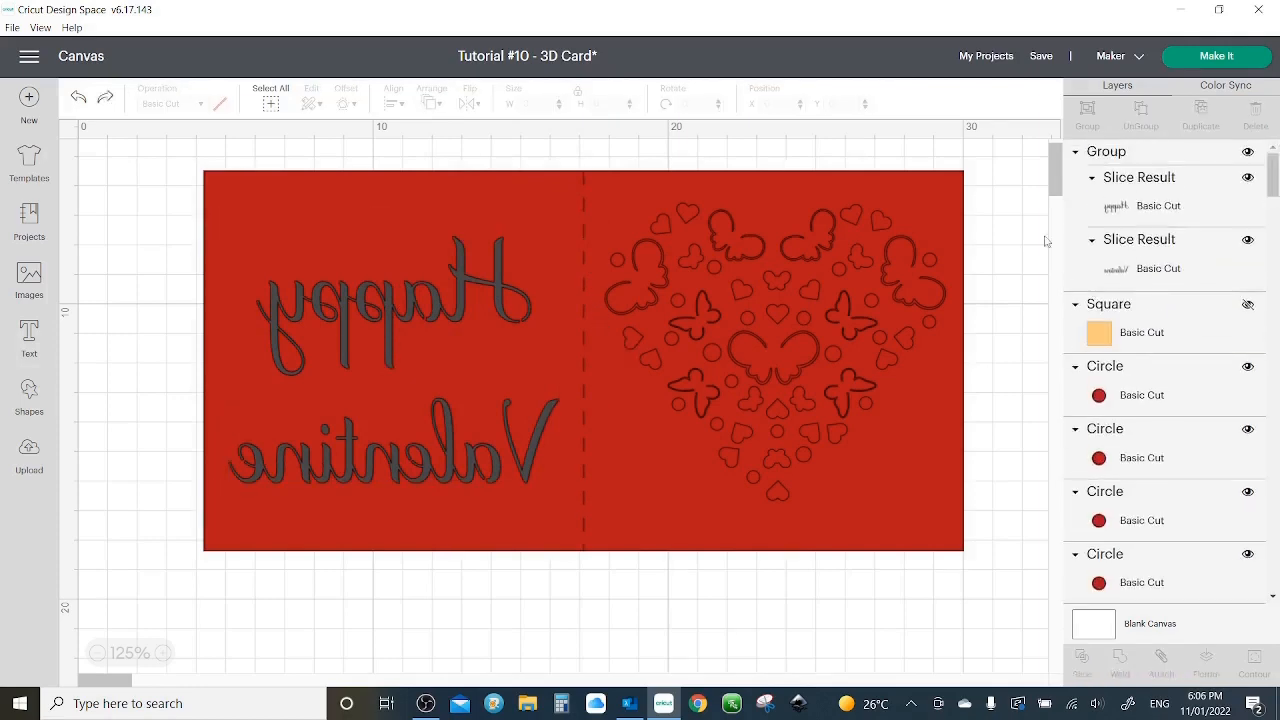
- Hide the attached card base and flip all the heart and butterfly cut-outs horizontally
scroll(1243, 493, "down", 10)
left_click(1238, 492)
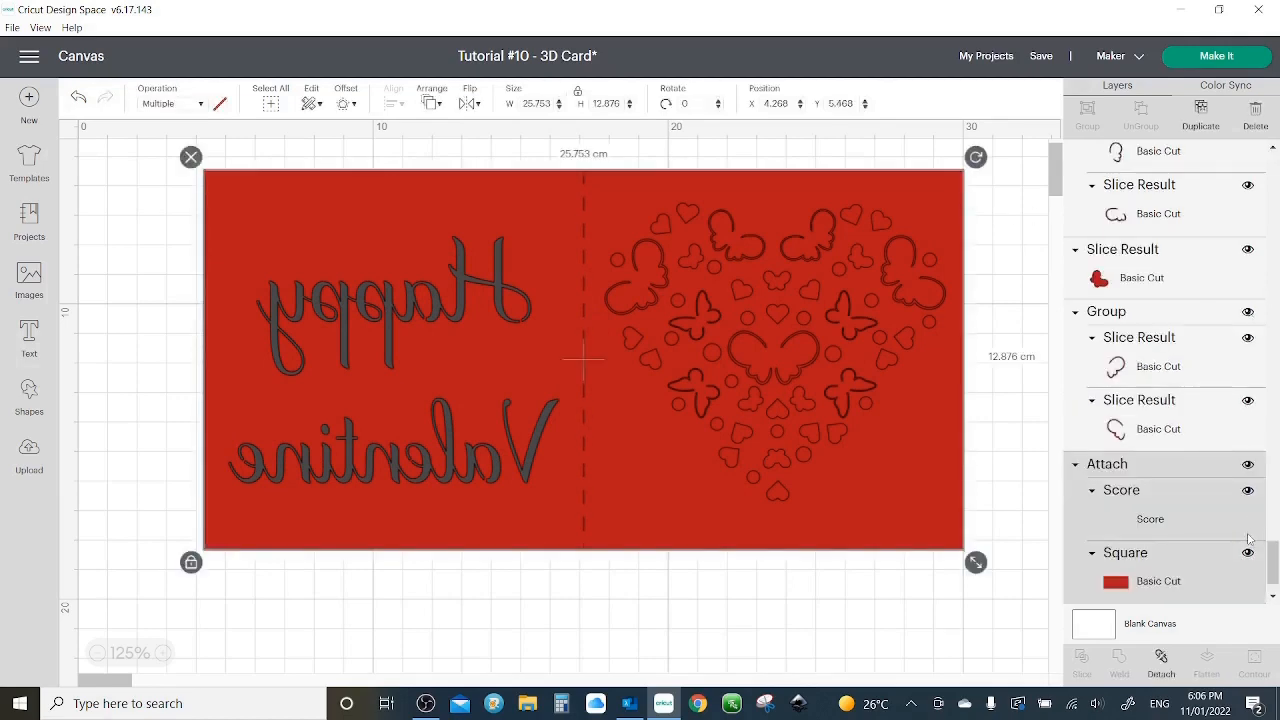
left_click(1248, 464)
left_click_drag(983, 194, 596, 547)
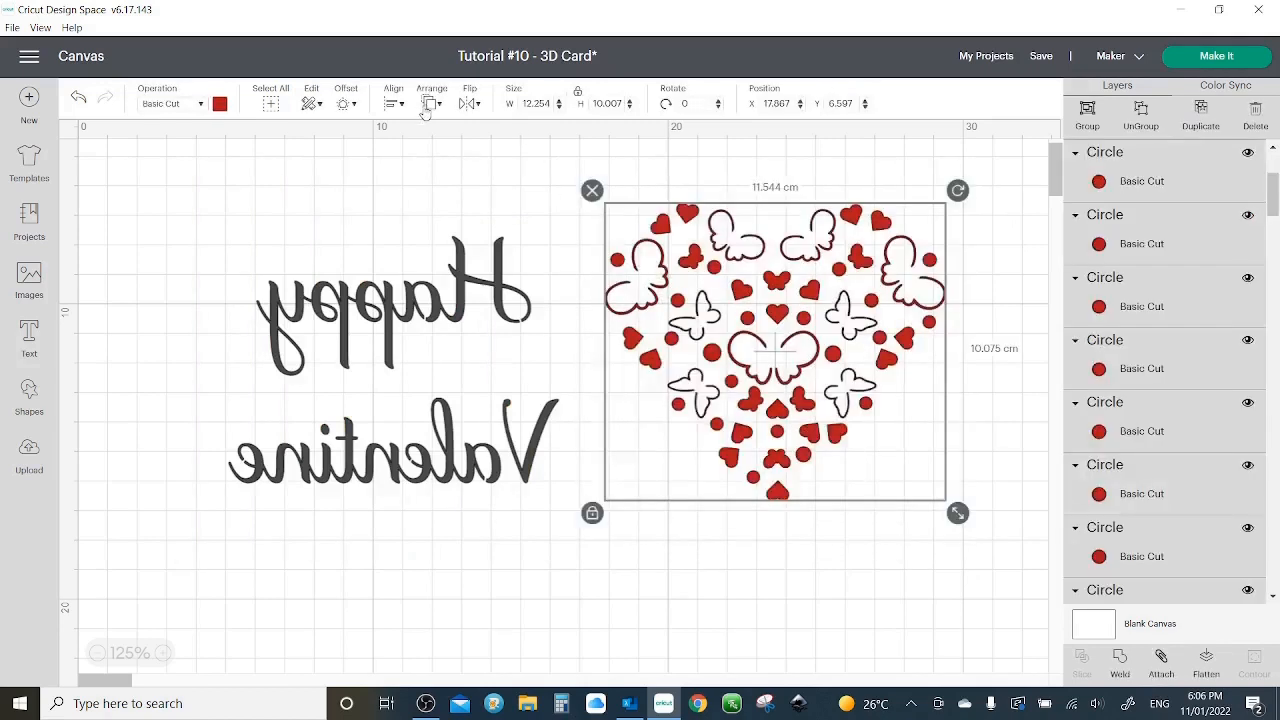
left_click(469, 103)
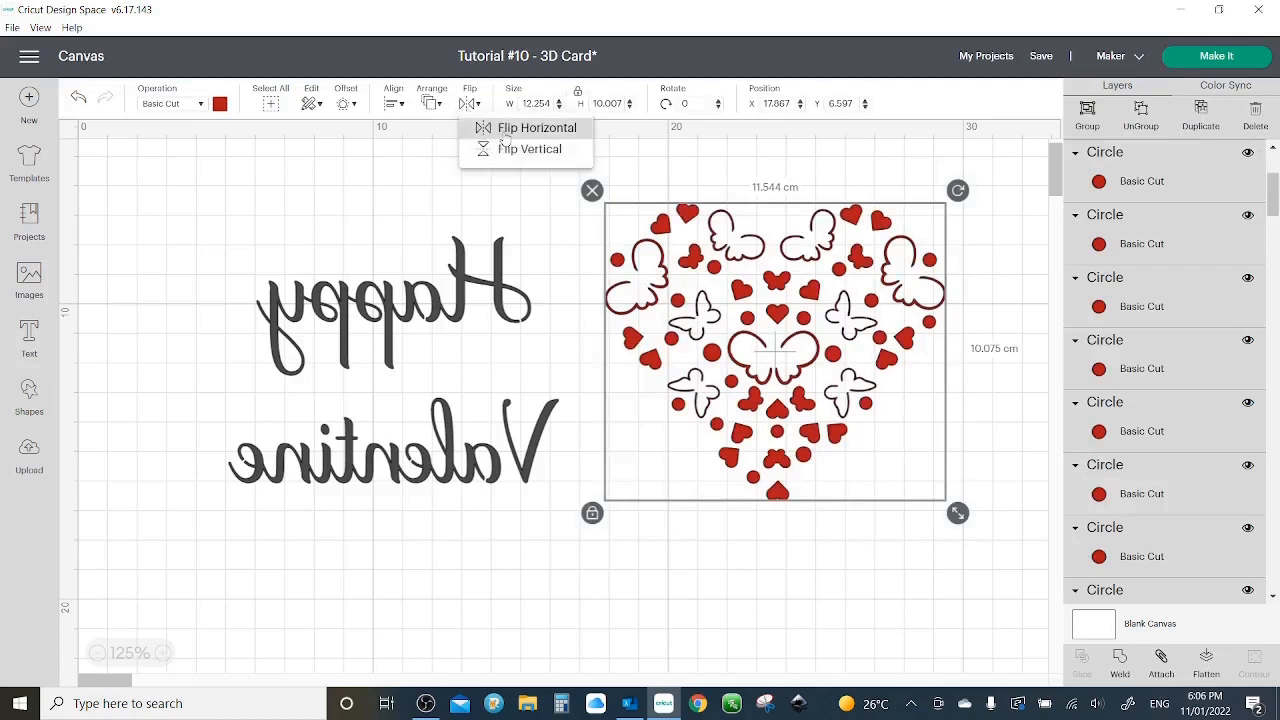
left_click(504, 130)
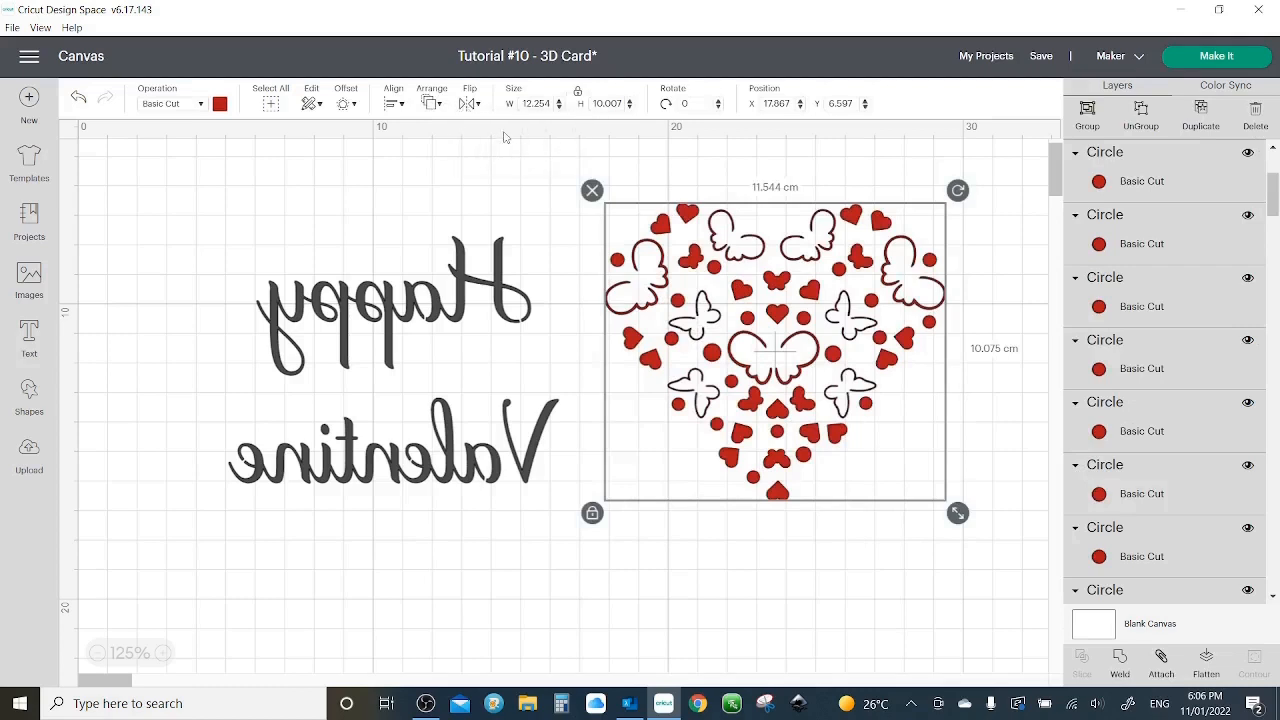
- Show the card base again and attach it to the lettering and the heart cut-outs
scroll(1180, 400, "down", 10)
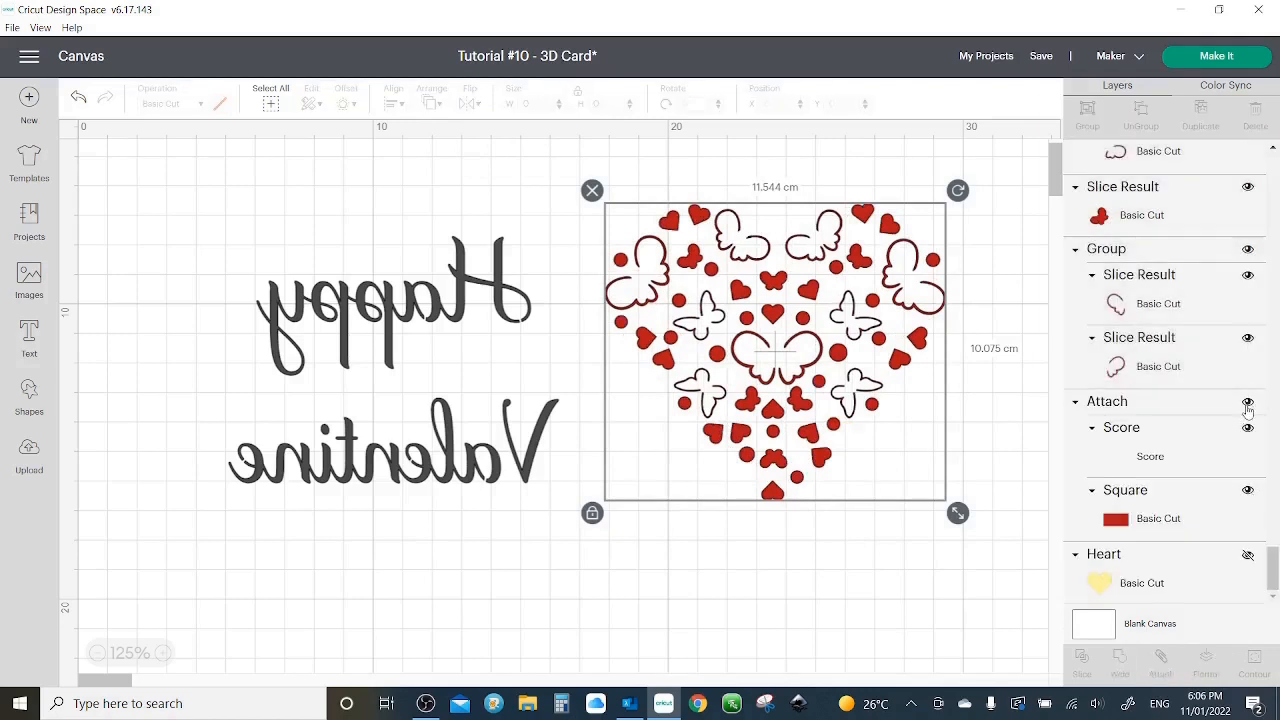
left_click(1248, 403)
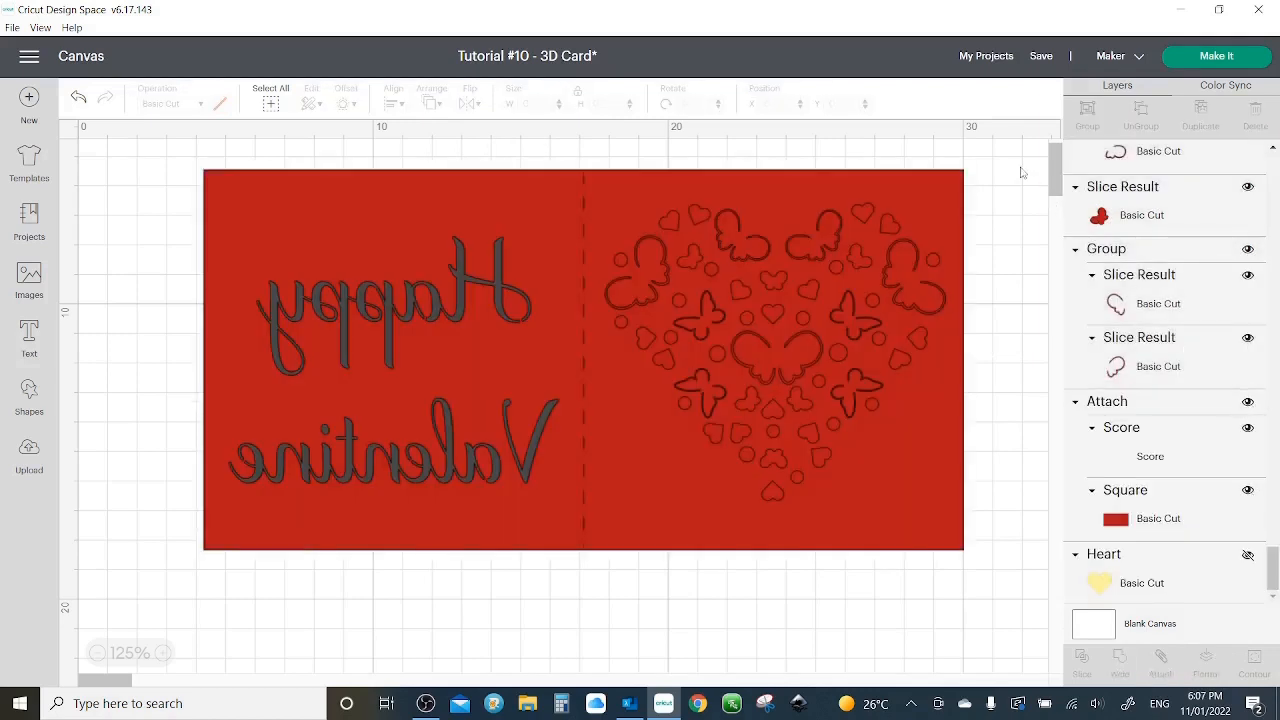
left_click_drag(1022, 162, 95, 615)
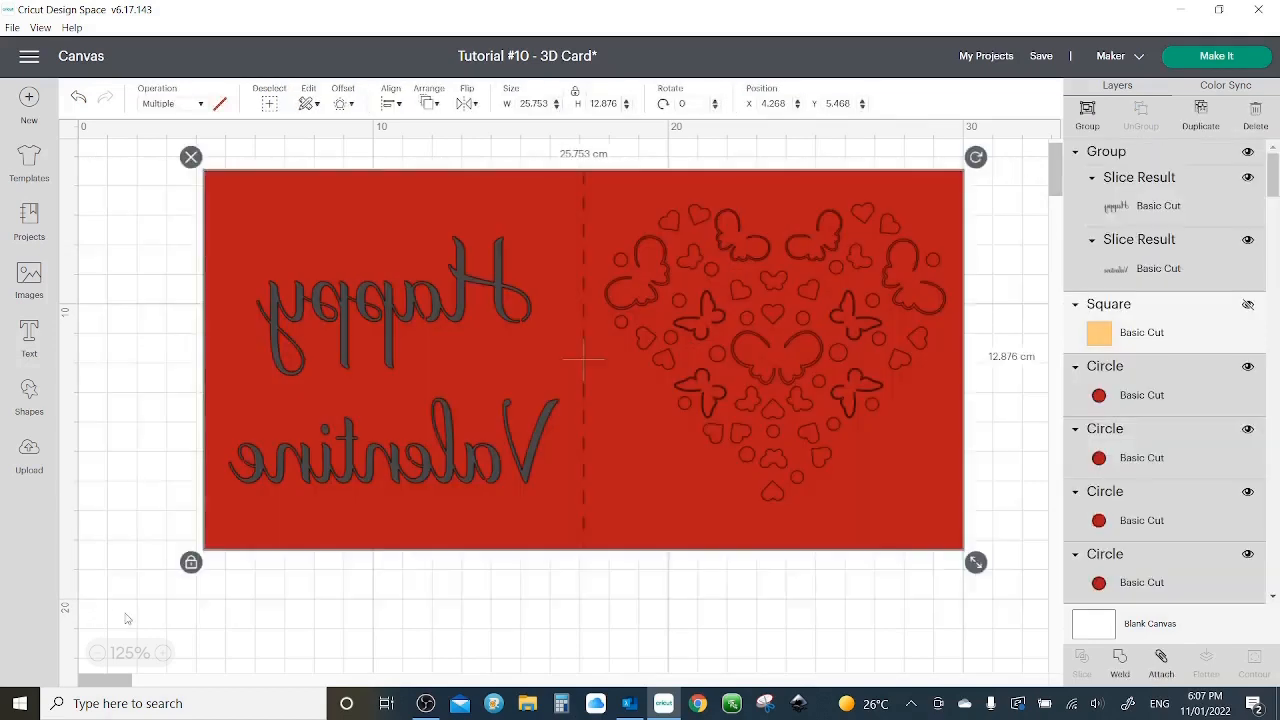
left_click(1161, 660)
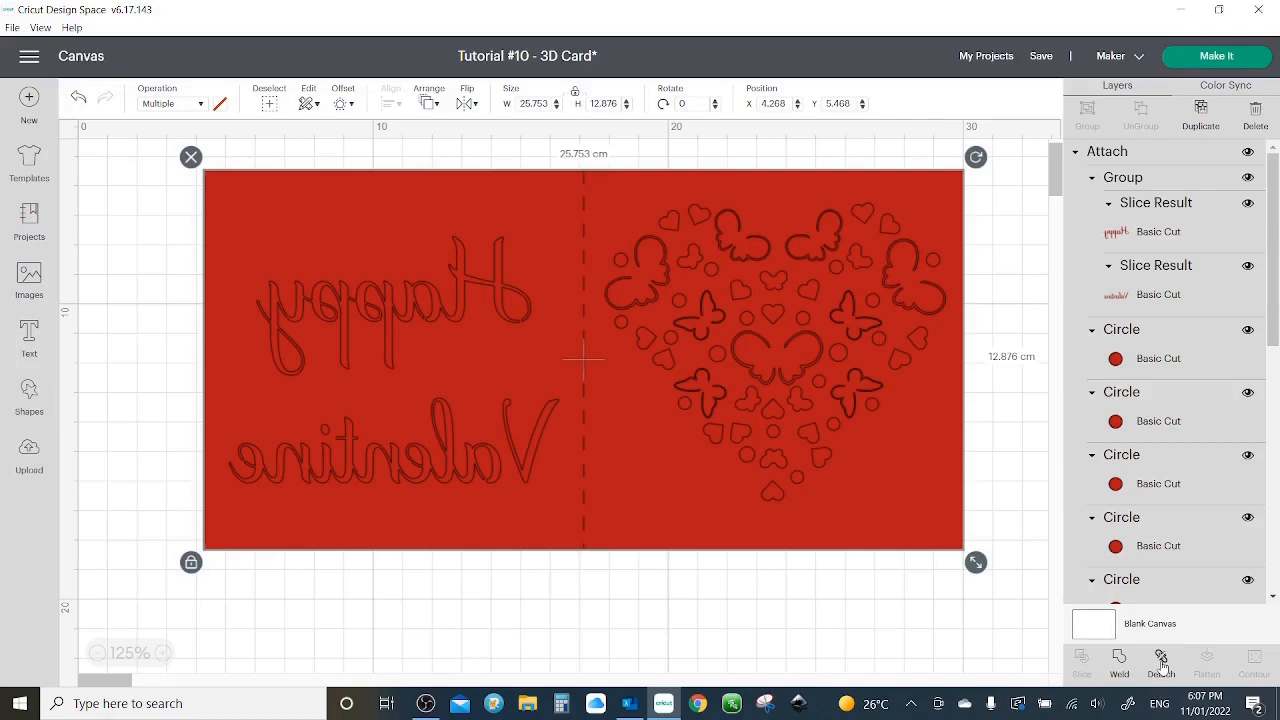
- Switch to the font character viewer, examine the Samantha Upright glyph variants, and return to Cricut Design Space
left_click(629, 703)
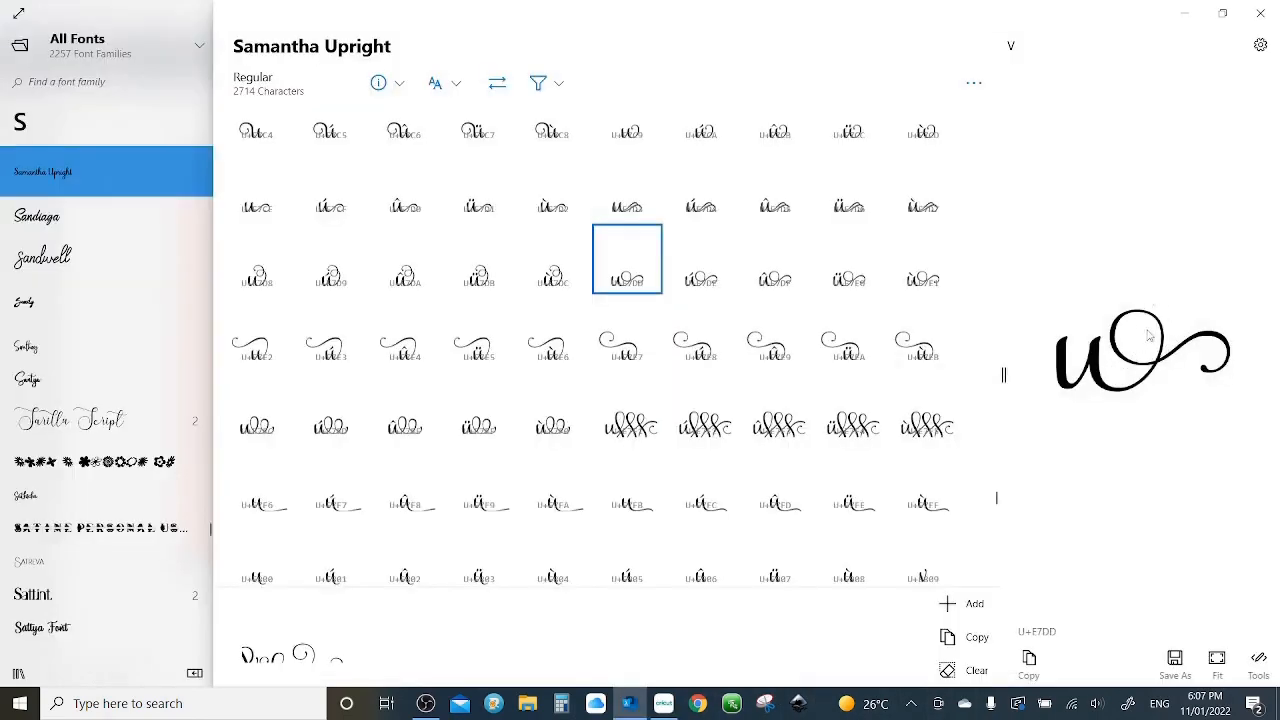
scroll(701, 420, "up", 1)
scroll(701, 420, "up", 5)
scroll(770, 475, "down", 8)
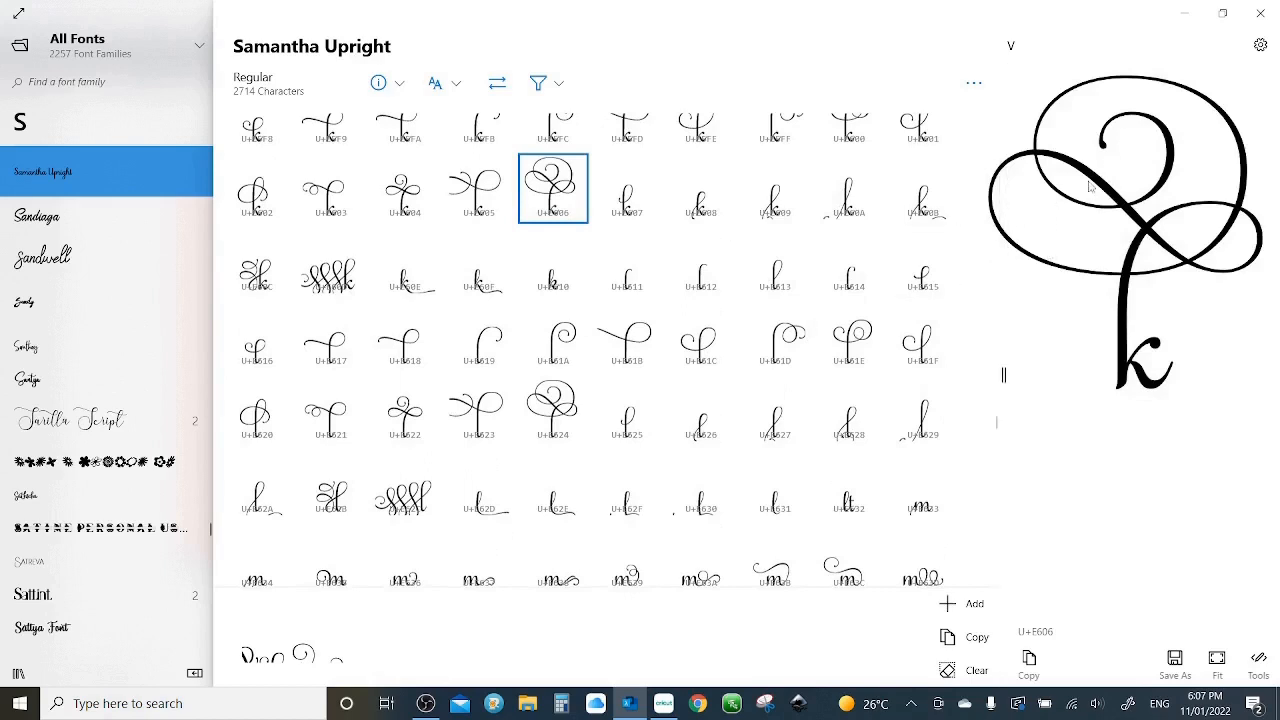
left_click(664, 703)
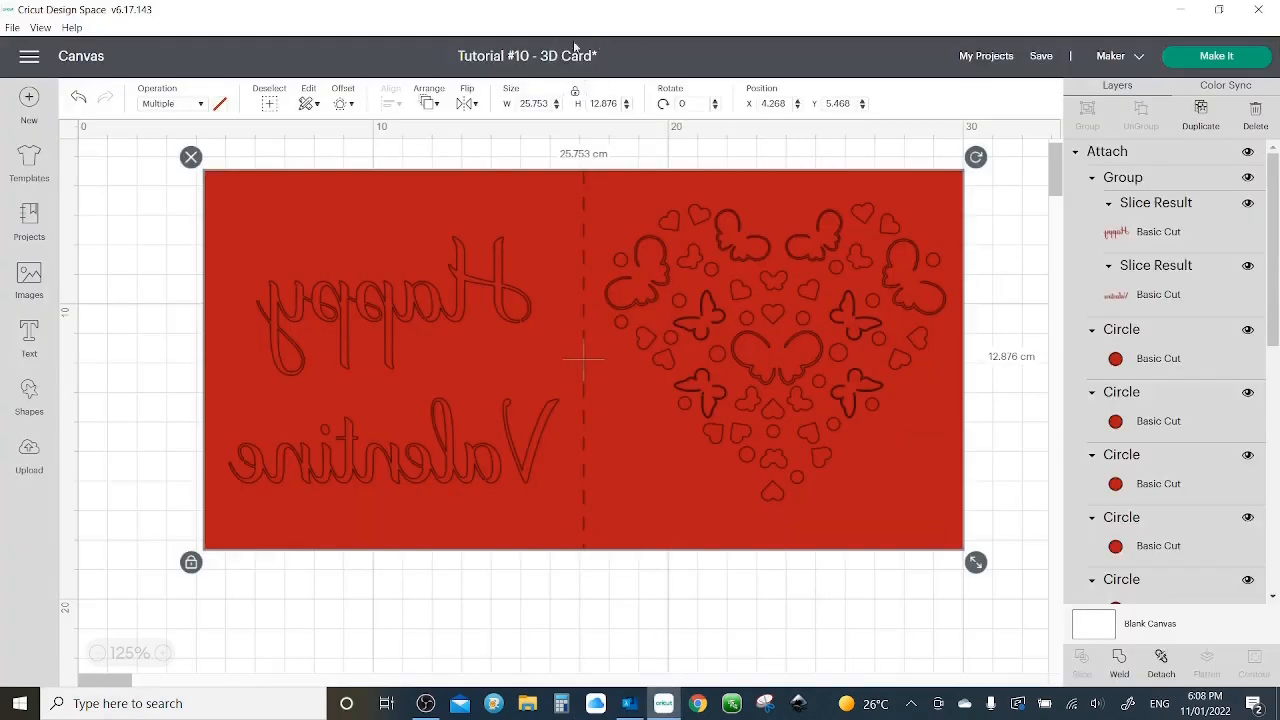
- Save the 3D card project and open its cutting preview
left_click(1042, 57)
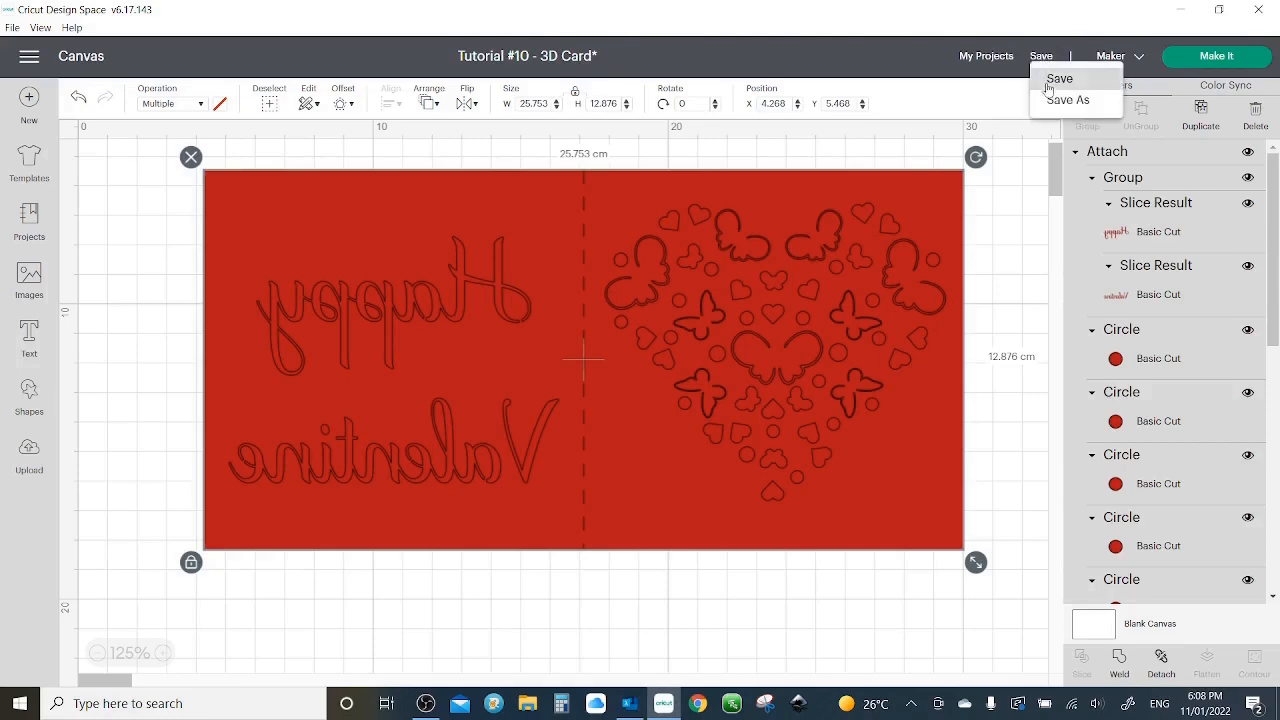
left_click(1056, 80)
left_click_drag(1279, 295, 1279, 630)
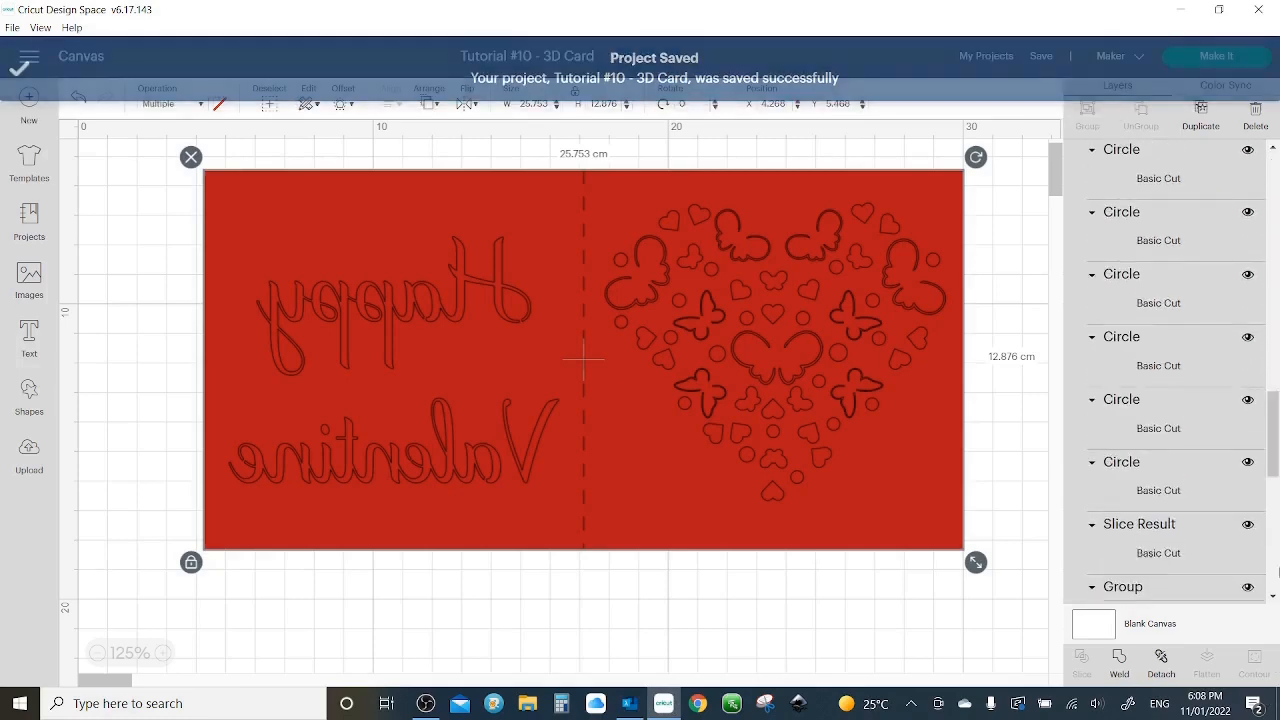
left_click(1220, 53)
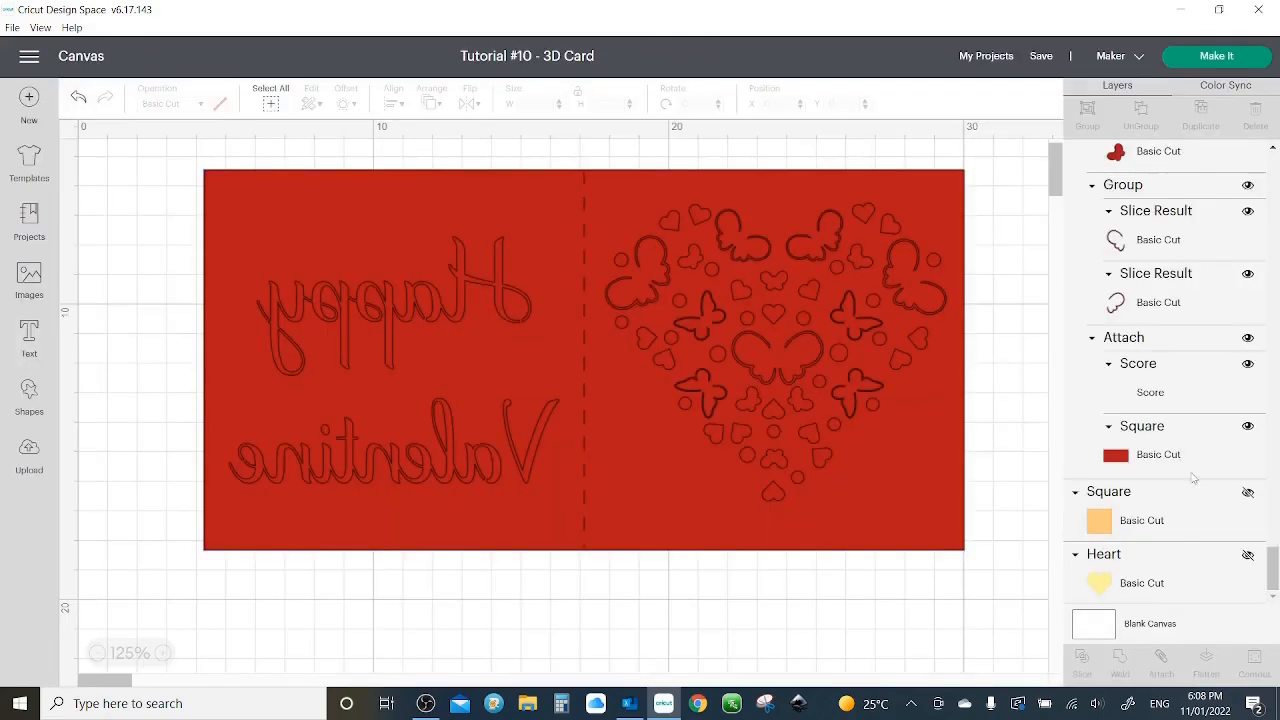
- Hide the red card square and detach the lettering, heart cut-outs and card base from one another
left_click(1248, 426)
key("ctrl+a")
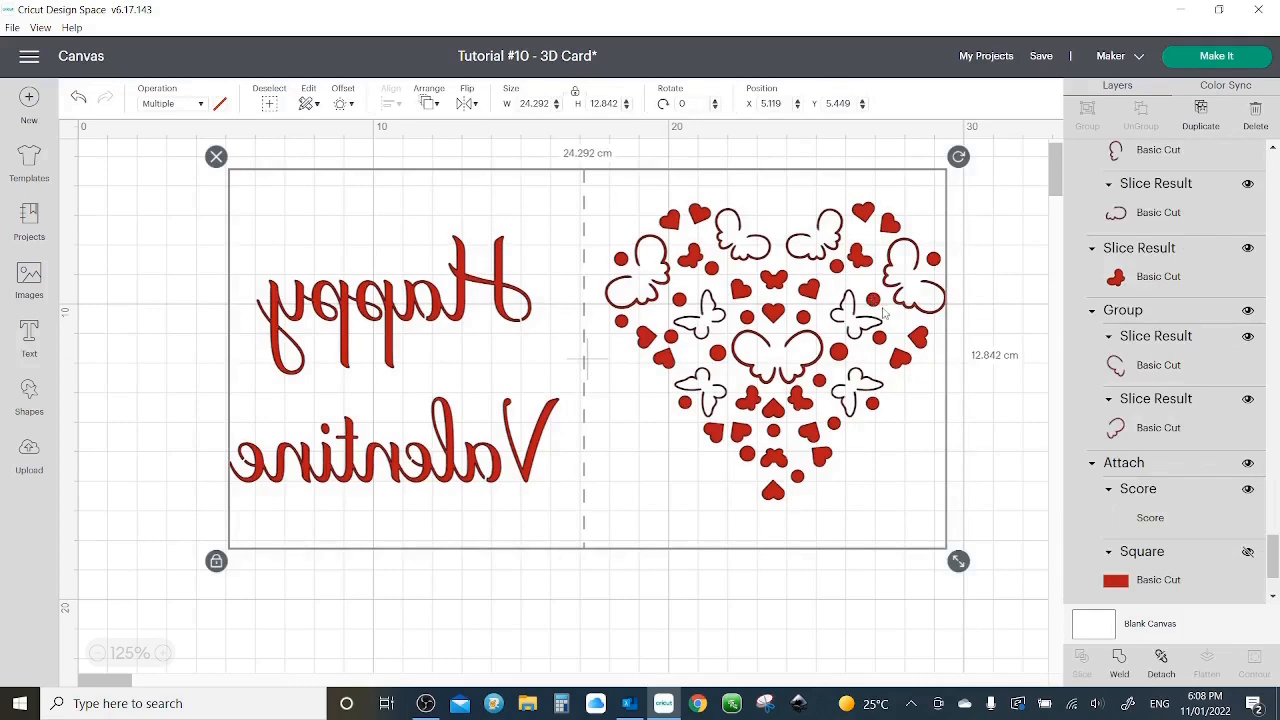
left_click(1162, 670)
- Select the whole heart-and-butterfly design and flip it back horizontally
left_click(833, 399)
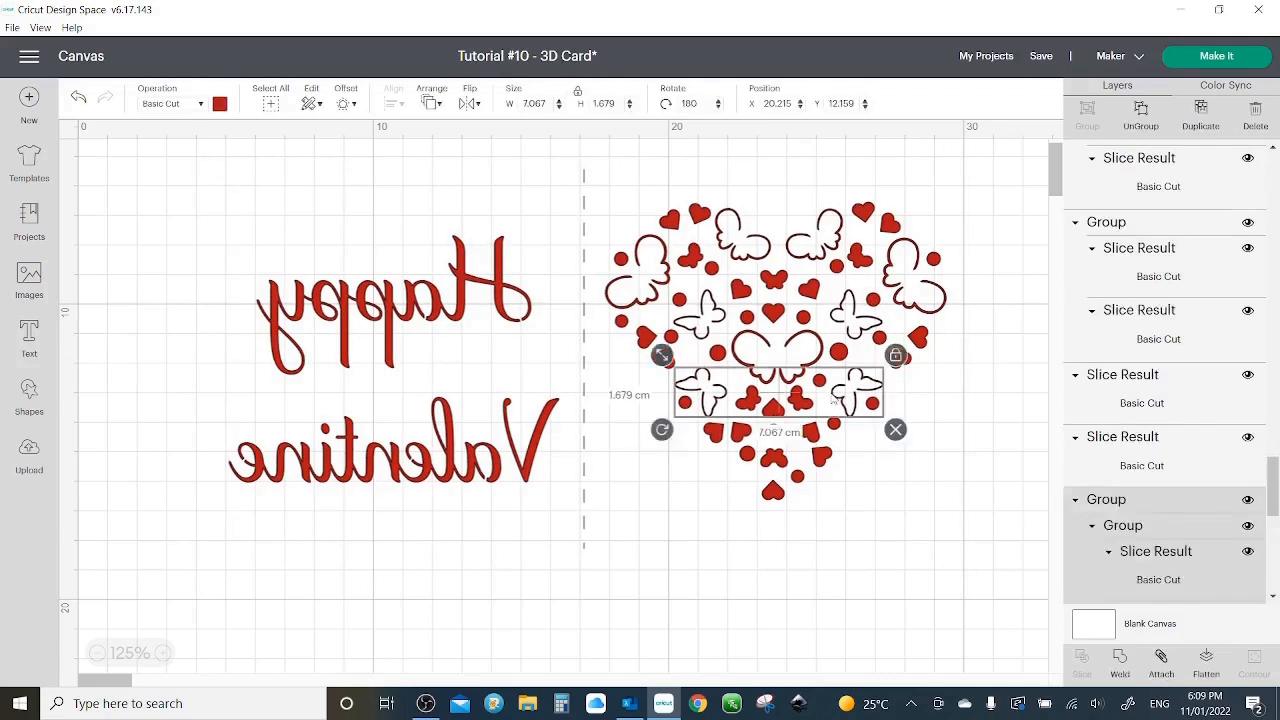
left_click_drag(982, 183, 608, 501)
left_click_drag(617, 521, 607, 533)
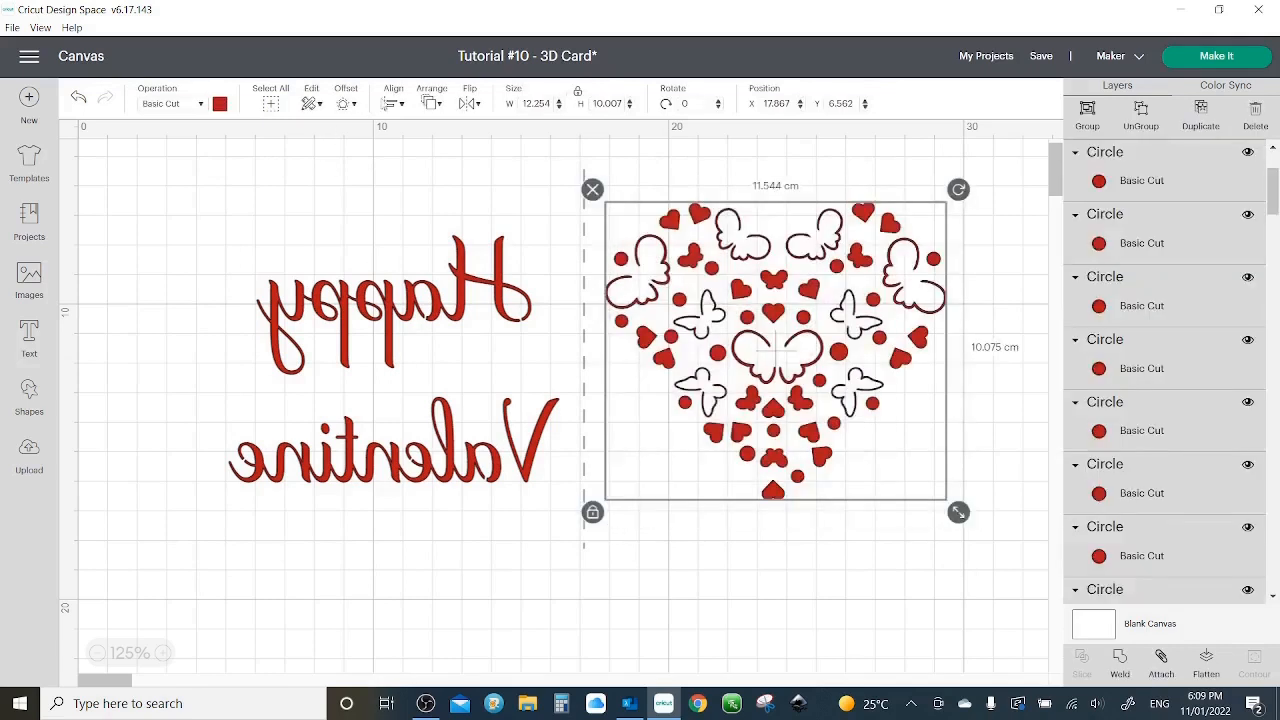
left_click(467, 106)
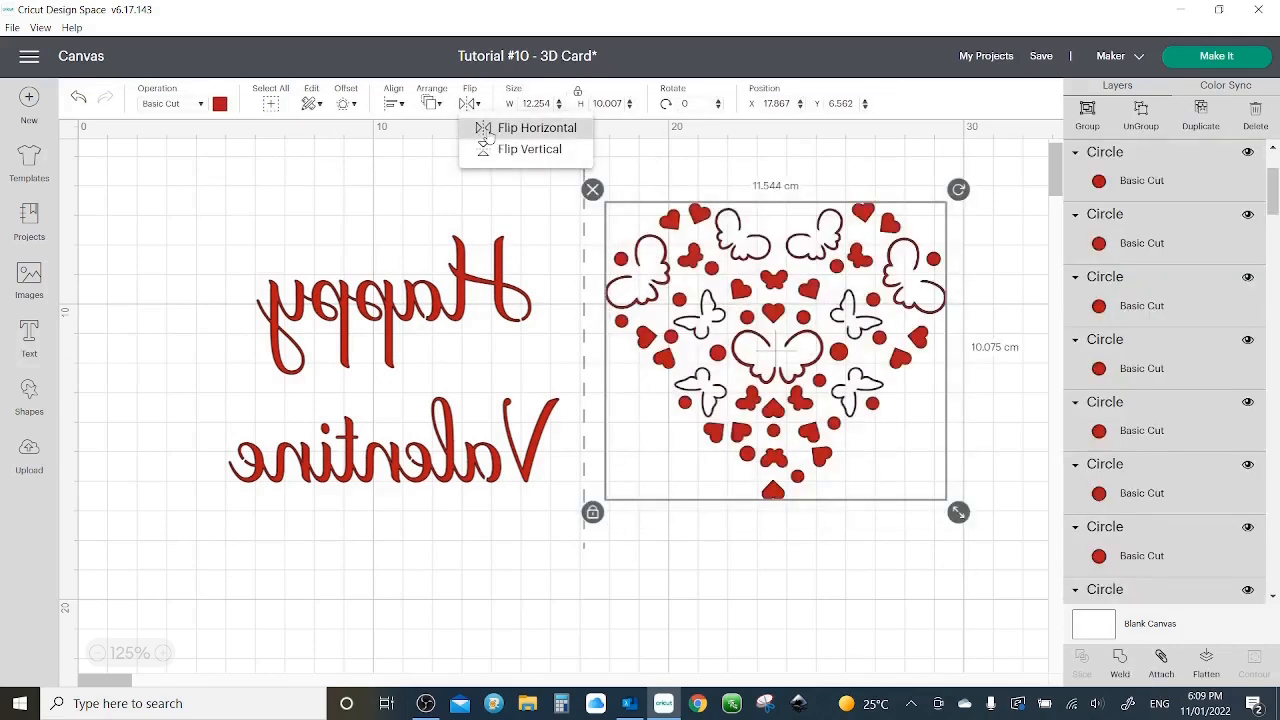
left_click(487, 130)
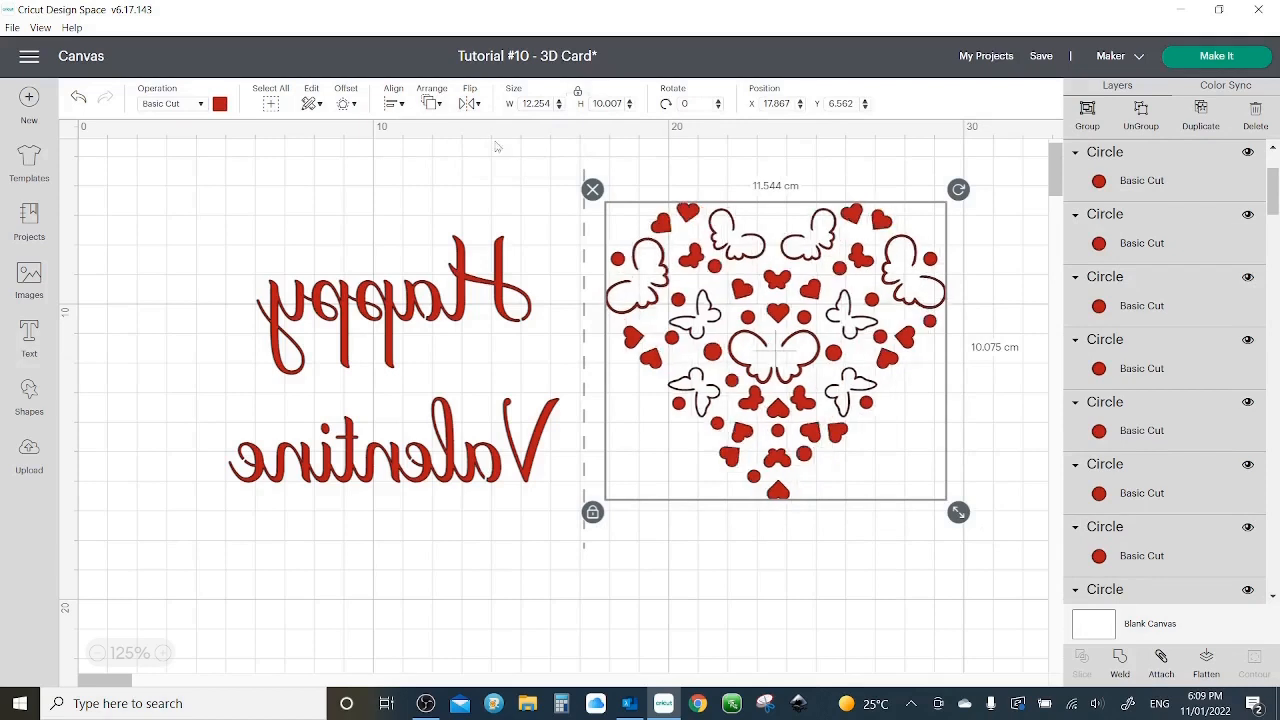
- Flip the mirrored "Happy Valentine" lettering horizontally so it reads normally
left_click_drag(546, 217, 192, 519)
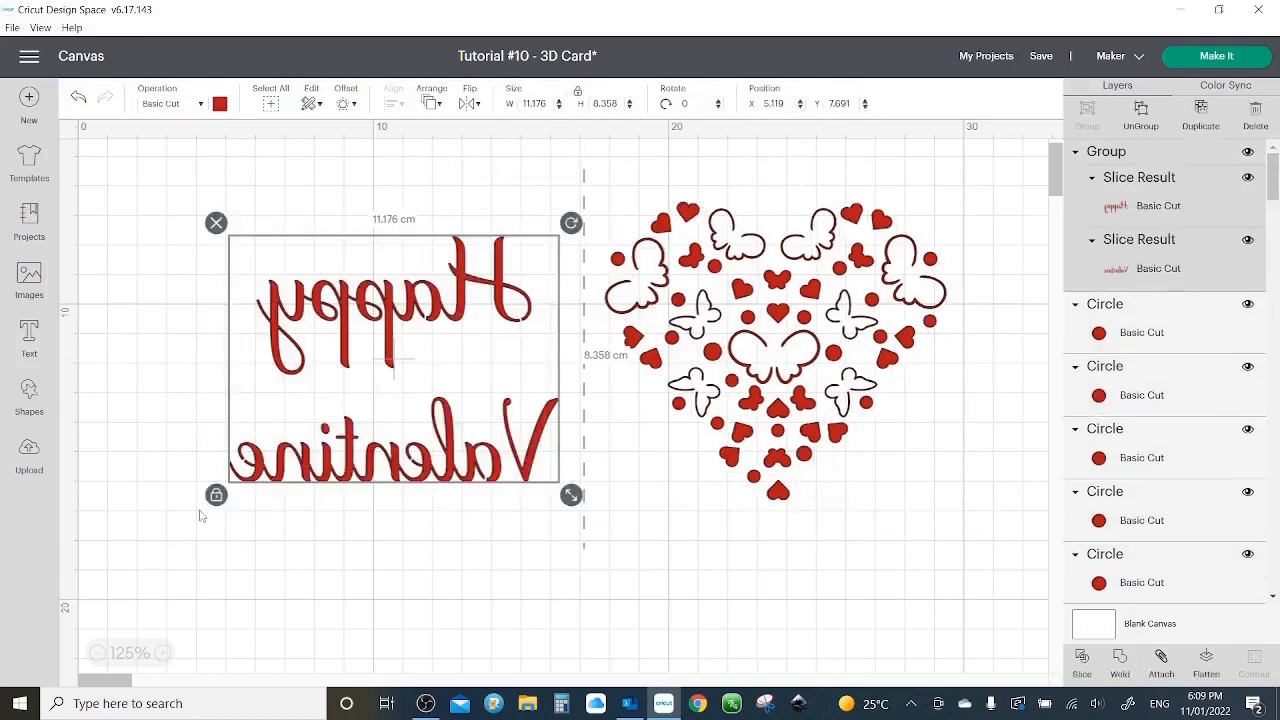
left_click(471, 104)
left_click(487, 128)
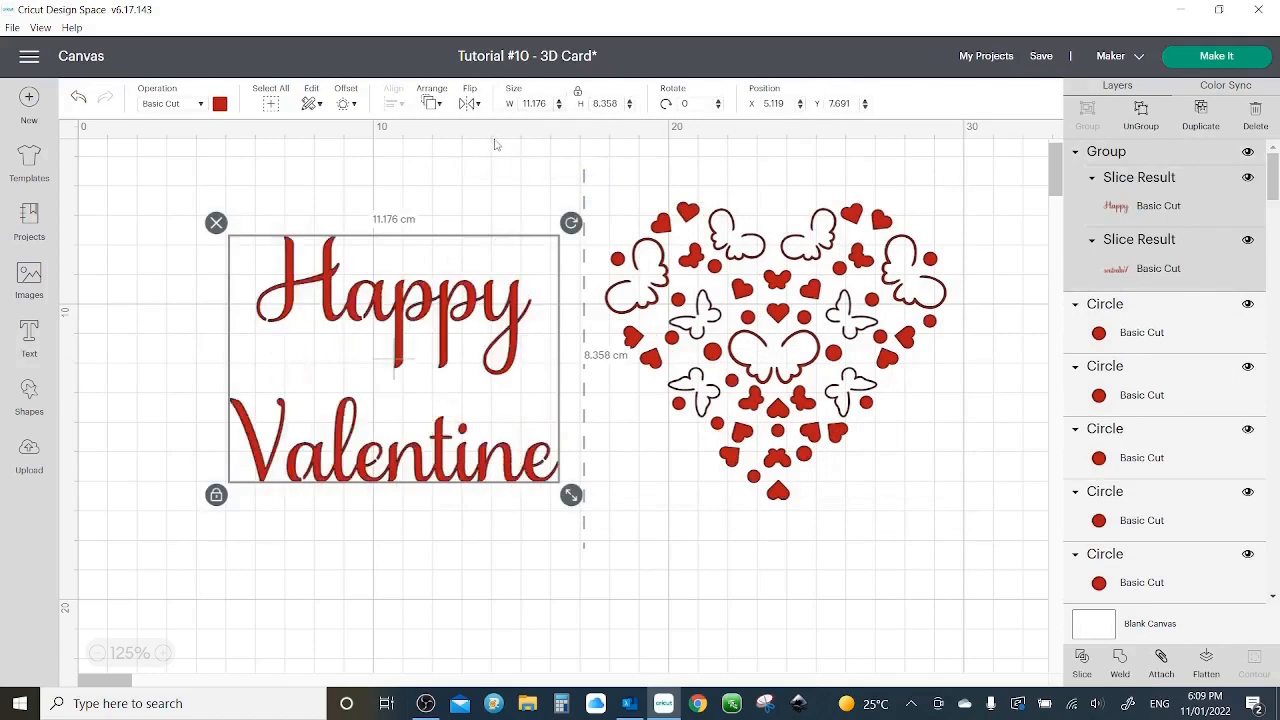
- Make the red card base visible and attach the readable lettering and heart cut-outs to it
left_click(800, 575)
scroll(1216, 509, "down", 5)
left_click(1248, 339)
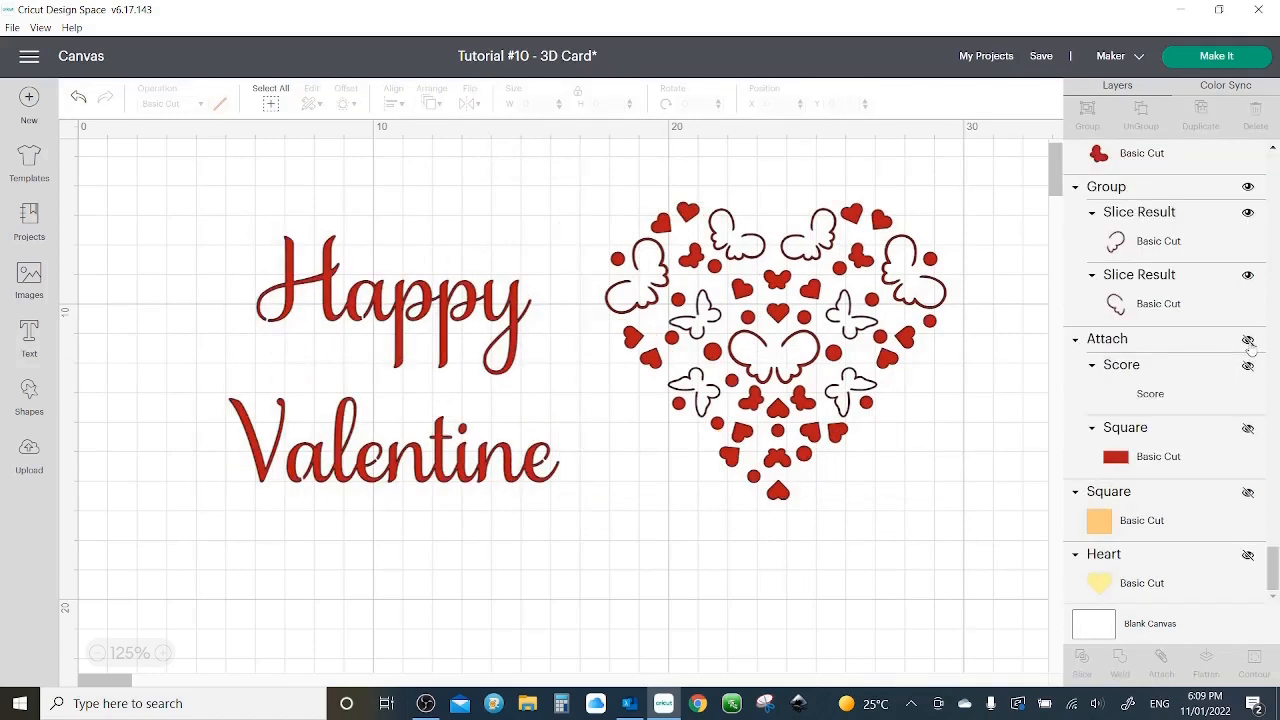
left_click(1248, 340)
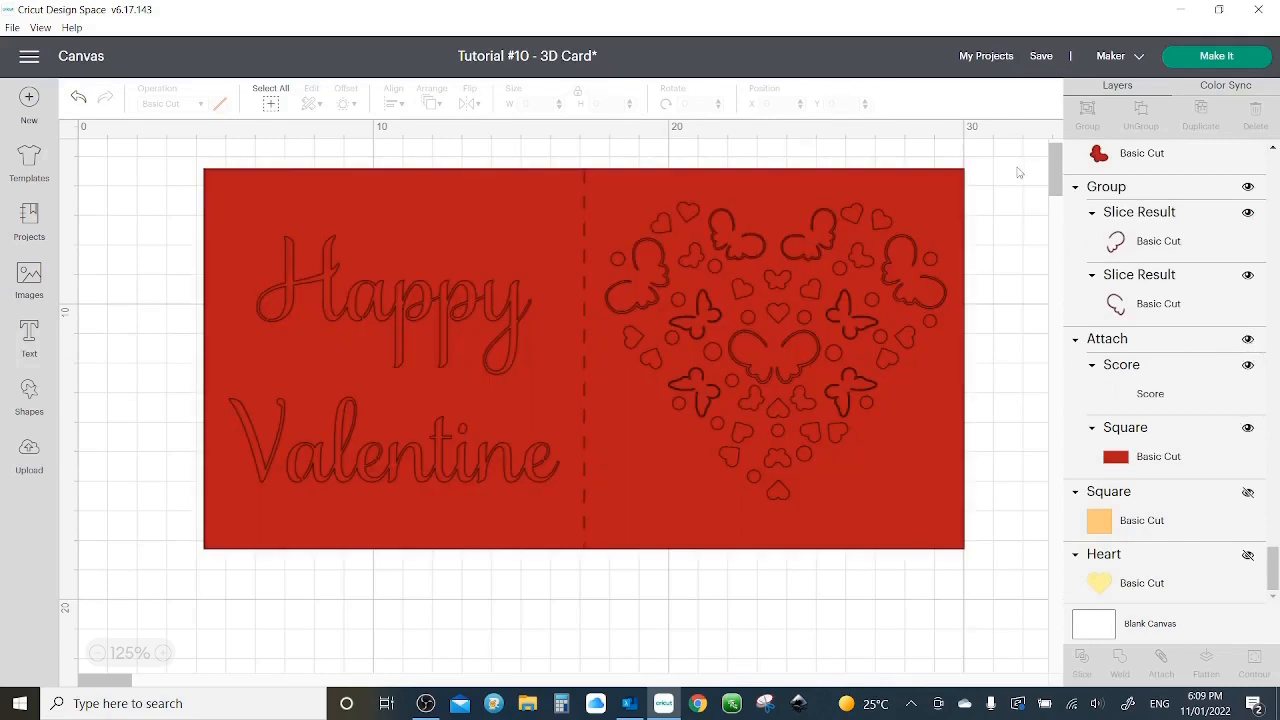
left_click_drag(1015, 161, 156, 572)
left_click(1161, 668)
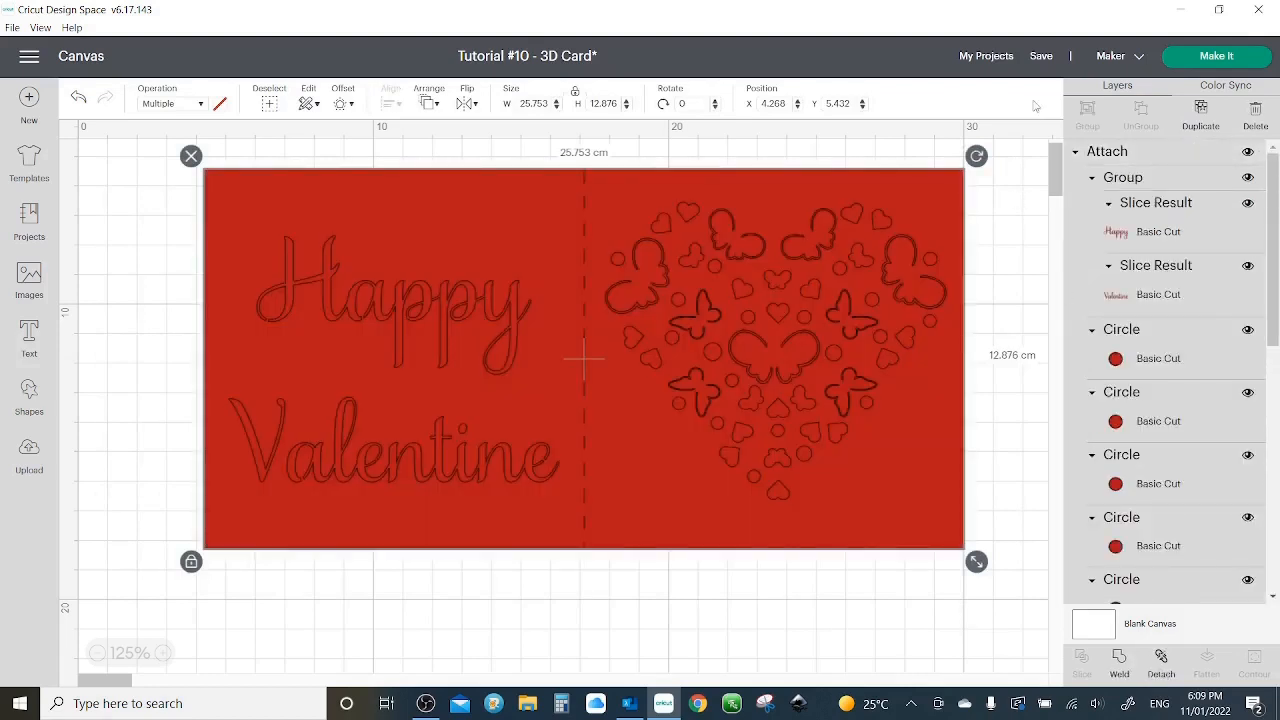
- Save the updated card, open the mat preview and turn on Mirror for the mat
left_click(1042, 57)
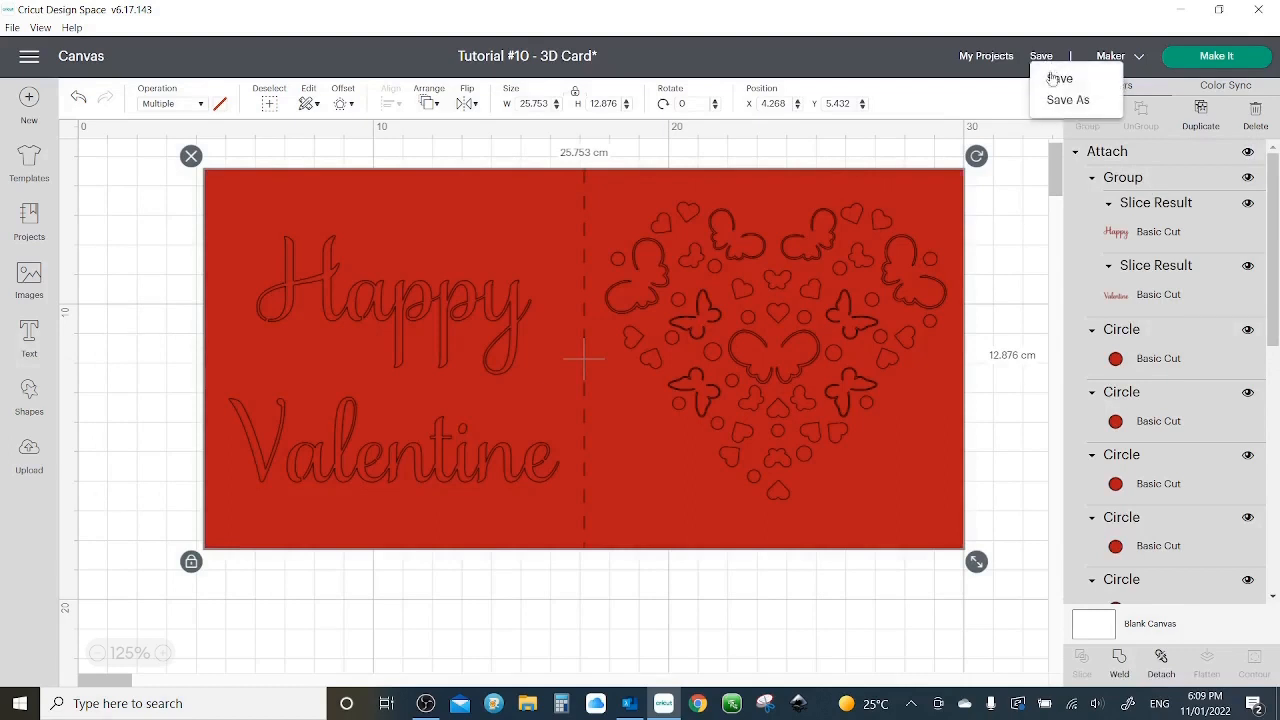
left_click(1059, 79)
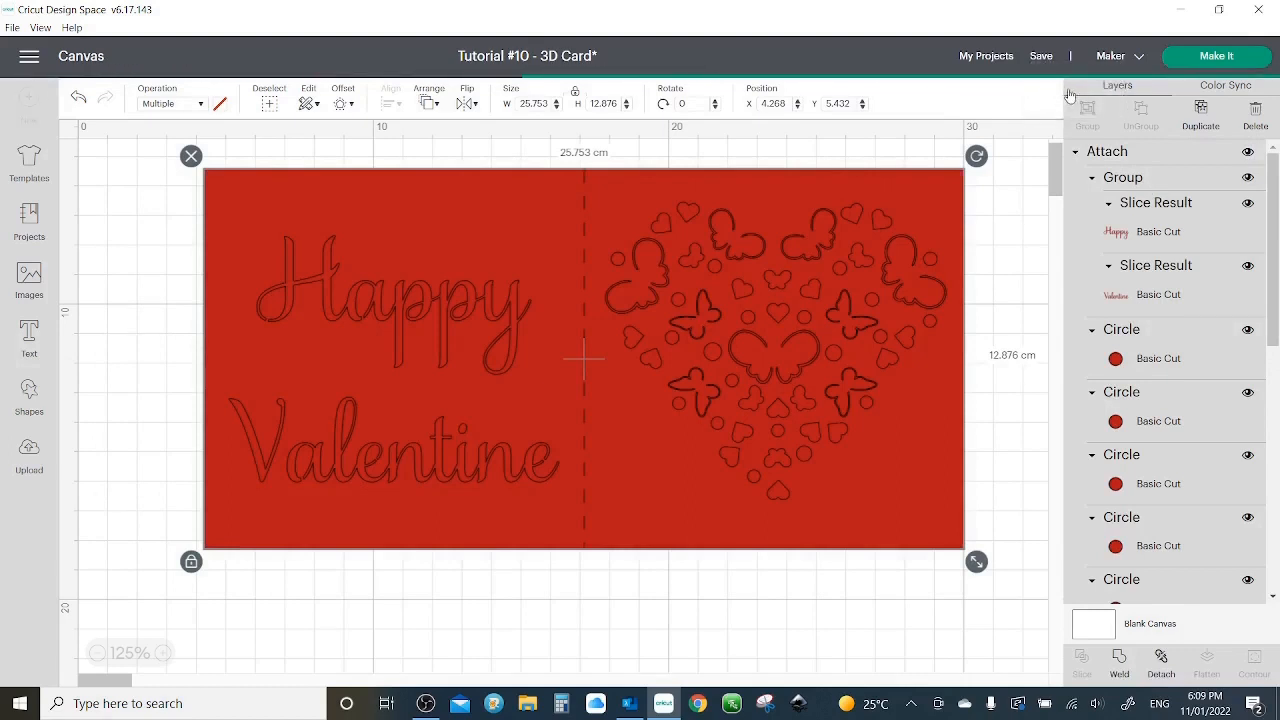
left_click(1218, 57)
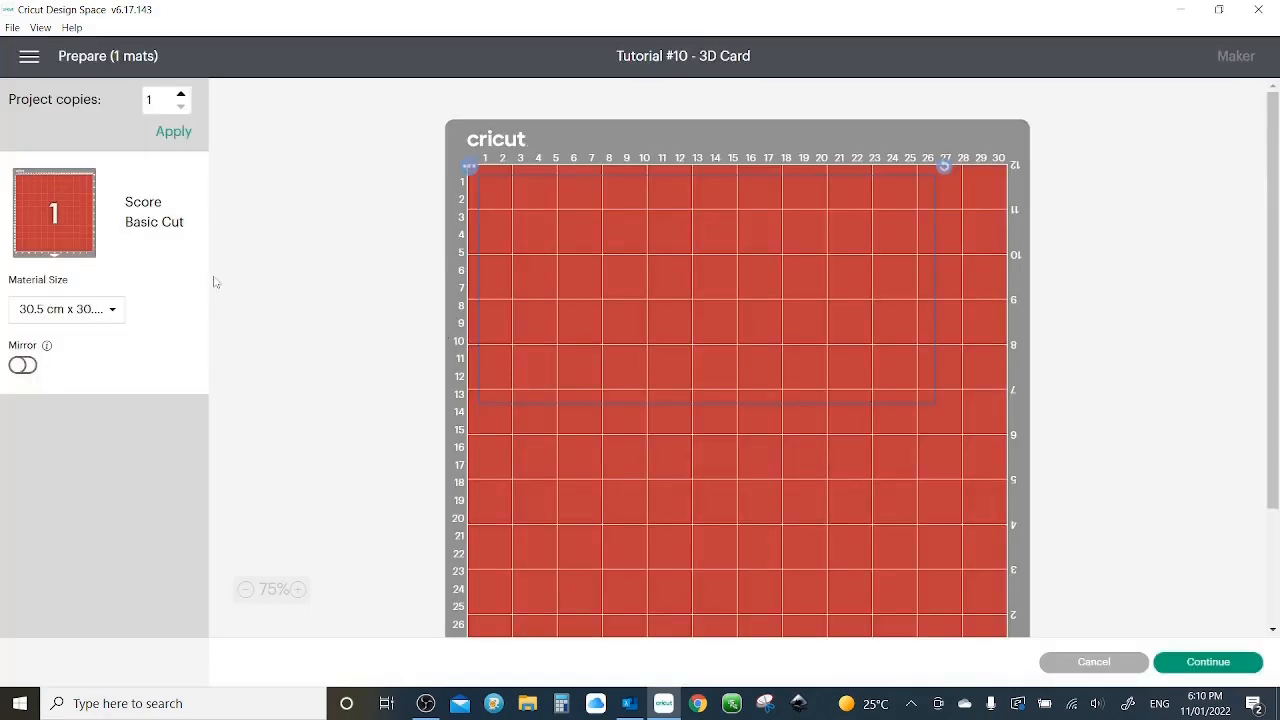
left_click(22, 366)
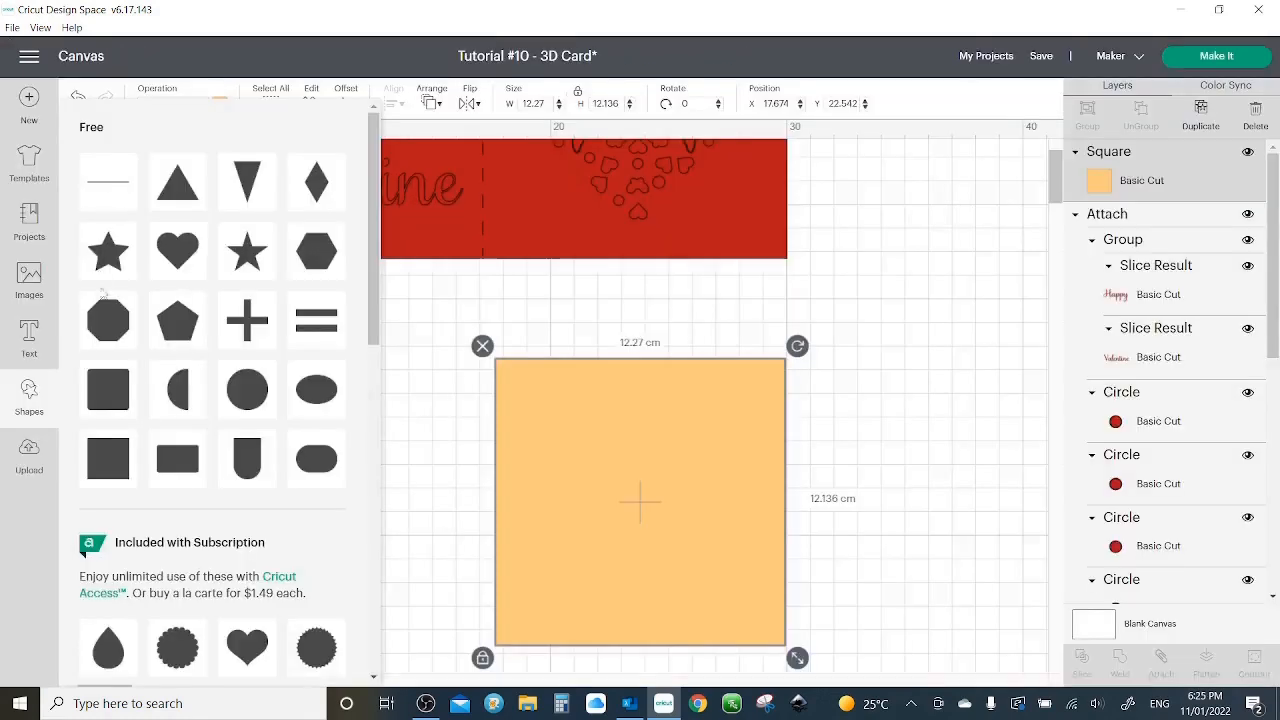
- Insert a heart about 5.1 by 4.5 cm below the lettering half of the card and colour it light blue
key("Escape")
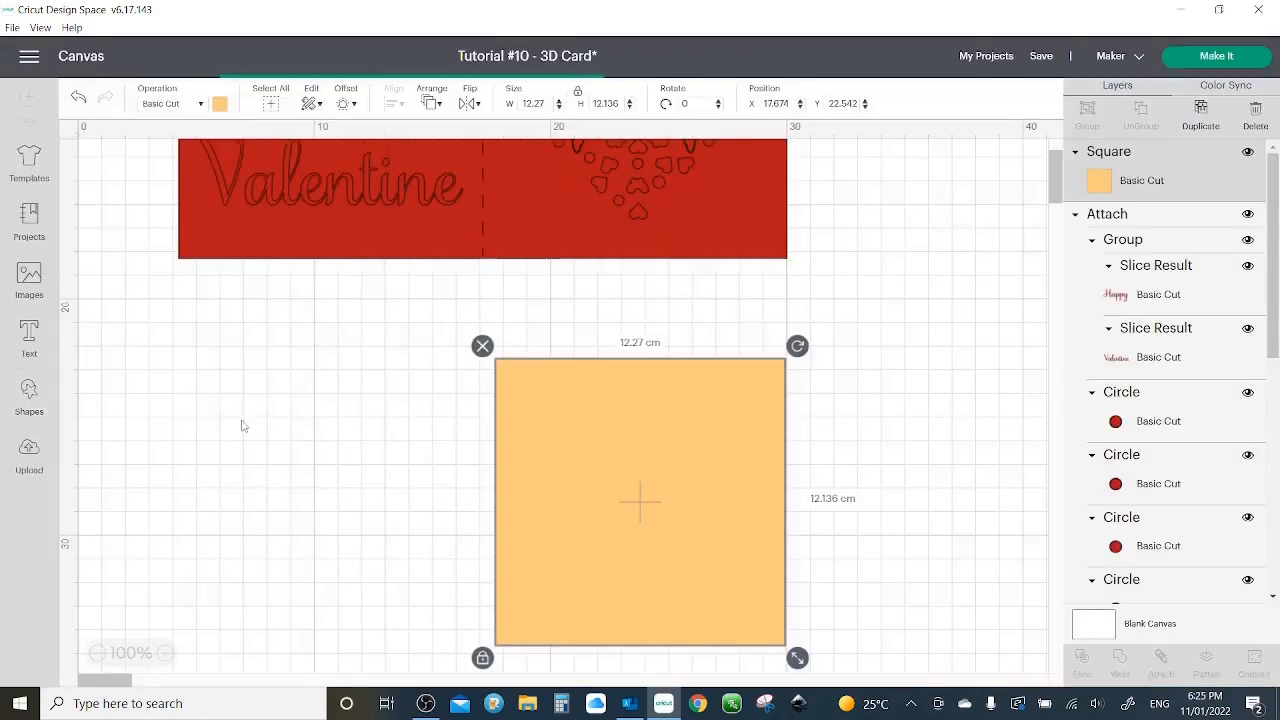
left_click_drag(256, 331, 241, 450)
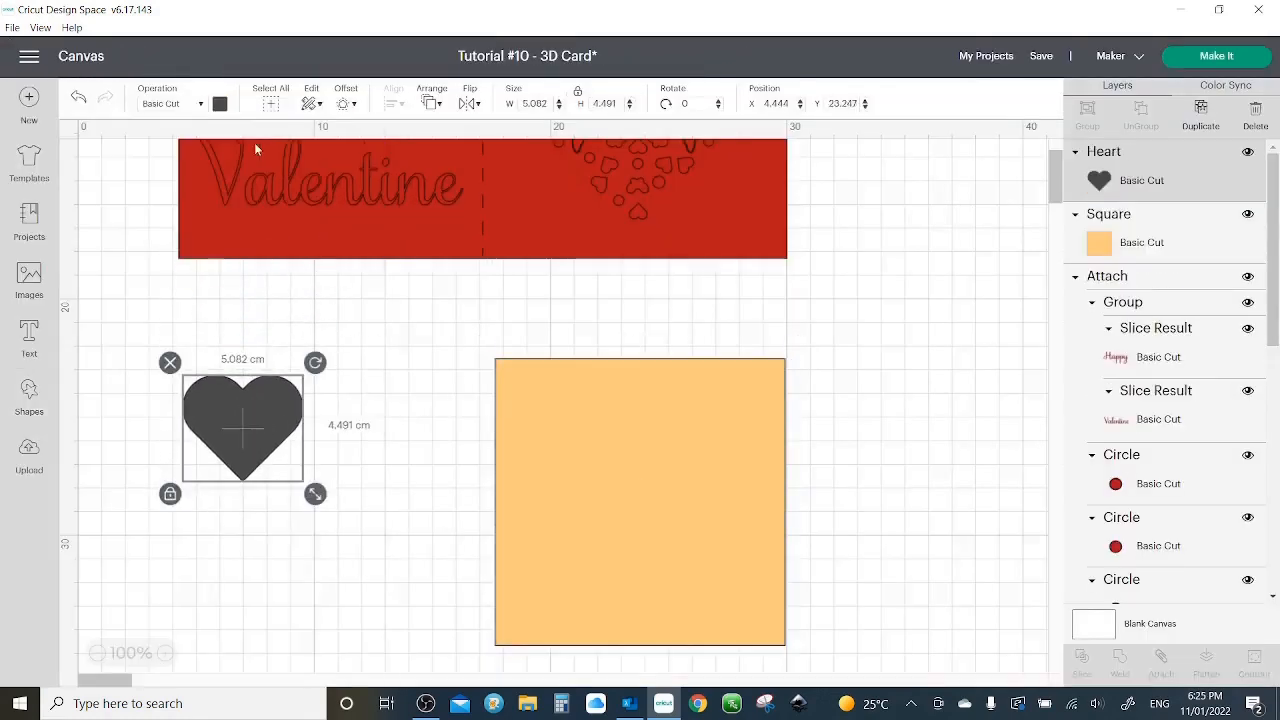
left_click(220, 104)
left_click(301, 204)
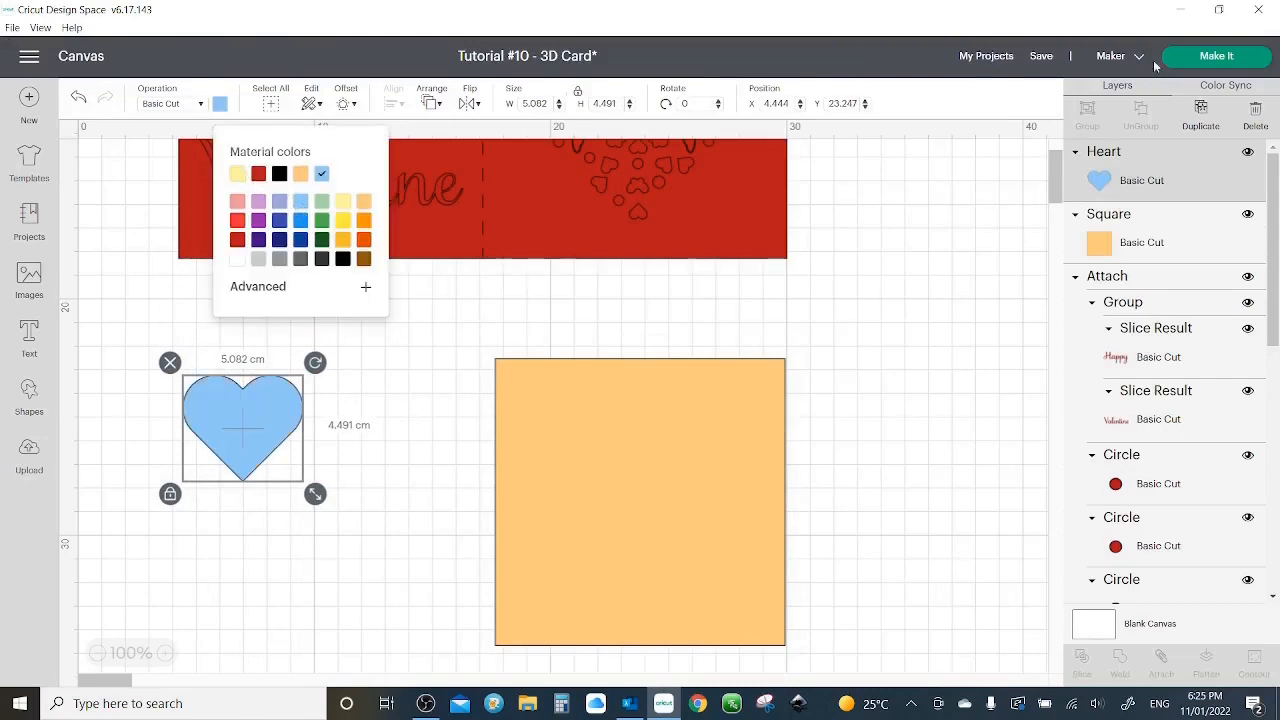
left_click(405, 415)
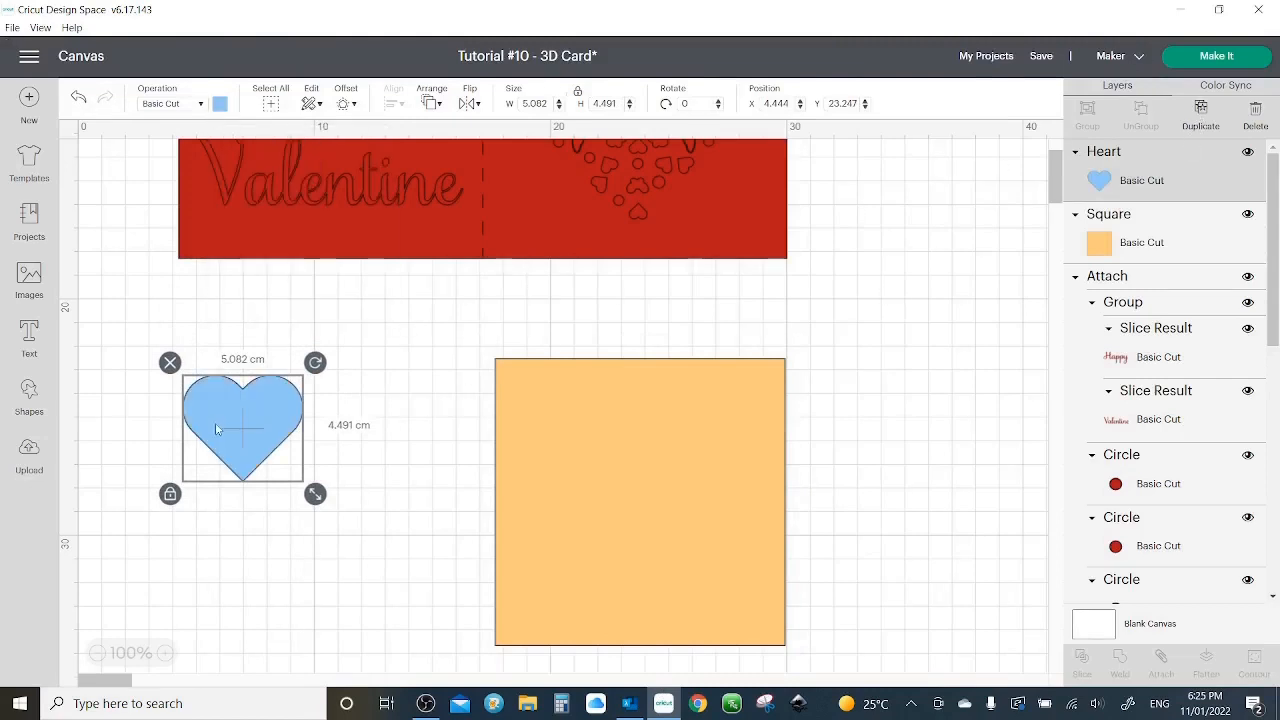
- Duplicate the light blue heart and colour the copy yellow
key("ctrl+d")
left_click(221, 106)
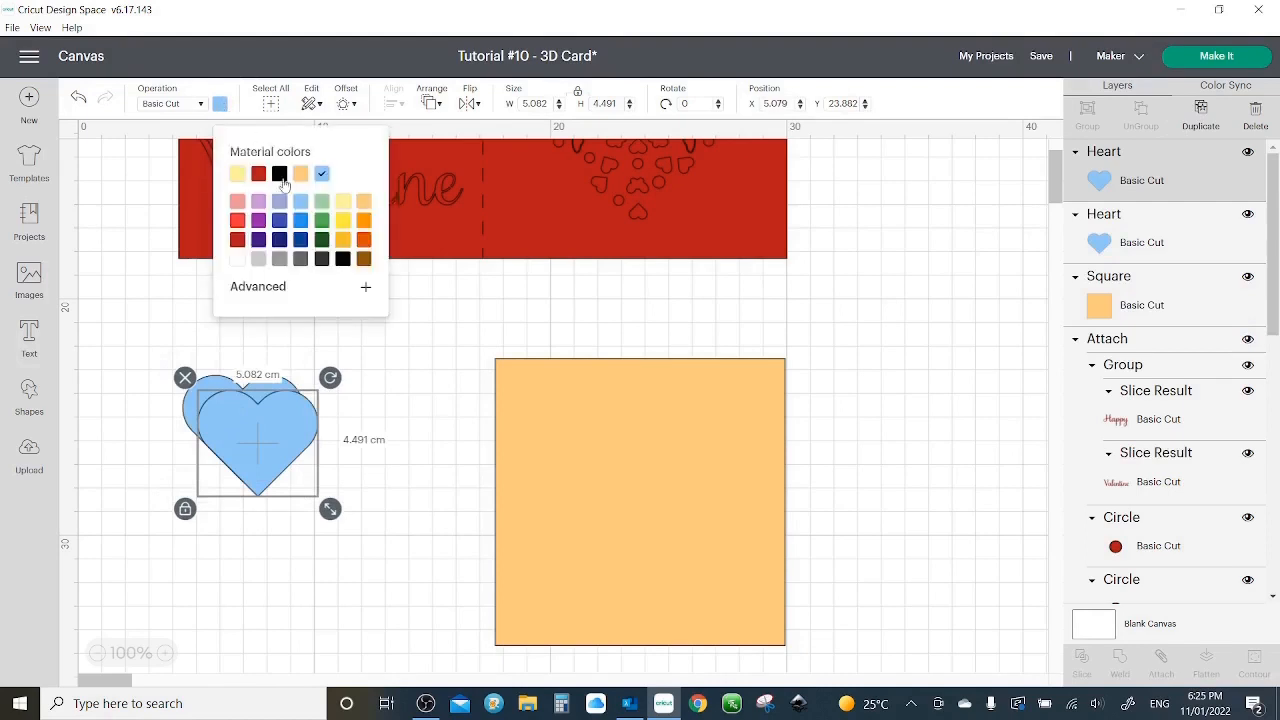
left_click(343, 220)
- Move the yellow heart over the blue one, offset slightly downward, and slice the two hearts
left_click_drag(271, 428, 257, 421)
left_click_drag(369, 316, 143, 450)
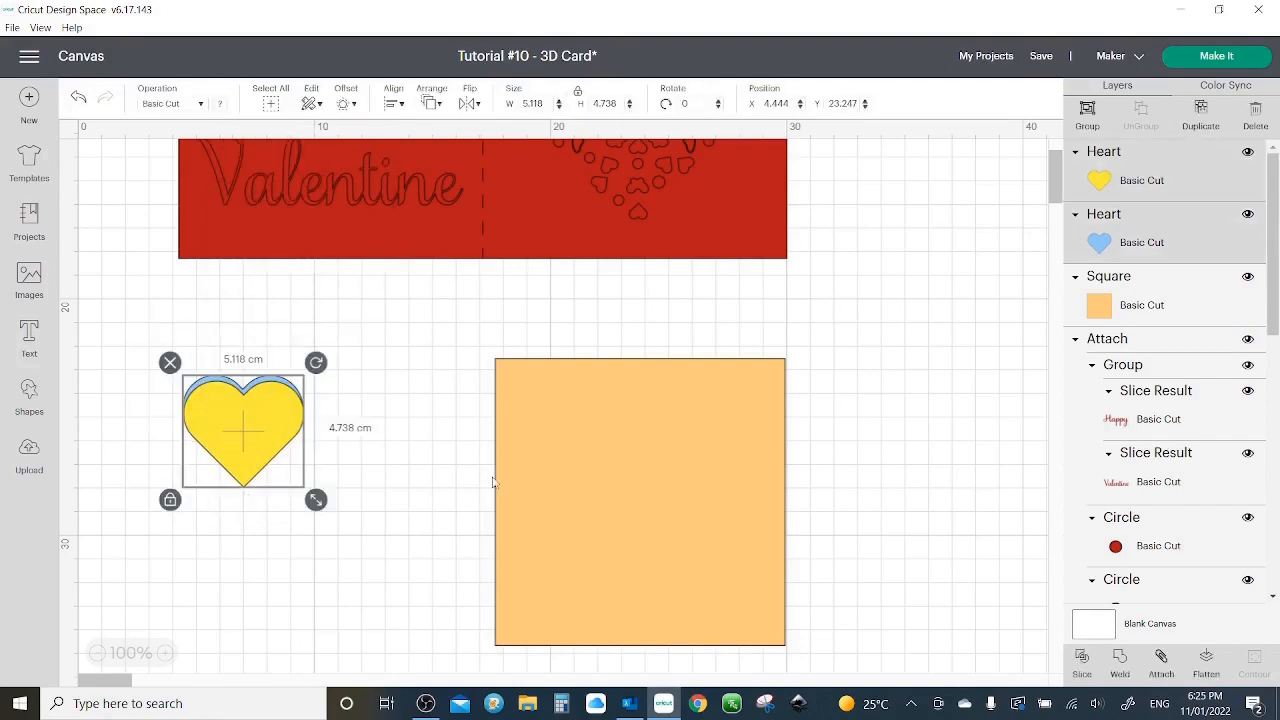
left_click(1091, 670)
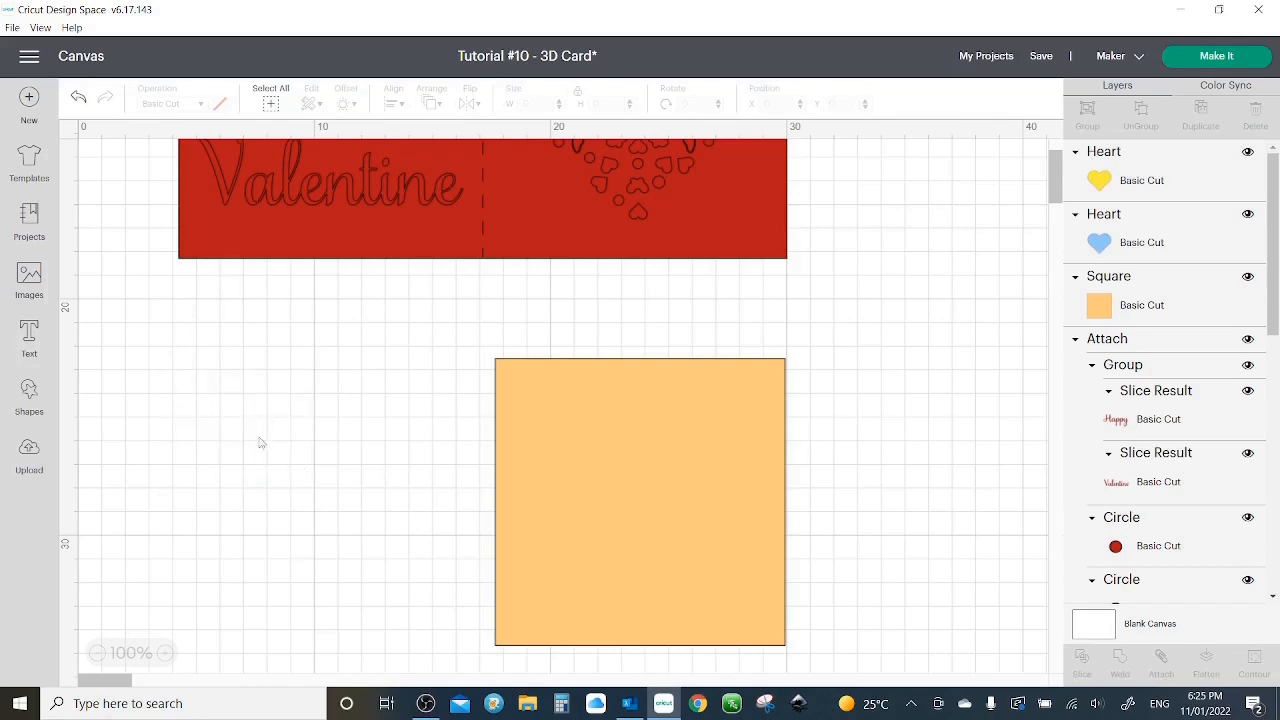
- Pull the slice results apart and delete the yellow sliver and both hearts, keeping only the blue double-arch sliver
left_click_drag(267, 424, 268, 552)
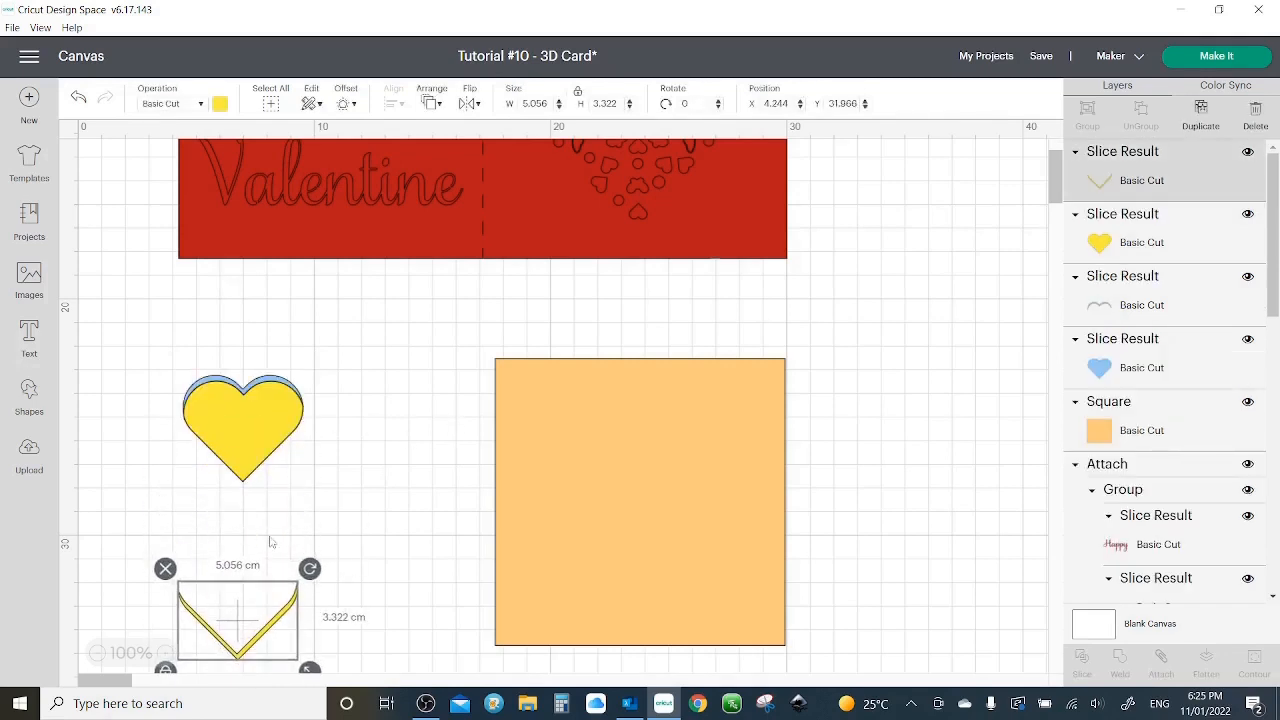
left_click_drag(254, 450, 240, 550)
left_click_drag(270, 430, 357, 553)
left_click_drag(421, 461, 165, 652)
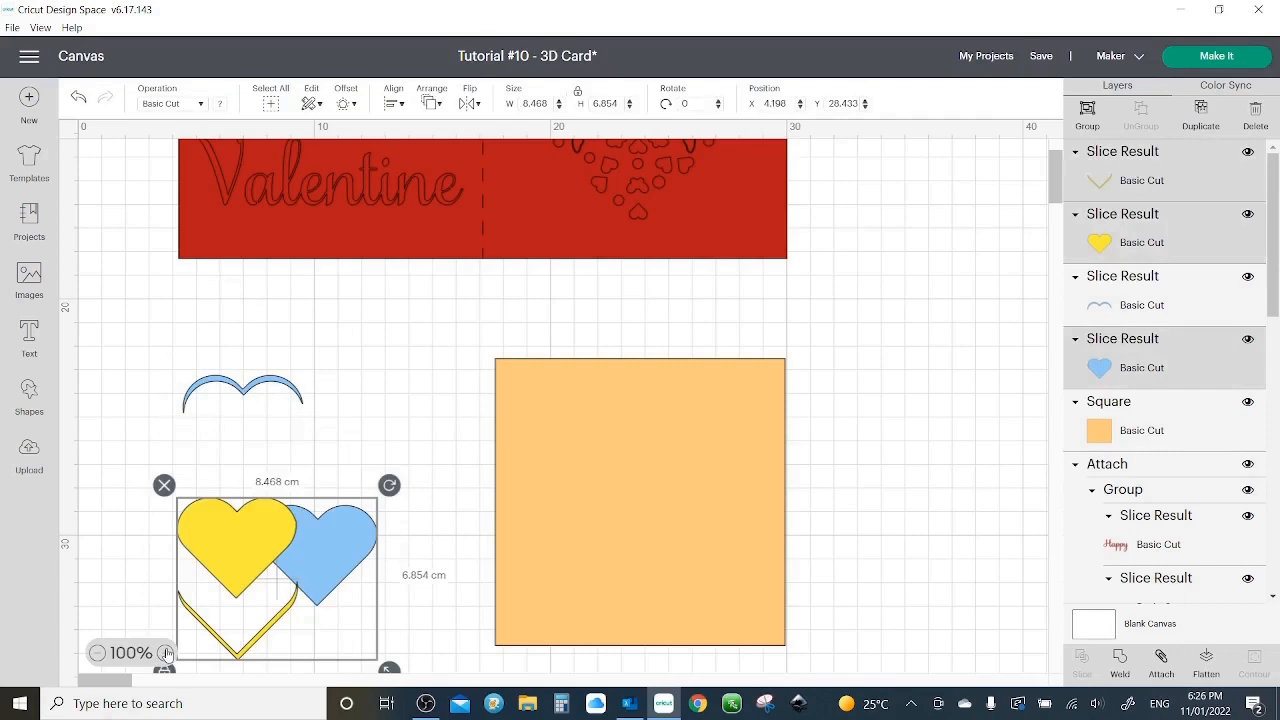
key("Delete")
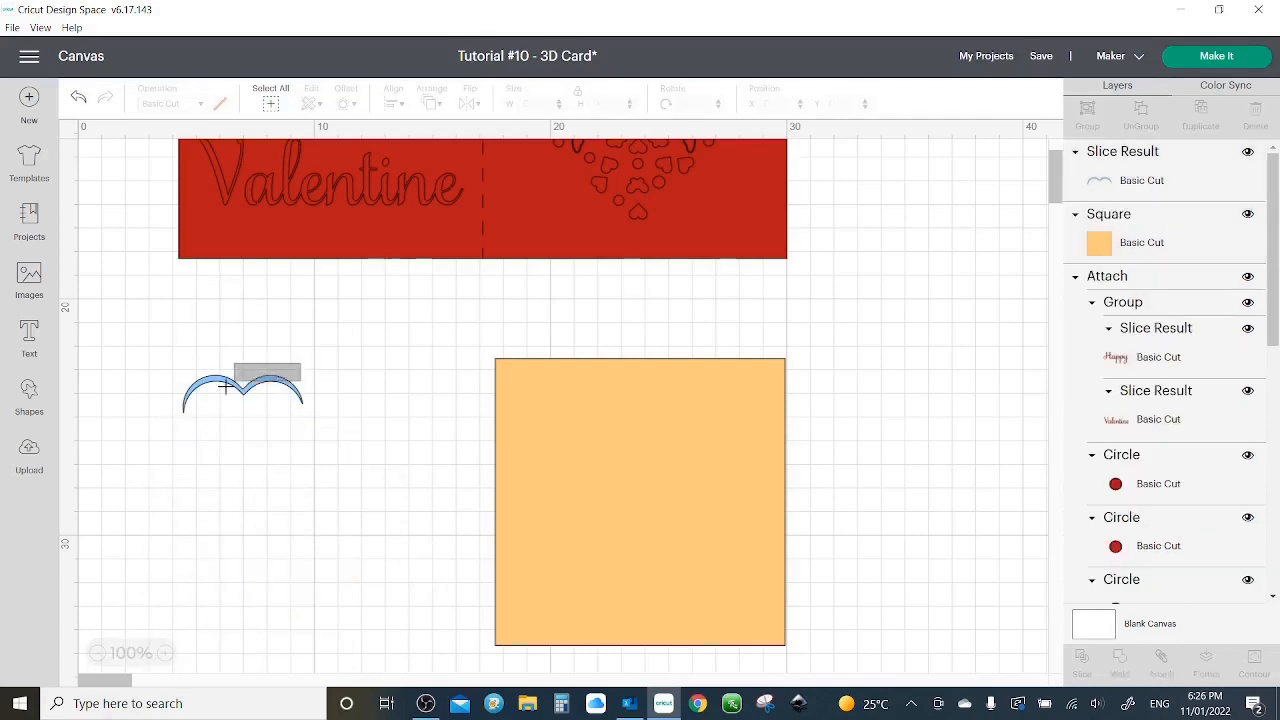
- Rotate the blue double-arch sliver to about 41 degrees so that it can serve as a corner ornament
left_click(295, 378)
left_click_drag(316, 364, 316, 424)
scroll(503, 394, "up", 2)
scroll(520, 460, "up", 1)
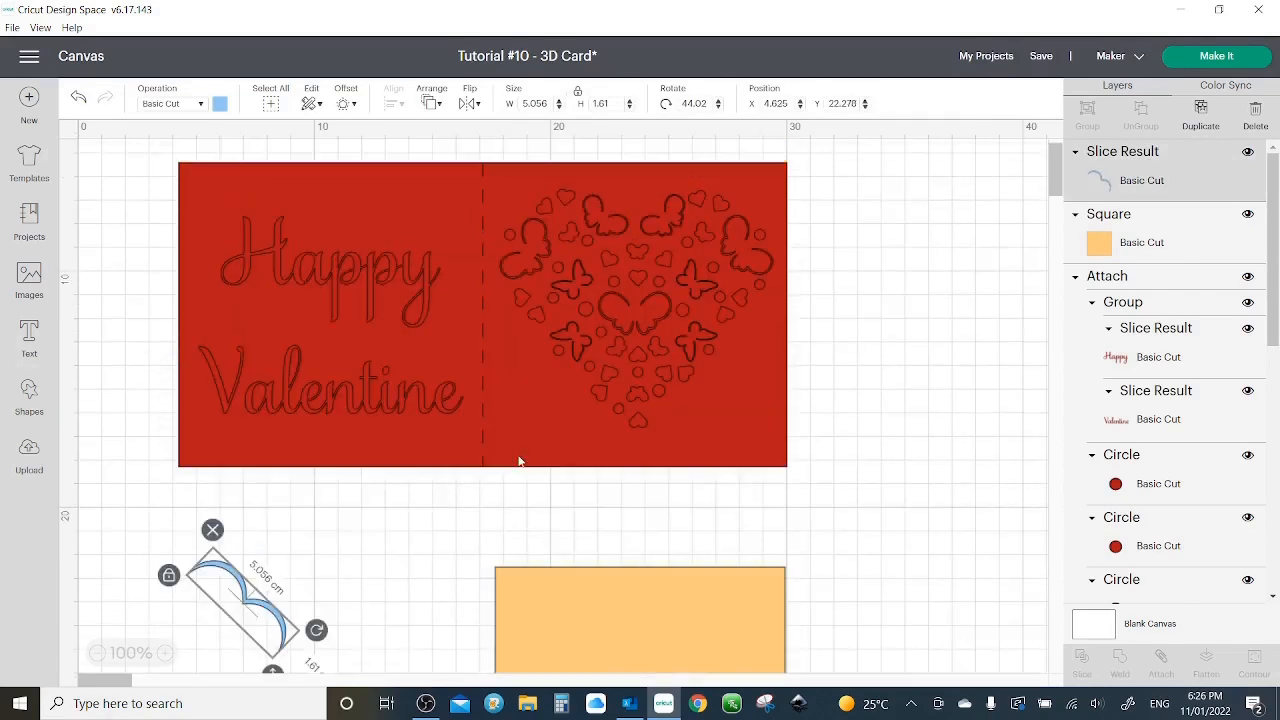
left_click_drag(242, 600, 243, 600)
left_click_drag(316, 630, 316, 628)
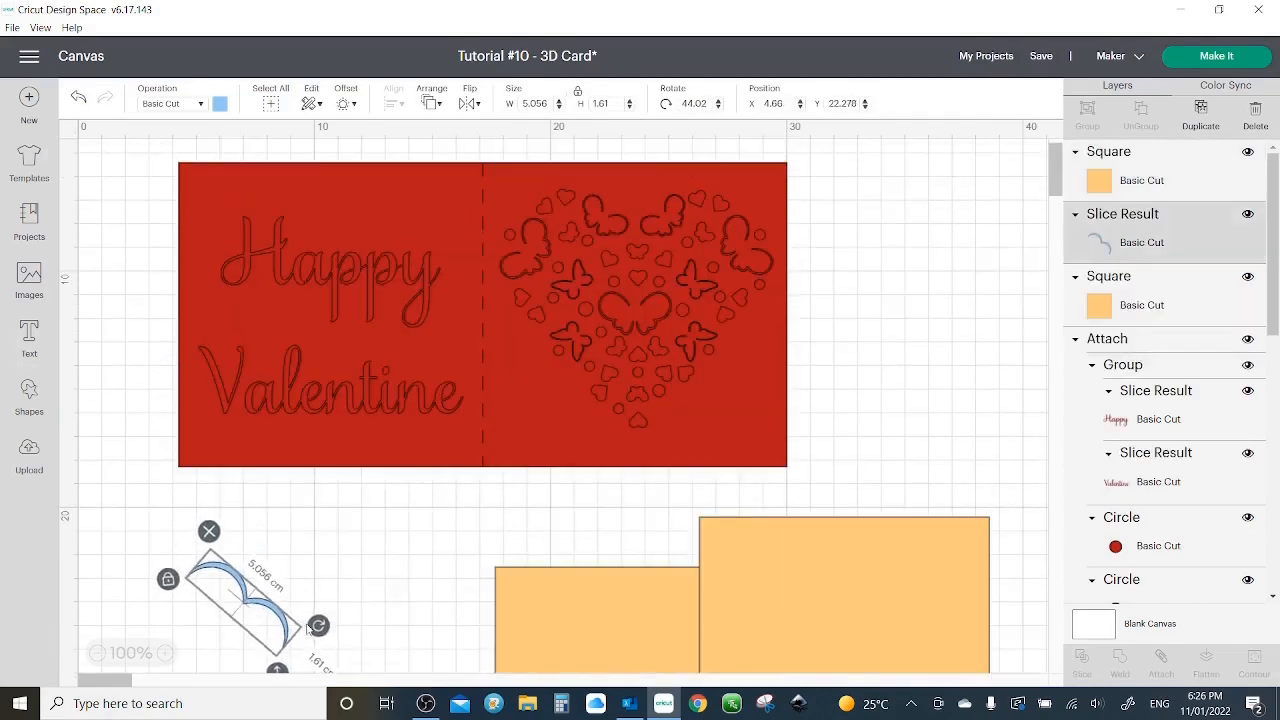
- Shrink the rotated sliver to about 3.7 by 1.2 cm and place it in the upper-right corner of the card's heart half
left_click_drag(285, 676, 272, 641)
left_click_drag(262, 580, 760, 210)
left_click(976, 272)
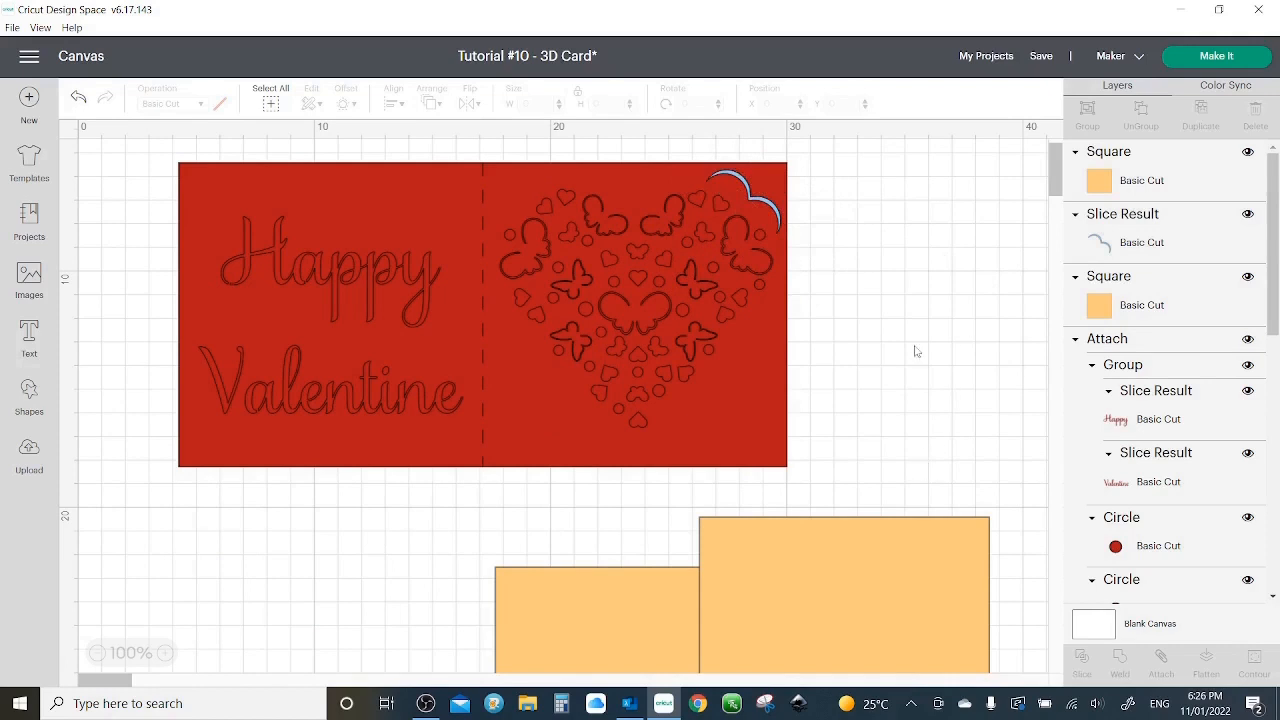
- Duplicate the blue corner piece and flip the copy horizontally
left_click(762, 210)
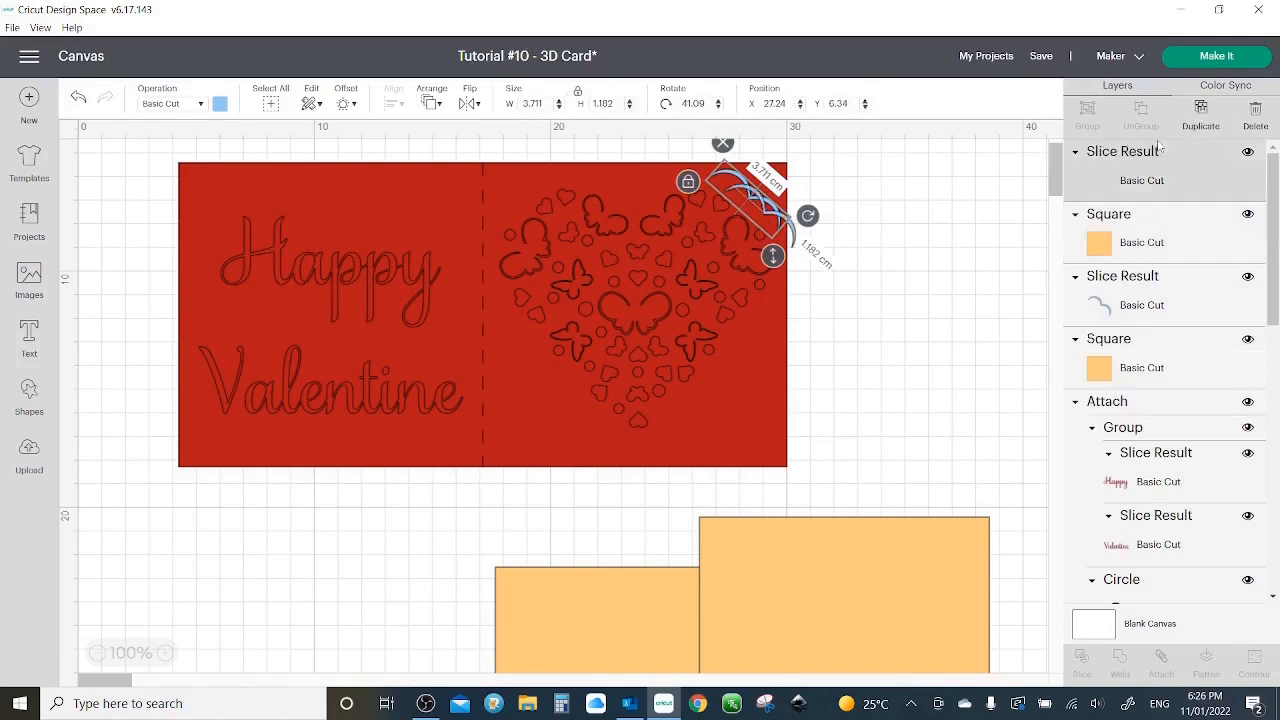
key("ctrl+d")
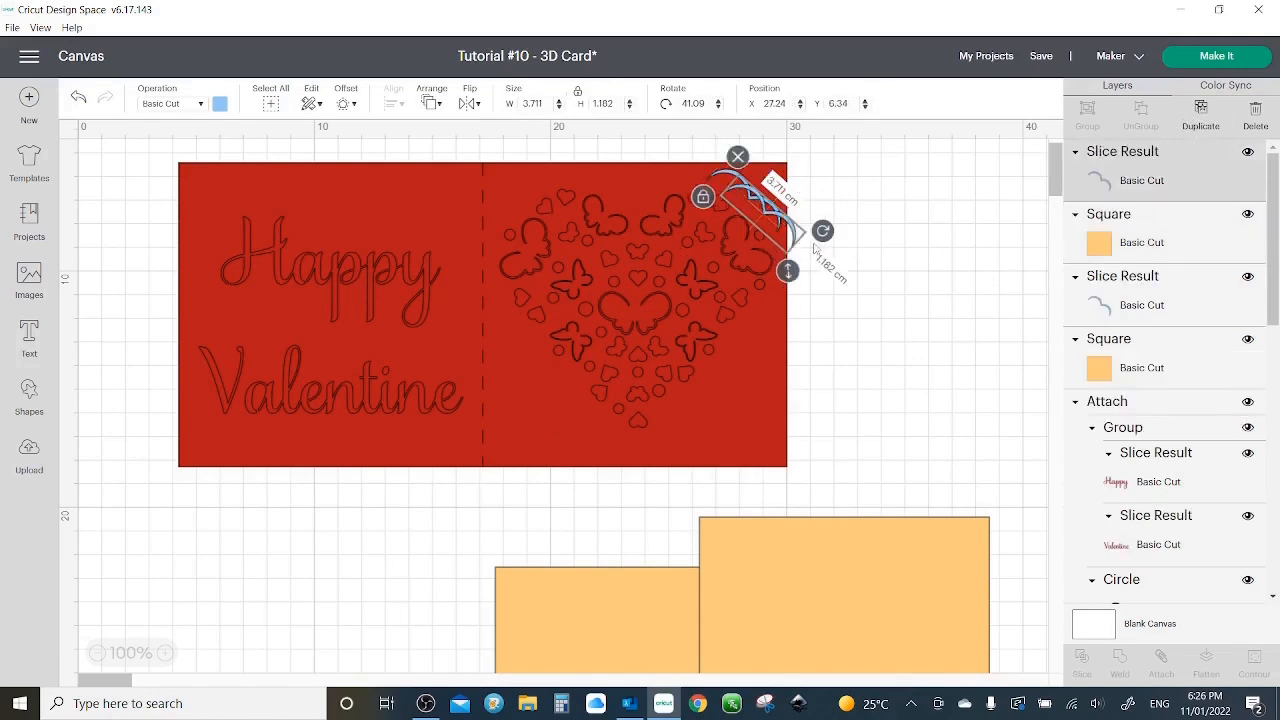
left_click(468, 104)
left_click(487, 128)
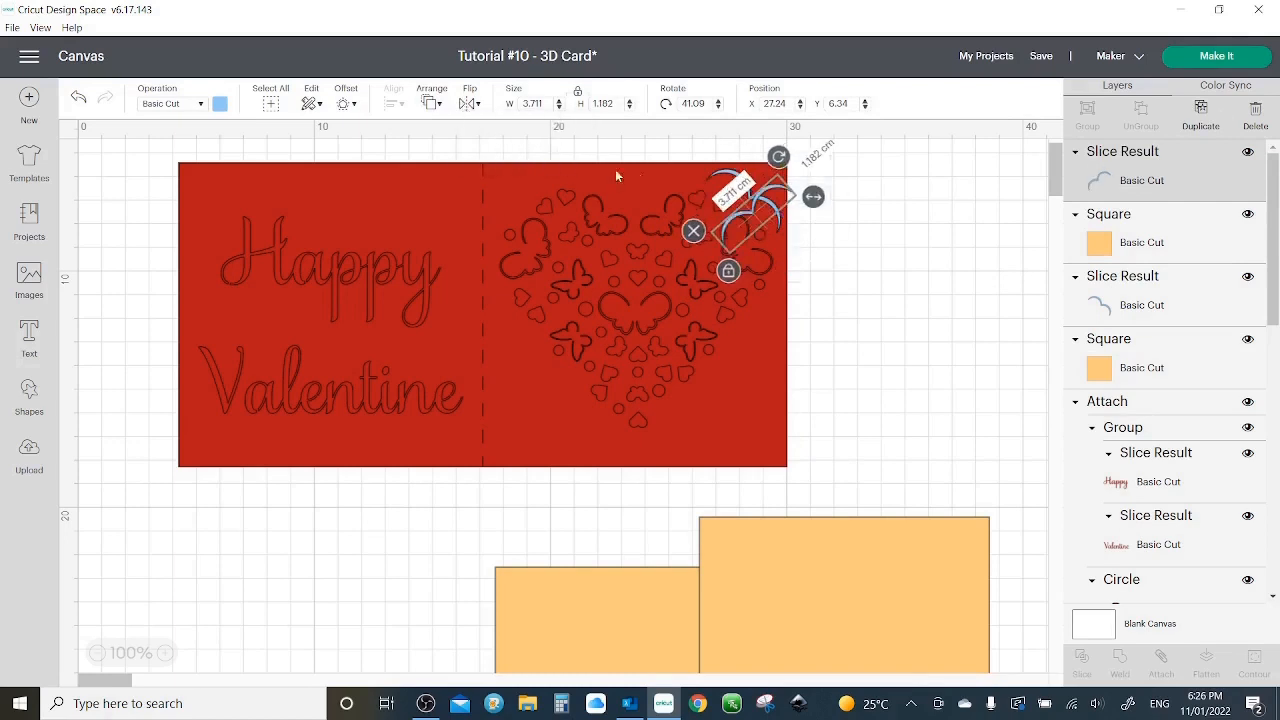
- Move the flipped copy to the upper-left corner of the heart half and align the two corner pieces with Center Vertically
key("Left")
key("Left")
key("Left")
key("Left")
key("Left")
key("Left")
key("Left")
key("Left")
key("Left")
key("Left")
key("Left")
key("Left")
key("Left")
key("Left")
key("Left")
key("Left")
key("Left")
key("Left")
key("Left")
key("Left")
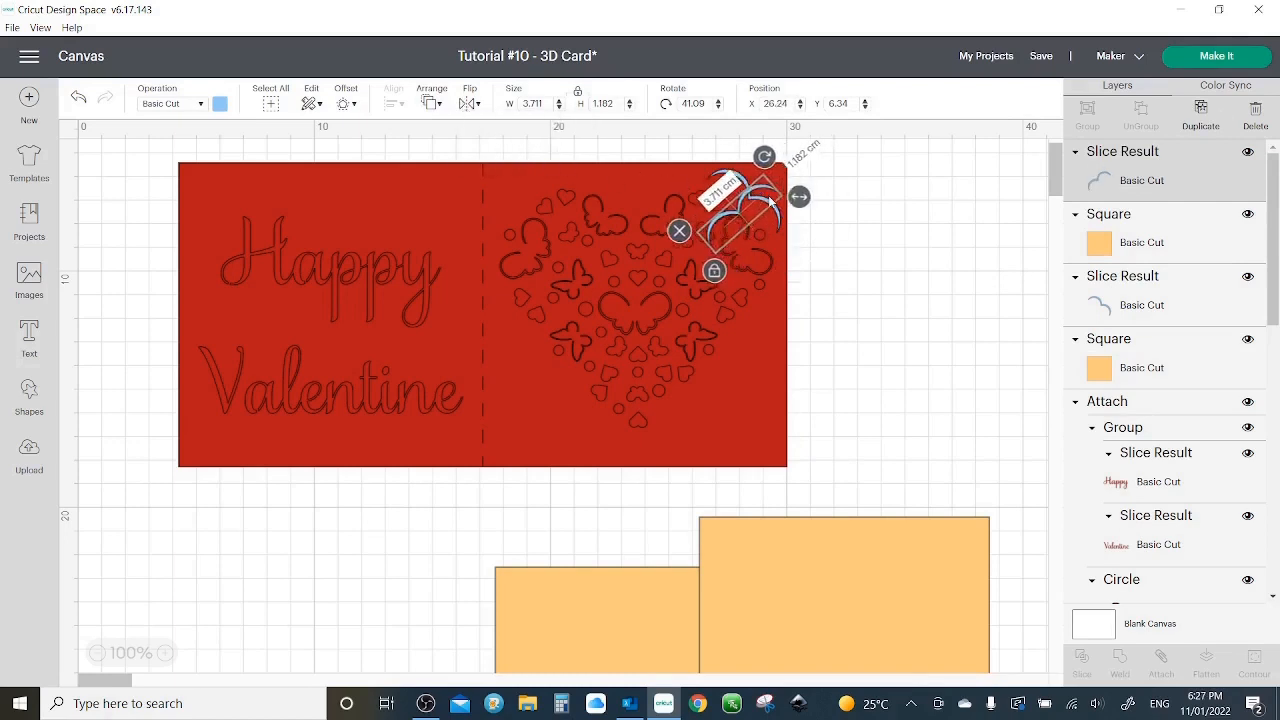
key("Left")
key("Left")
key("Left")
key("Left")
key("Left")
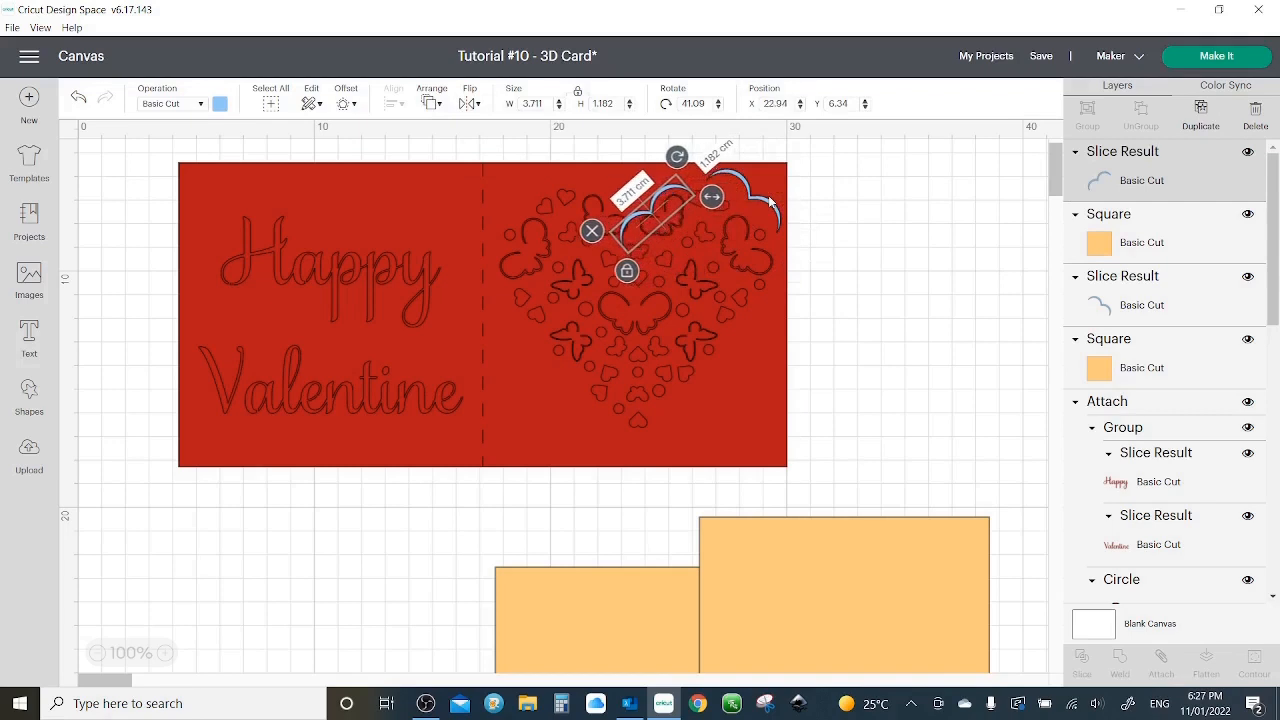
key("shift+Left")
key("shift+Left")
key("shift+Left")
key("shift+Left")
key("shift+Left")
key("shift+Left")
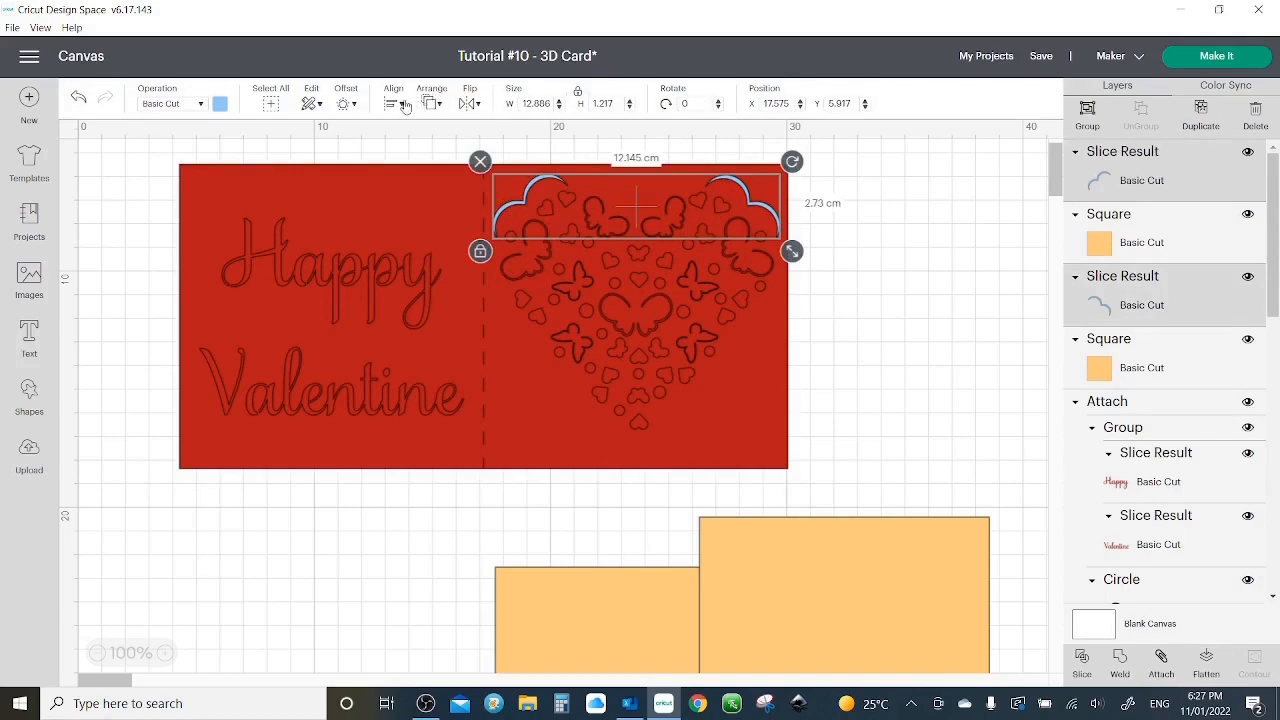
left_click(396, 104)
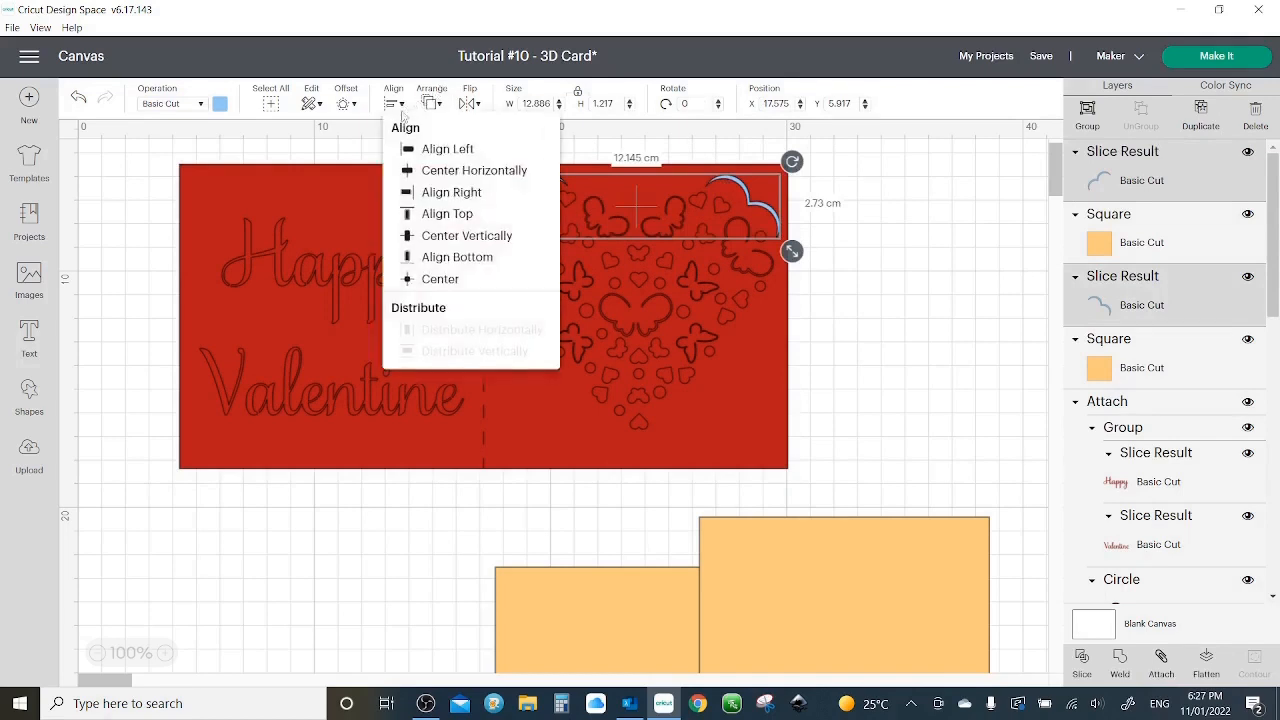
left_click(432, 236)
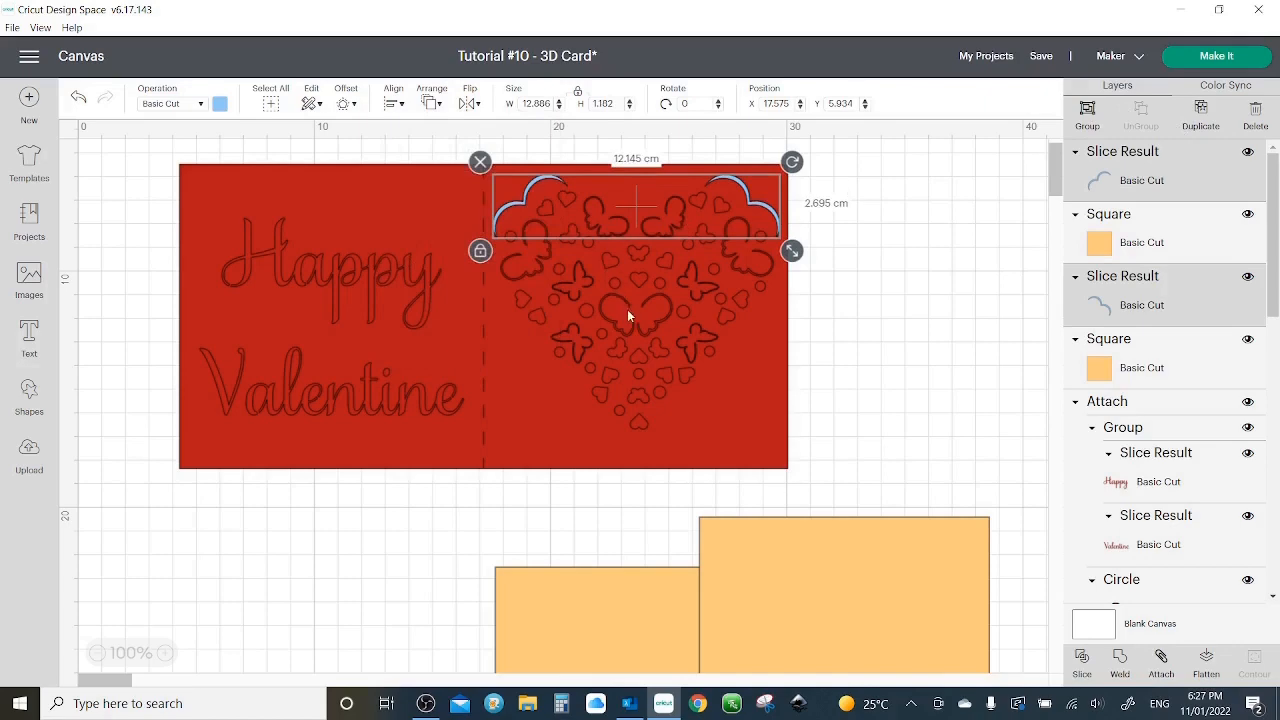
- Duplicate the upper corner pair, flip the copies vertically and move them to the lower corners of the heart half
key("ctrl+d")
left_click(470, 103)
left_click(505, 150)
left_click(747, 247)
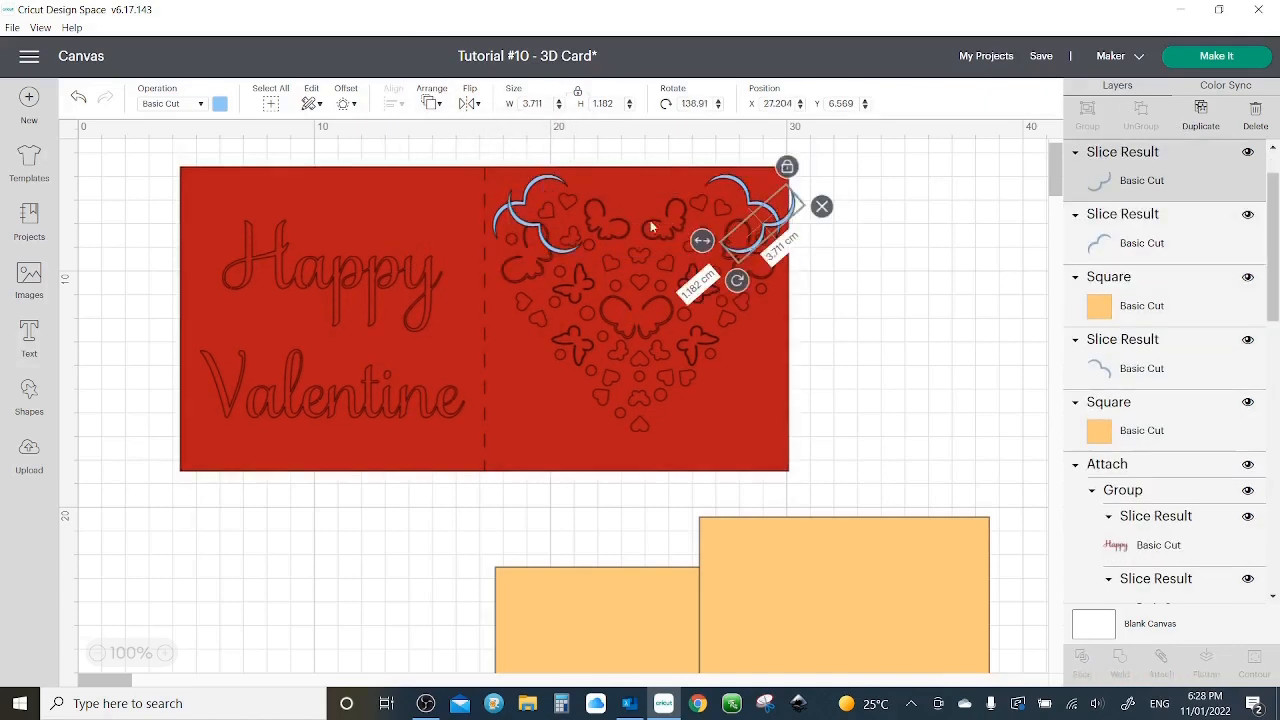
left_click_drag(545, 236, 537, 441)
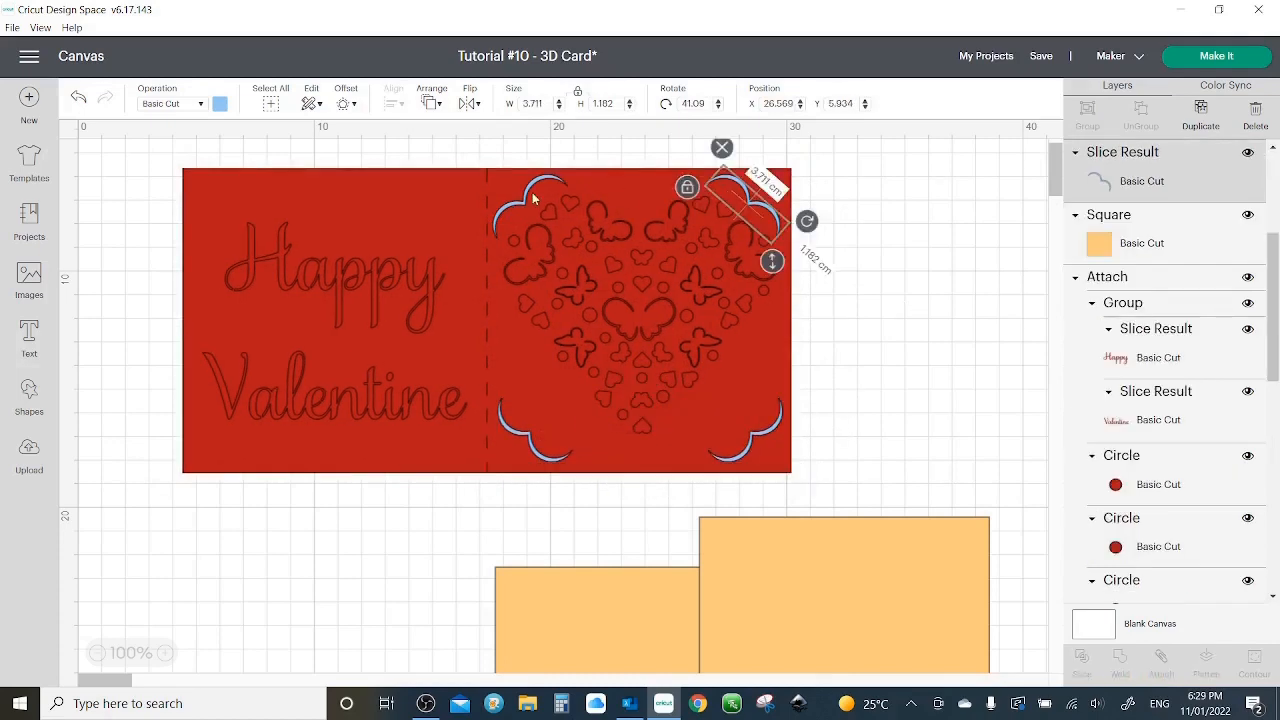
- Duplicate the heart half's upper corner pair and move the copies to the upper corners of the lettering half
left_click(535, 200, "shift")
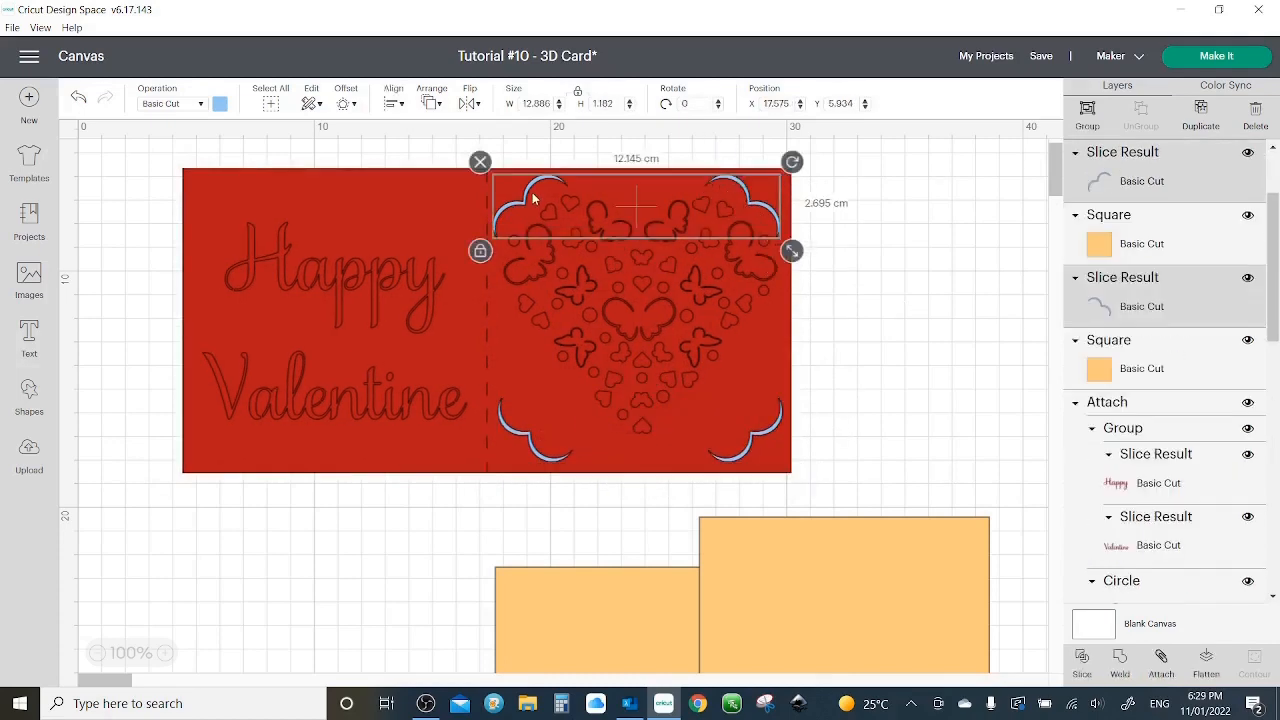
left_click(1202, 118)
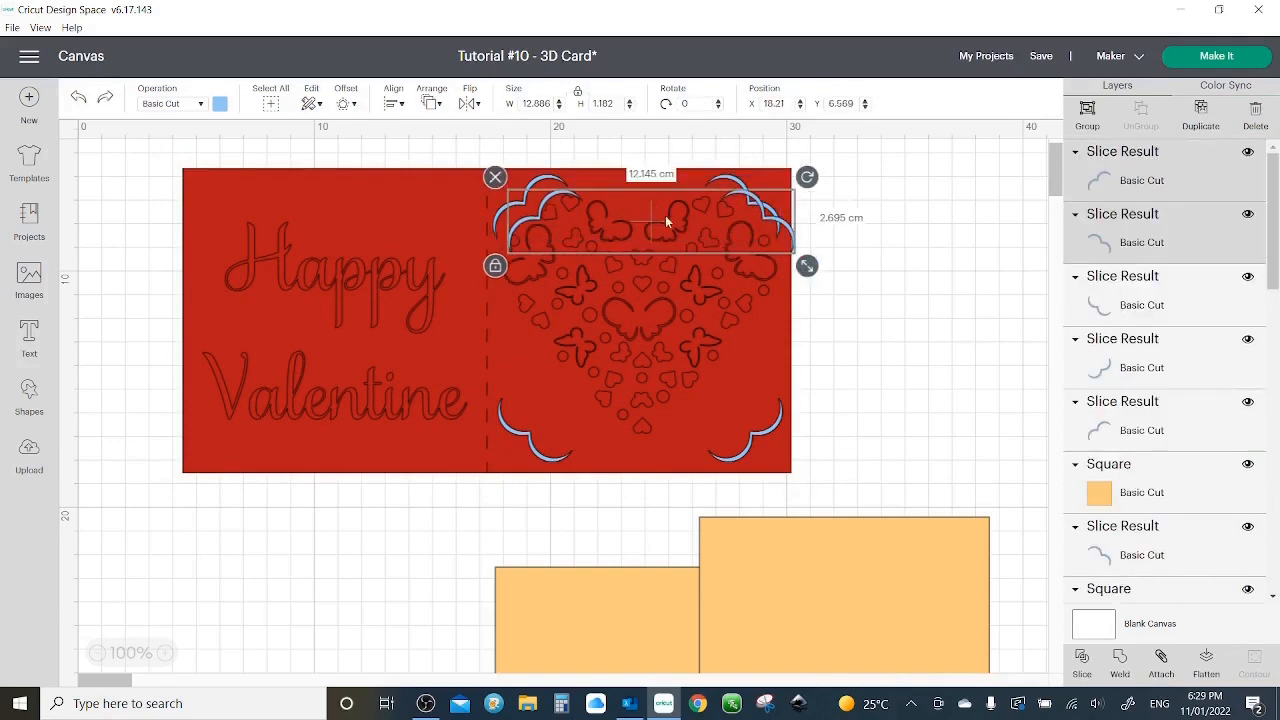
left_click_drag(552, 228, 218, 166)
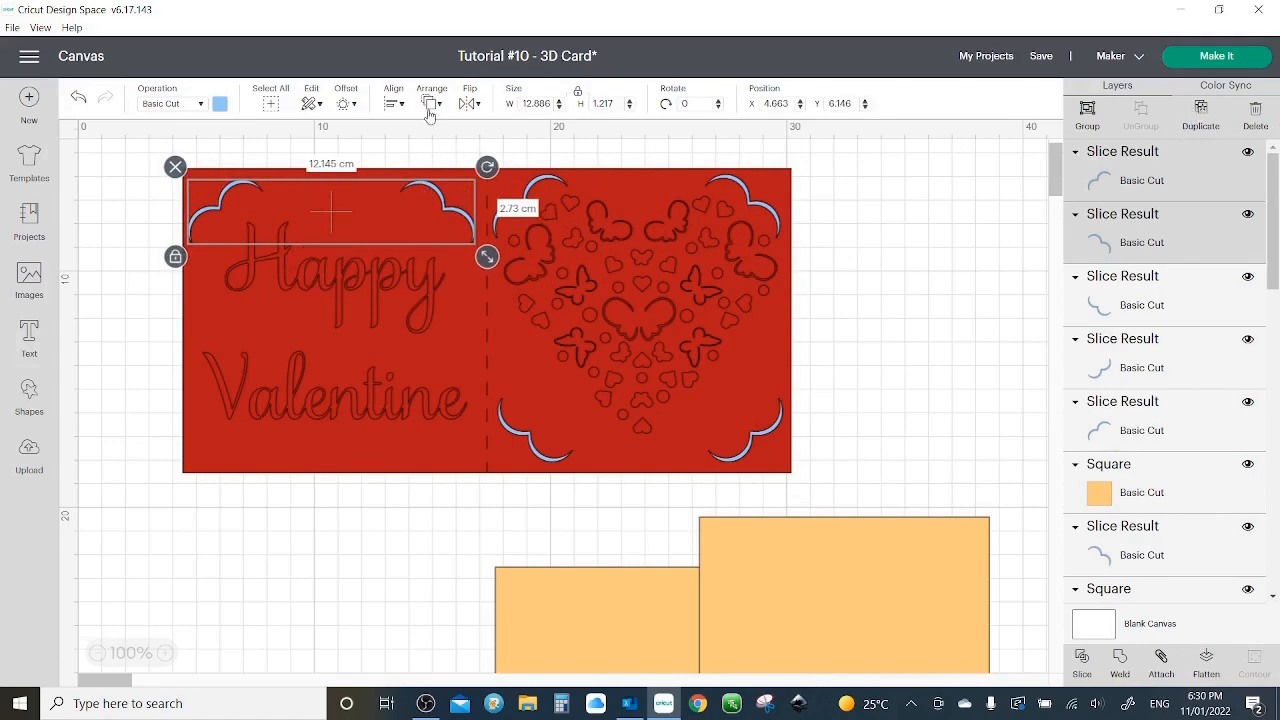
- Duplicate the lettering half's upper corner pair, flip the copies vertically and move them to that half's lower corners
key("ctrl+d")
left_click(470, 103)
left_click(490, 149)
left_click_drag(410, 230, 406, 438)
- Try to shift the lettering half's lower corner pair slightly left, and undo the accidental moves of the card
left_click(395, 434)
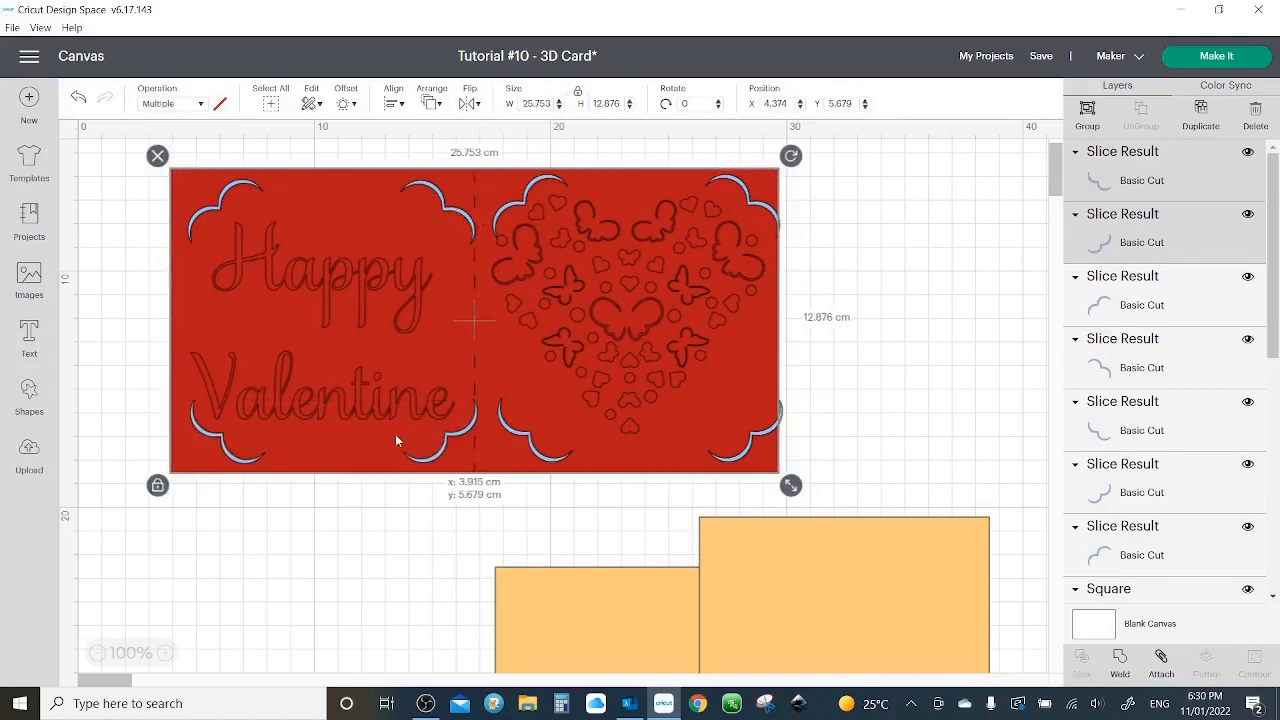
left_click(82, 99)
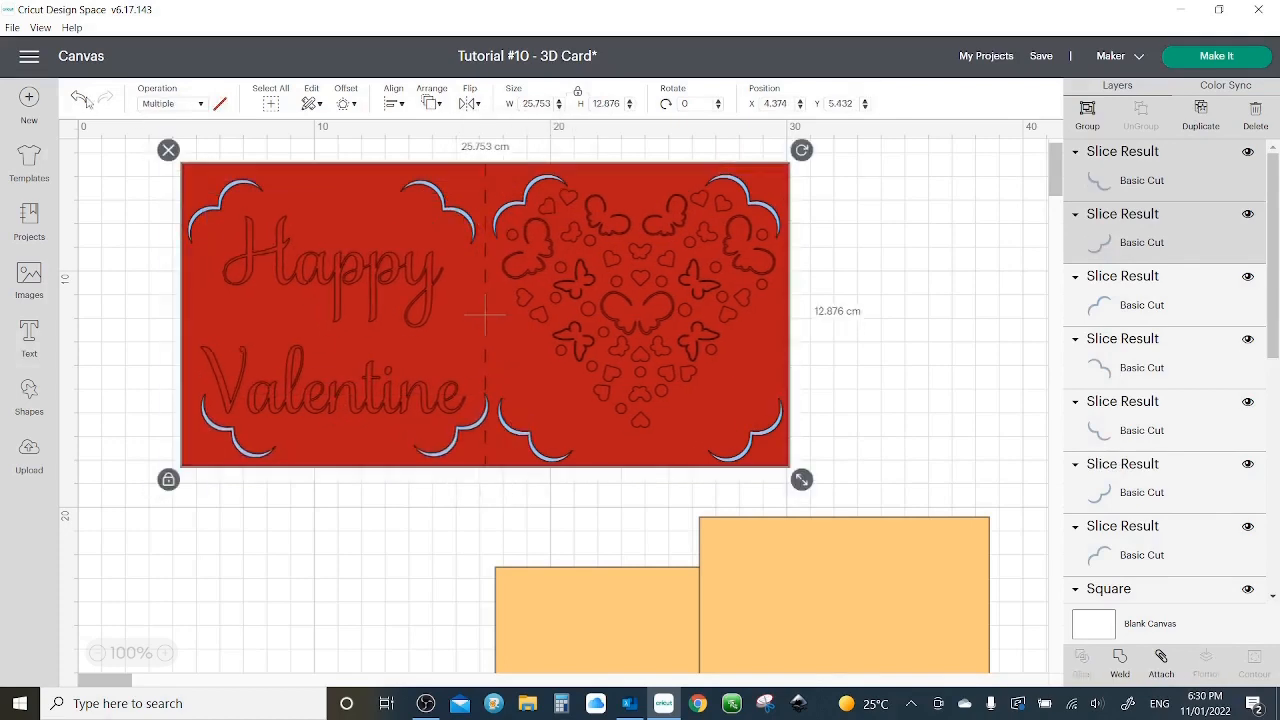
left_click(80, 100)
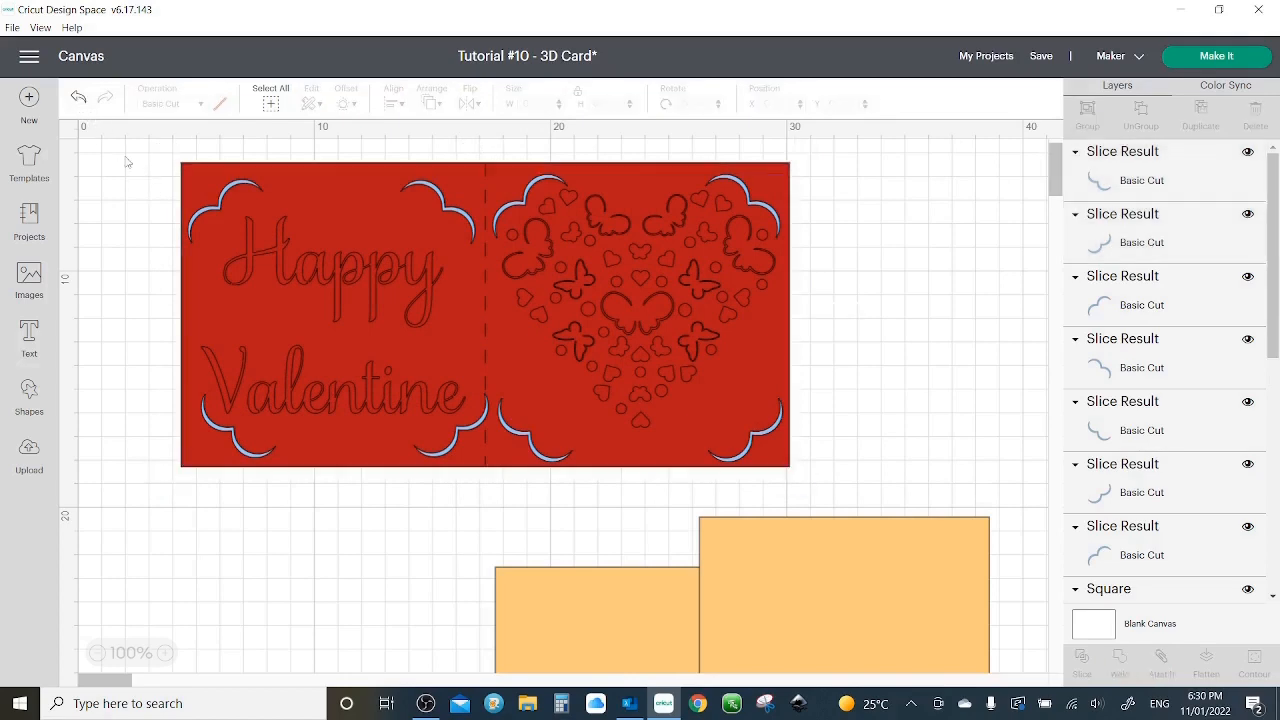
left_click(78, 102)
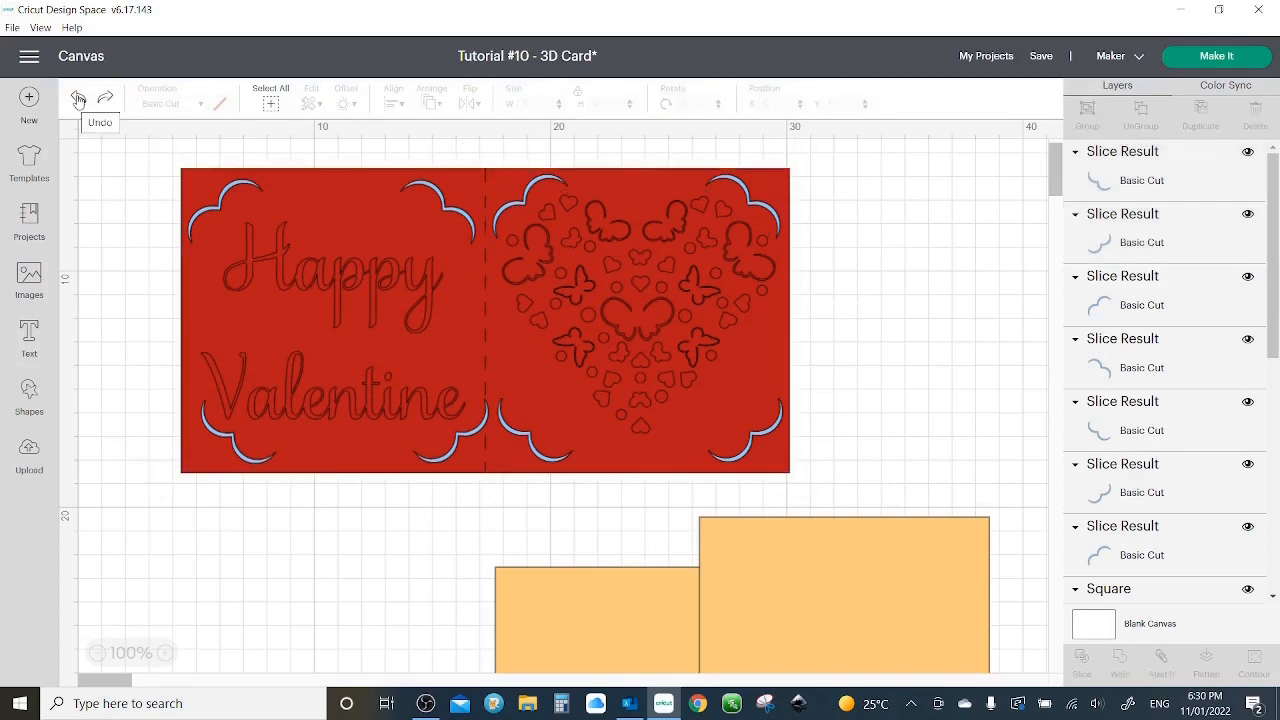
left_click(449, 449)
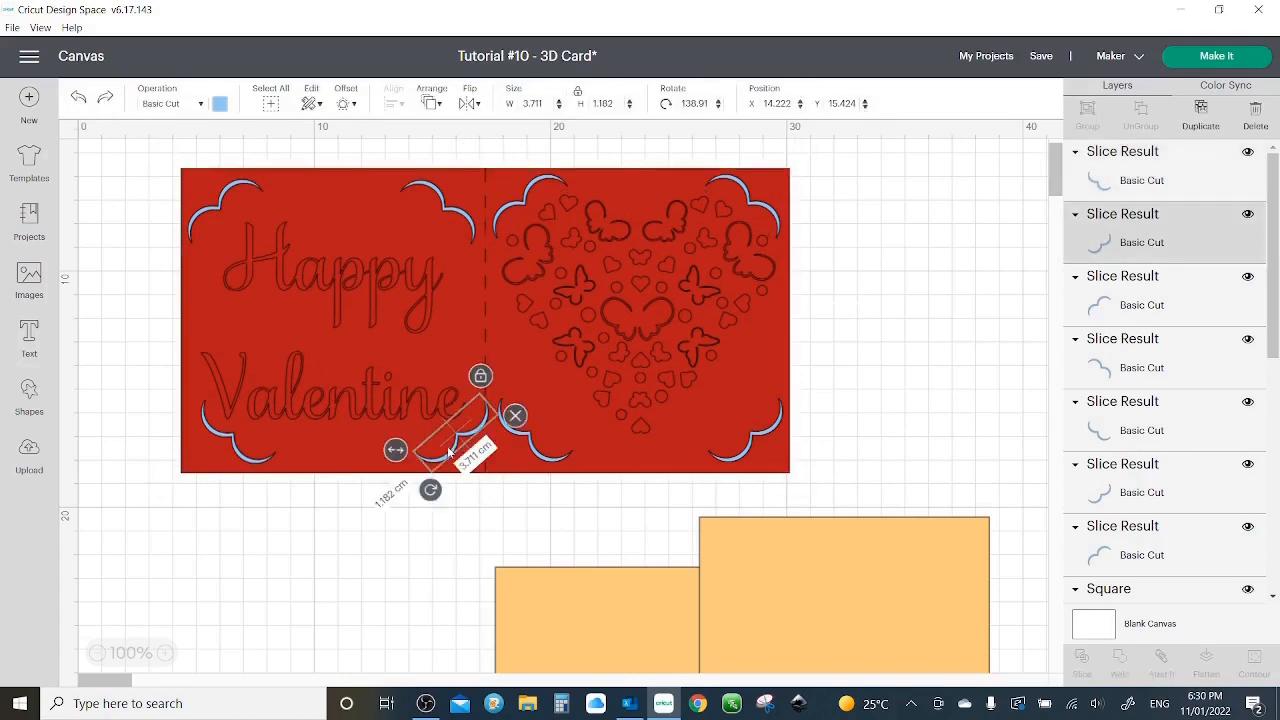
left_click(271, 455, "shift")
left_click_drag(307, 441, 297, 438)
left_click(79, 102)
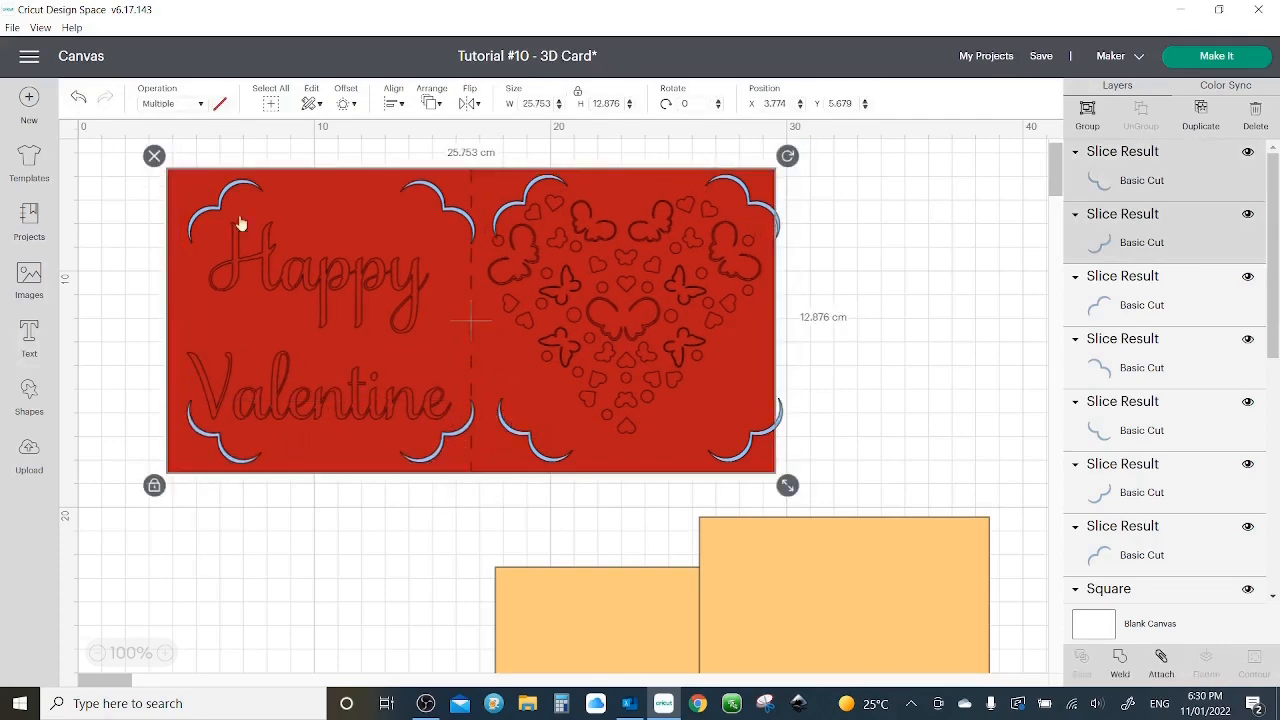
- Shift the lettering half's lower corner pair slightly left beneath the upper pair, and attach all corner pieces to the card
left_click(458, 437)
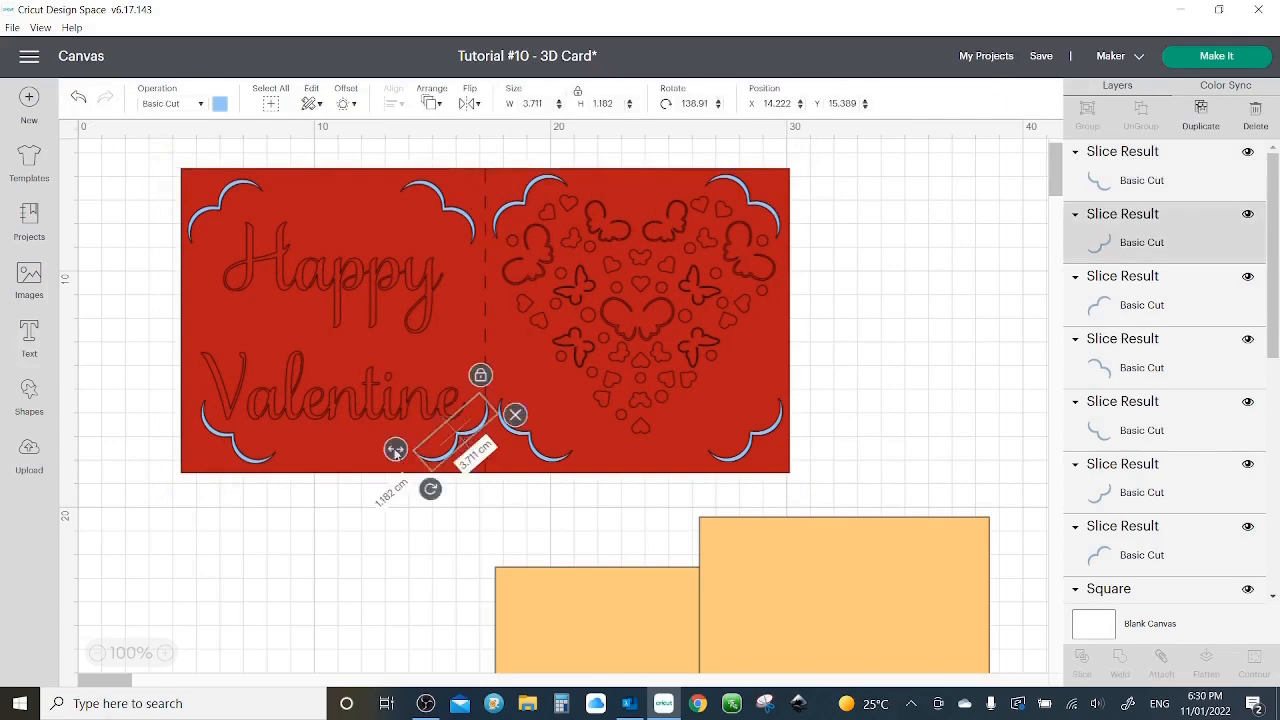
left_click(240, 456, "shift")
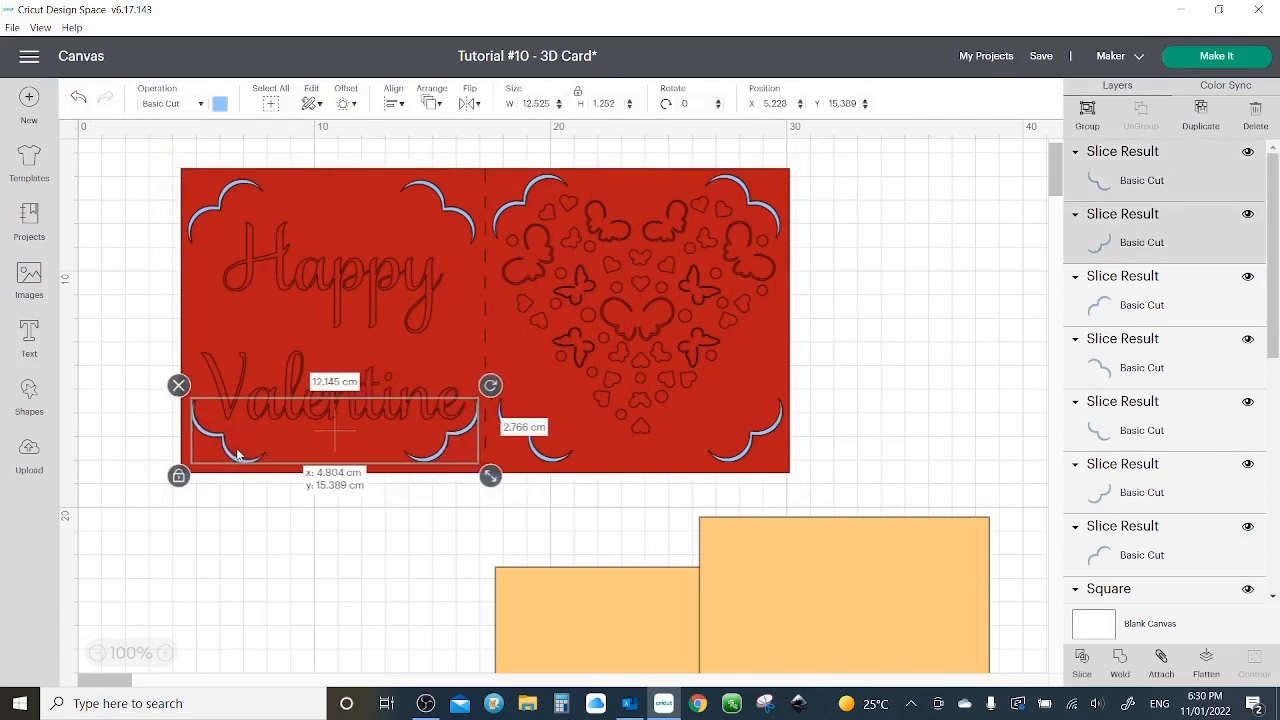
left_click_drag(952, 190, 134, 477)
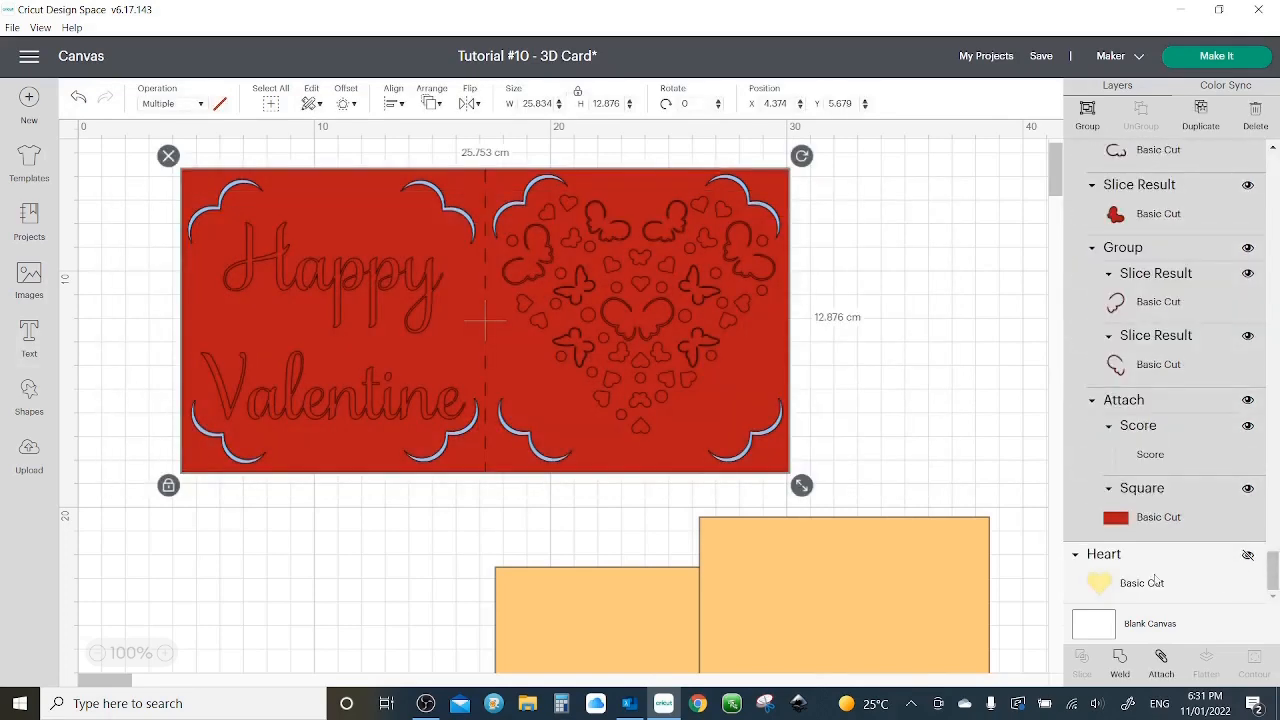
left_click(1158, 666)
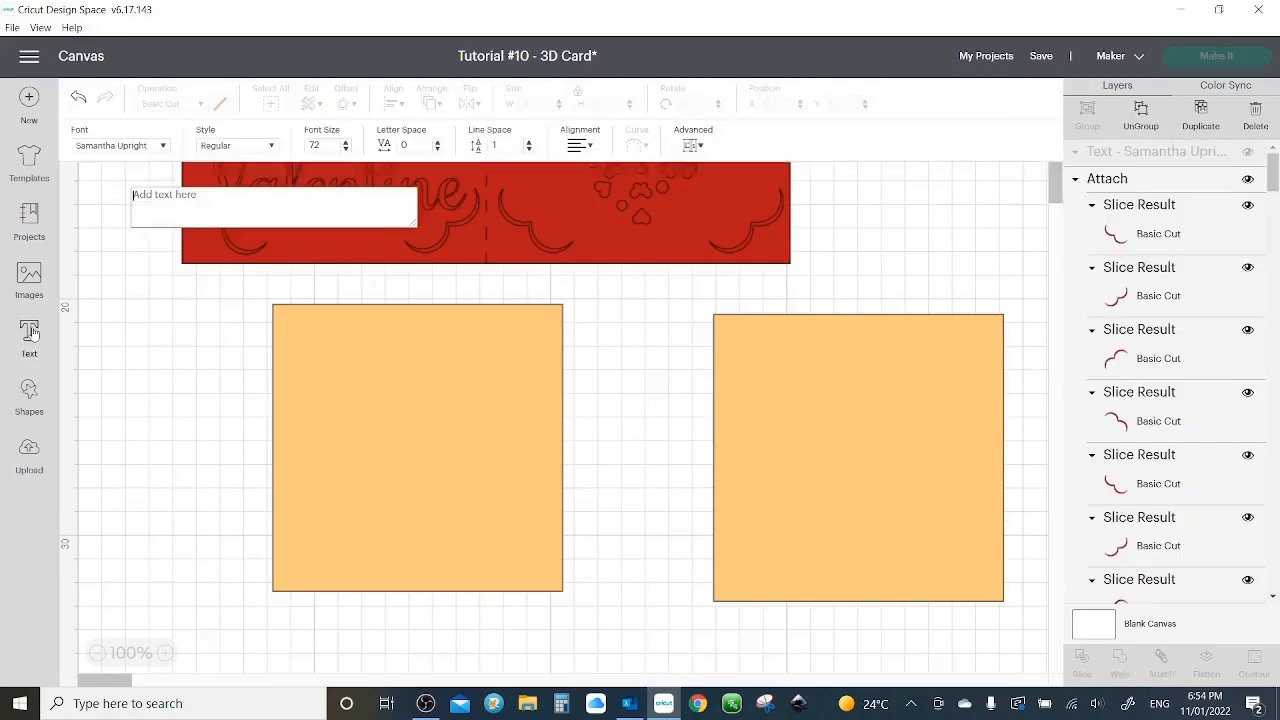
- Filter all fonts to Writing, include non-kerned fonts, and choose Cricut Alphabet for the new text
left_click(162, 147)
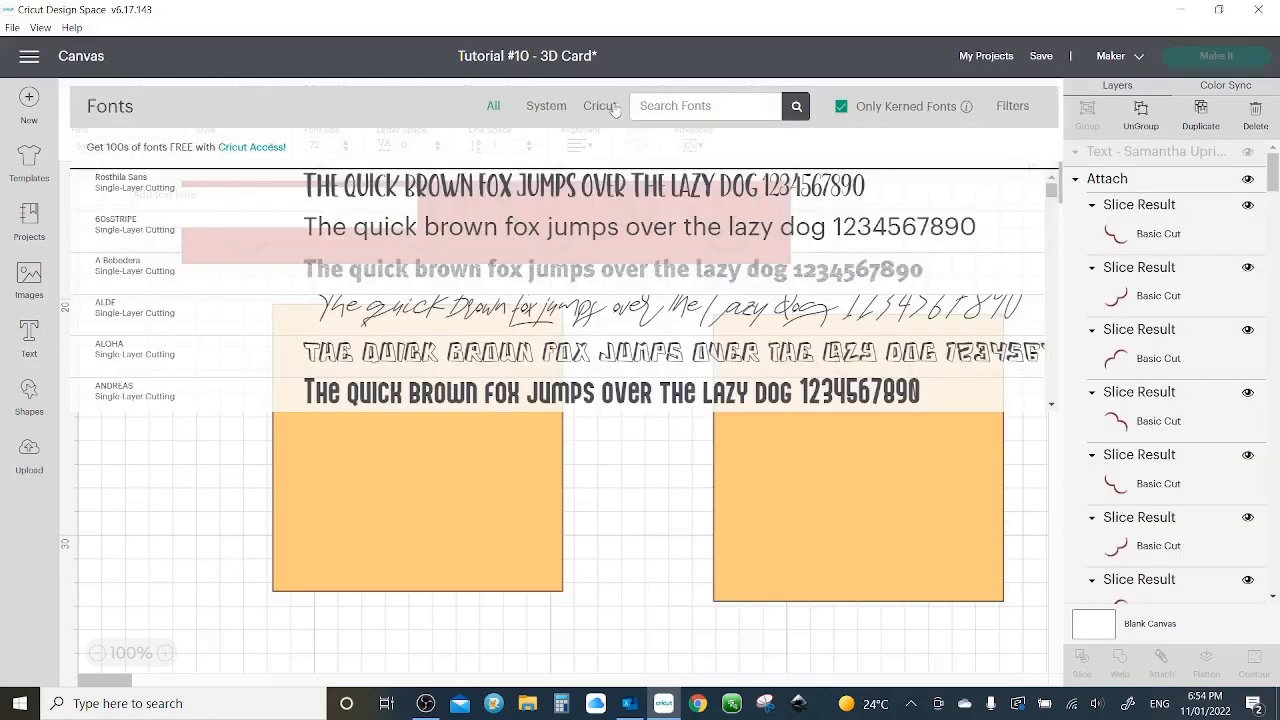
left_click(548, 108)
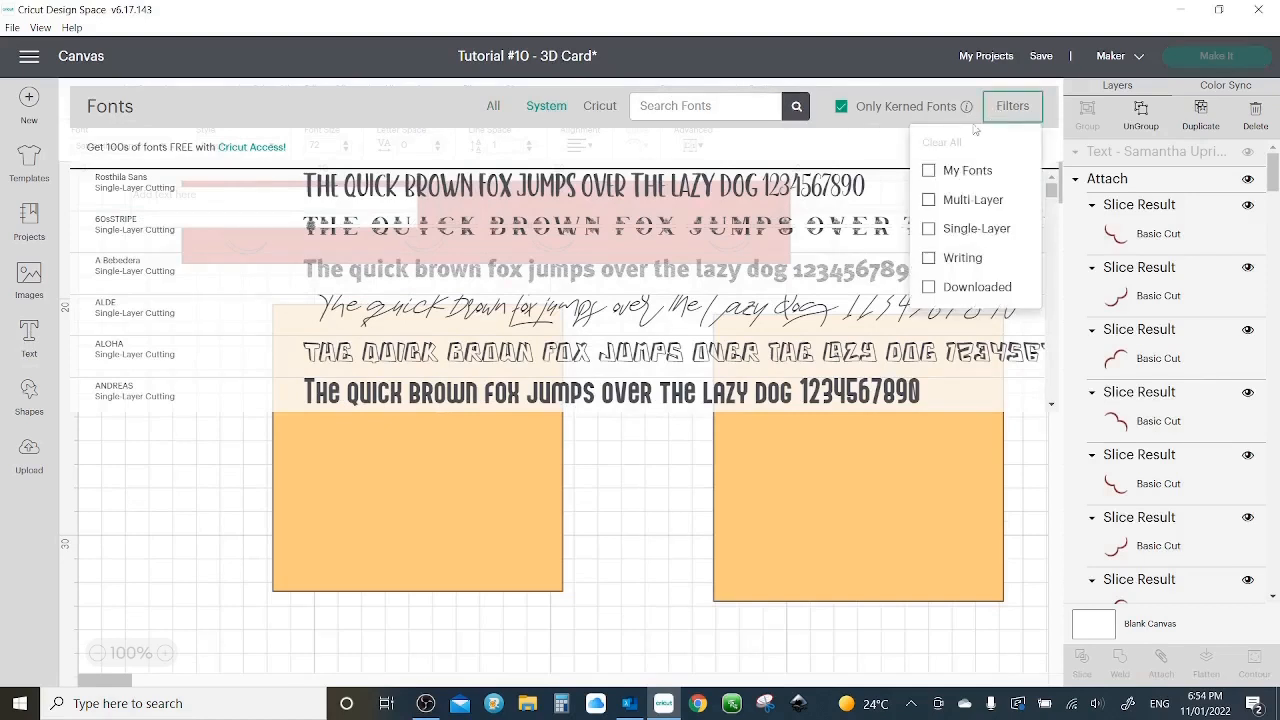
left_click(929, 267)
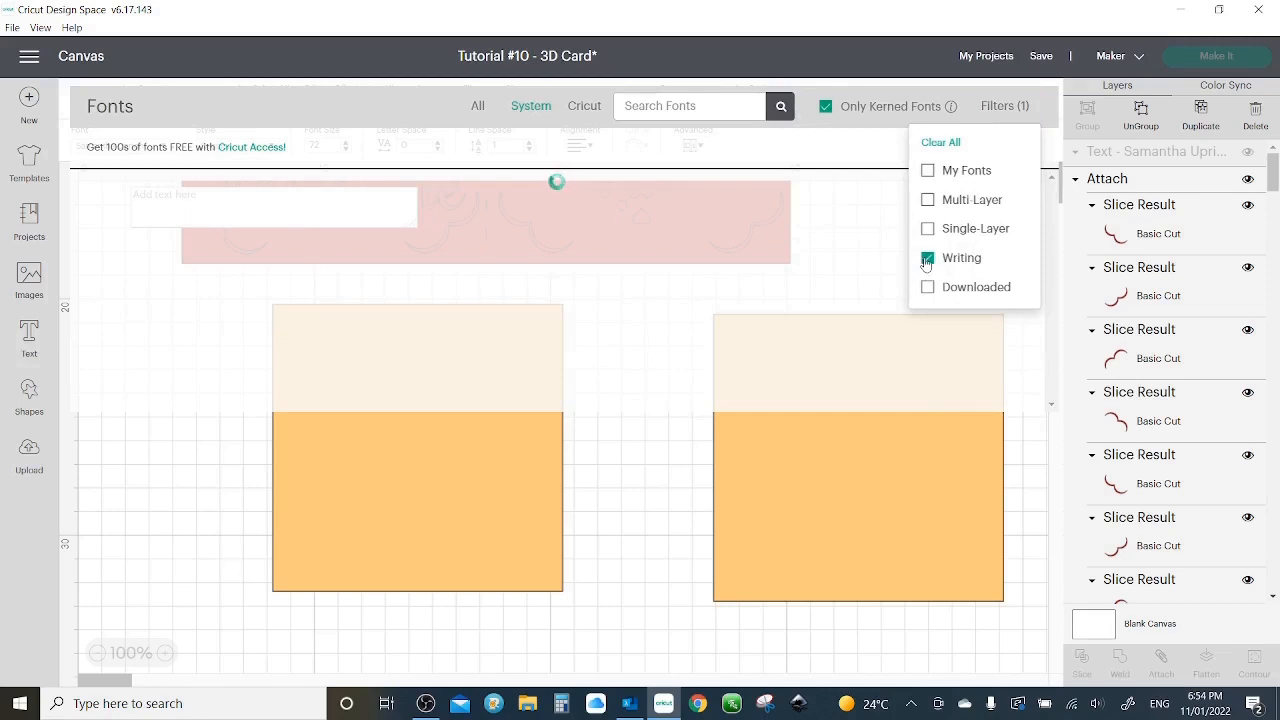
left_click(826, 108)
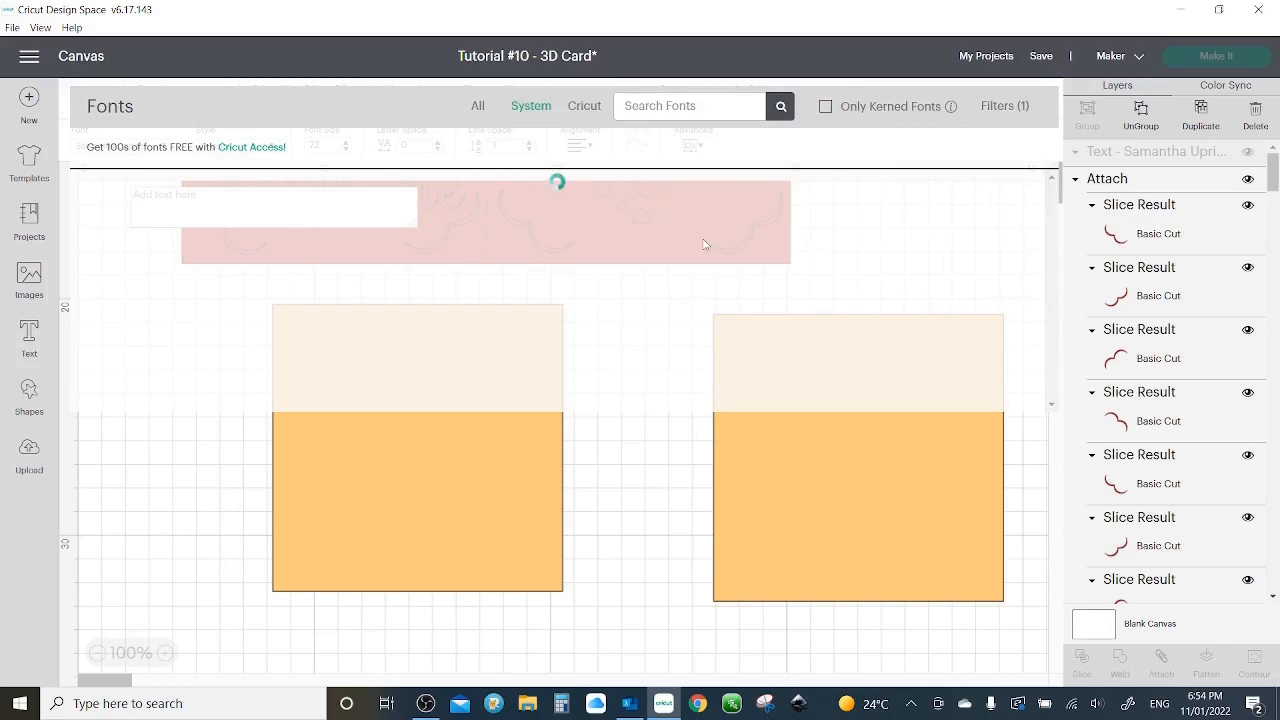
left_click(478, 108)
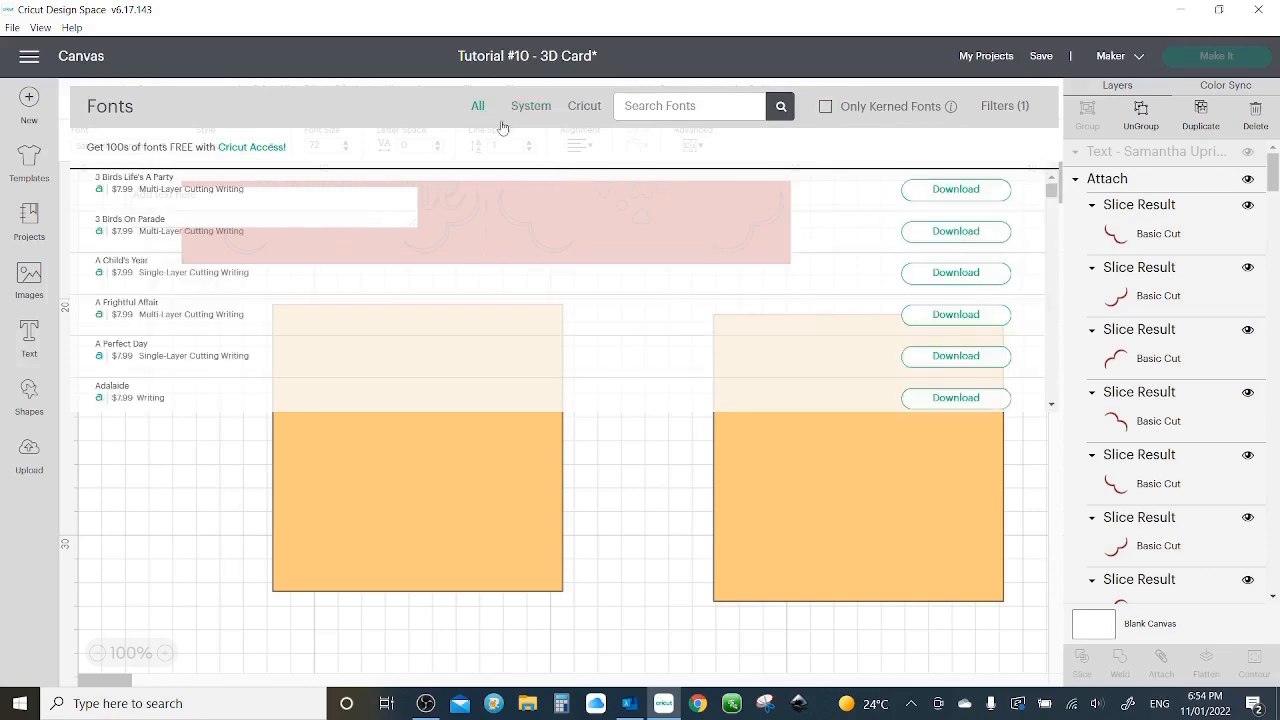
scroll(397, 250, "down", 5)
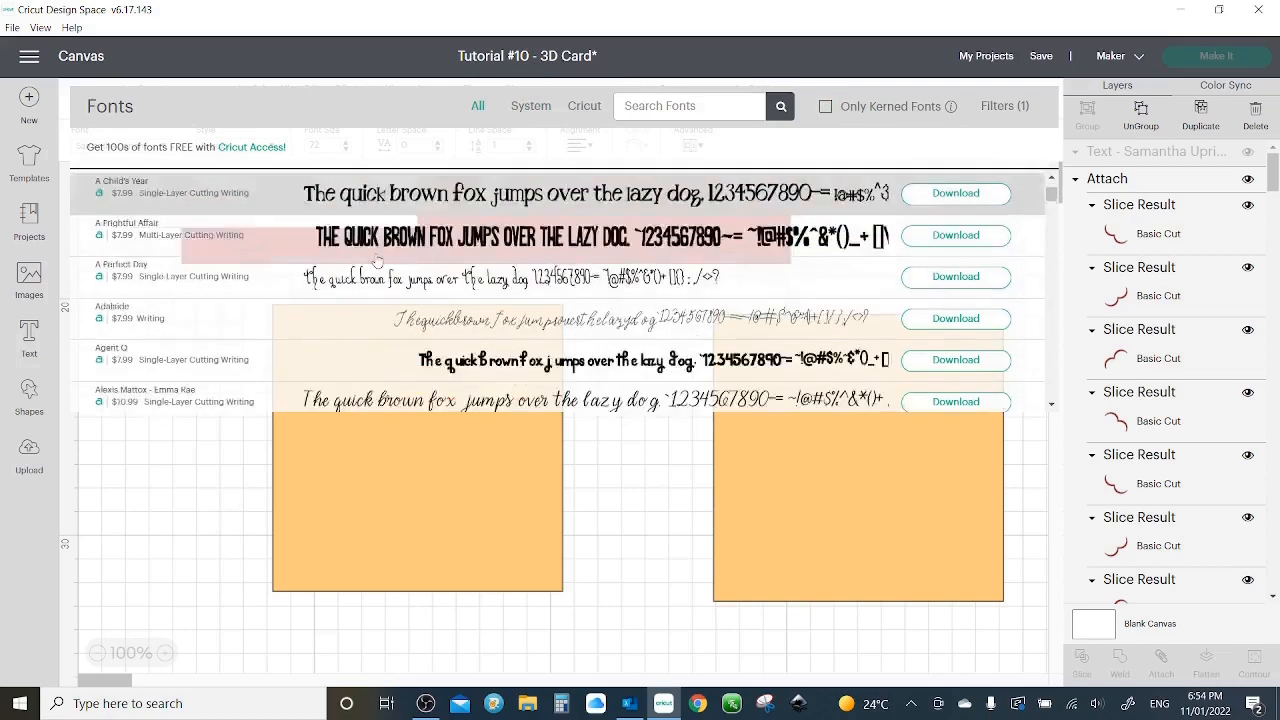
scroll(365, 335, "down", 10)
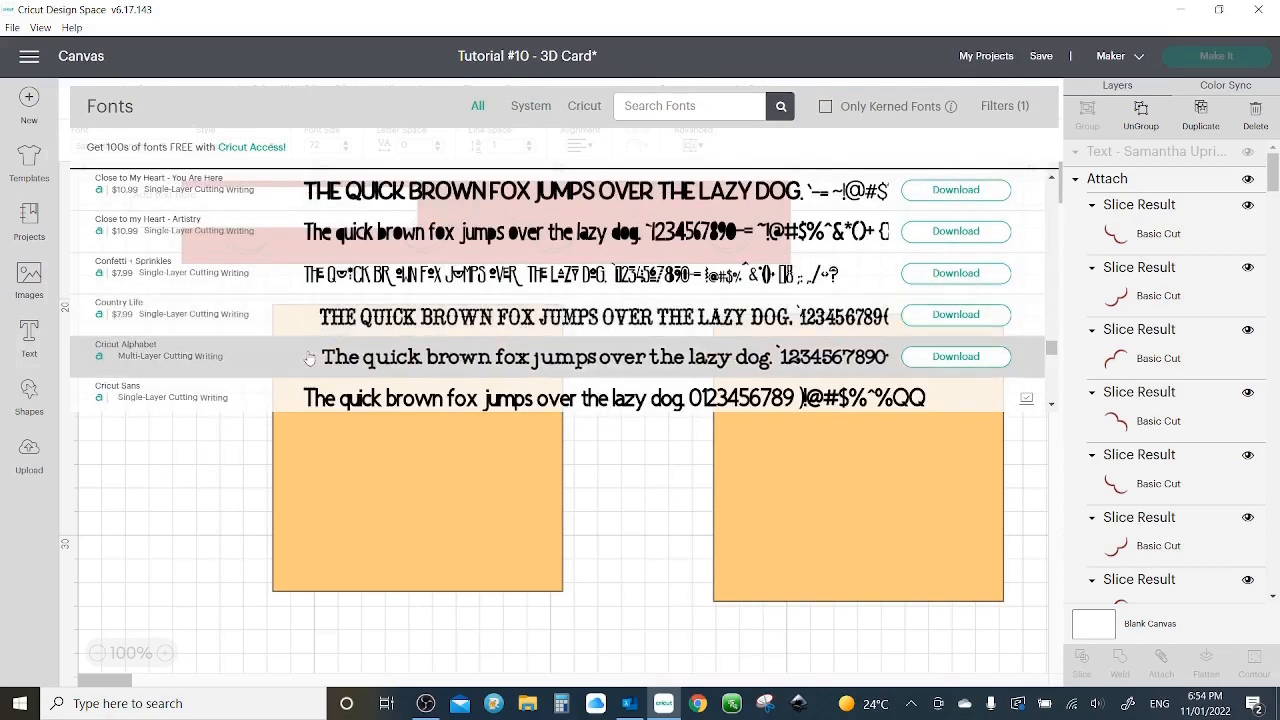
left_click(227, 359)
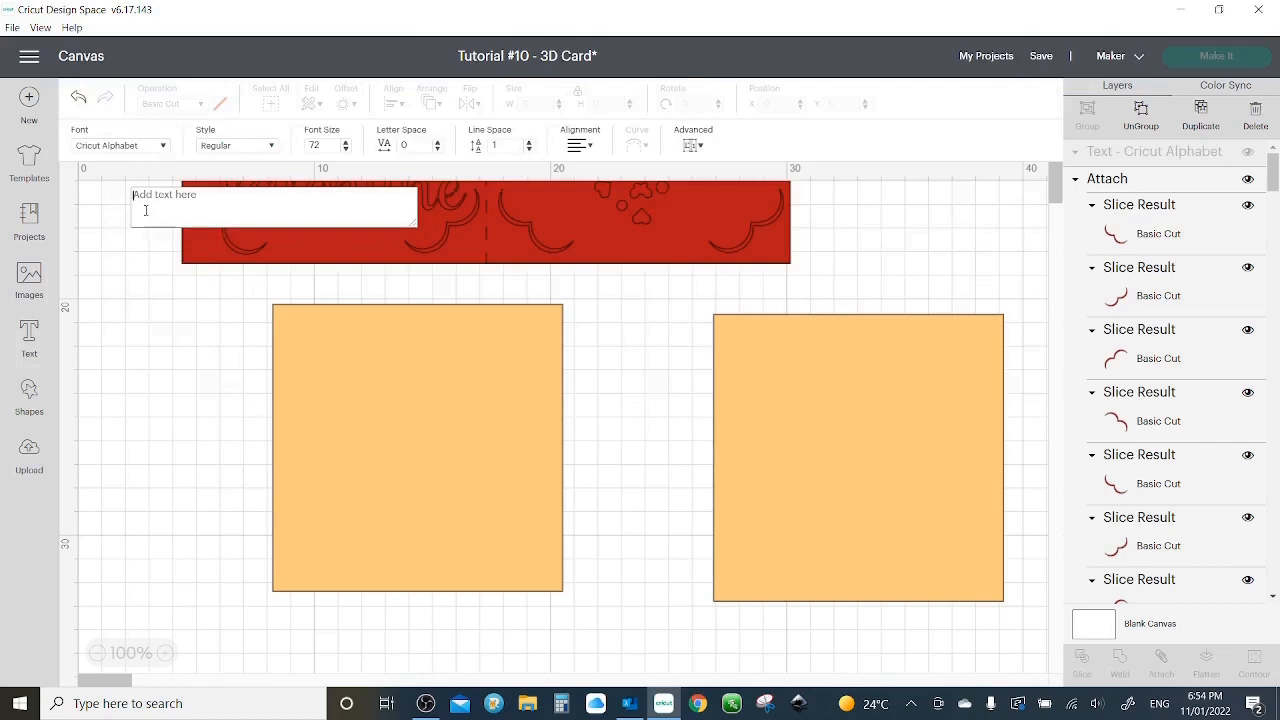
- Enter "Dear" as the text, move it down beside the first orange square, and set its font size to 20
right_click(145, 210)
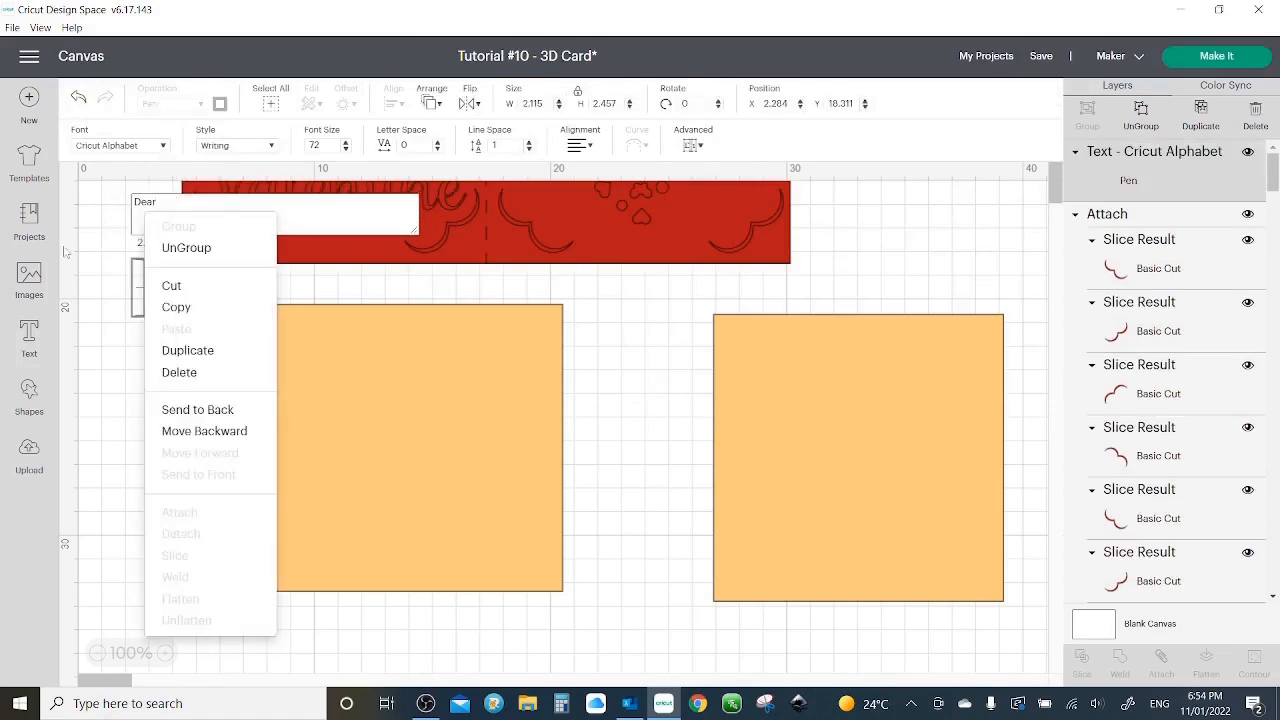
left_click(97, 263)
left_click_drag(158, 299, 184, 367)
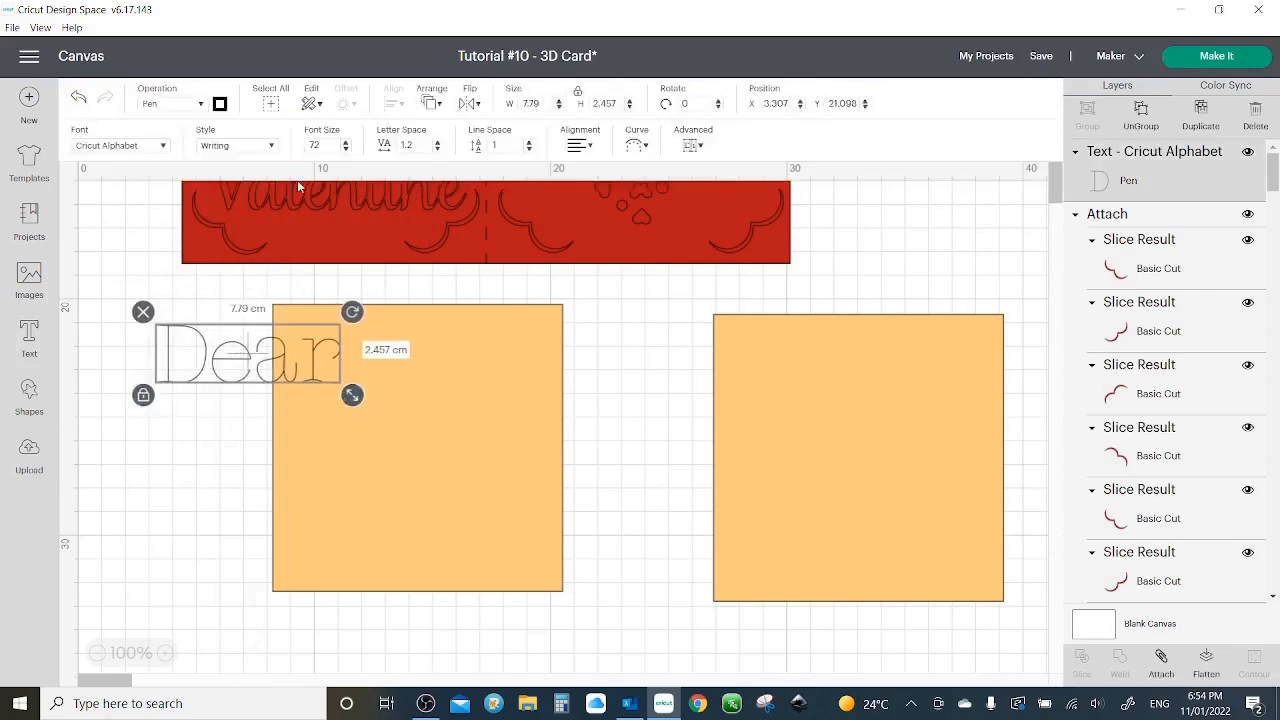
left_click_drag(333, 145, 302, 147)
left_click(310, 378)
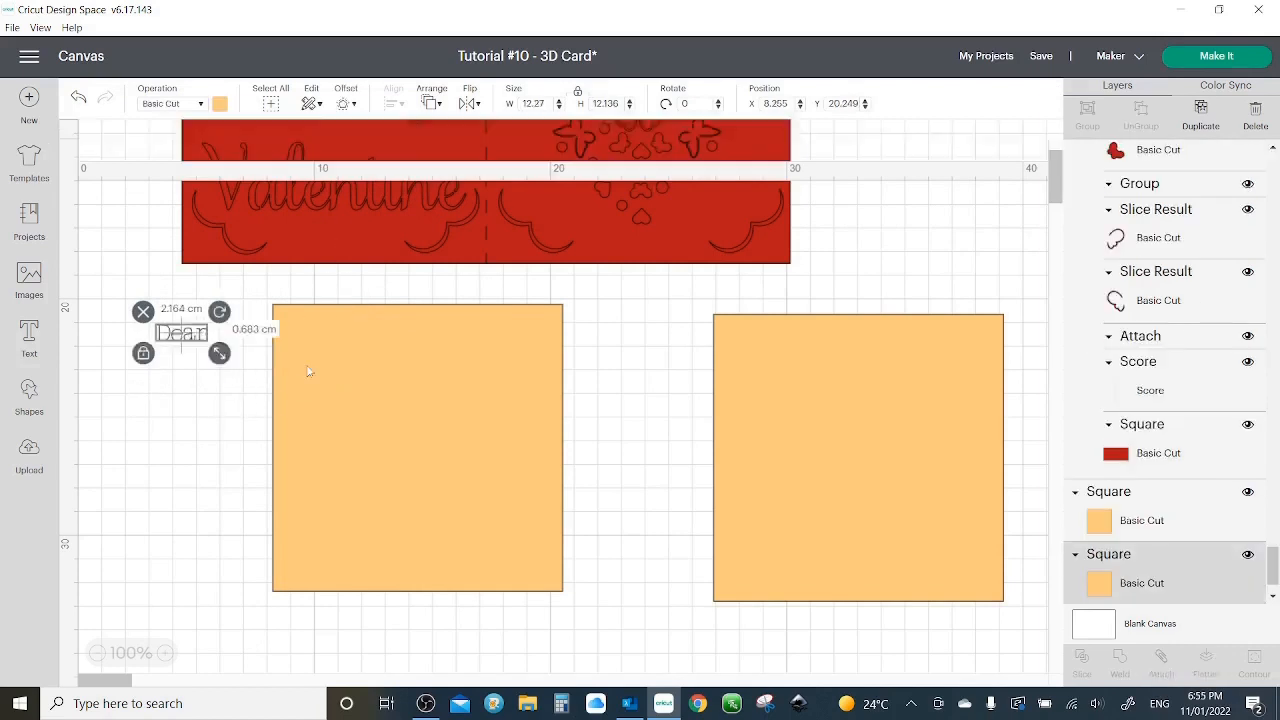
- Extend the text to "Dear......" followed by a blank line and "I wish you the ...."
double_click(203, 338)
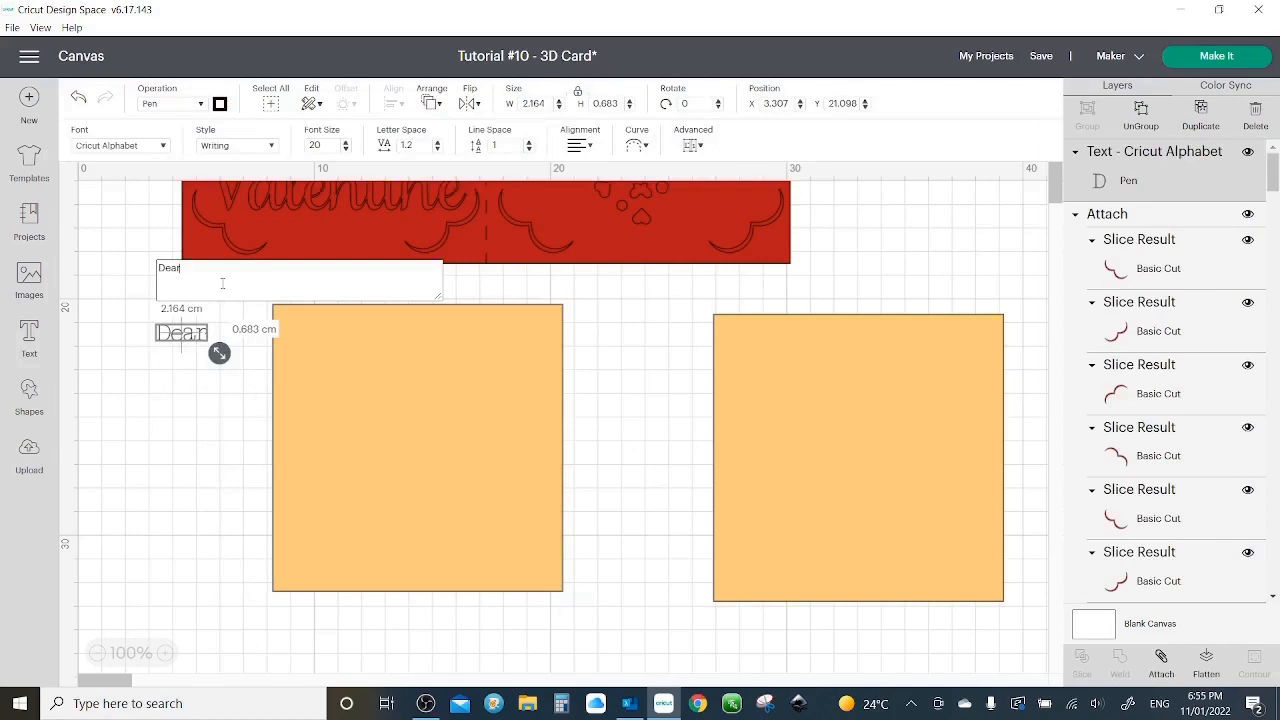
type("......")
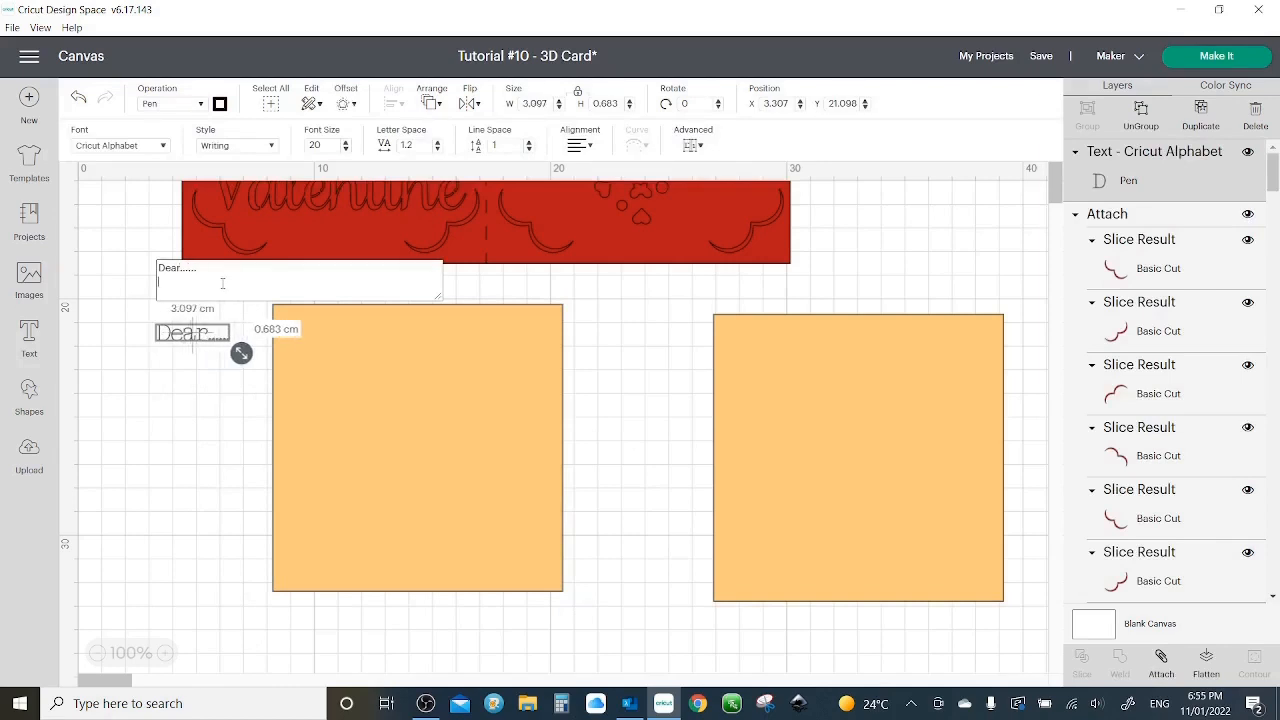
key("Return")
type("I wish")
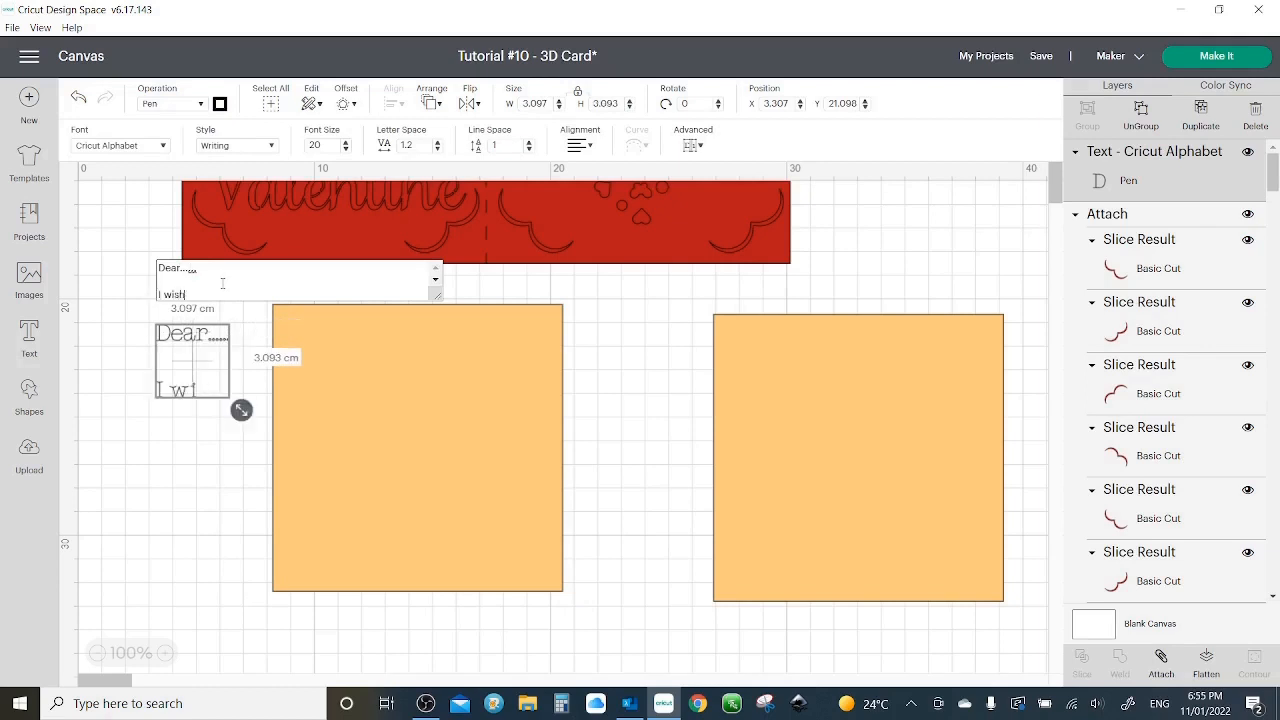
type(" you the")
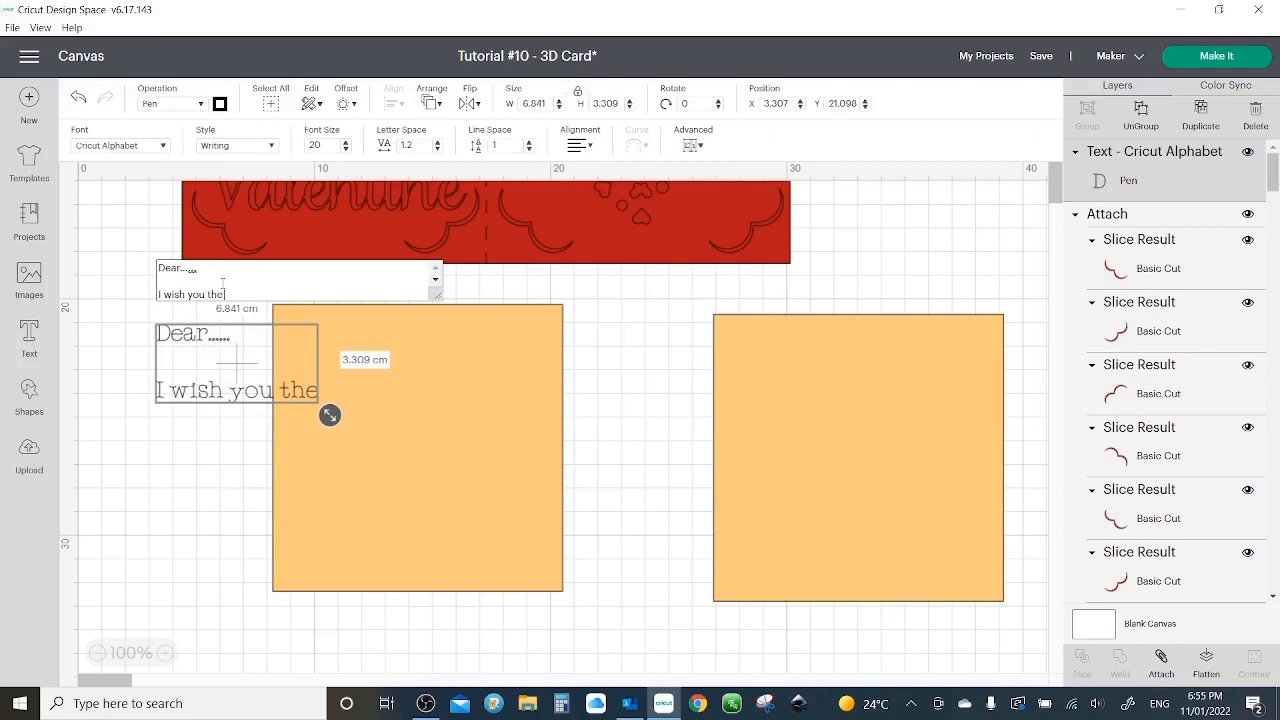
type(" ....")
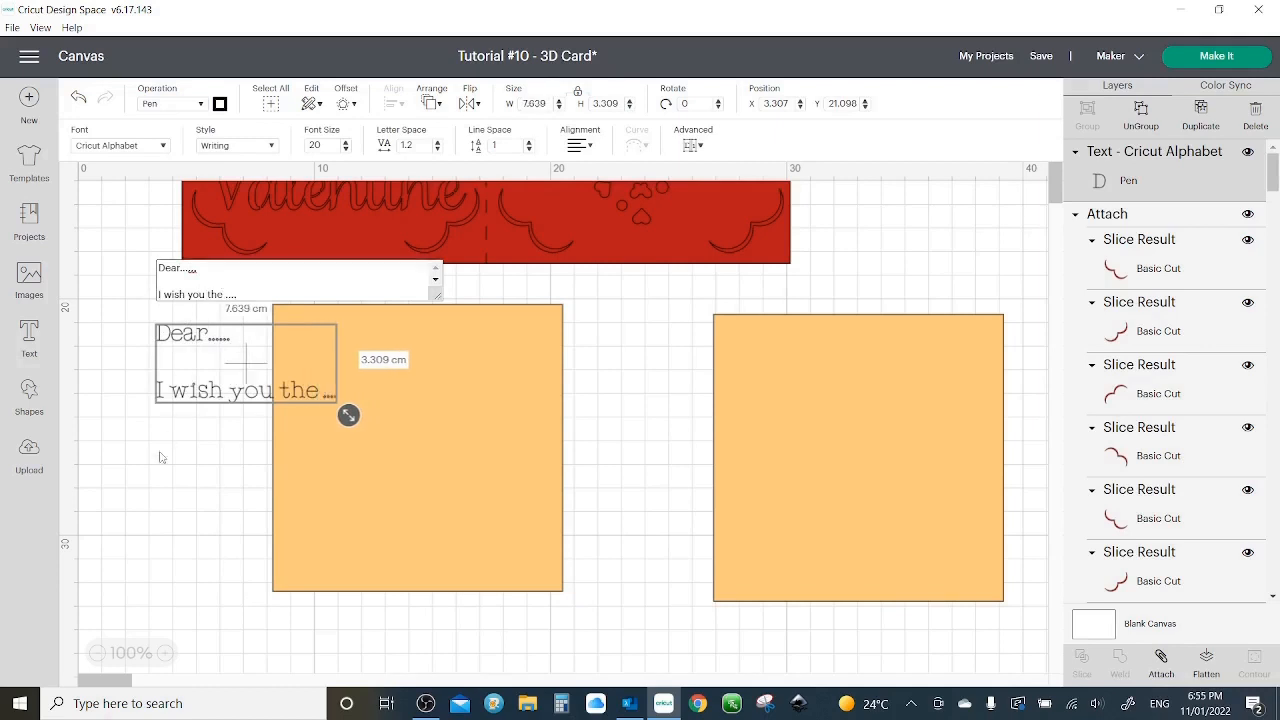
- Move the message onto the first orange square and attach the two together
left_click(195, 395)
left_click_drag(195, 395, 345, 422)
left_click(345, 422)
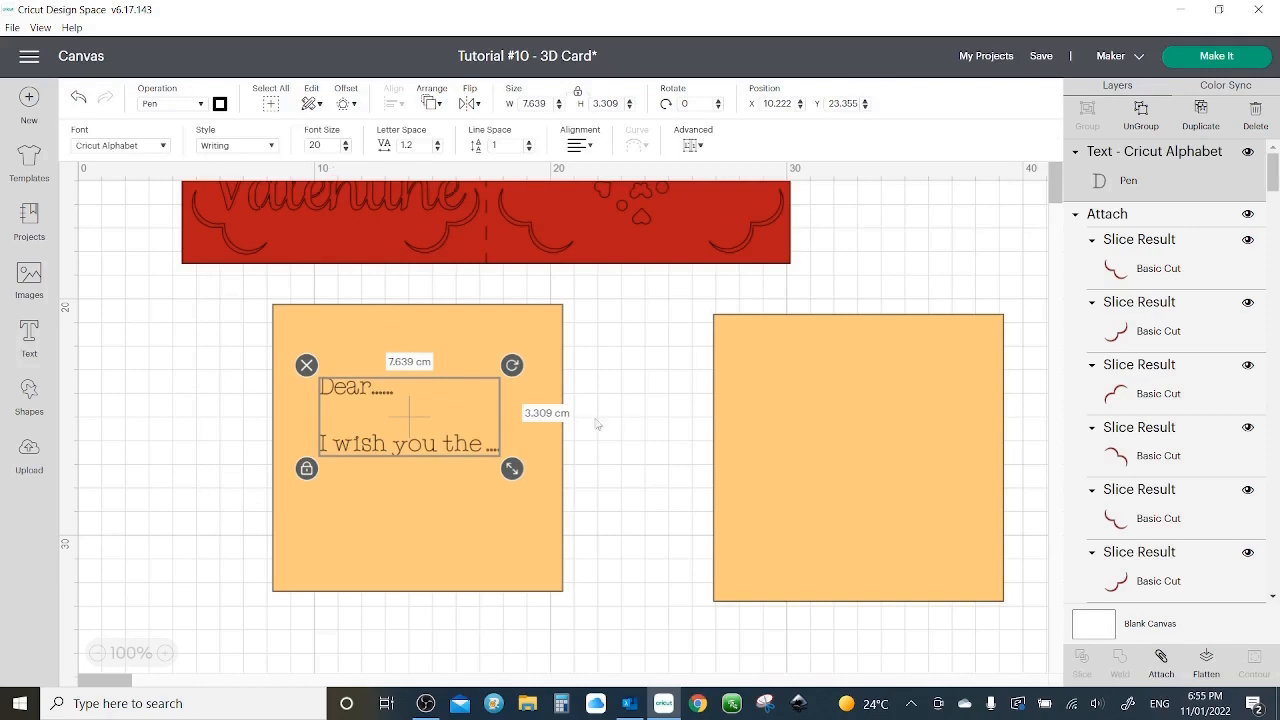
left_click_drag(633, 322, 289, 505)
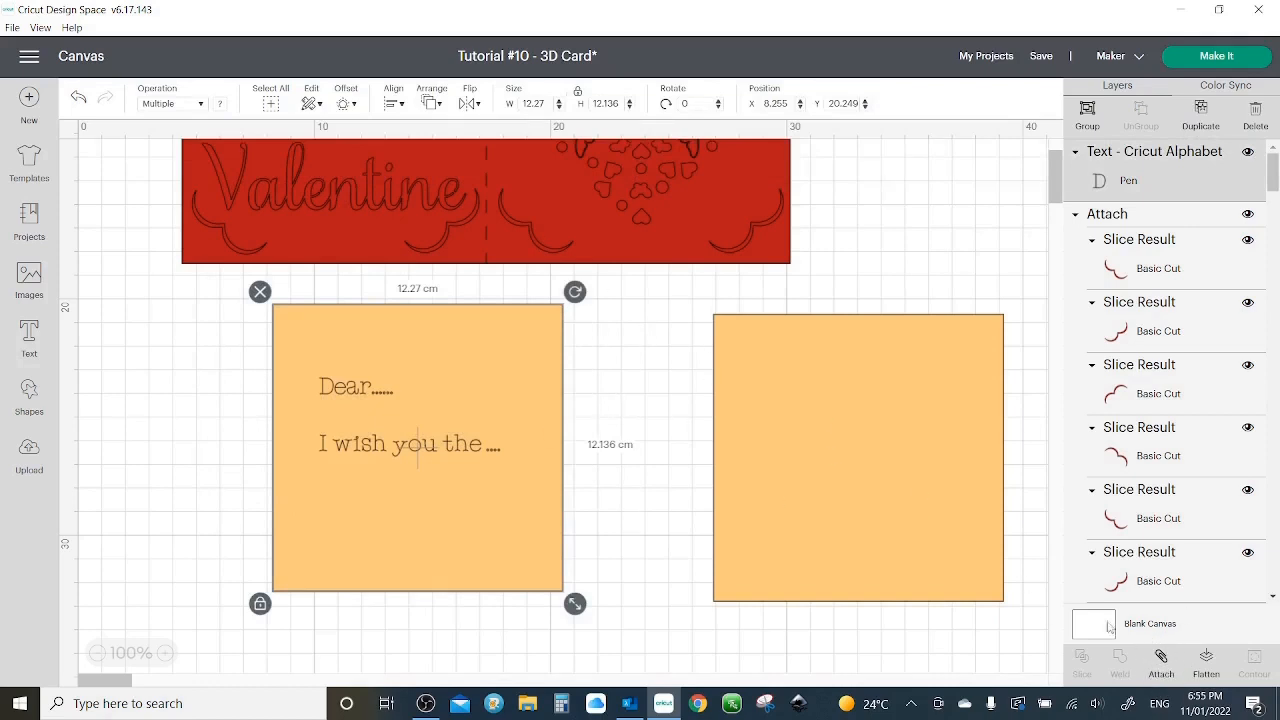
left_click(1162, 670)
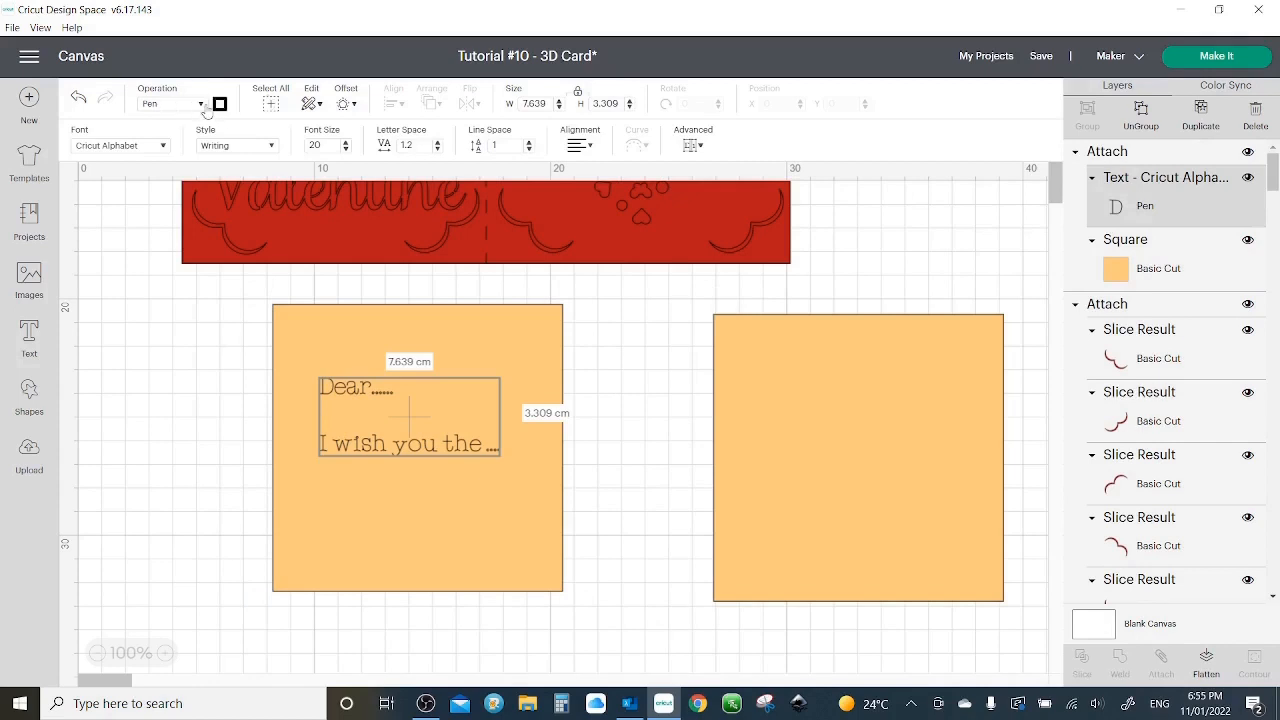
- Set the message's operation to Pen and choose the GG - Glitter Gel (0.8mm) pen type
left_click(204, 105)
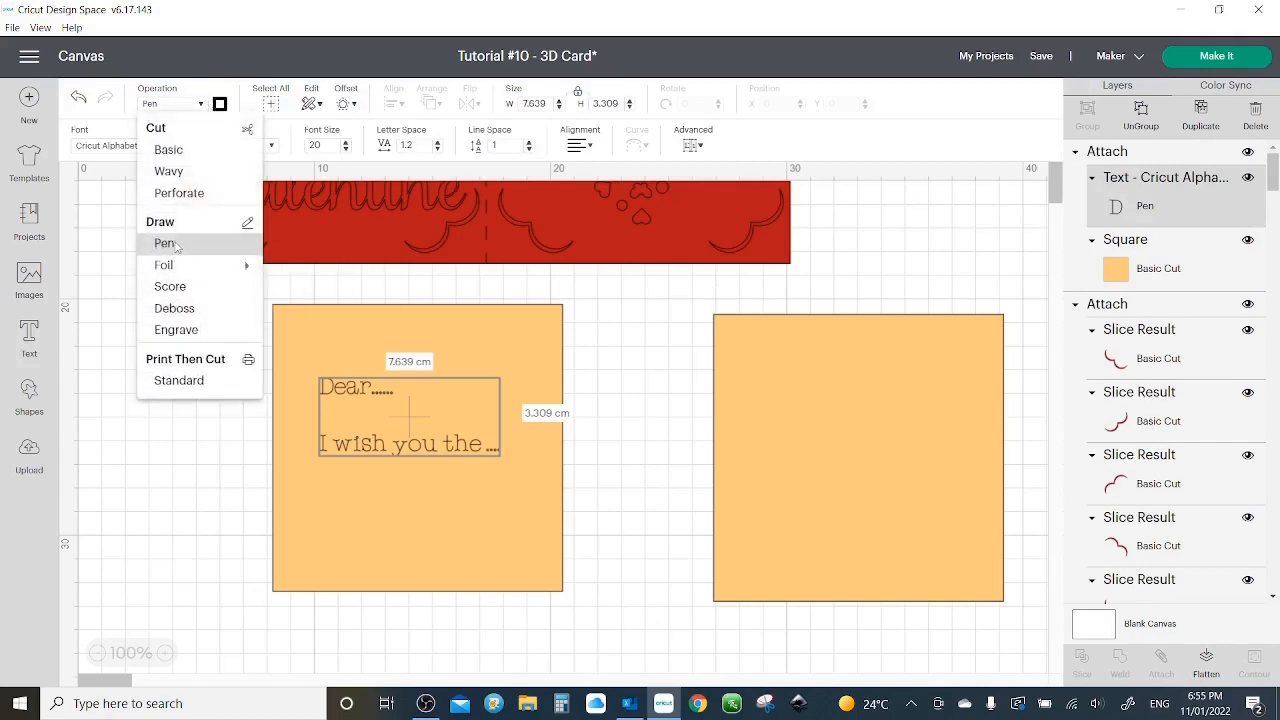
left_click(166, 243)
left_click(221, 104)
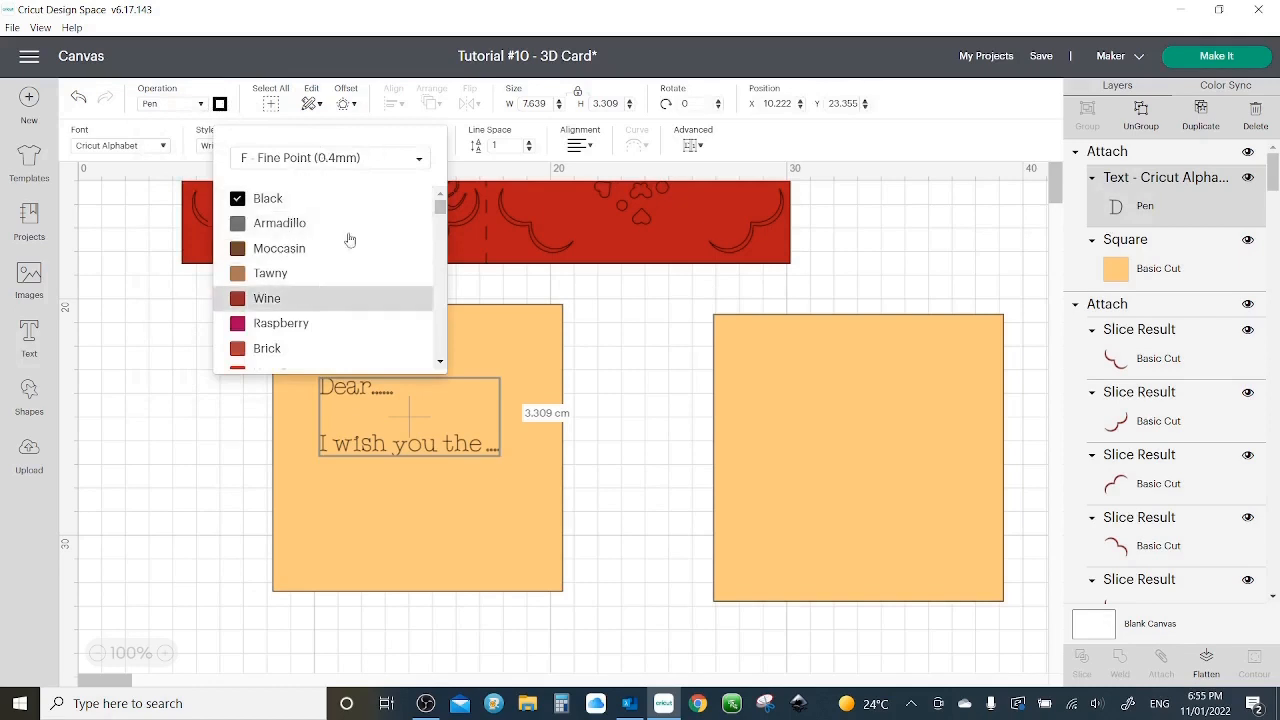
left_click(383, 163)
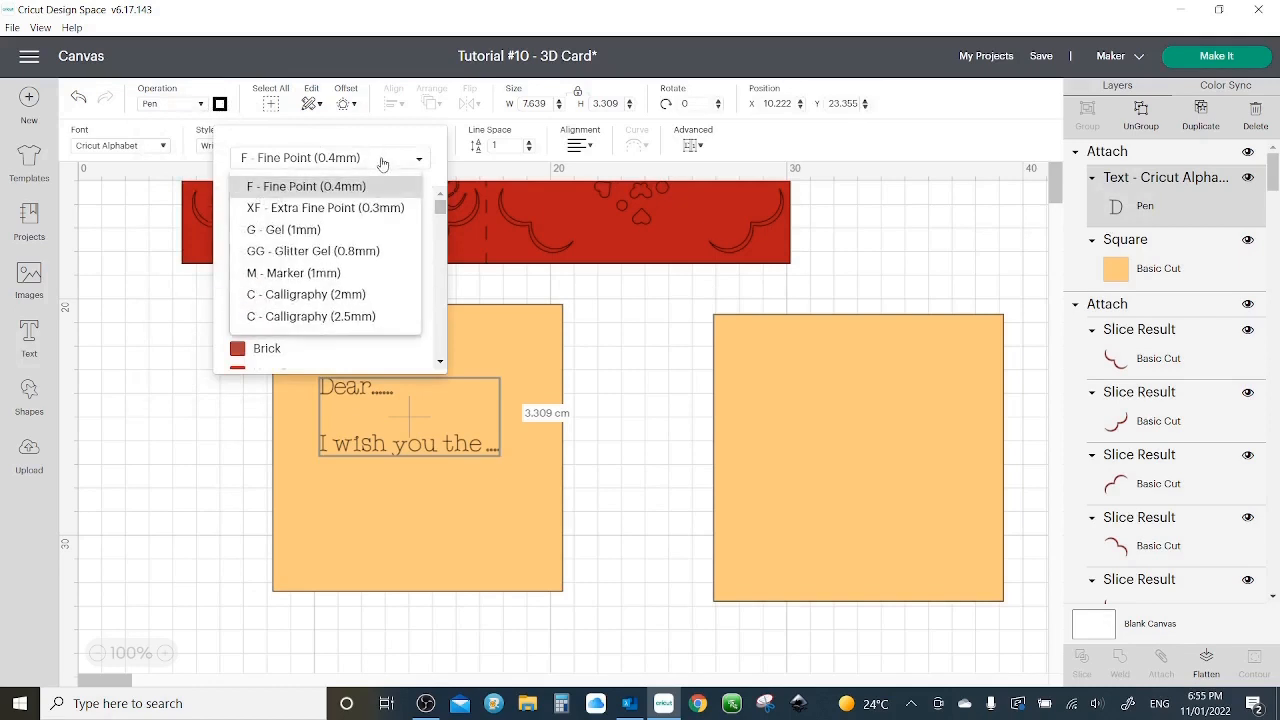
left_click(295, 251)
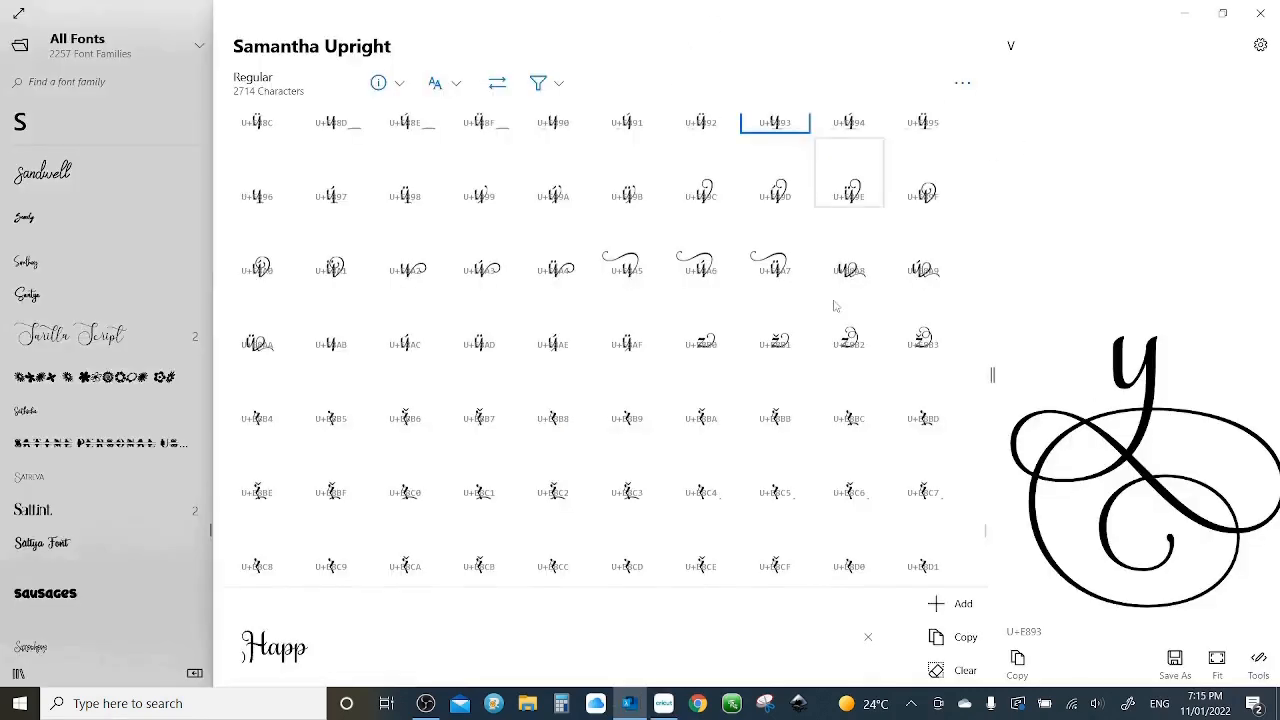
- Add the selected swirly y glyph to "Happ", copy the finished word, and switch to Cricut Design Space
left_click(958, 601)
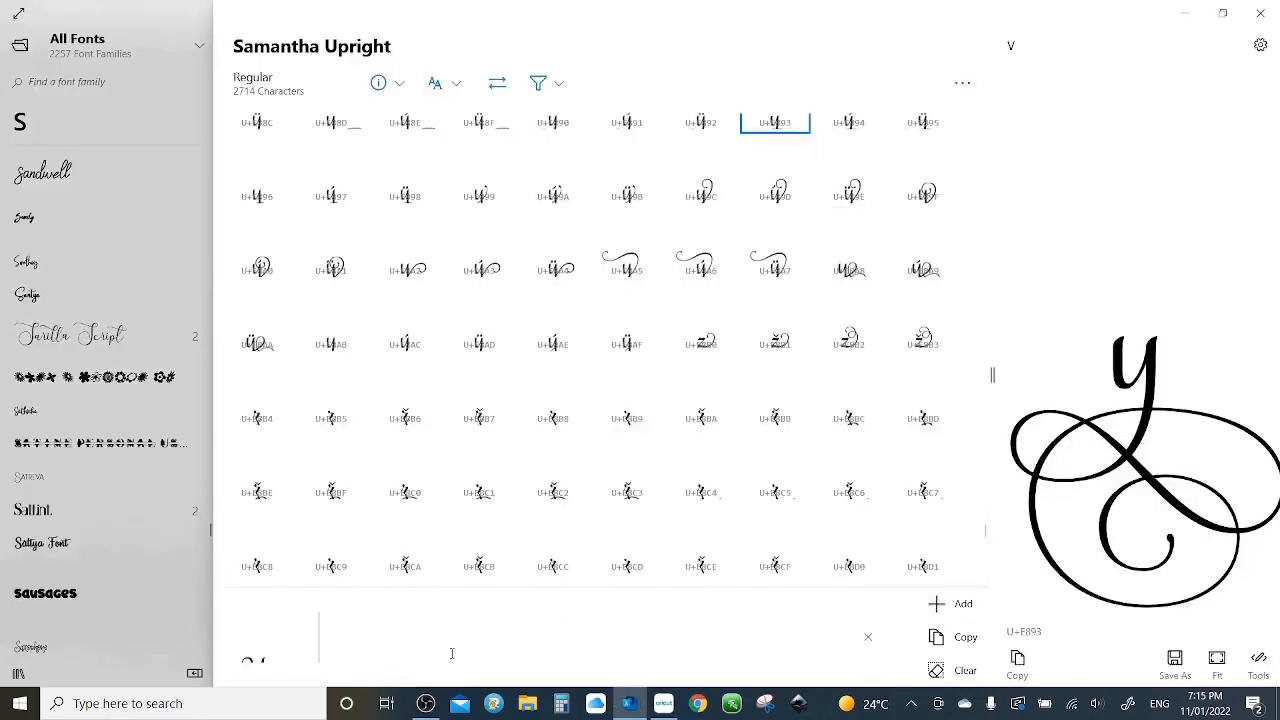
left_click(958, 645)
left_click(673, 650)
left_click(663, 705)
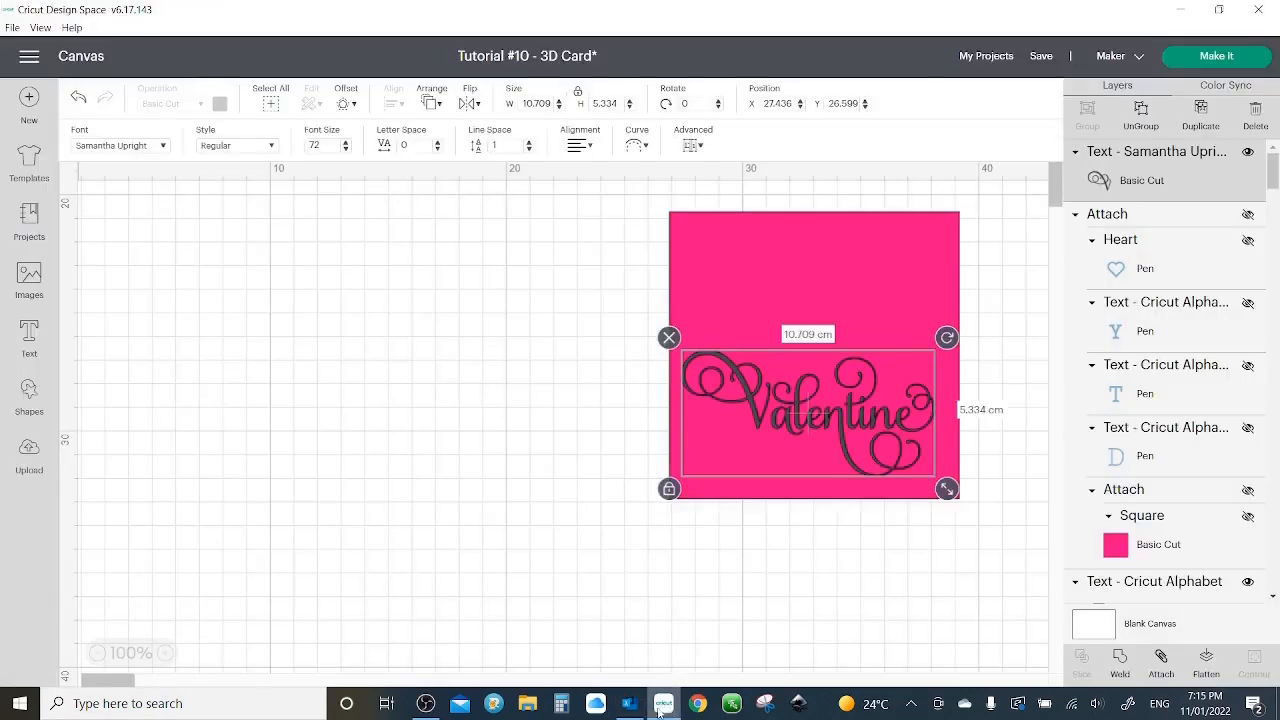
- Insert the copied "Happy" as new Samantha Upright text and place it above "Valentine" on the pink square
left_click(29, 338)
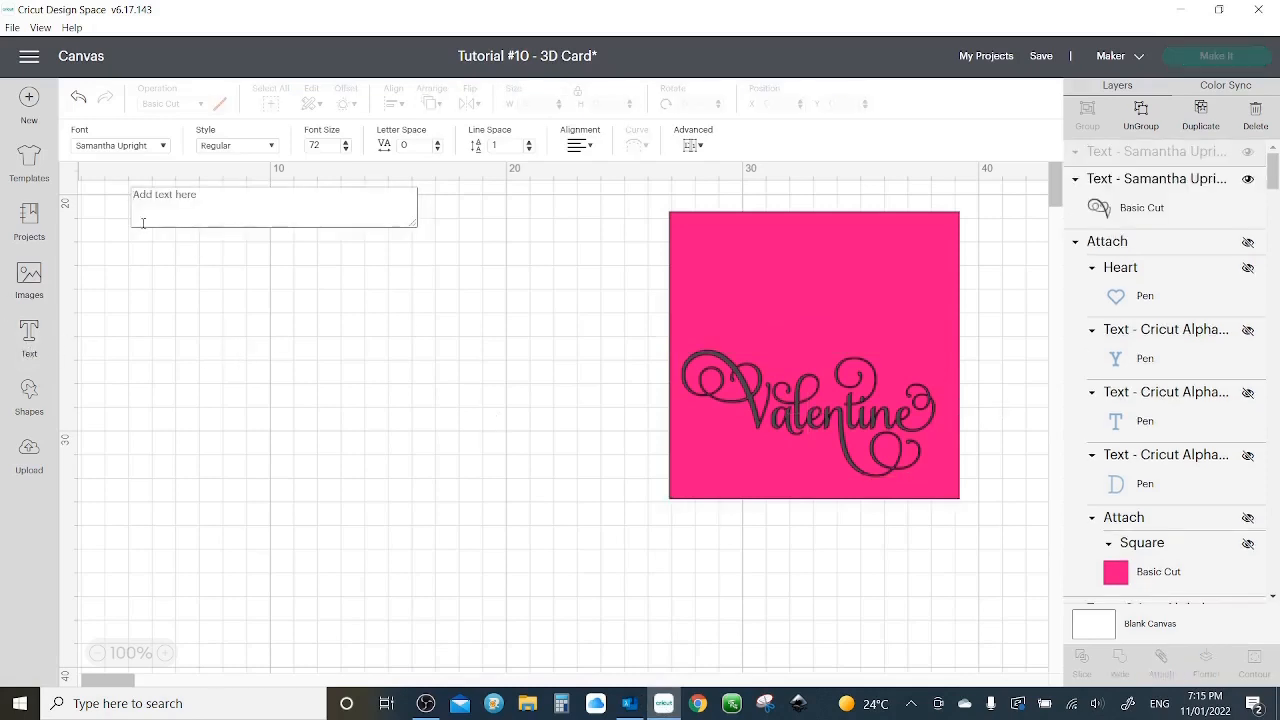
type("app")
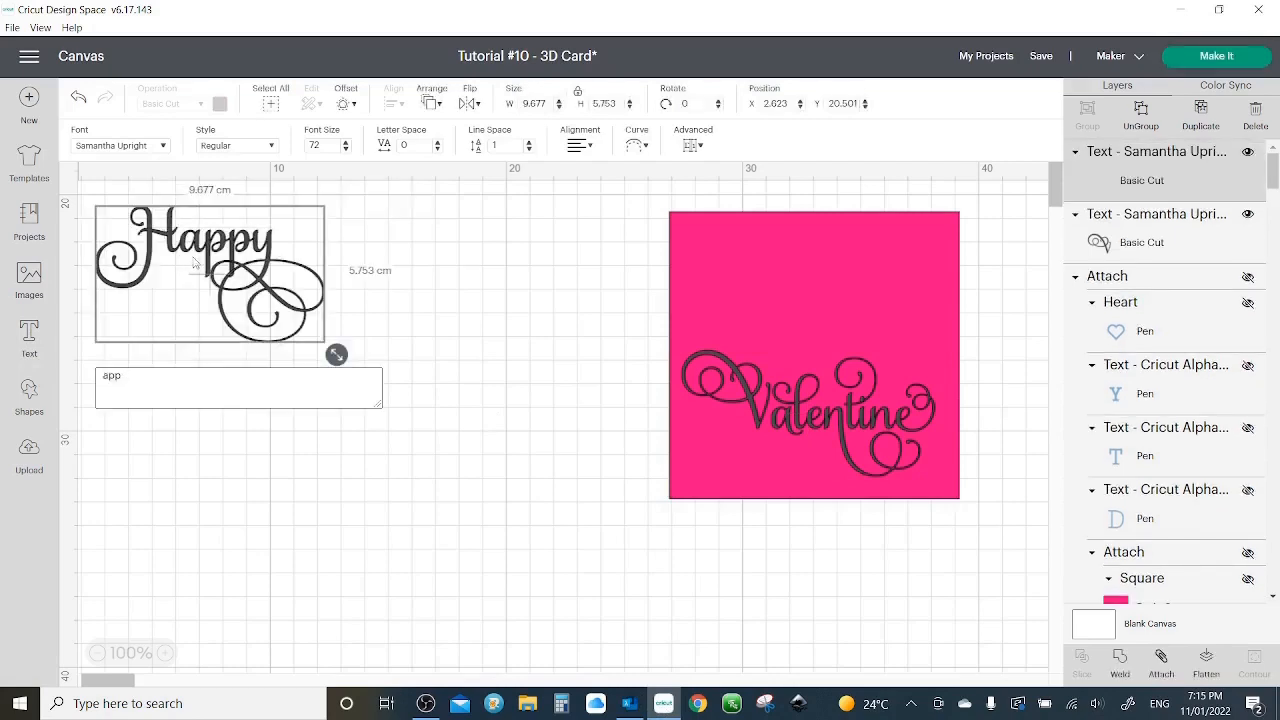
left_click_drag(197, 263, 808, 277)
- Shift "Valentine" slightly down on the pink square and reposition "Happy" just above it
left_click(830, 420)
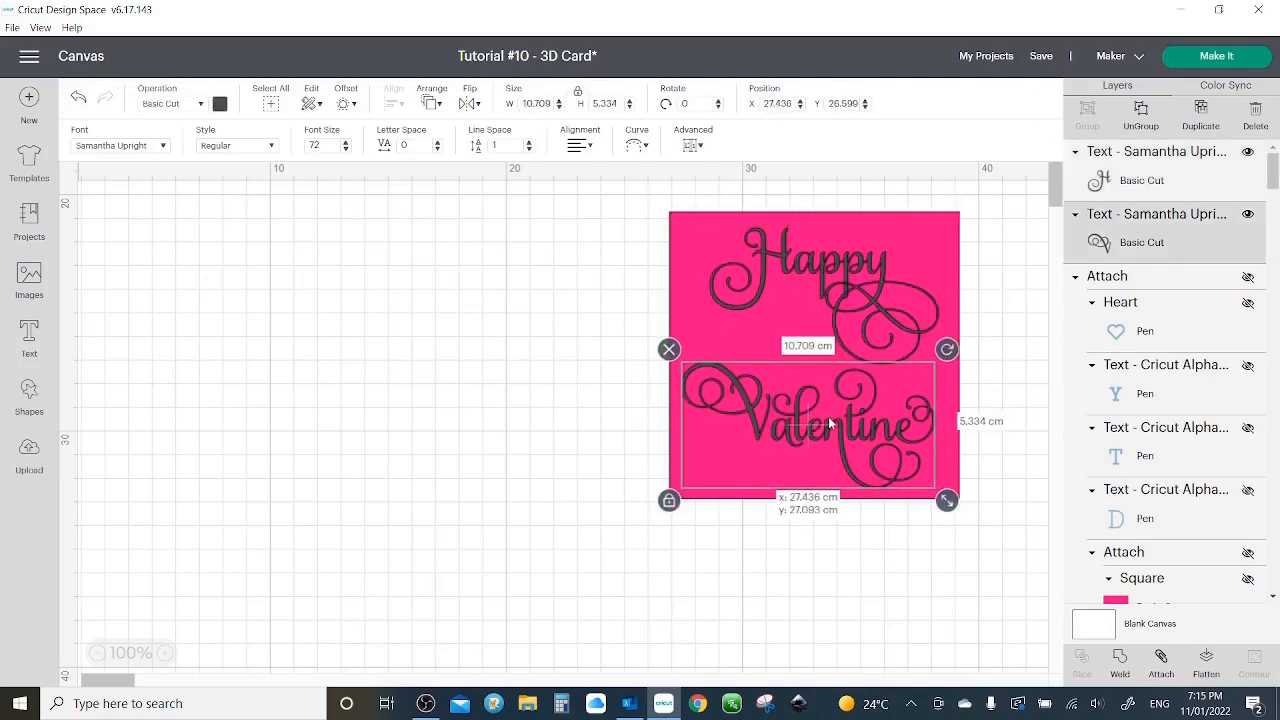
left_click(878, 320)
left_click_drag(877, 318, 880, 308)
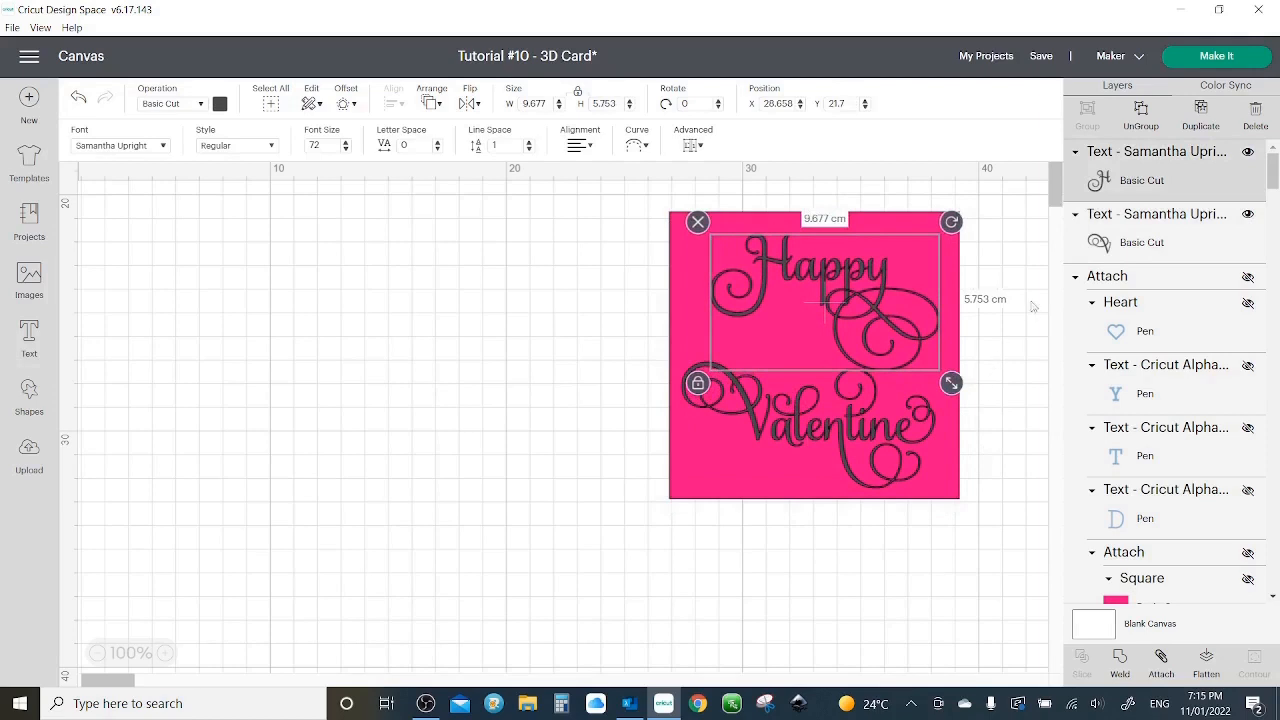
- Center the "Happy" and "Valentine" texts horizontally on each other
left_click(1010, 248)
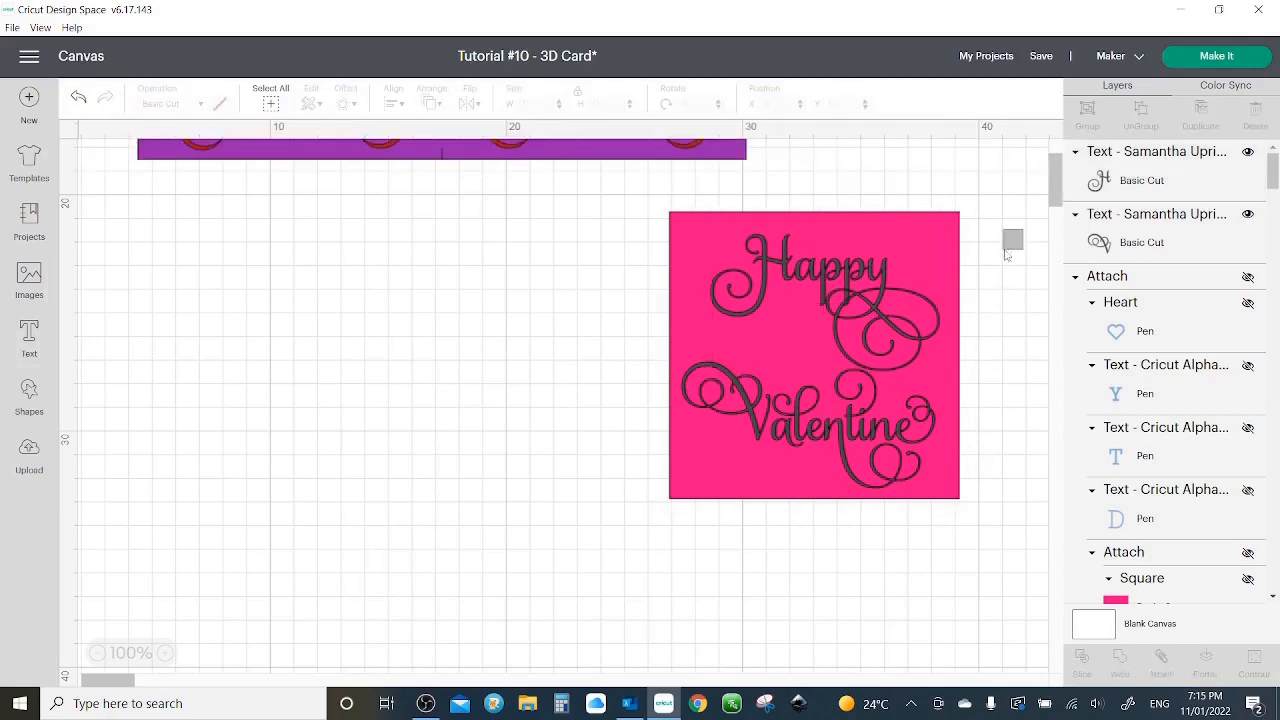
left_click(832, 305)
left_click(795, 428, "shift")
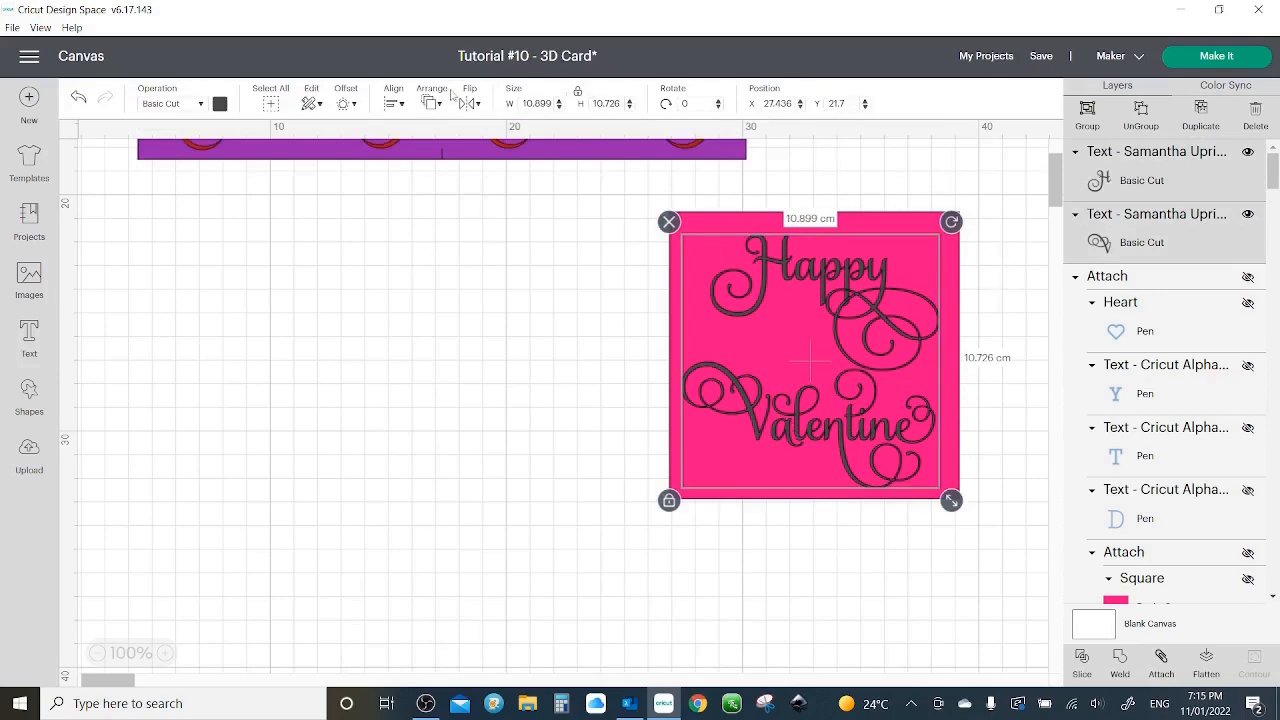
left_click(395, 103)
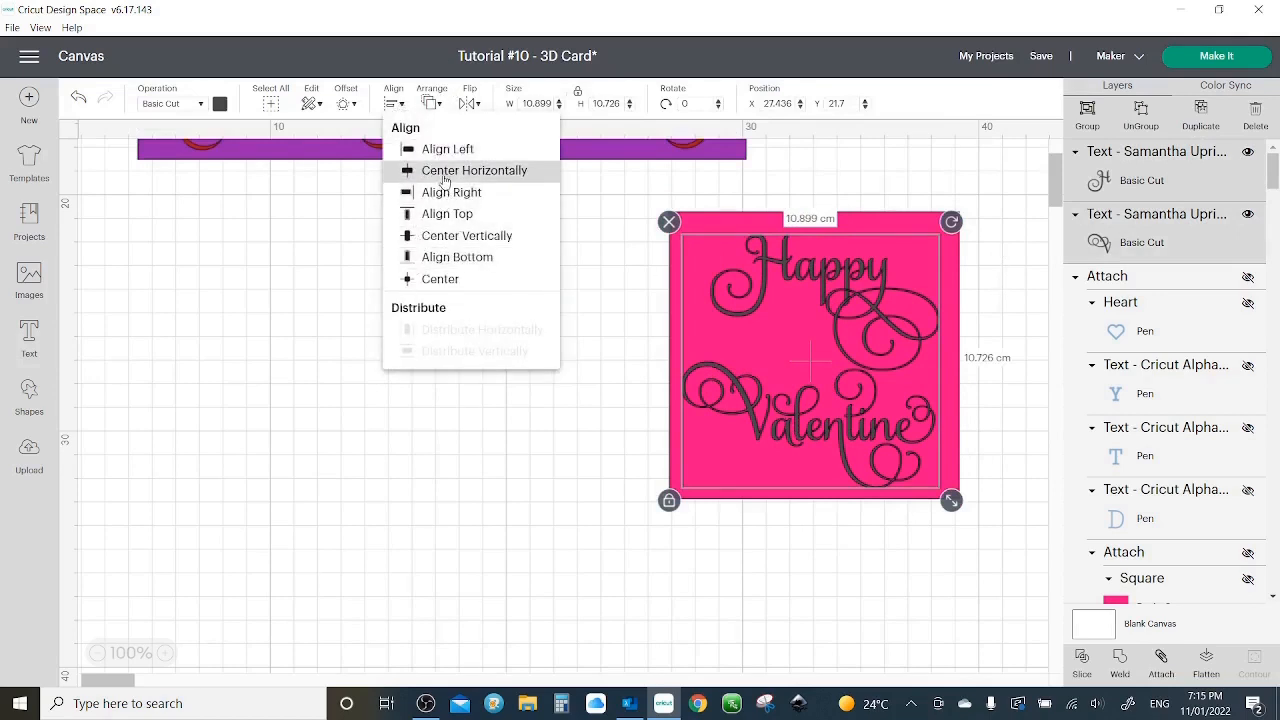
left_click(444, 178)
left_click(489, 405)
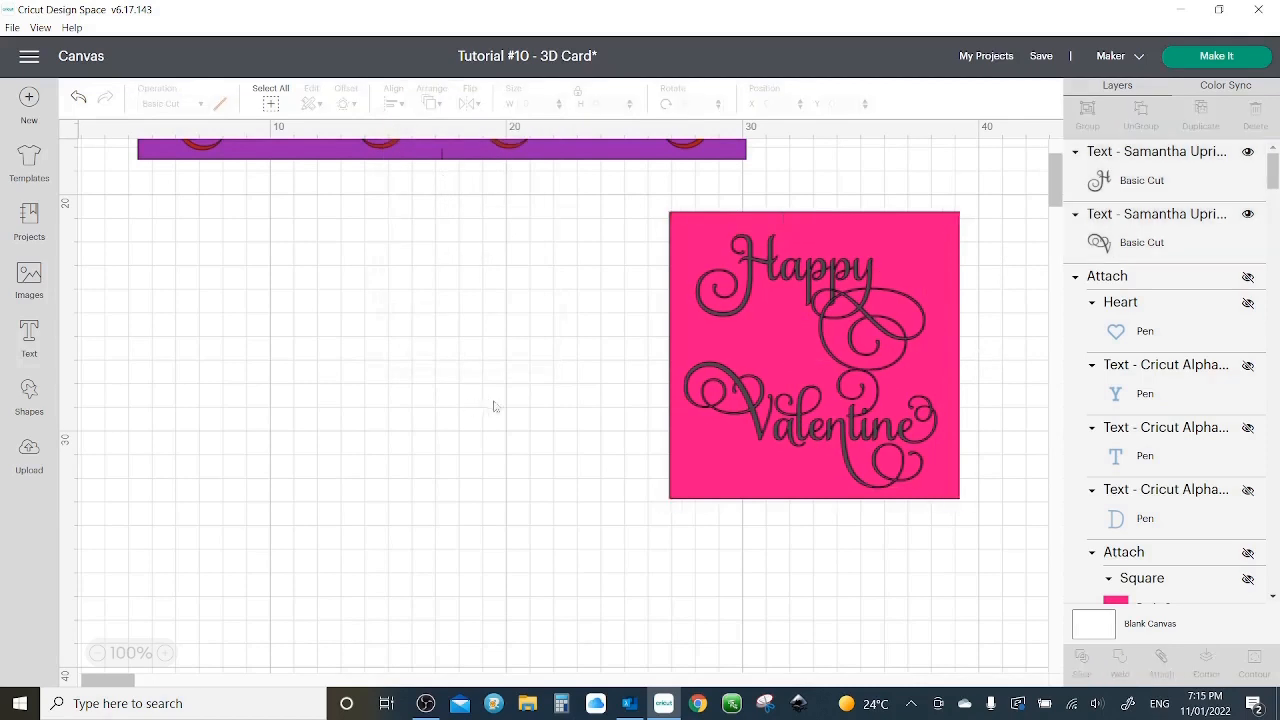
- Nudge "Valentine" slightly further down to Y 27.257 on the pink square
left_click(866, 426)
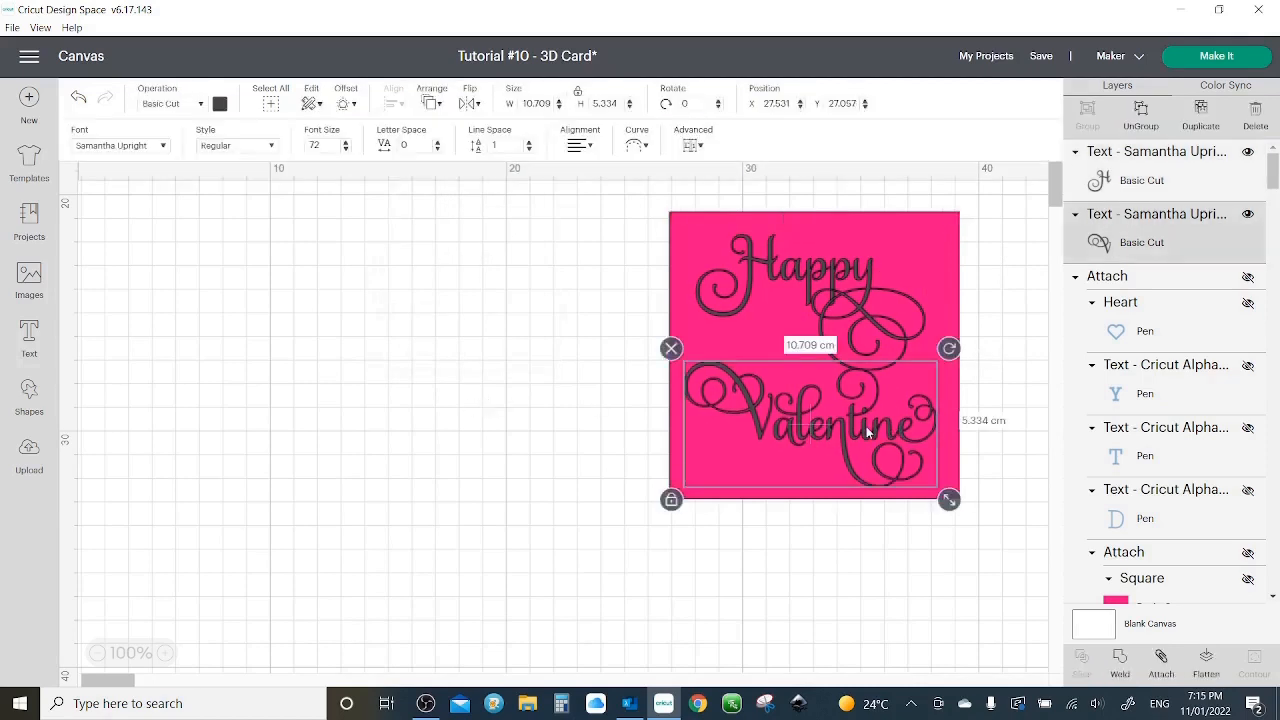
key("Down")
key("Down")
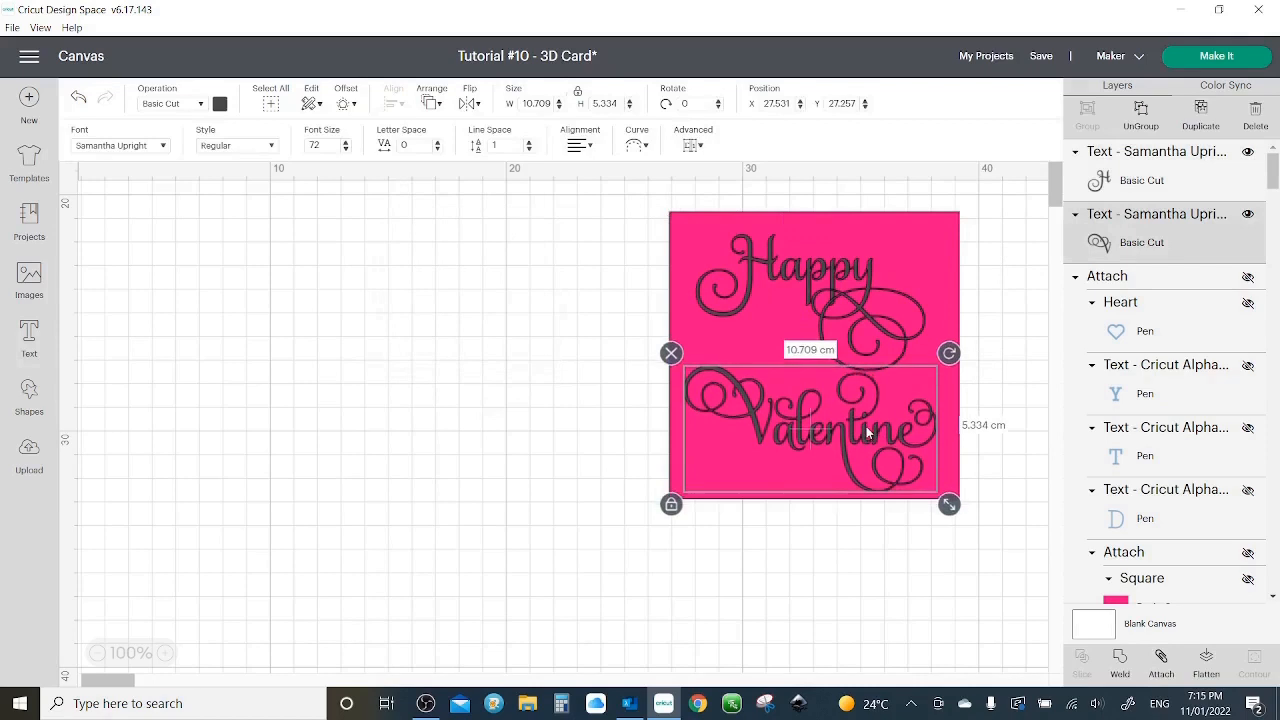
- Rotate "Happy" to 330.4 degrees, then tilt "Valentine" to a similar slant and reposition it beneath on the pink square
left_click(545, 421)
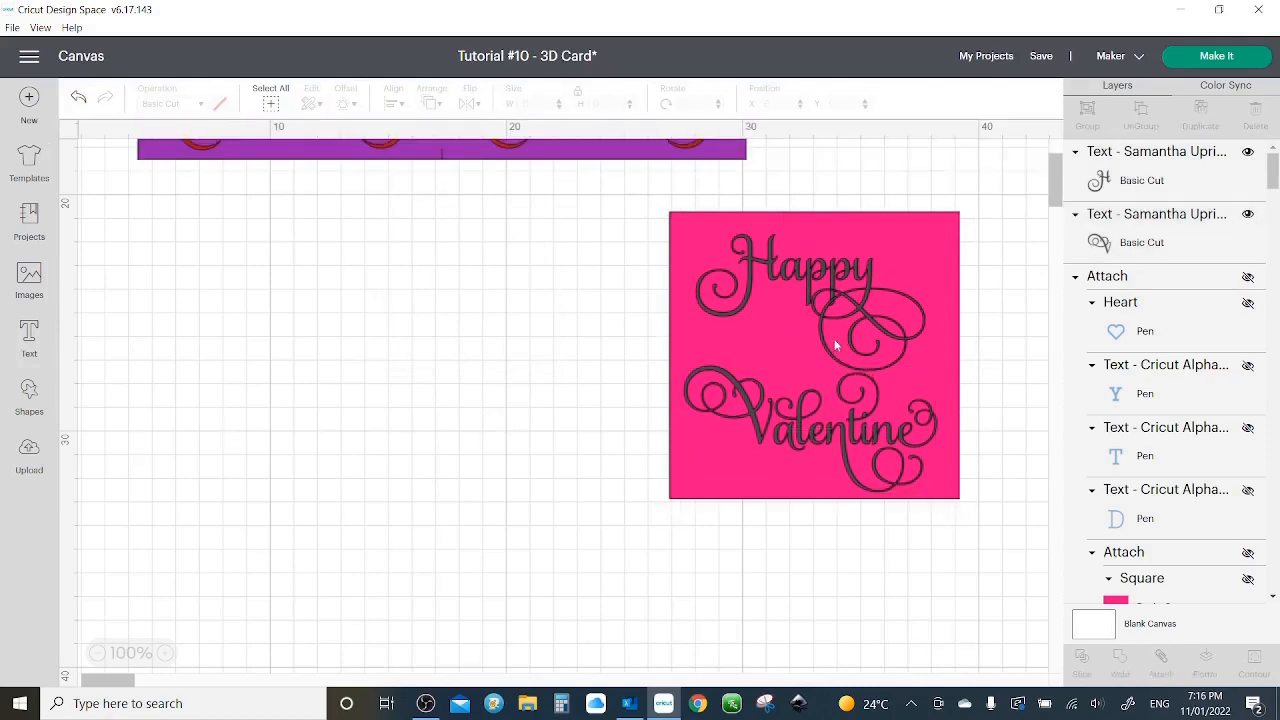
left_click(880, 301)
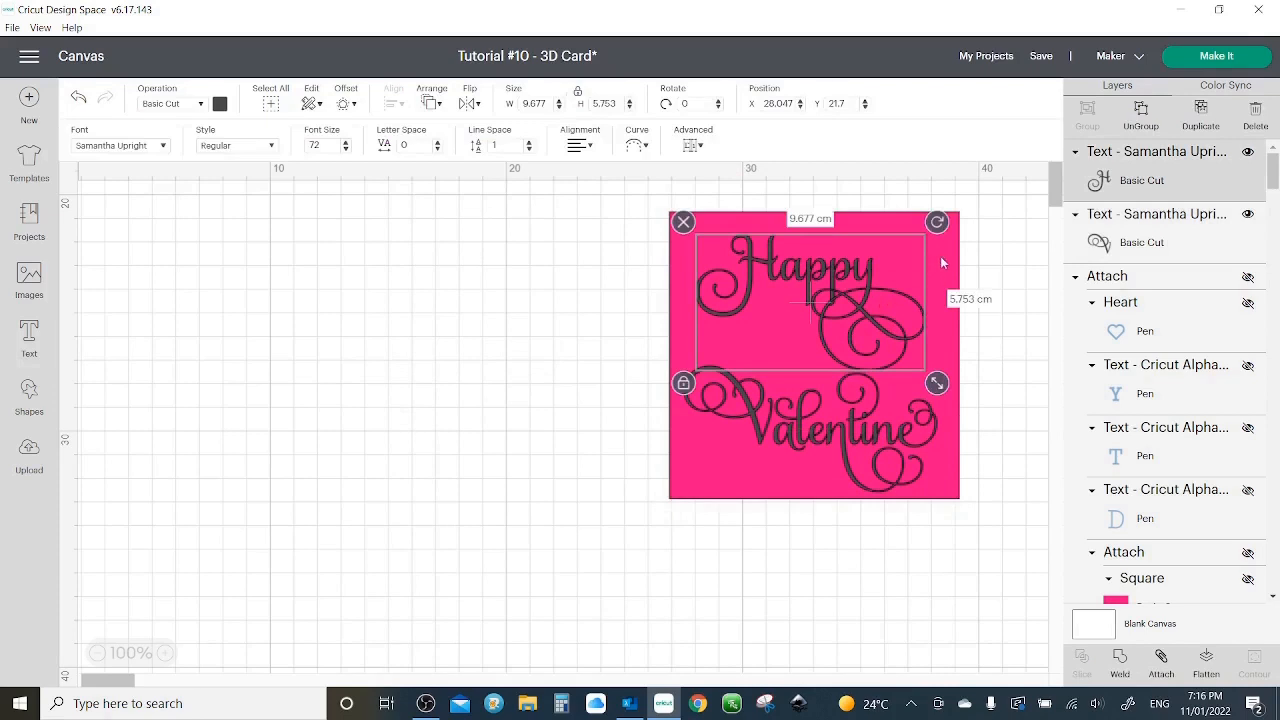
left_click_drag(940, 225, 884, 174)
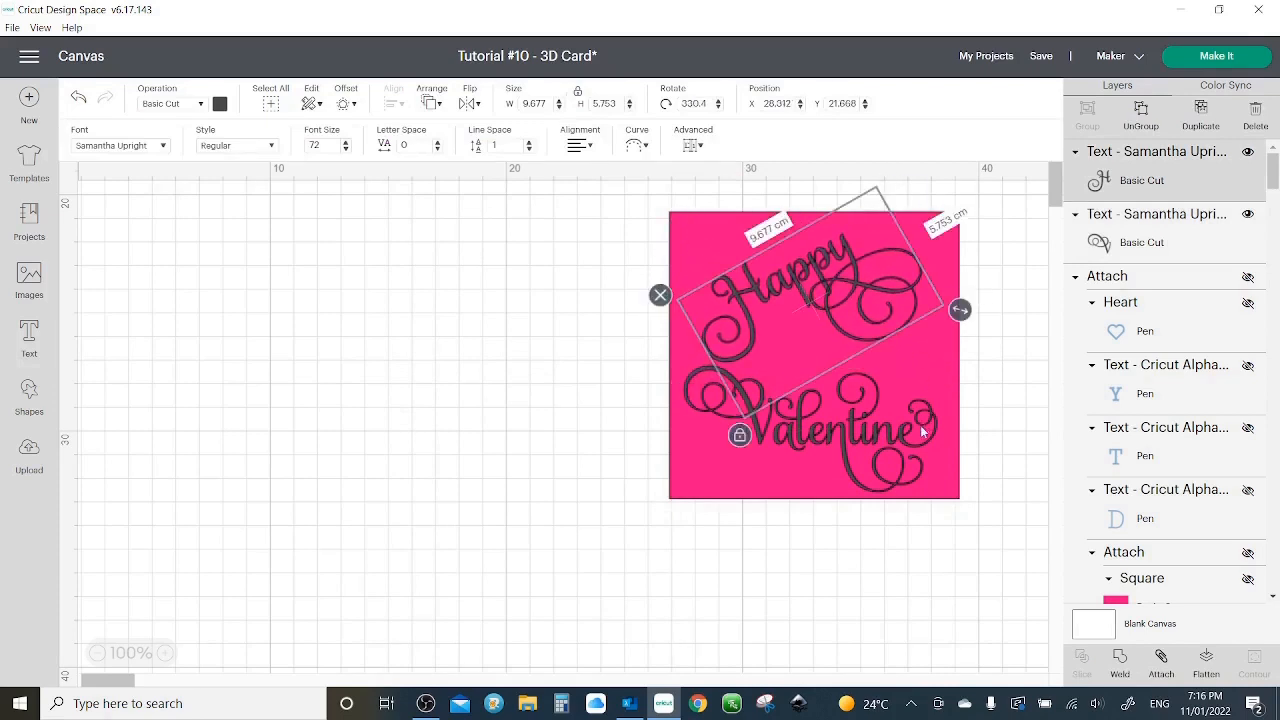
left_click(890, 473)
left_click_drag(948, 351, 880, 285)
left_click_drag(847, 398, 842, 407)
left_click(844, 284)
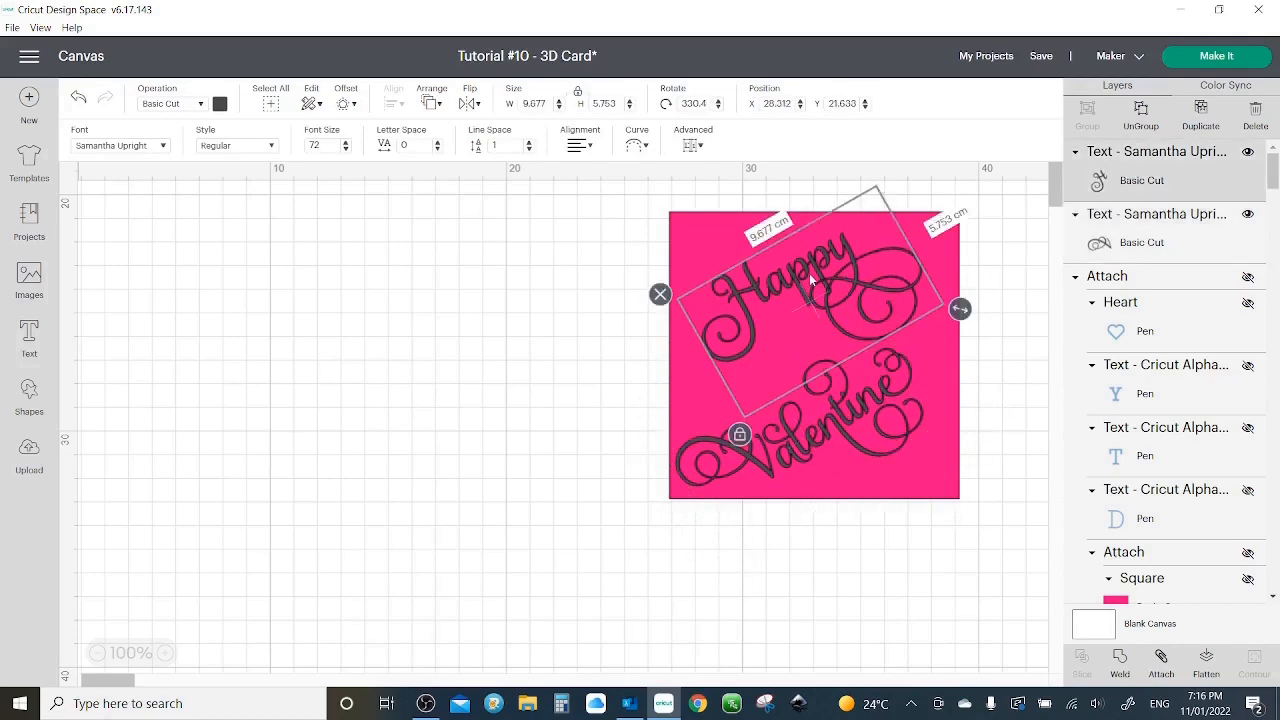
scroll(880, 470, "up", 4)
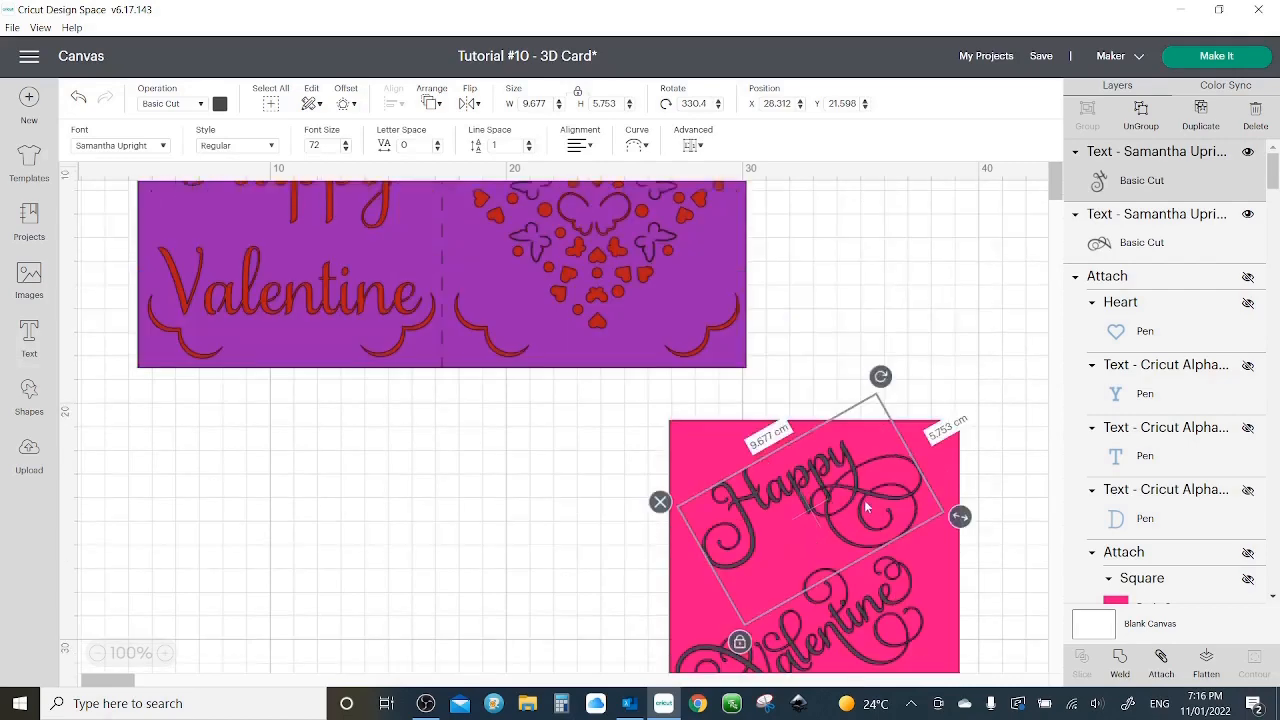
scroll(864, 500, "down", 2)
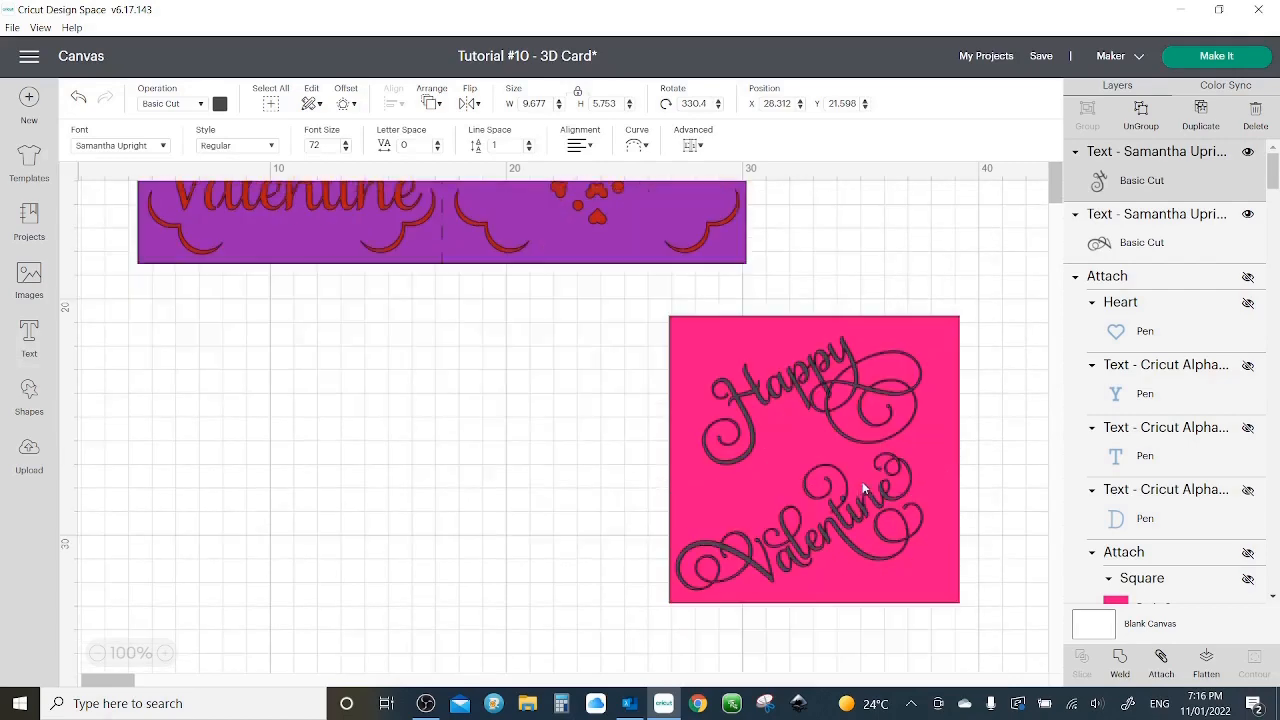
- Tilt "Happy" and "Valentine" further to about 321 degrees and reposition both within the pink square
left_click(845, 352)
left_click_drag(880, 266, 859, 266)
left_click_drag(815, 400, 802, 411)
left_click_drag(872, 520, 890, 510)
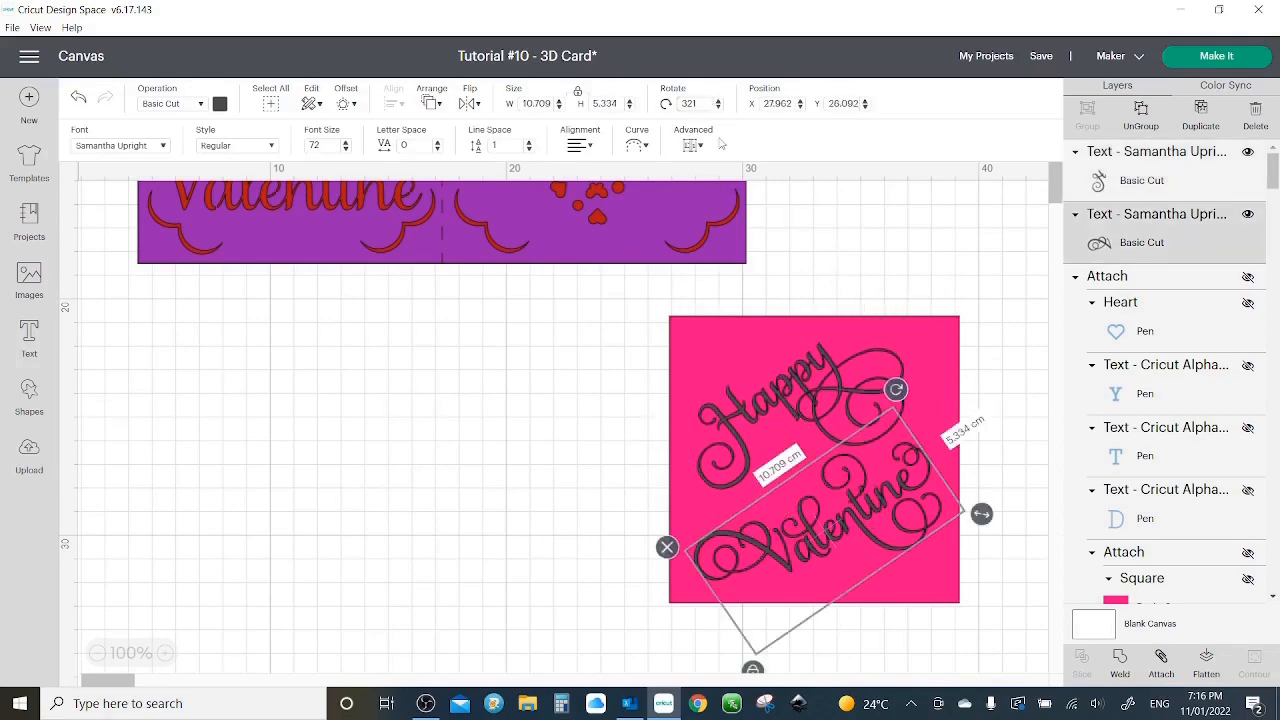
- Change the operation of both "Happy" and "Valentine" from Basic Cut to Pen
left_click(765, 398)
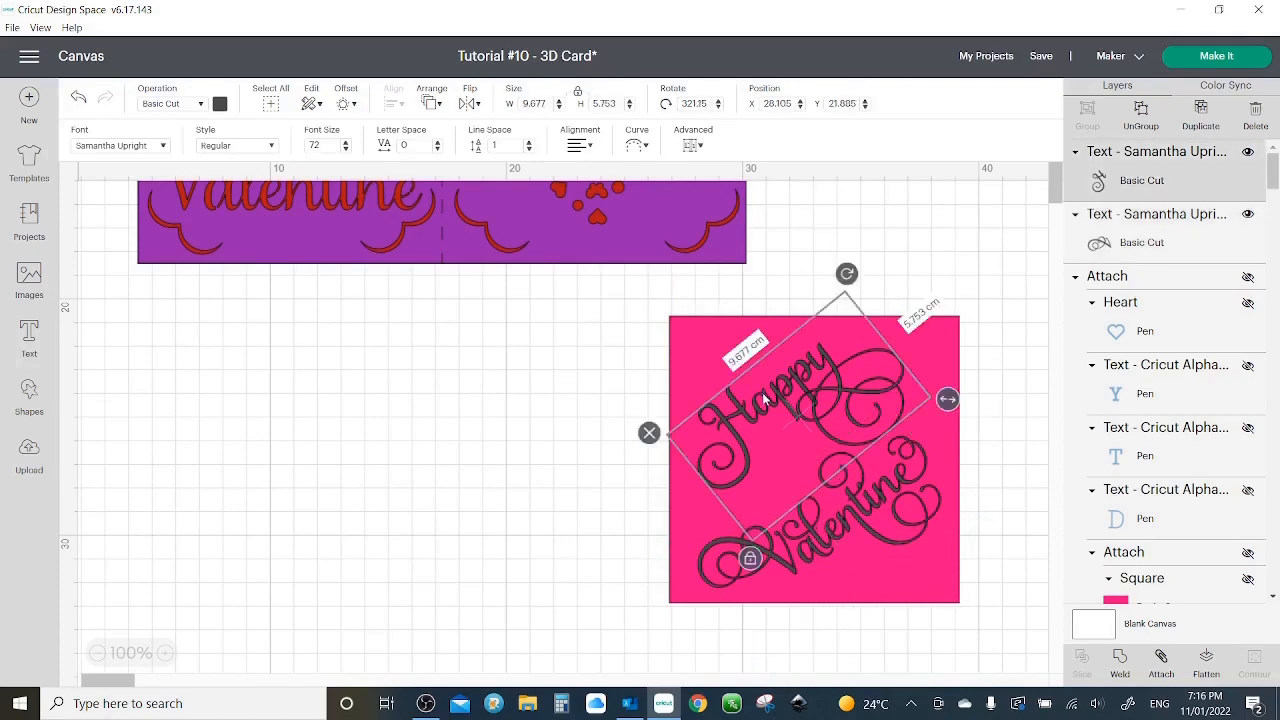
left_click(822, 495)
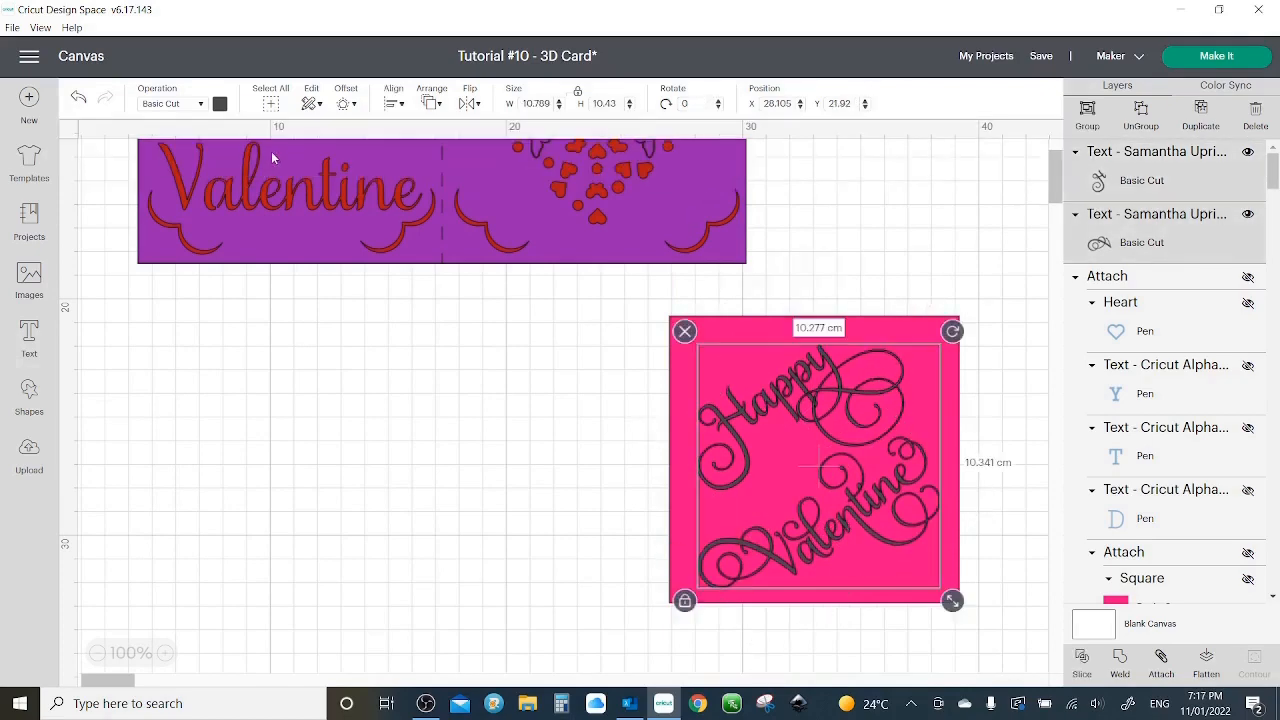
left_click(220, 104)
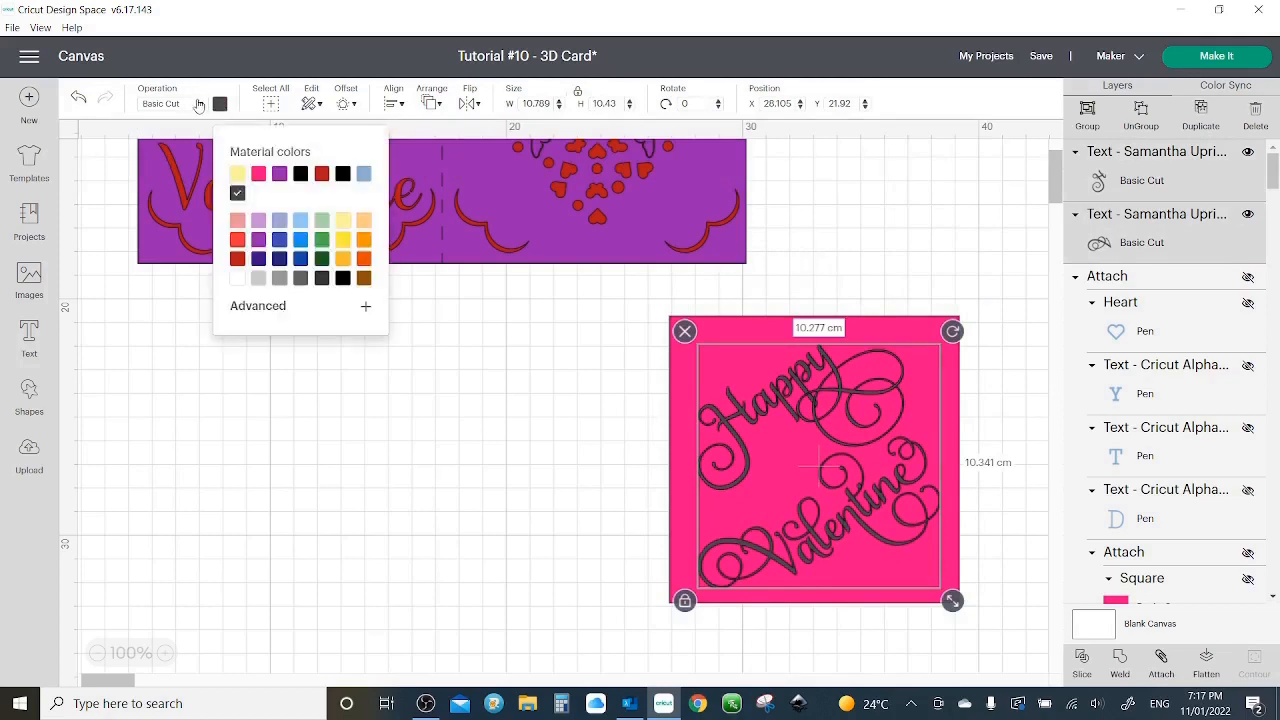
left_click(195, 108)
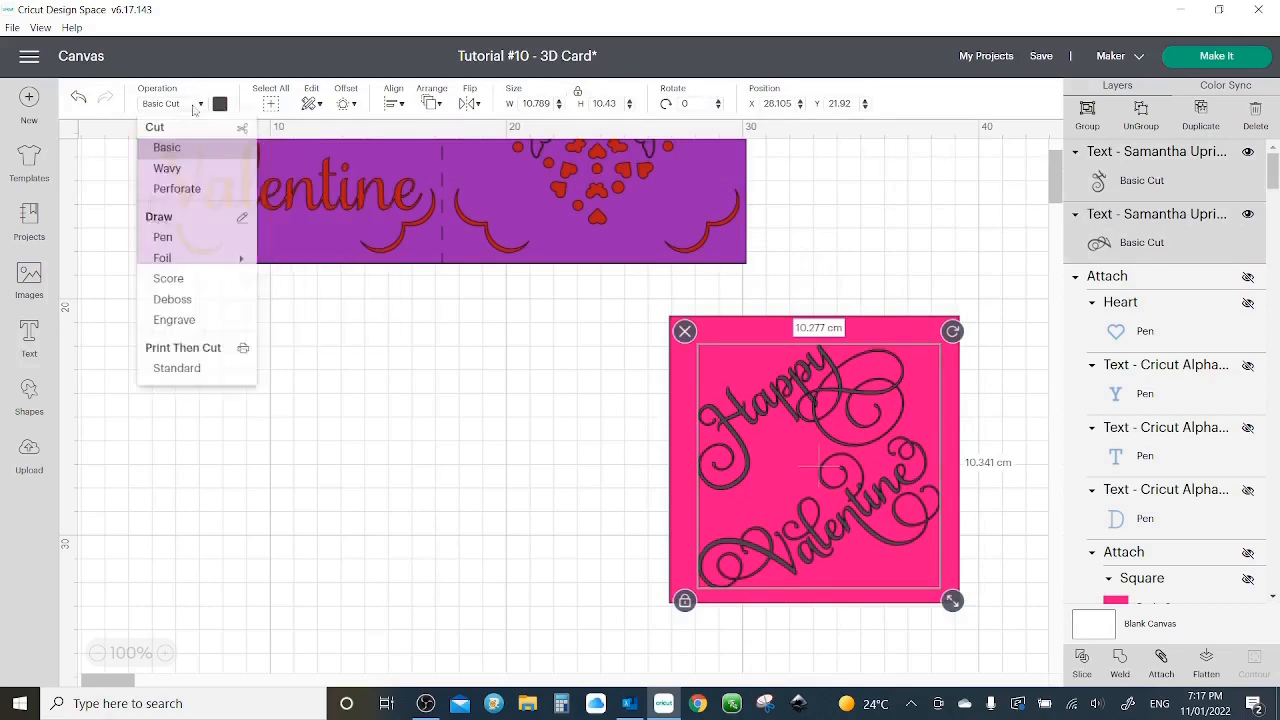
left_click(165, 240)
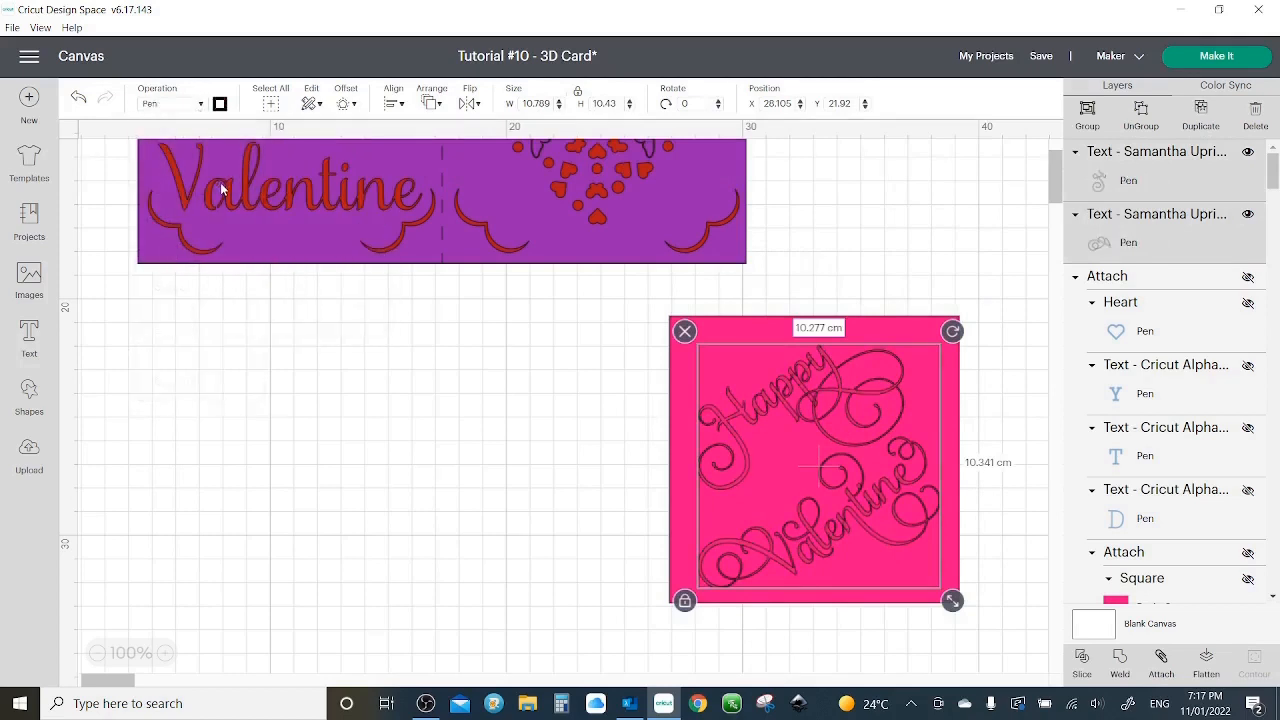
- Set the pen for both words to M - Marker (1mm) in Black
left_click(220, 104)
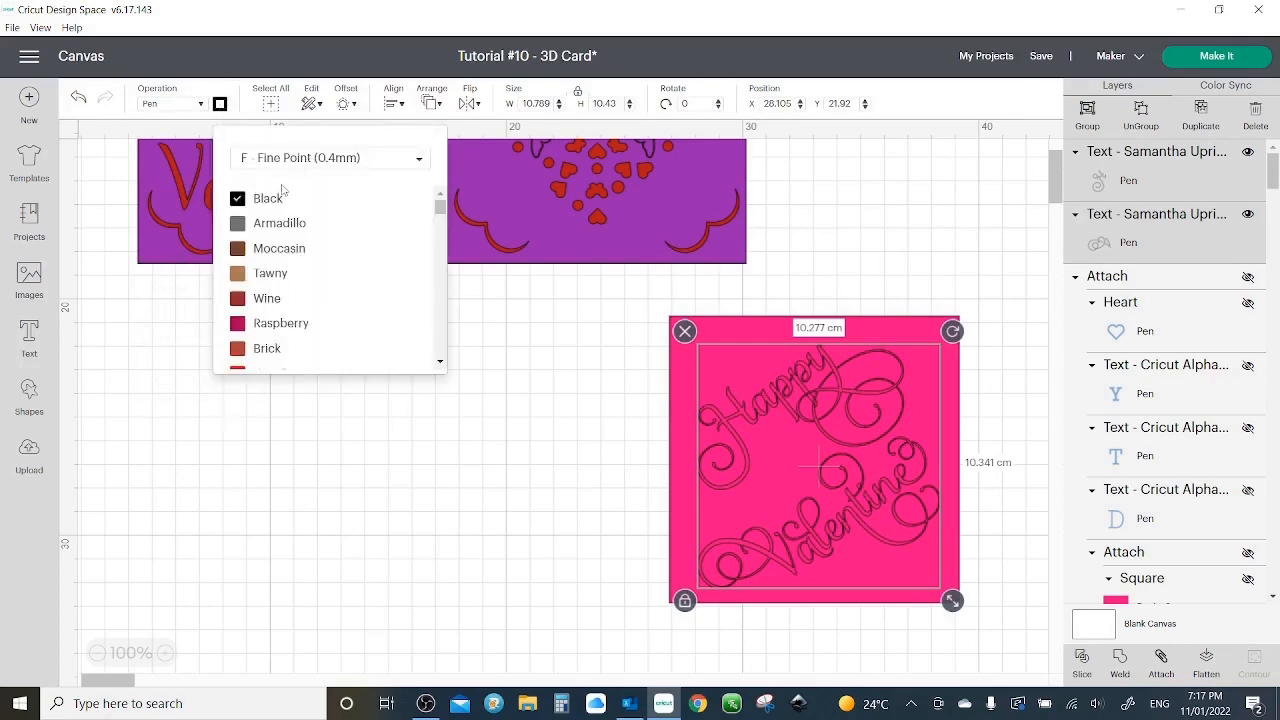
left_click(358, 160)
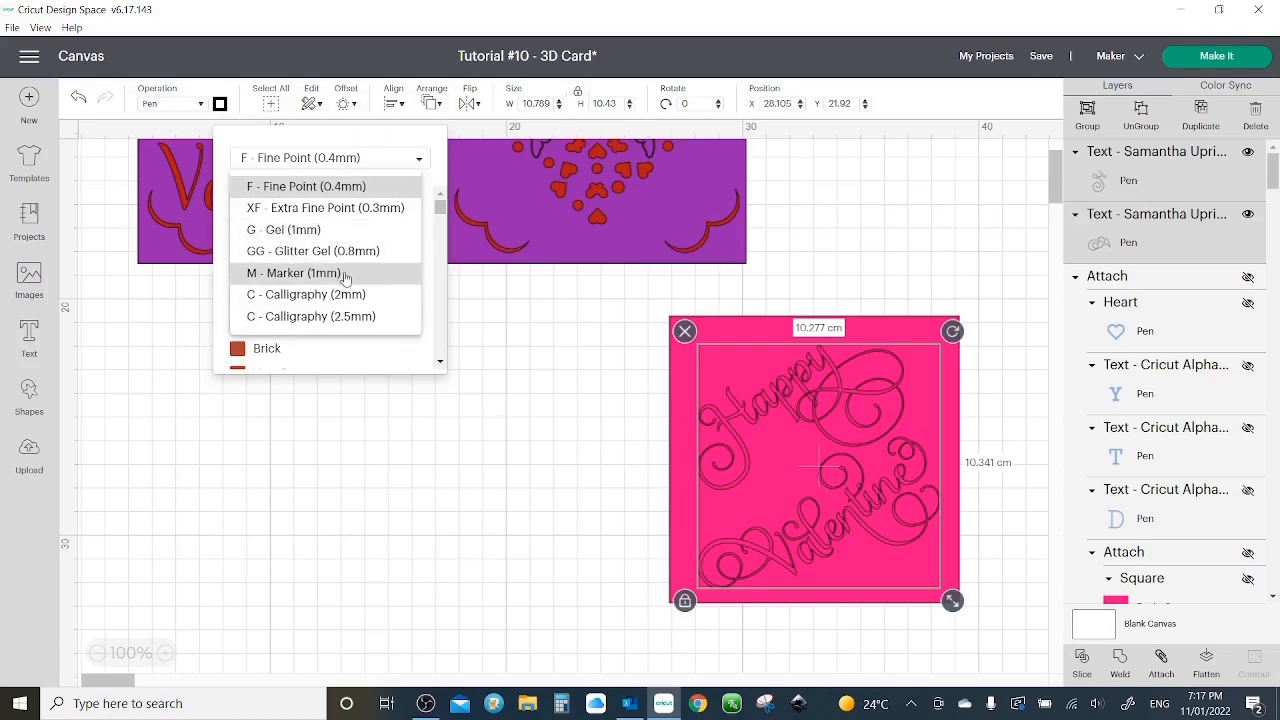
left_click(343, 275)
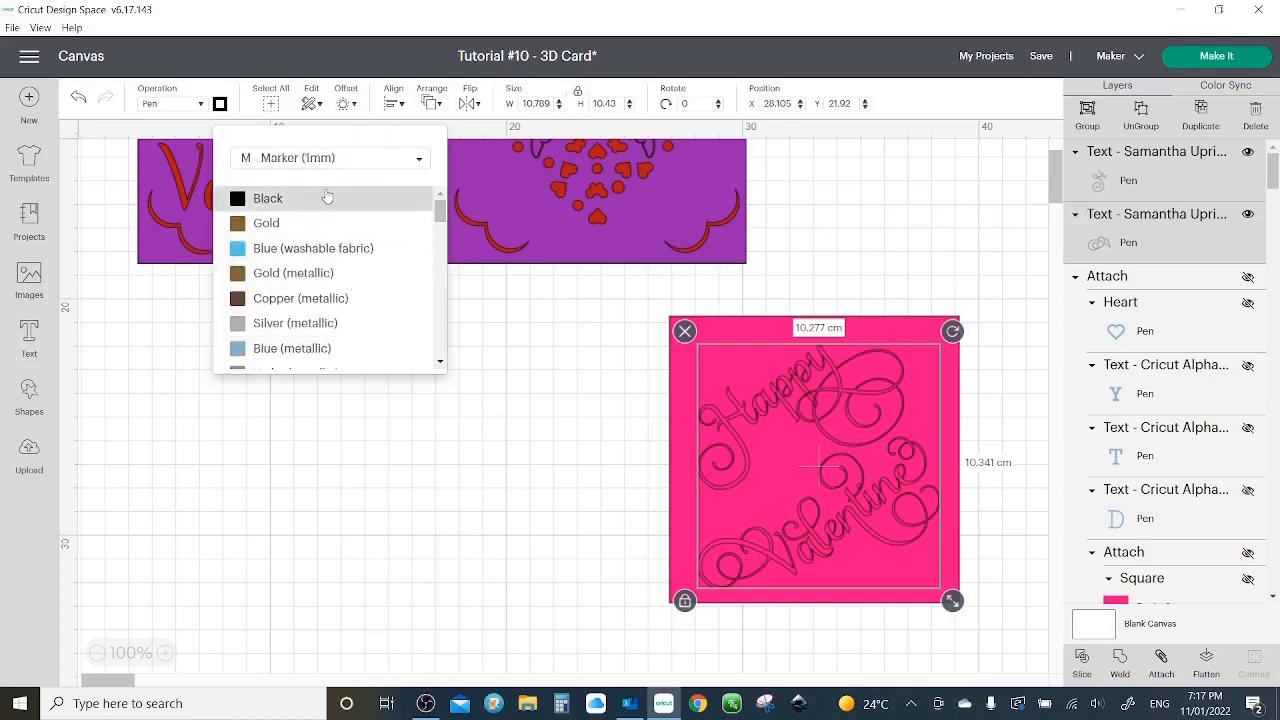
left_click(327, 198)
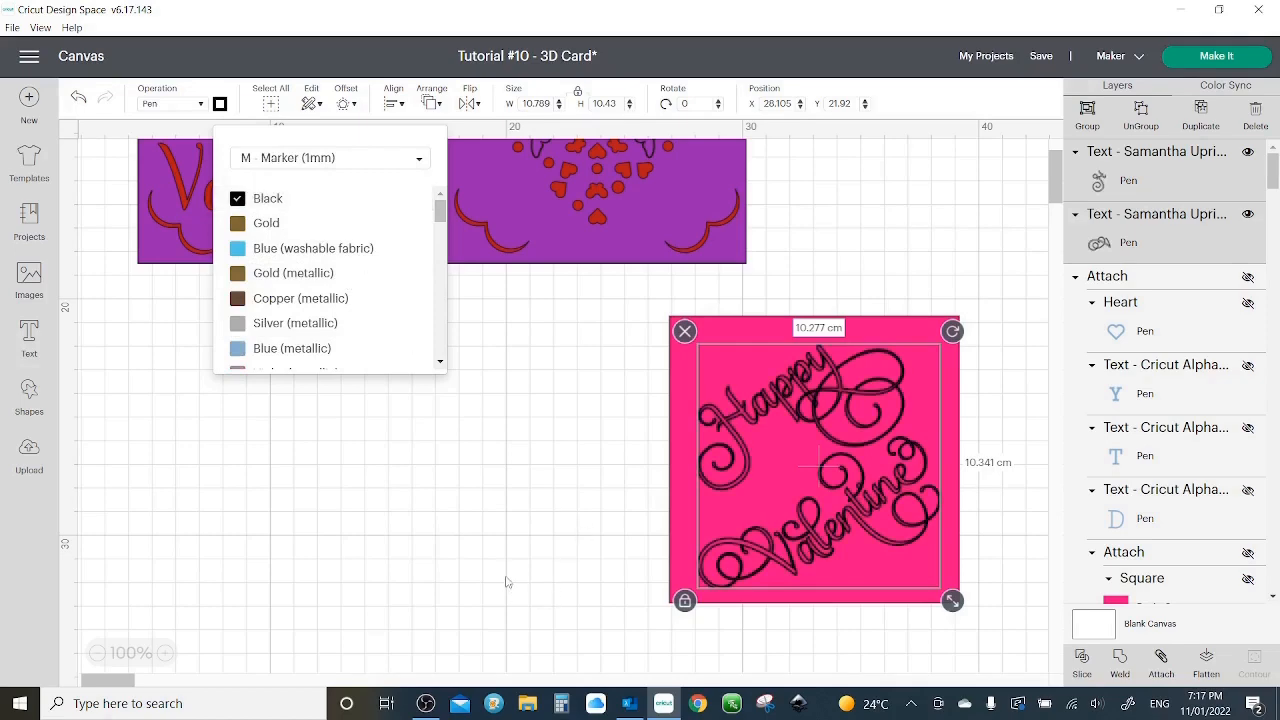
left_click(507, 574)
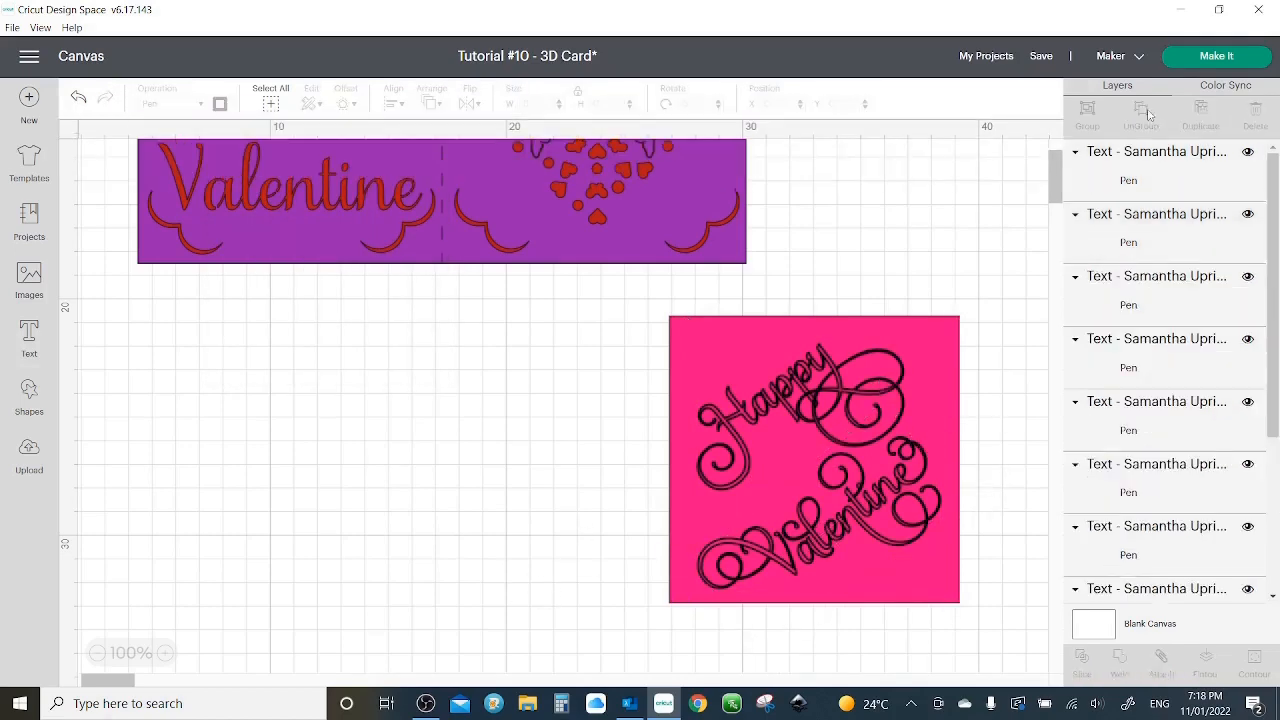
- Shift the final letters "ine" of "Valentine" together slightly to the right, to X 35.196 and Y 26.057
left_click(873, 500)
left_click(895, 490, "shift")
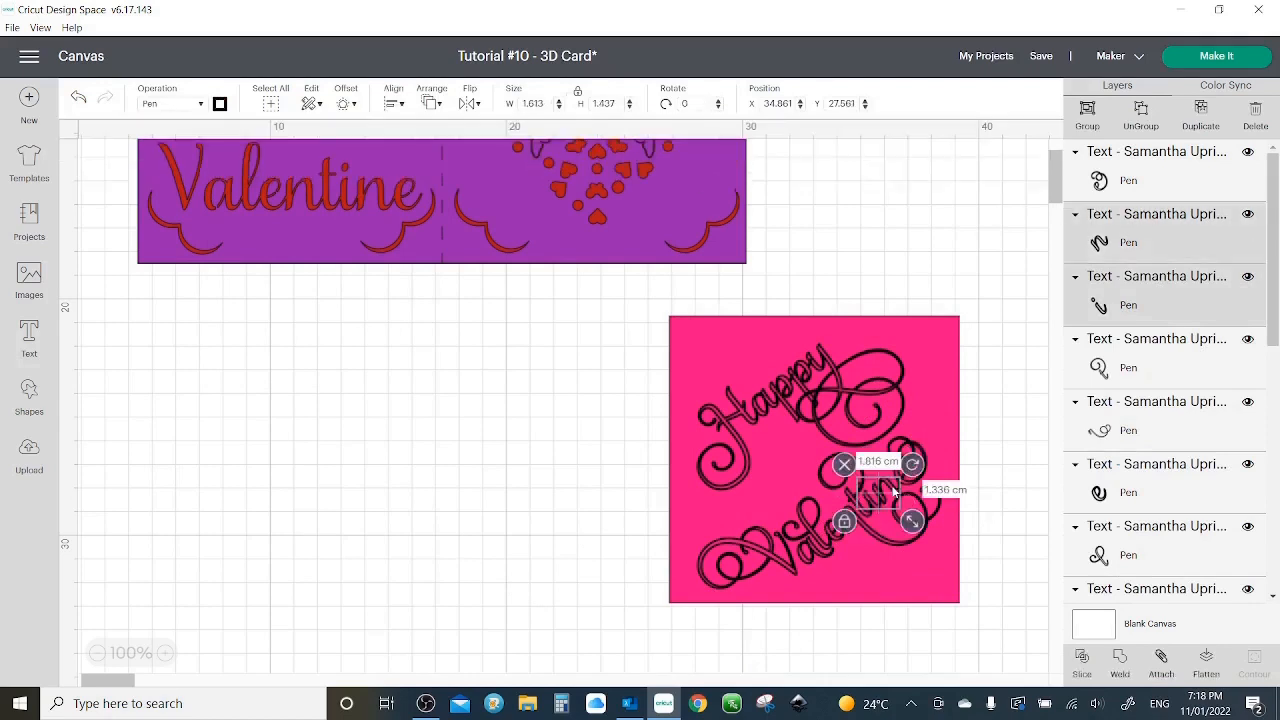
left_click(910, 483, "shift")
key("Down")
key("Down")
key("Down")
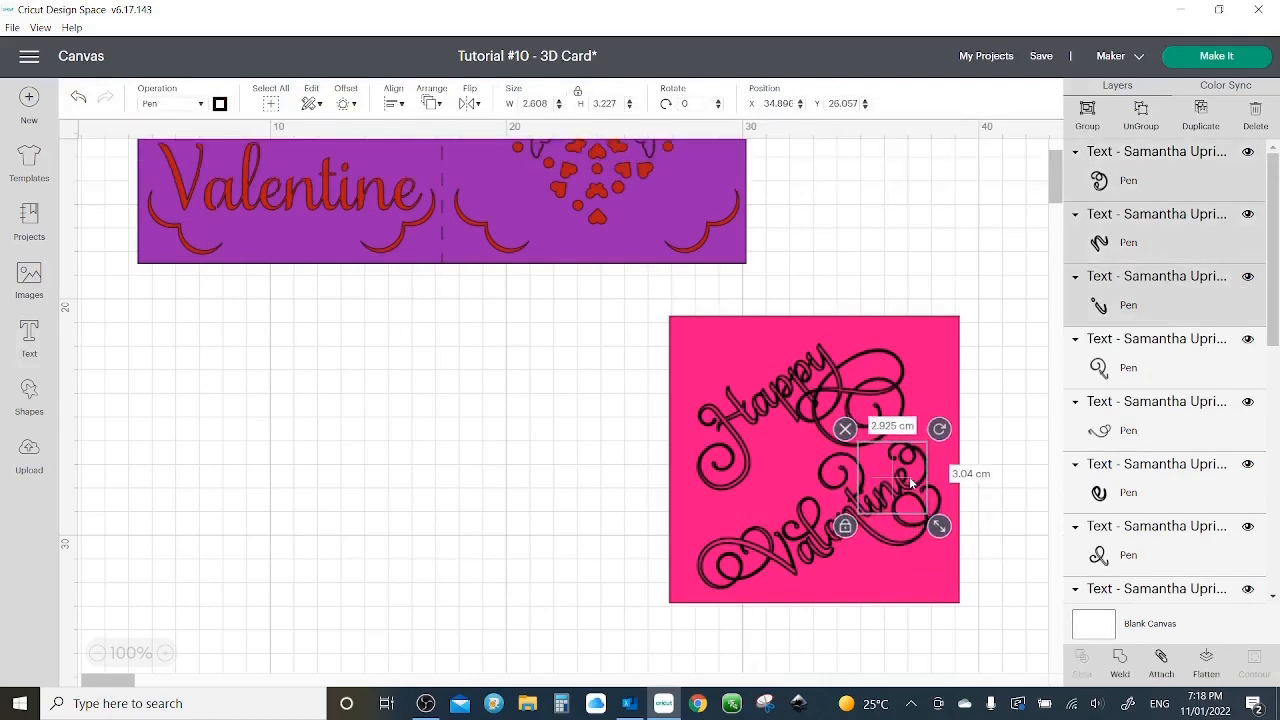
key("Right")
key("Right")
key("Up")
key("Right")
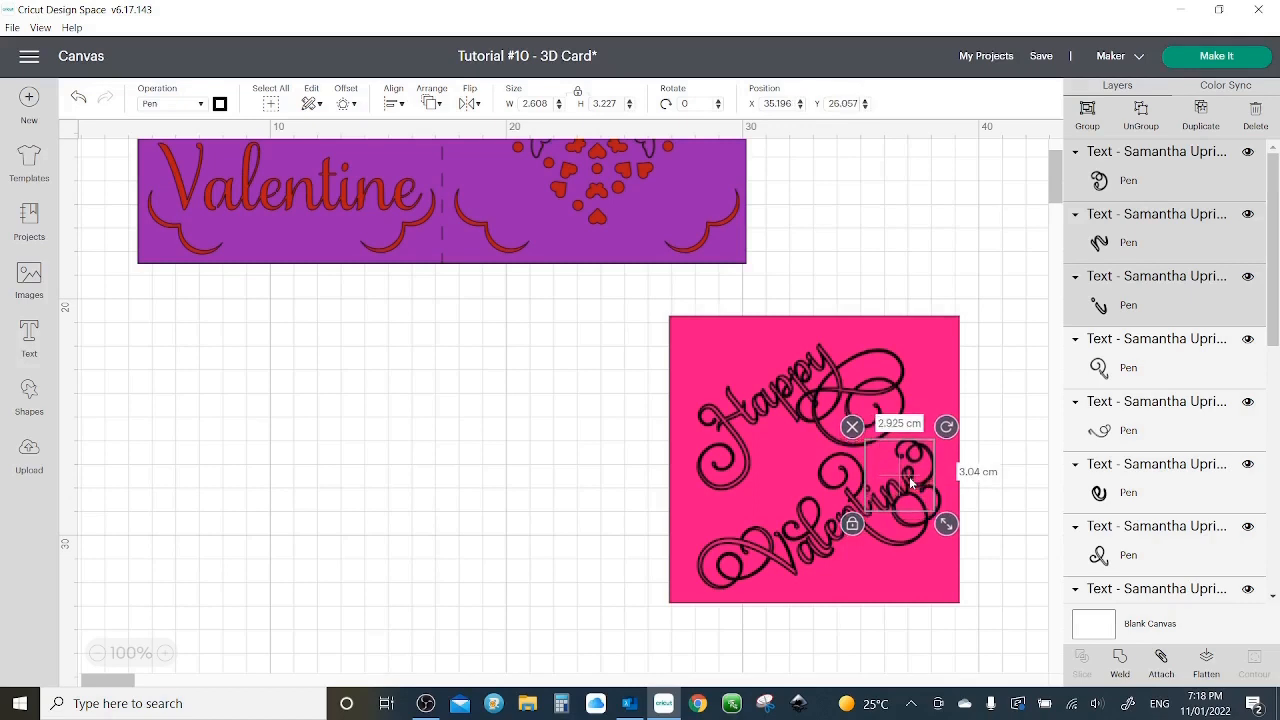
- Nudge the swashed first "n" of "Valentine" slightly down and to the right to adjust its letter spacing
left_click(839, 527)
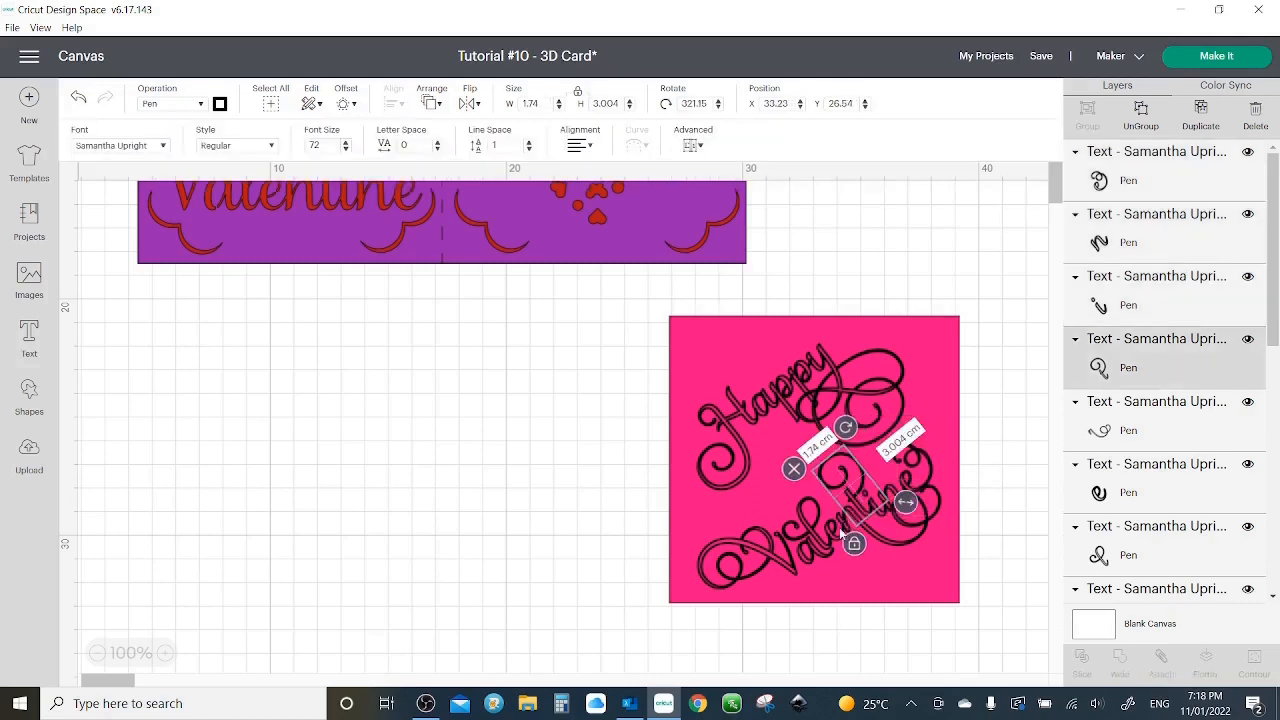
left_click(847, 524)
key("Down")
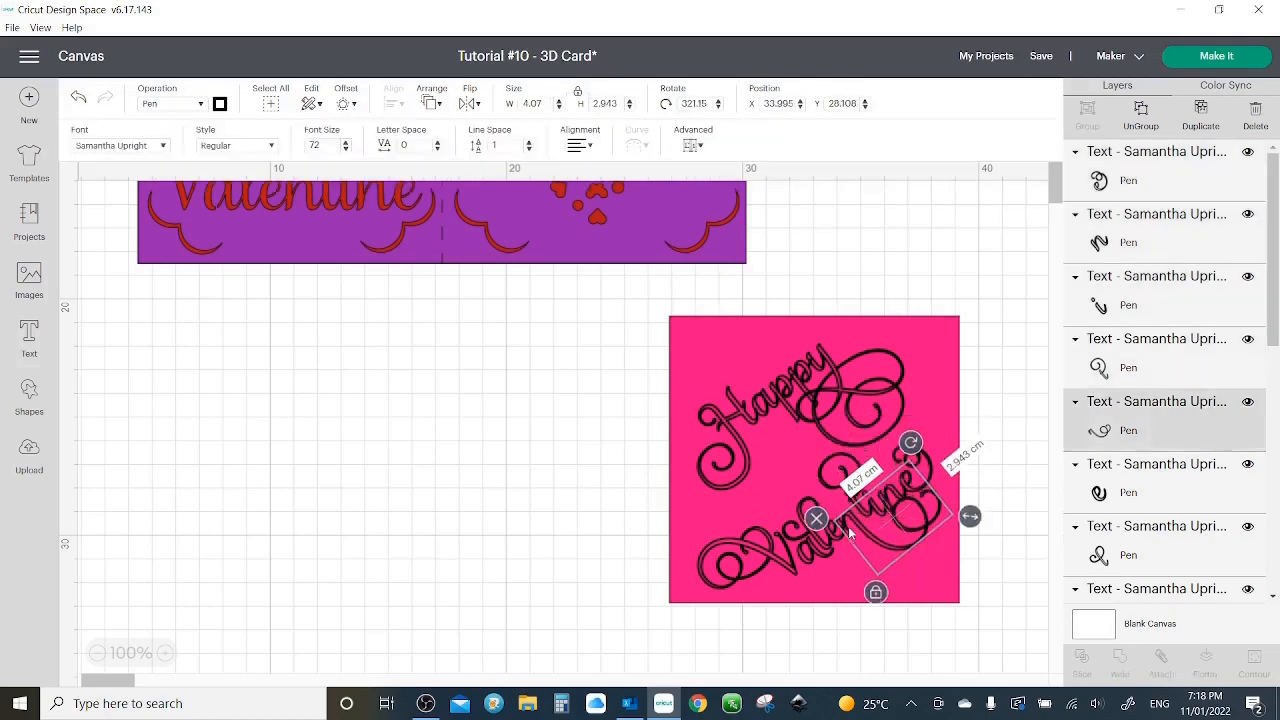
key("Down")
key("Right")
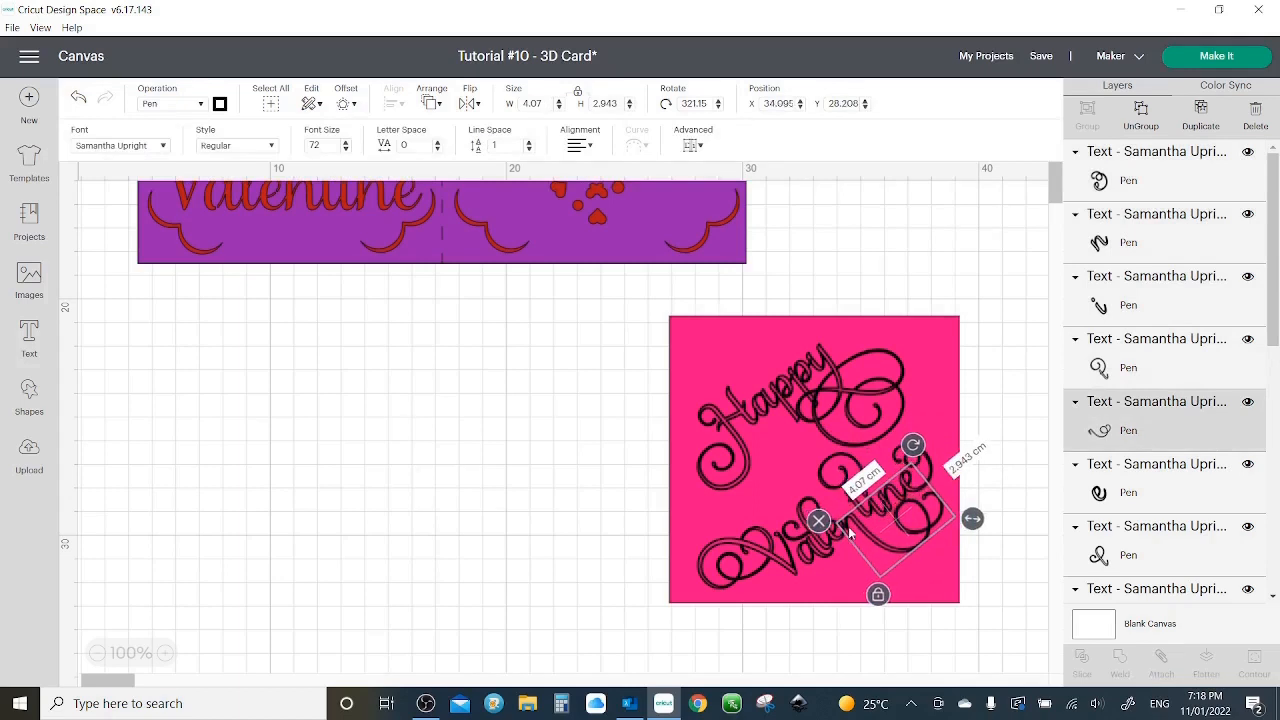
left_click(548, 519)
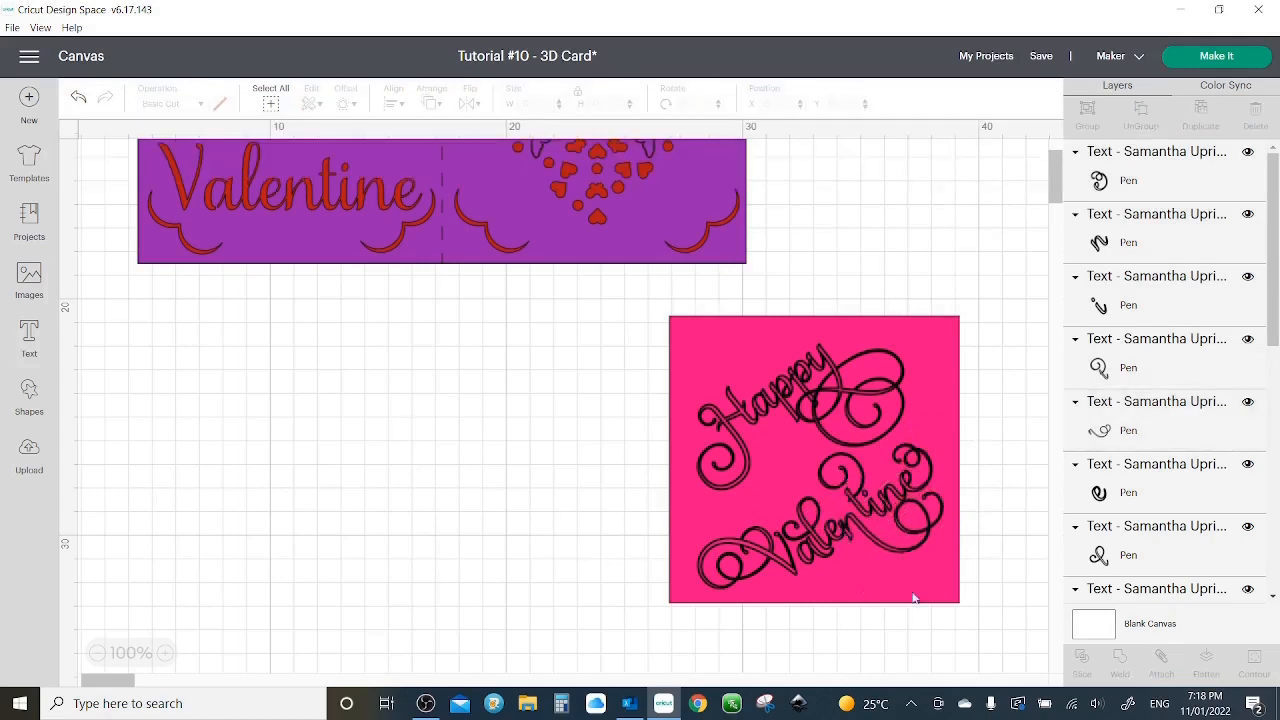
left_click(870, 534)
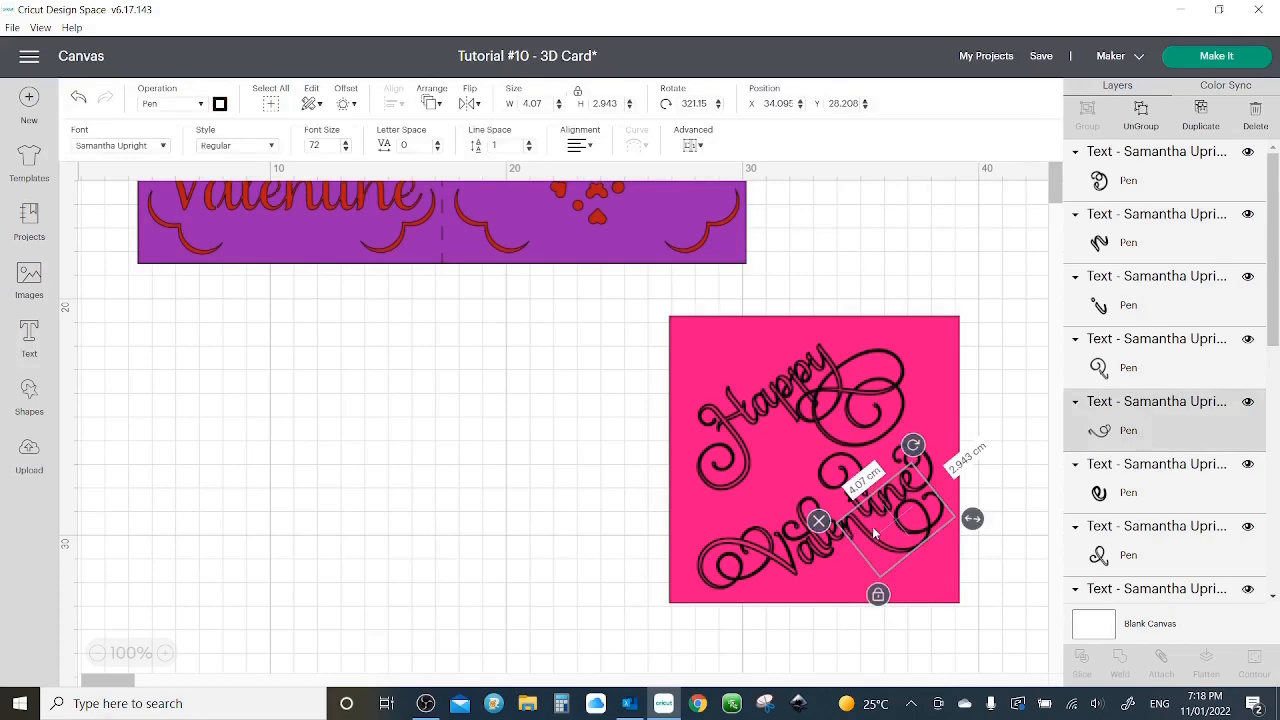
key("Right")
left_click(600, 531)
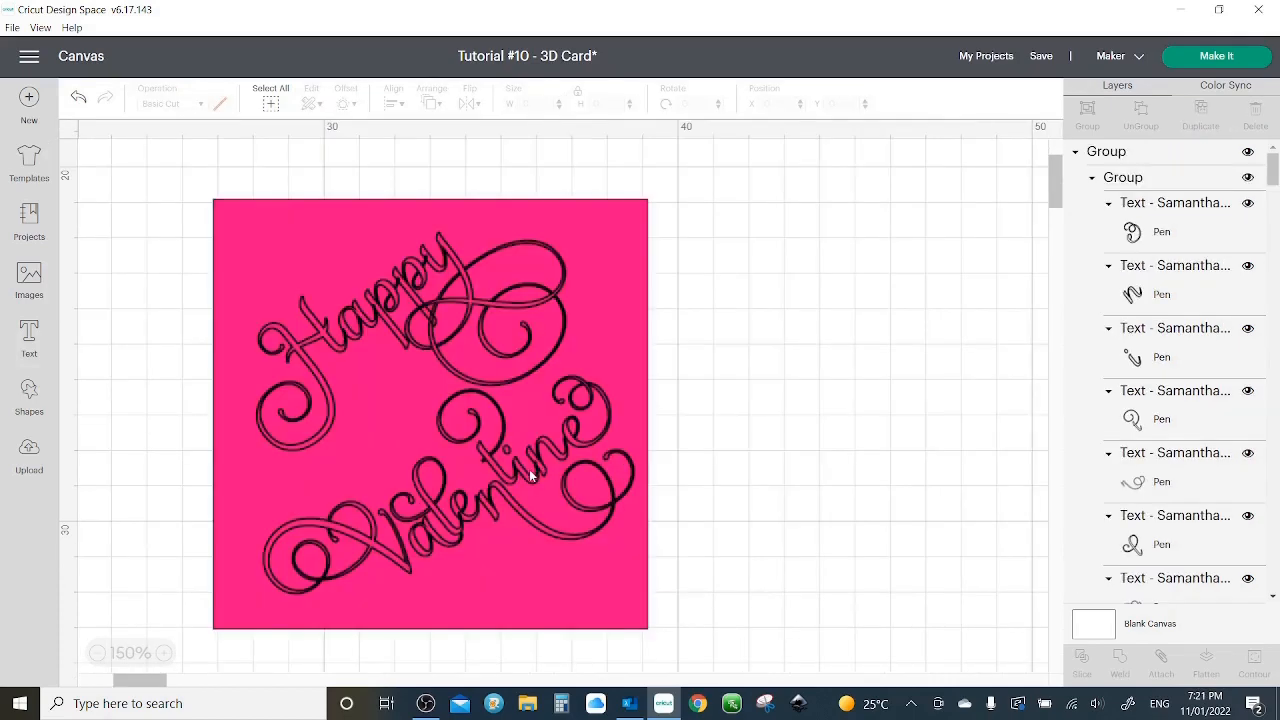
- Weld the grouped "Valentine" letters into one shape, and weld "Happy" separately
left_click(529, 469)
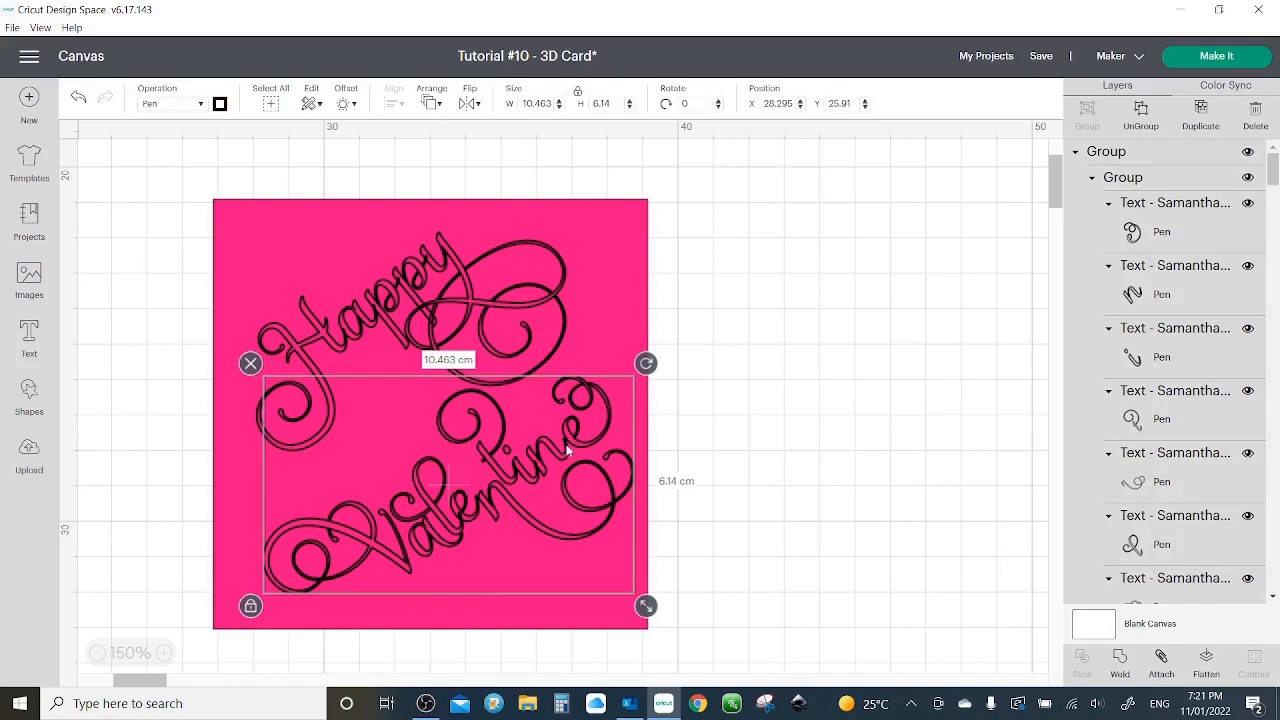
left_click(1121, 672)
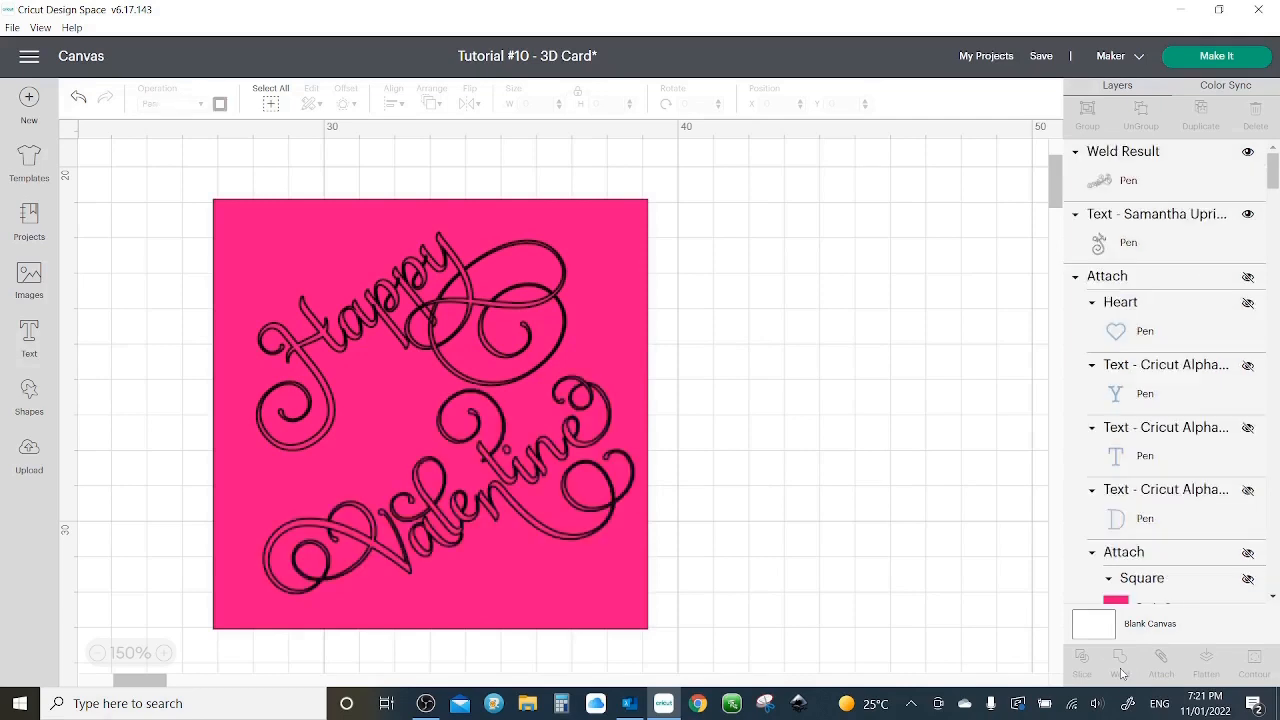
left_click(365, 330)
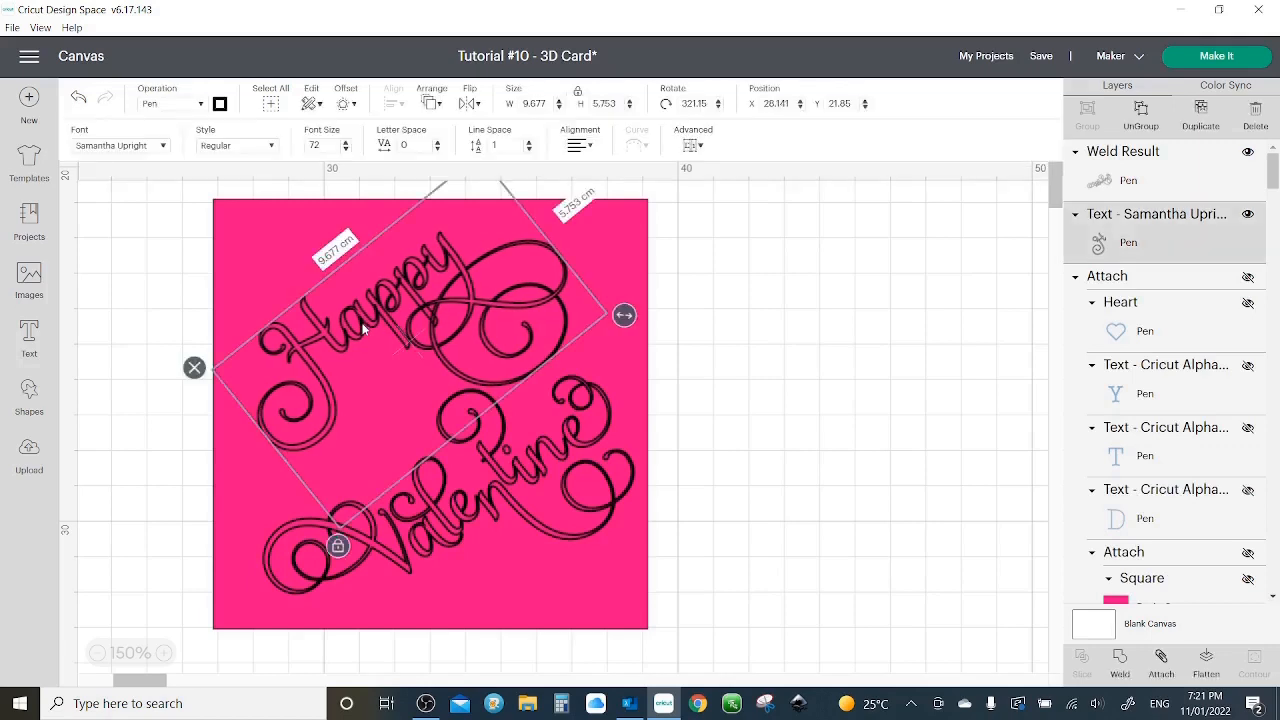
left_click(1122, 668)
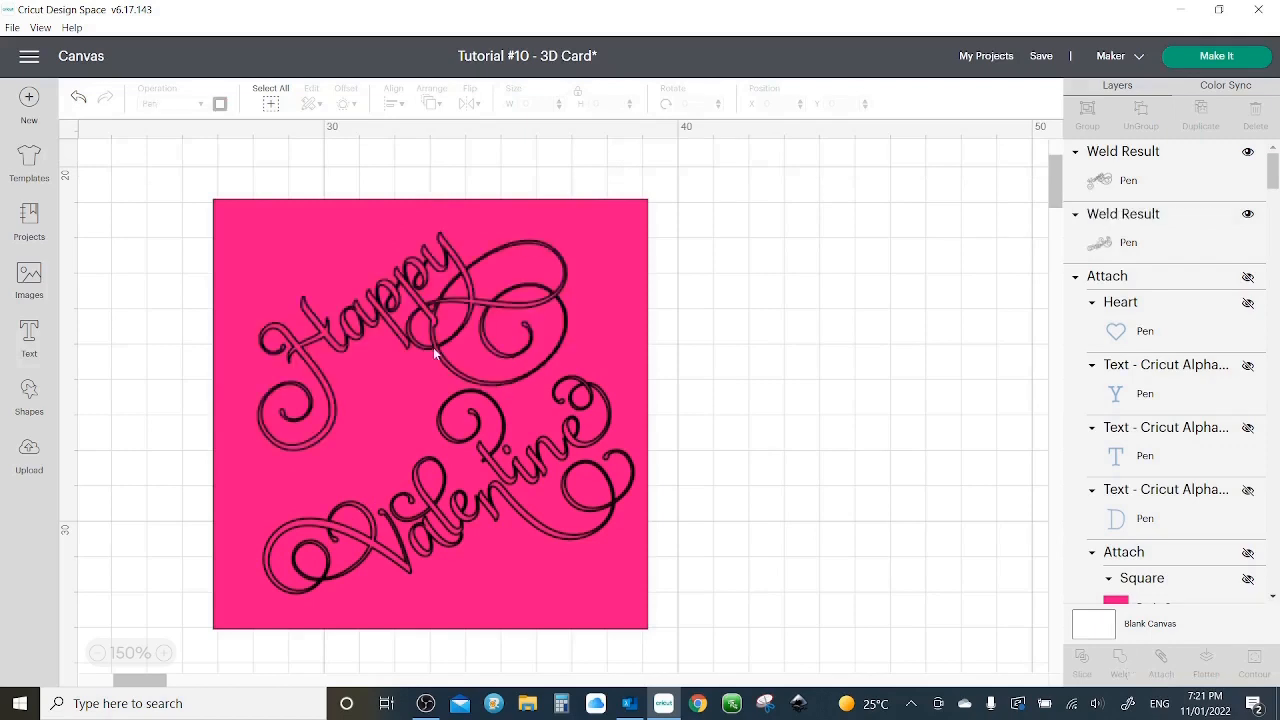
- Move both welded words together to X 27.752 on the pink square, and attach them to the square
left_click(328, 322)
left_click(426, 508, "shift")
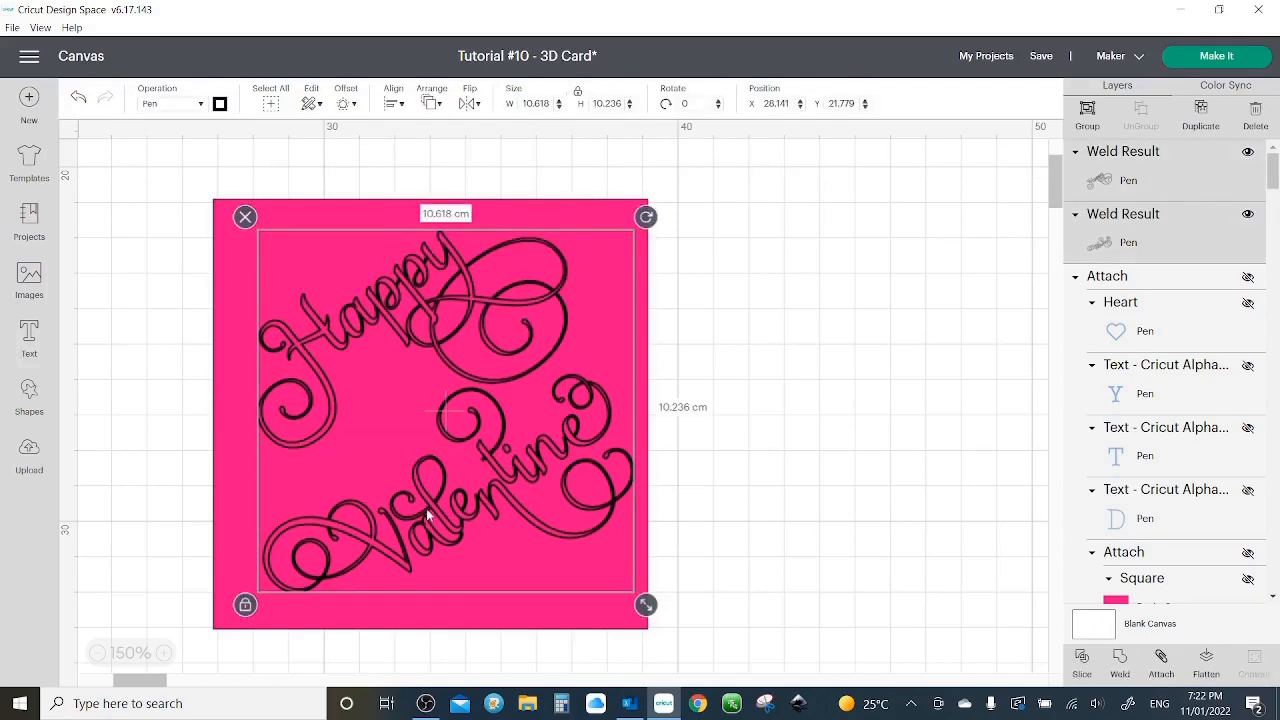
left_click_drag(426, 508, 413, 522)
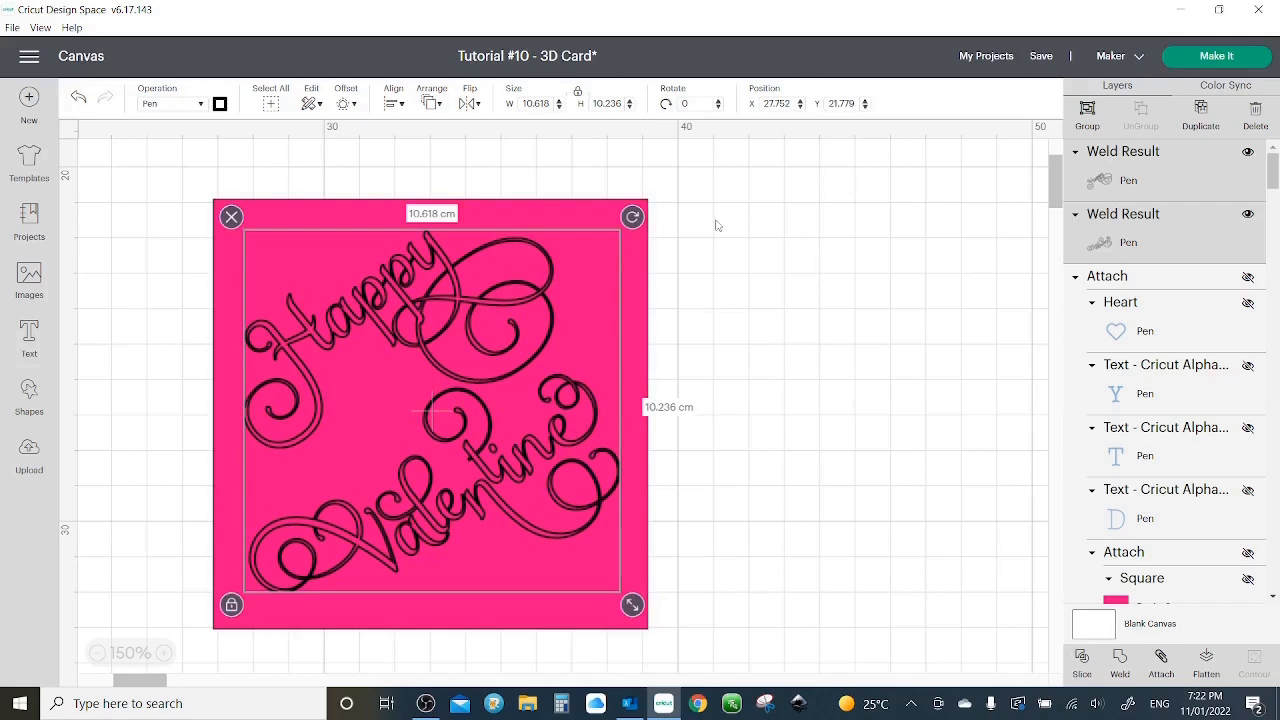
left_click_drag(798, 222, 156, 580)
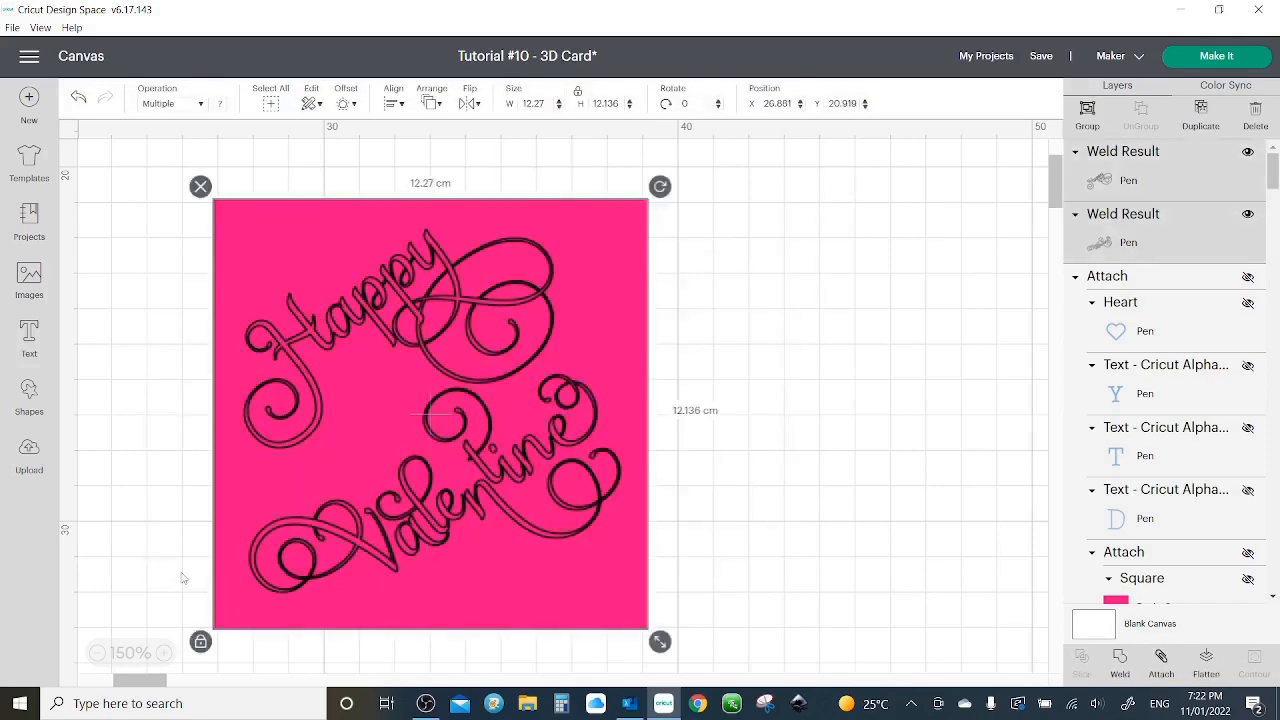
left_click(1160, 668)
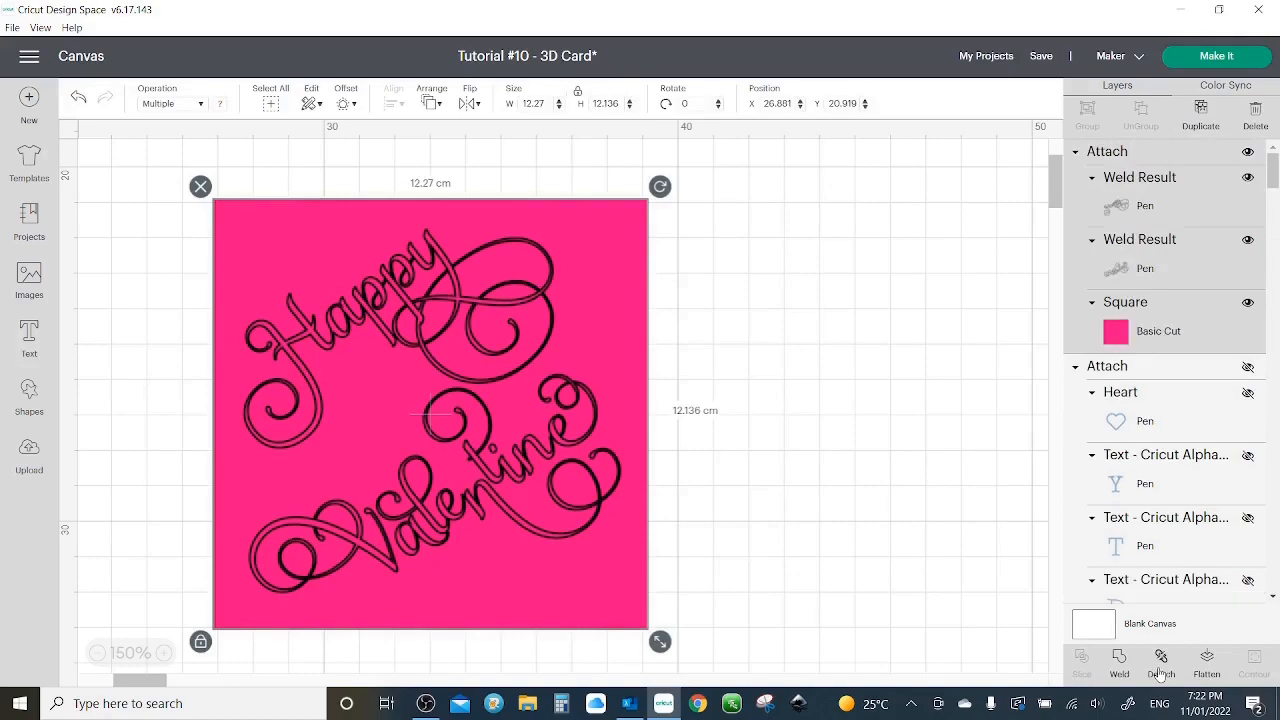